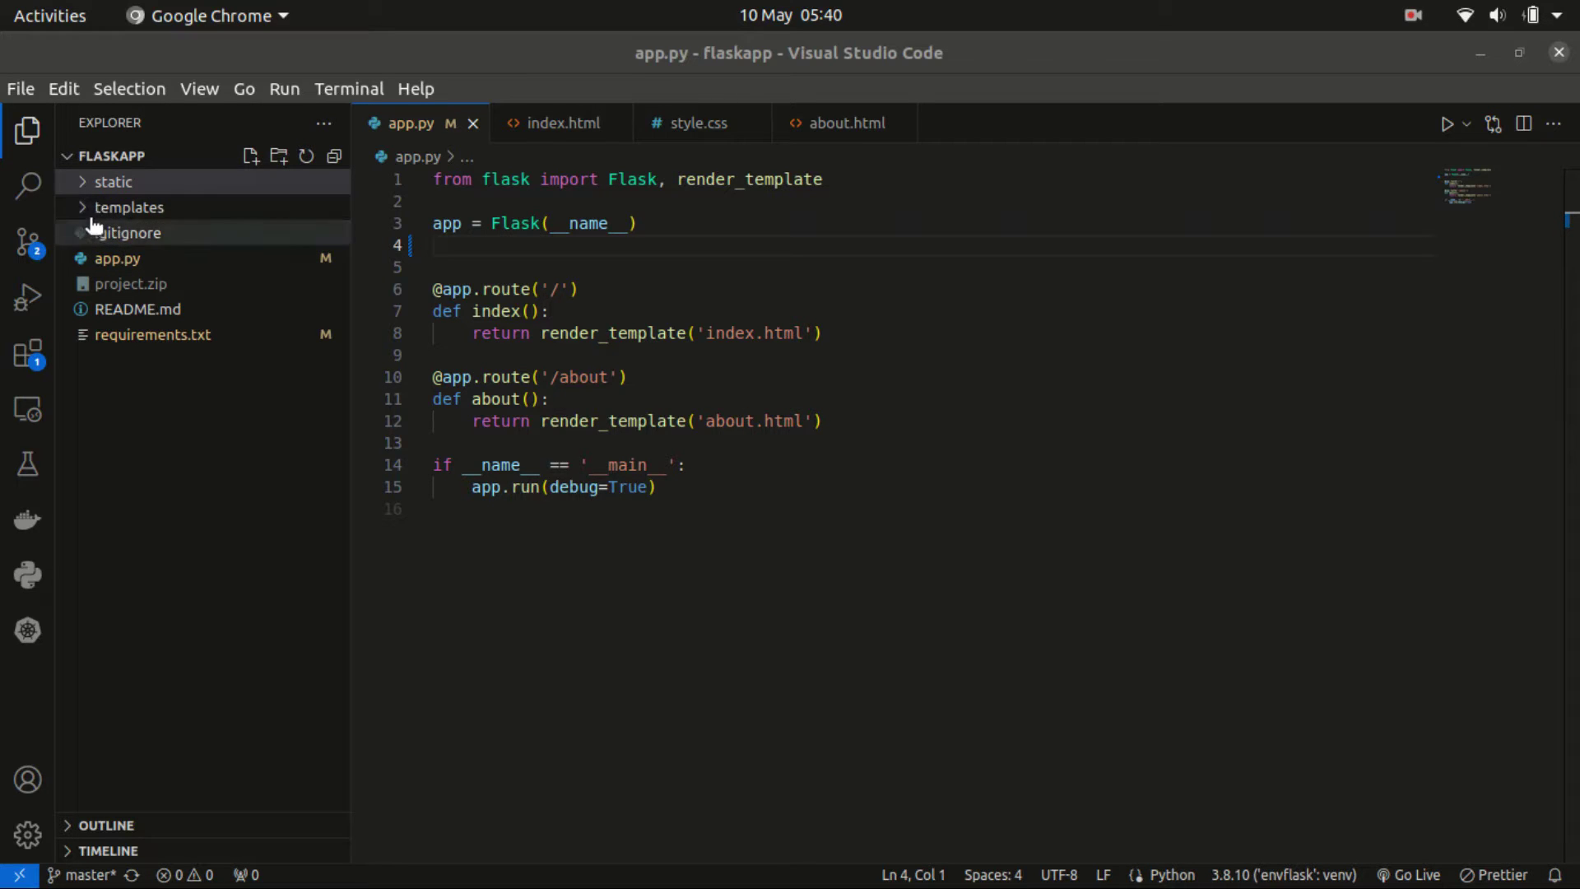
Examine the contents of the static and templates folders and open requirements.txt in the flaskapp project.
{"action": "left_click", "coordinate": [89, 188]}
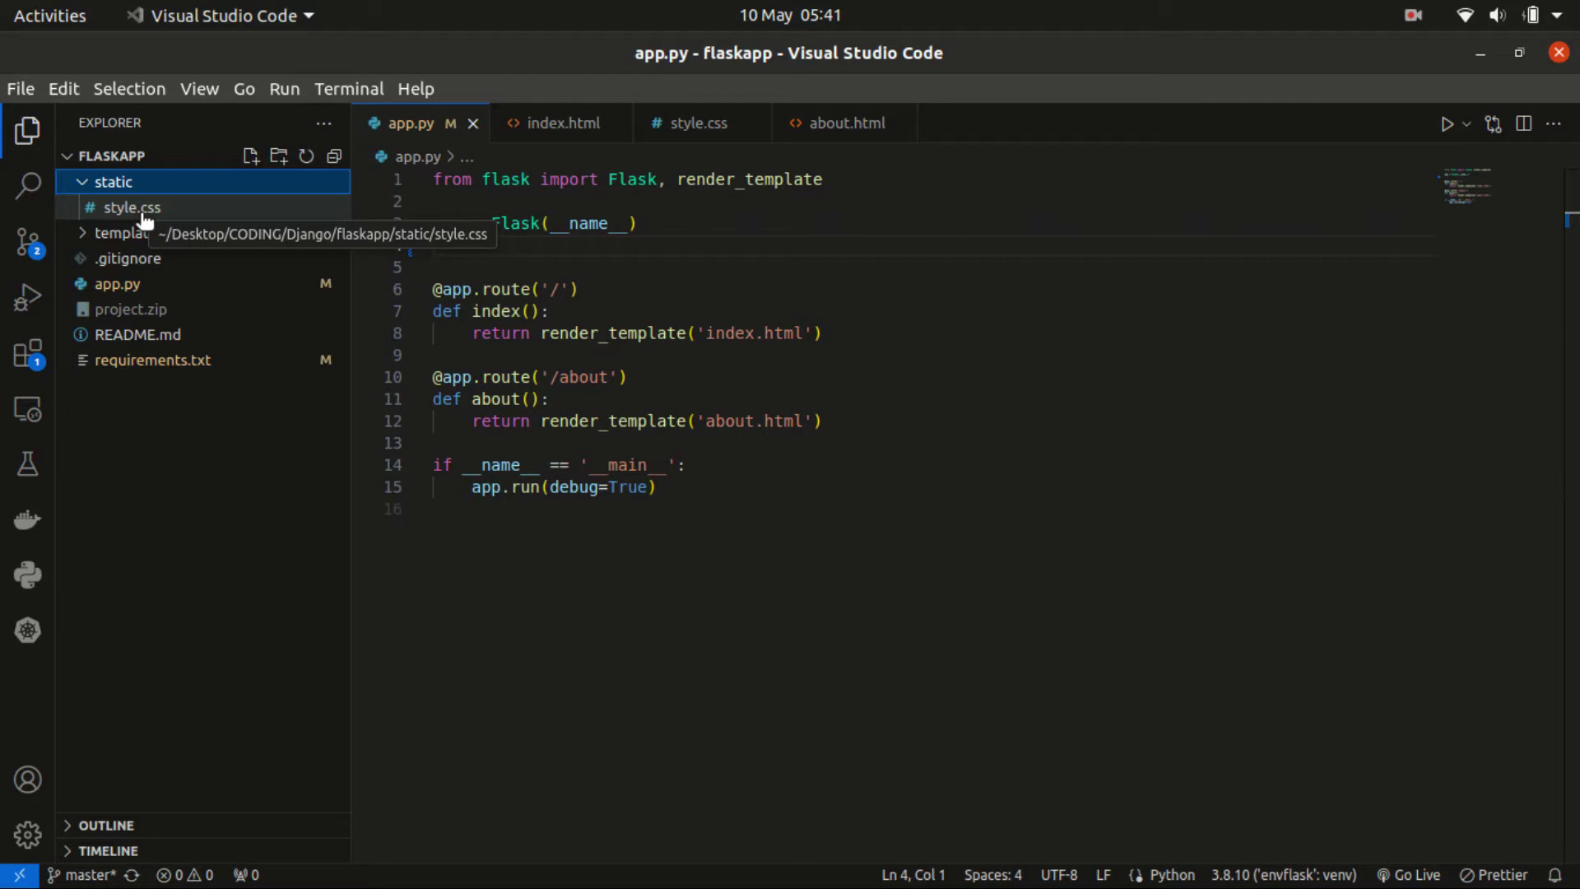
{"action": "left_click", "coordinate": [92, 183]}
{"action": "left_click", "coordinate": [83, 212]}
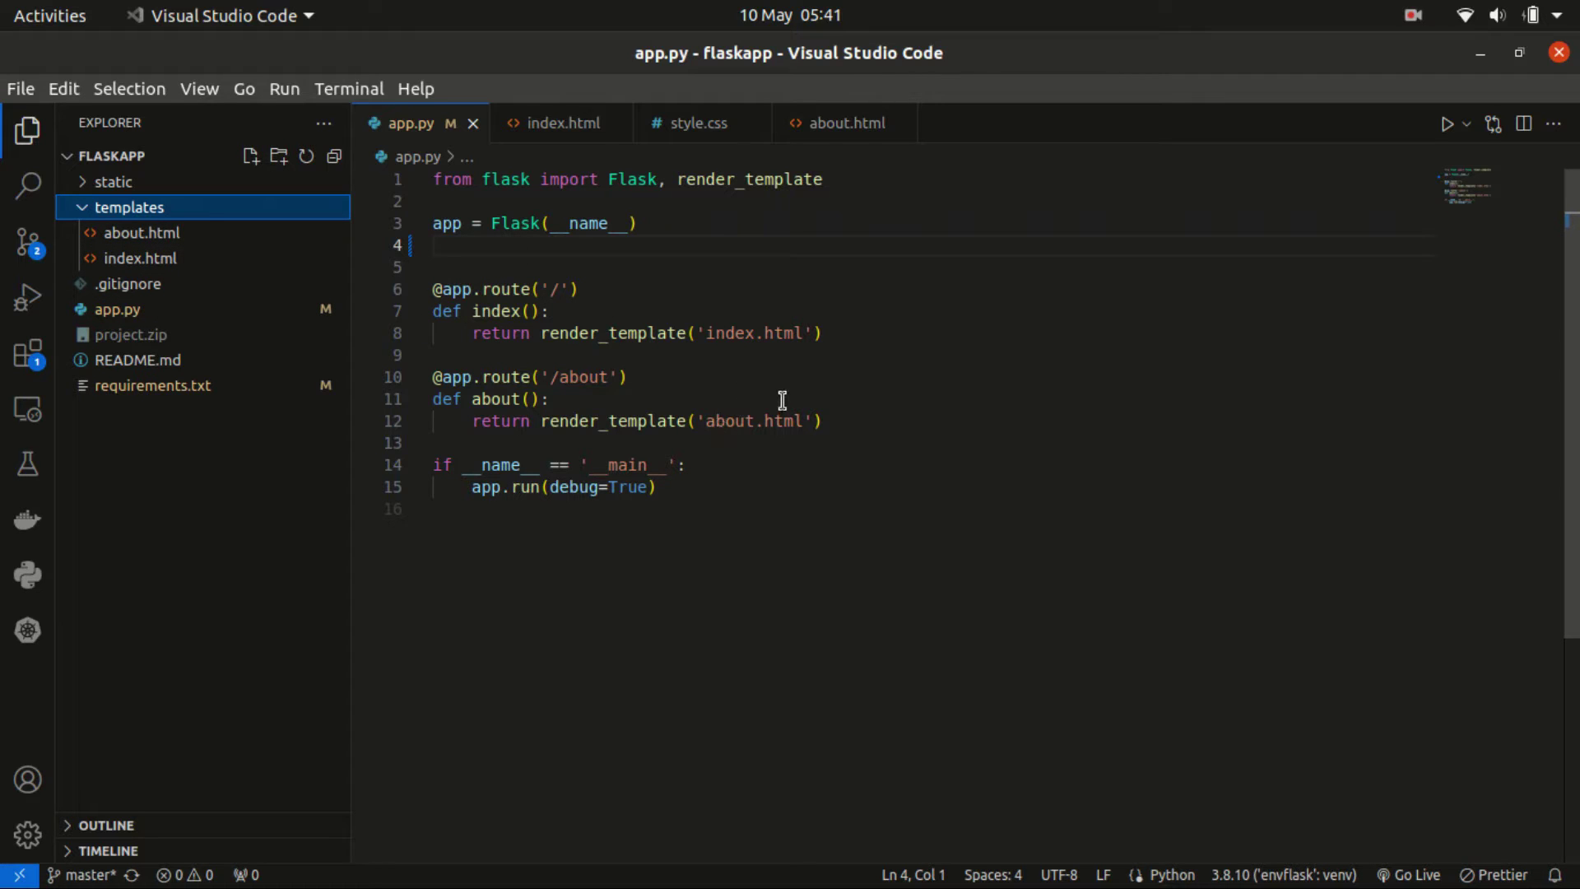
{"action": "left_click", "coordinate": [89, 205]}
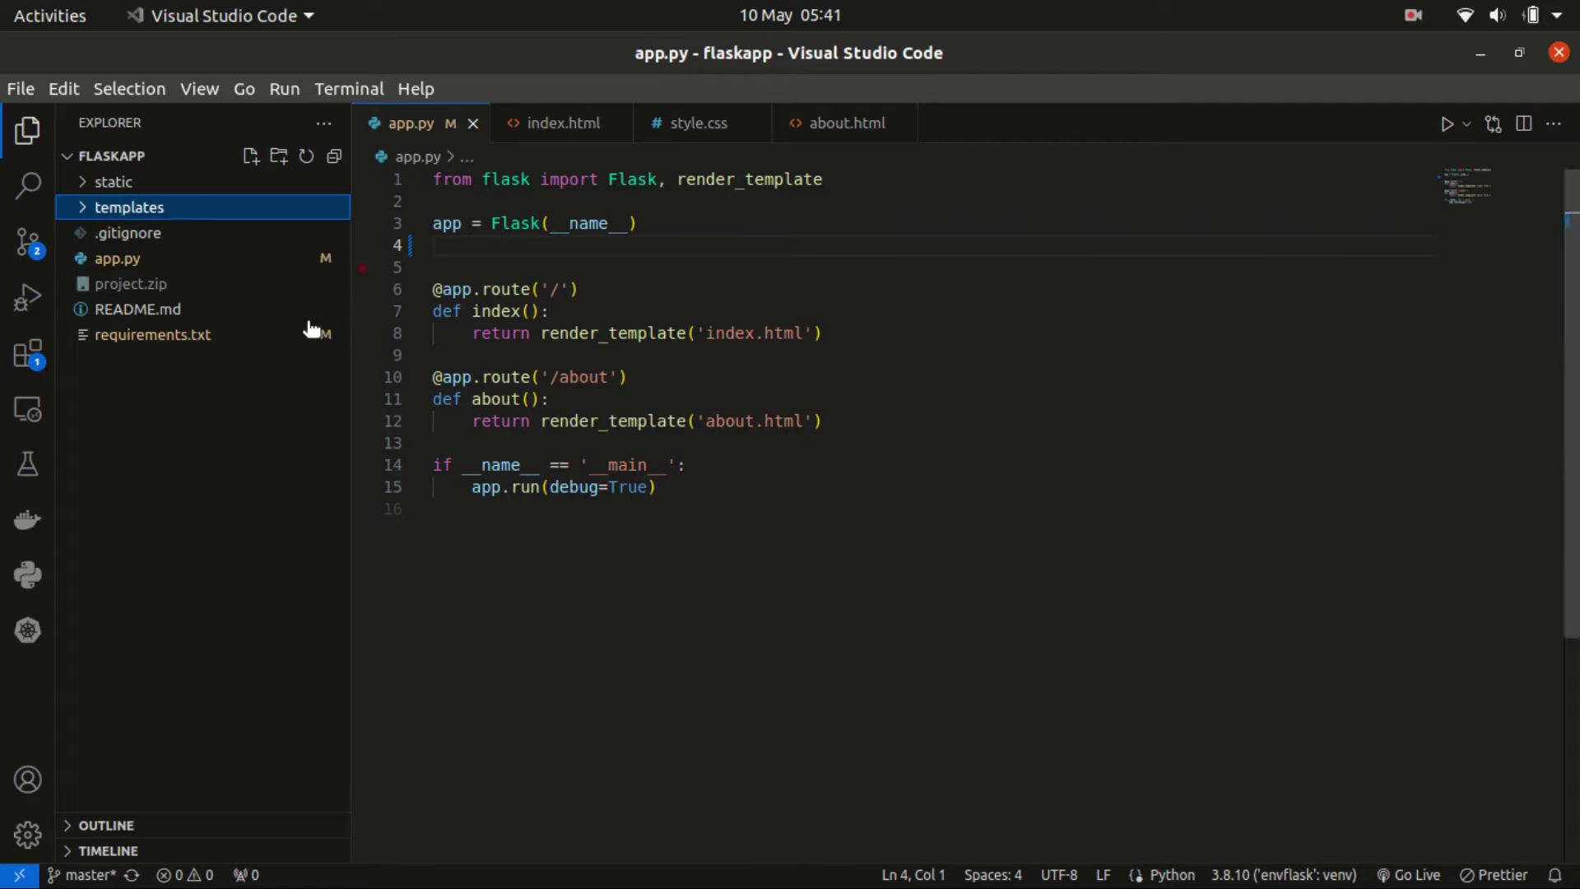
{"action": "left_click", "coordinate": [172, 337]}
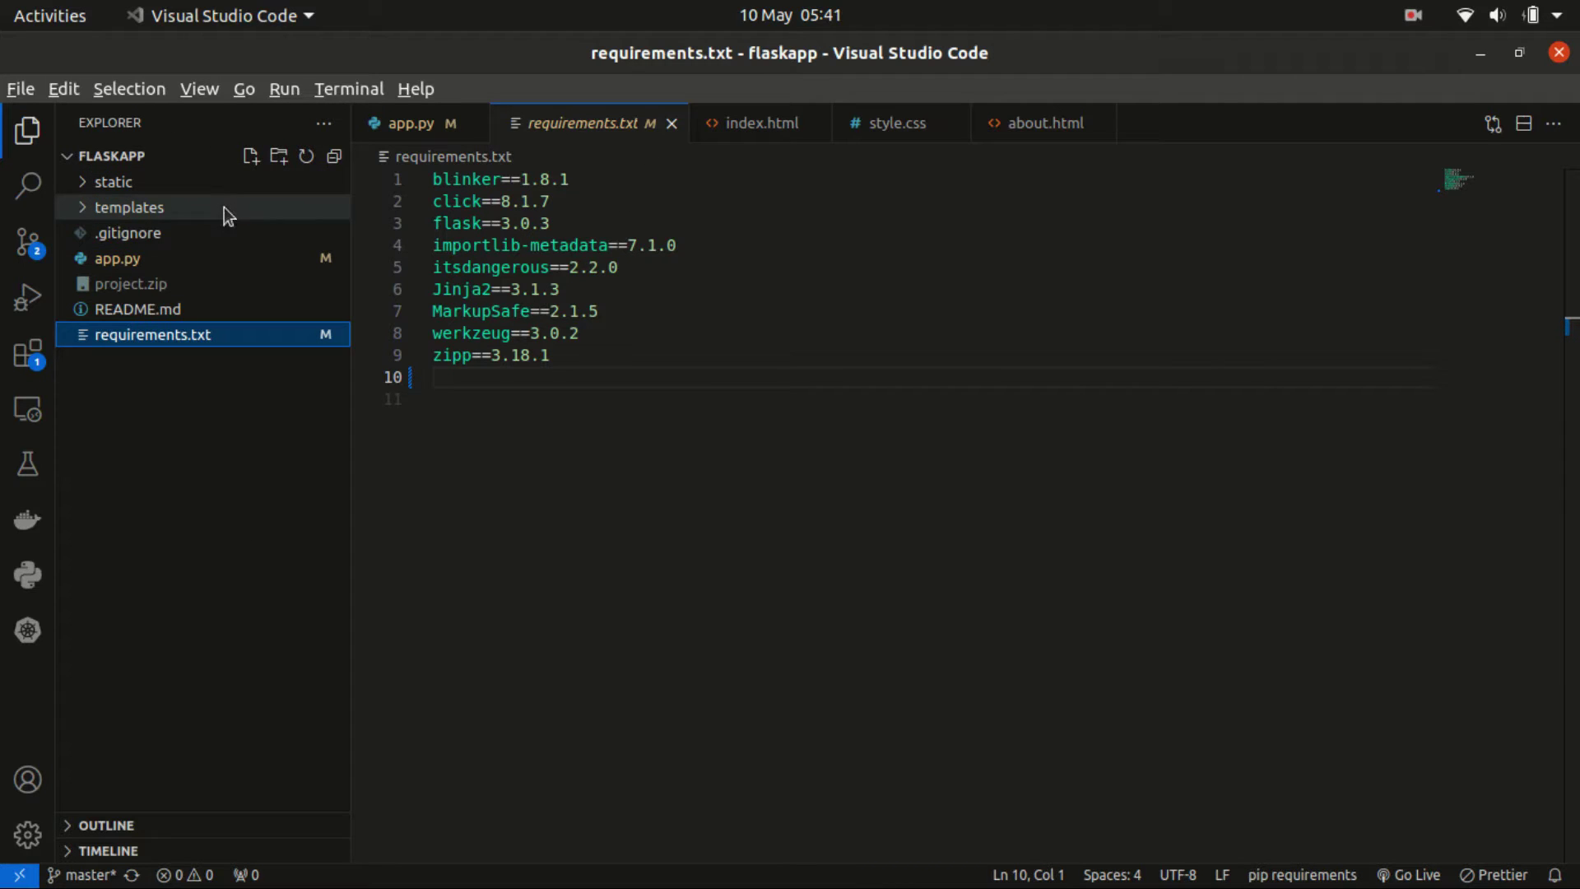
Switch to Chrome and view the index and about pages of the locally running Flask app through their links.
{"action": "key", "text": "alt+Tab"}
{"action": "left_click", "coordinate": [995, 424]}
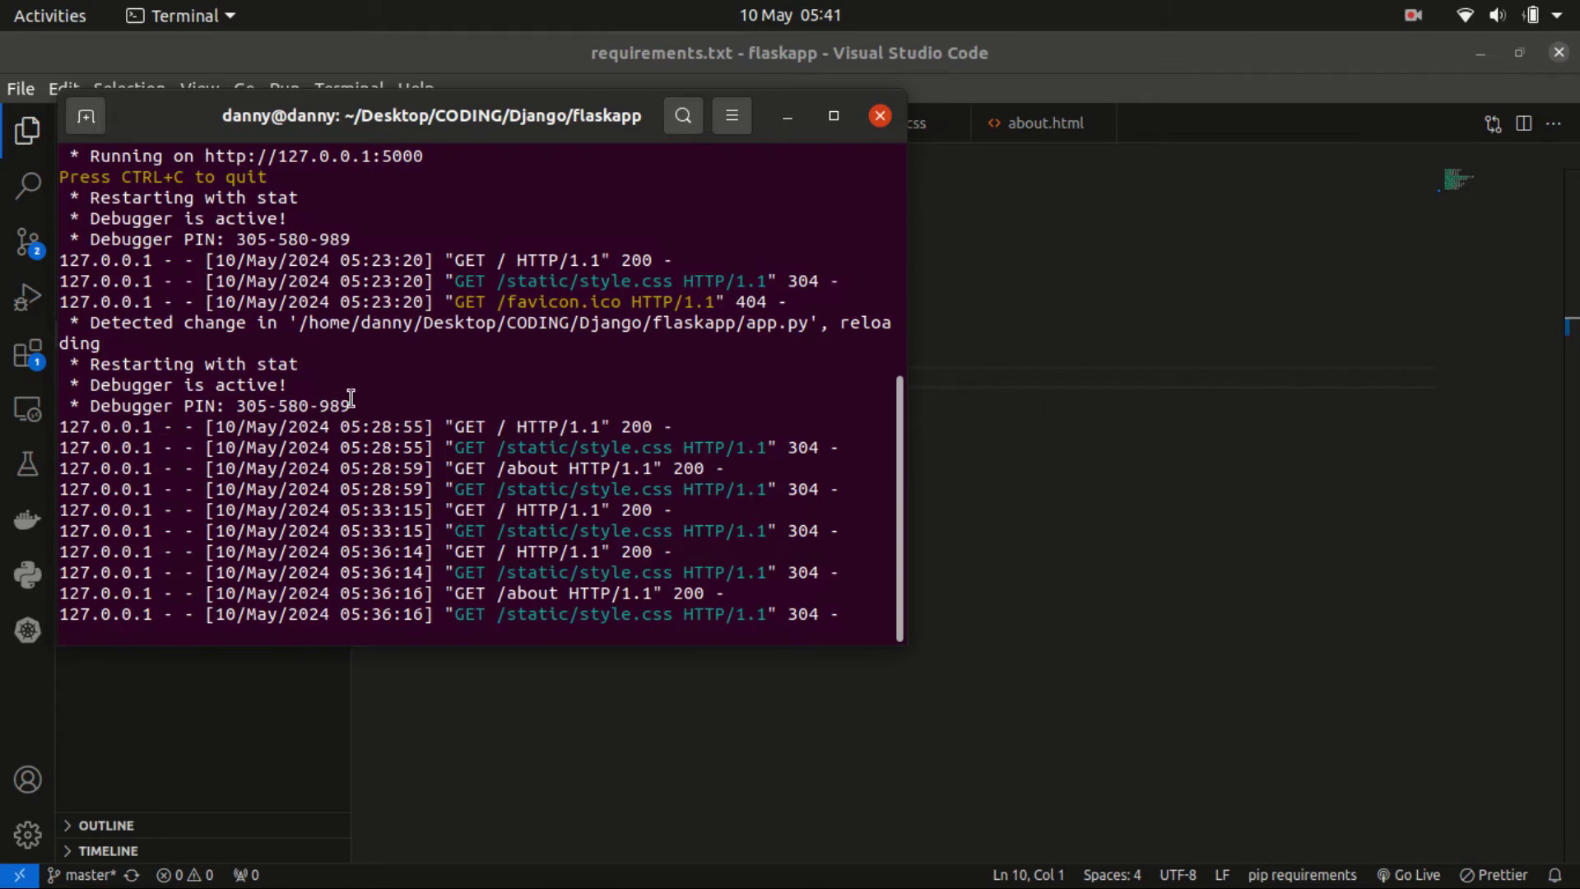
{"action": "key", "text": "alt+Tab"}
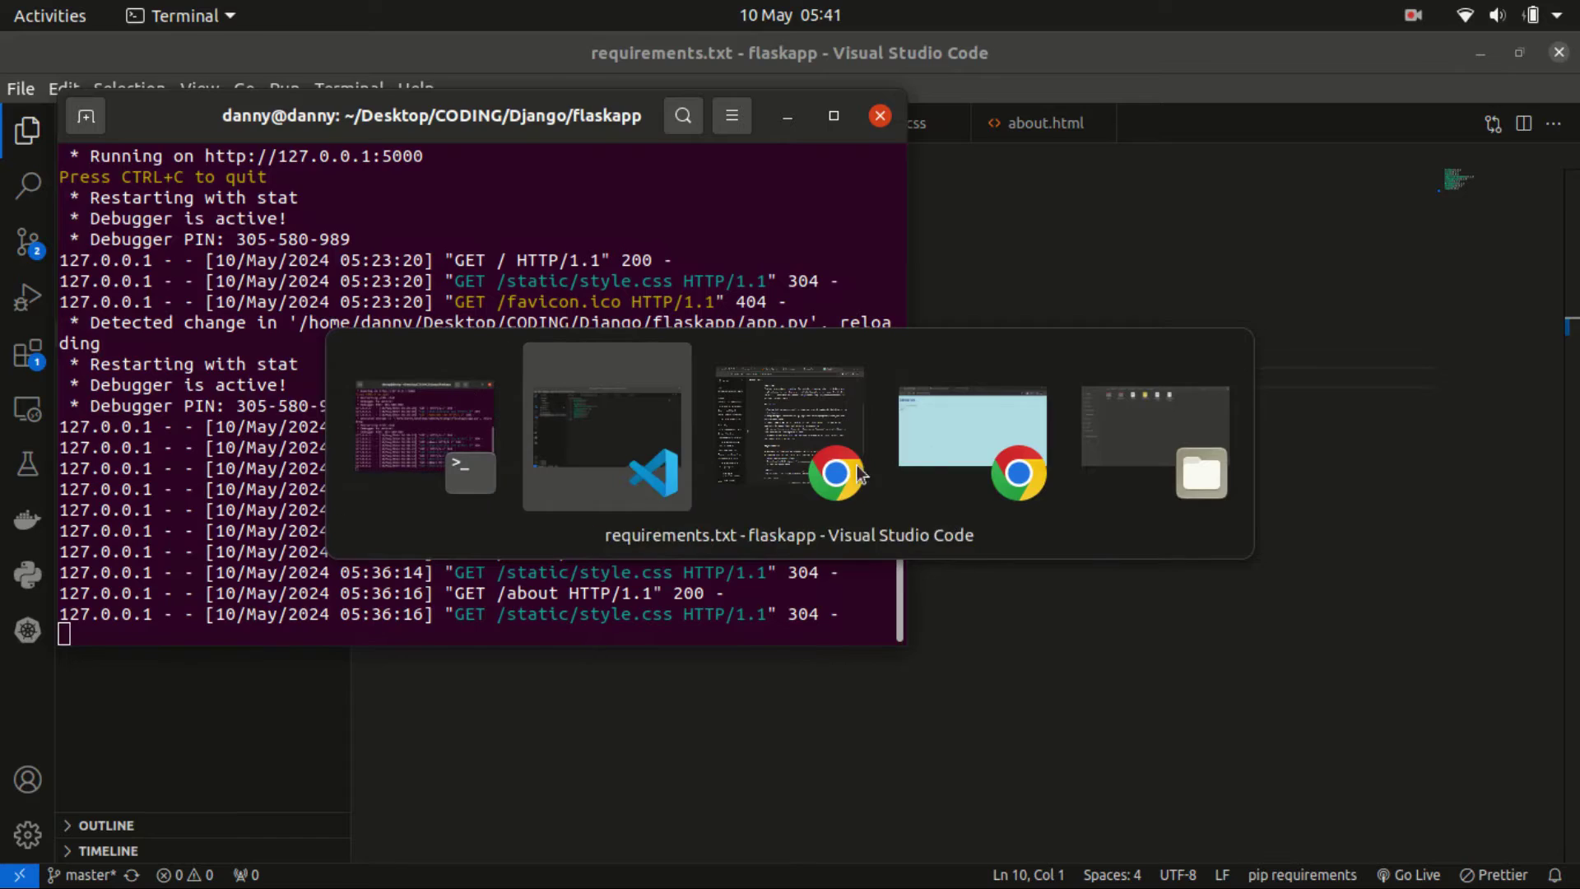
{"action": "left_click", "coordinate": [961, 438]}
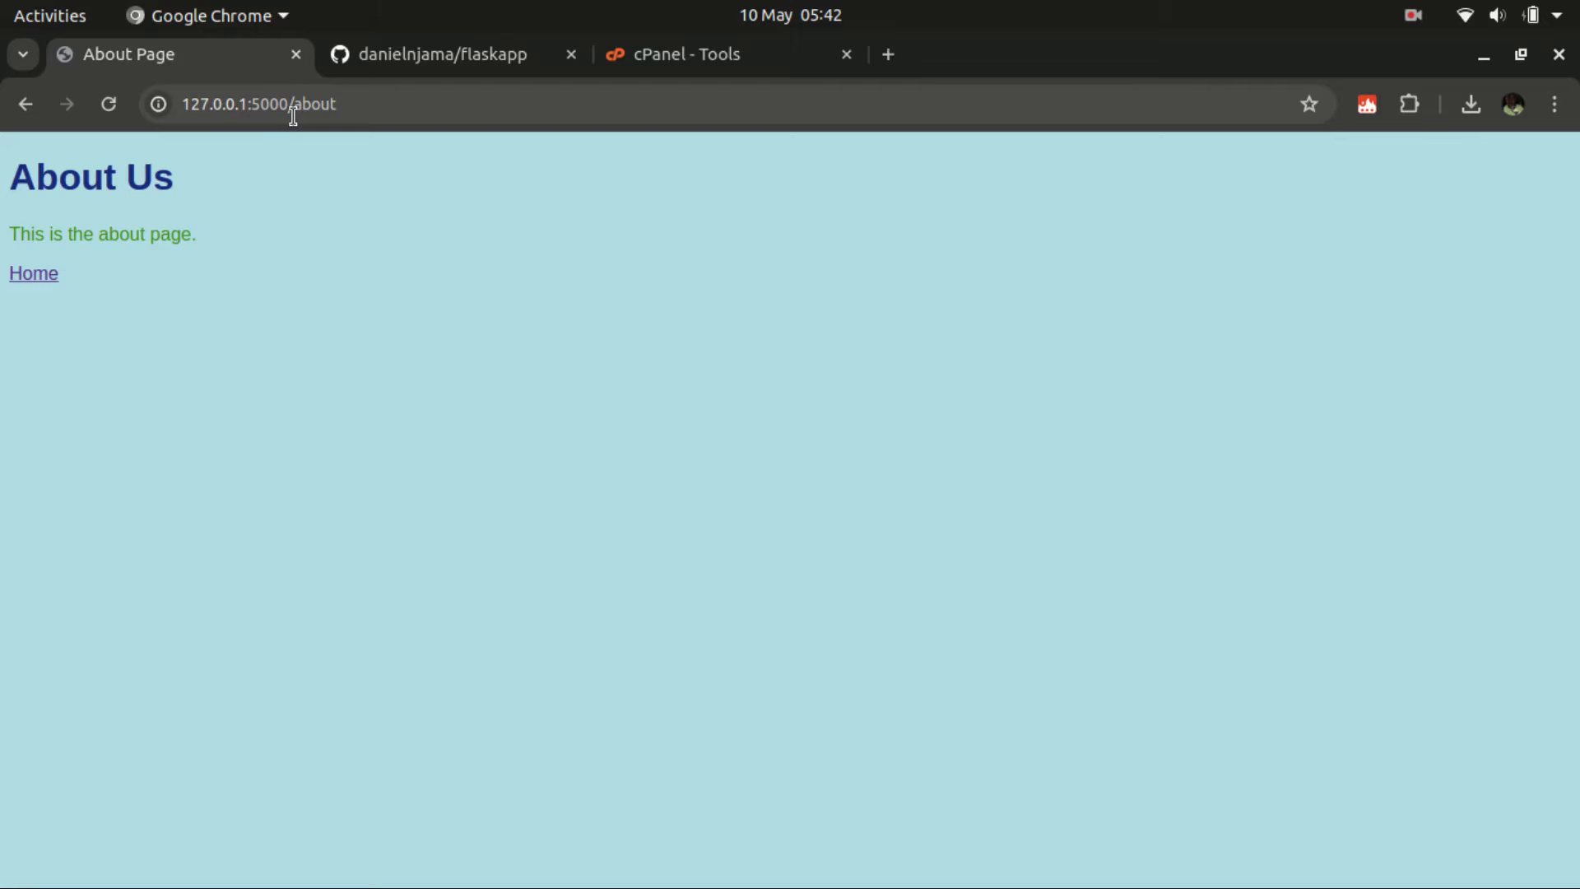
{"action": "left_click", "coordinate": [32, 274]}
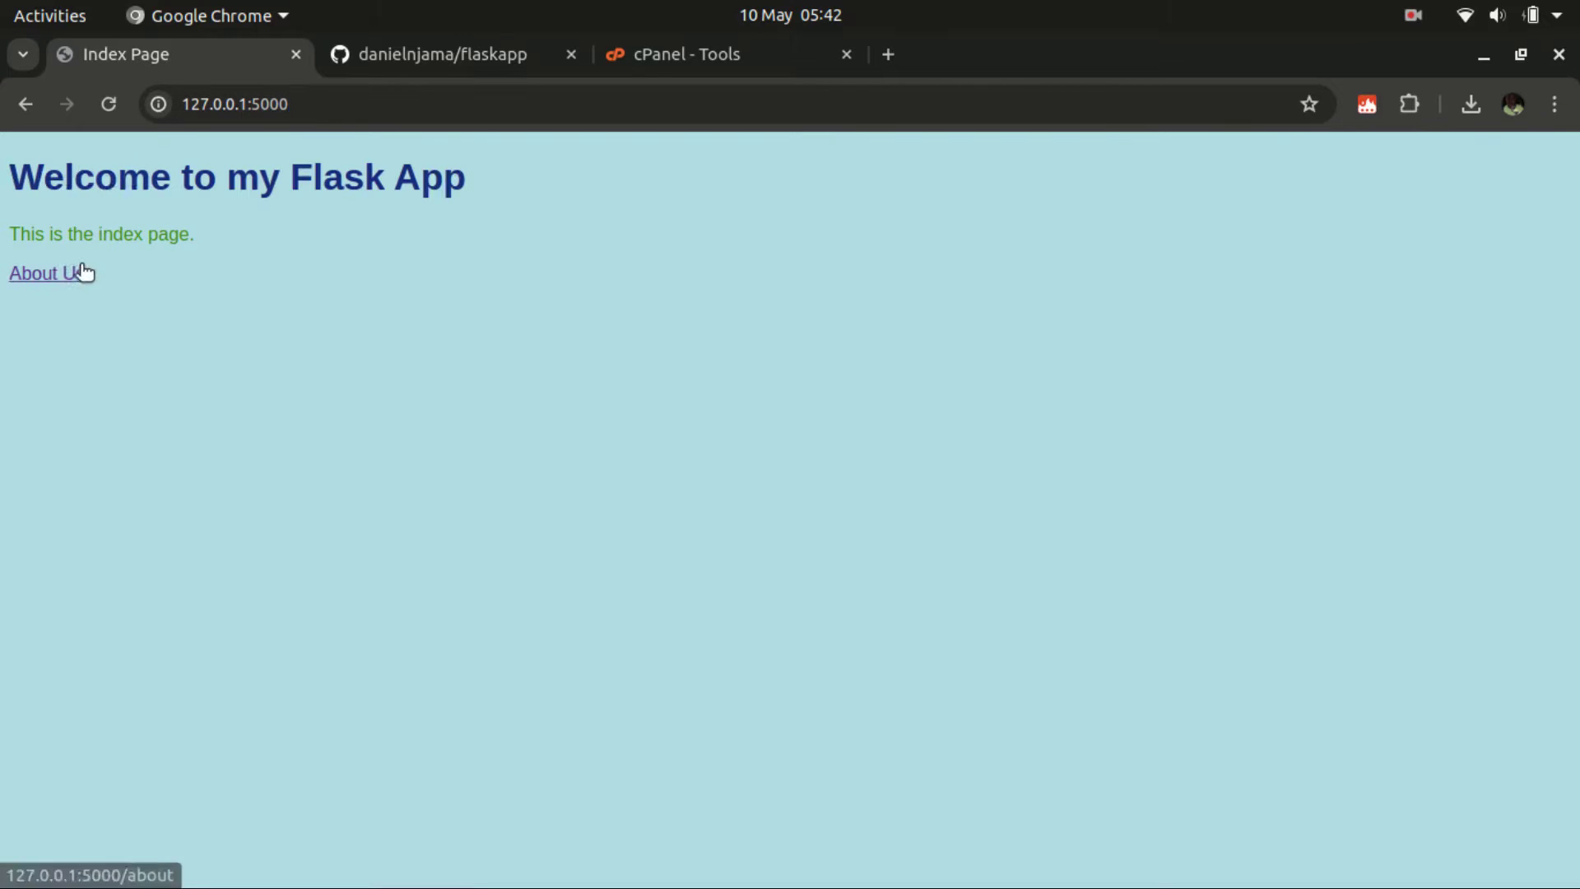
{"action": "left_click_drag", "start_coordinate": [2, 198], "coordinate": [306, 205]}
{"action": "left_click", "coordinate": [306, 206]}
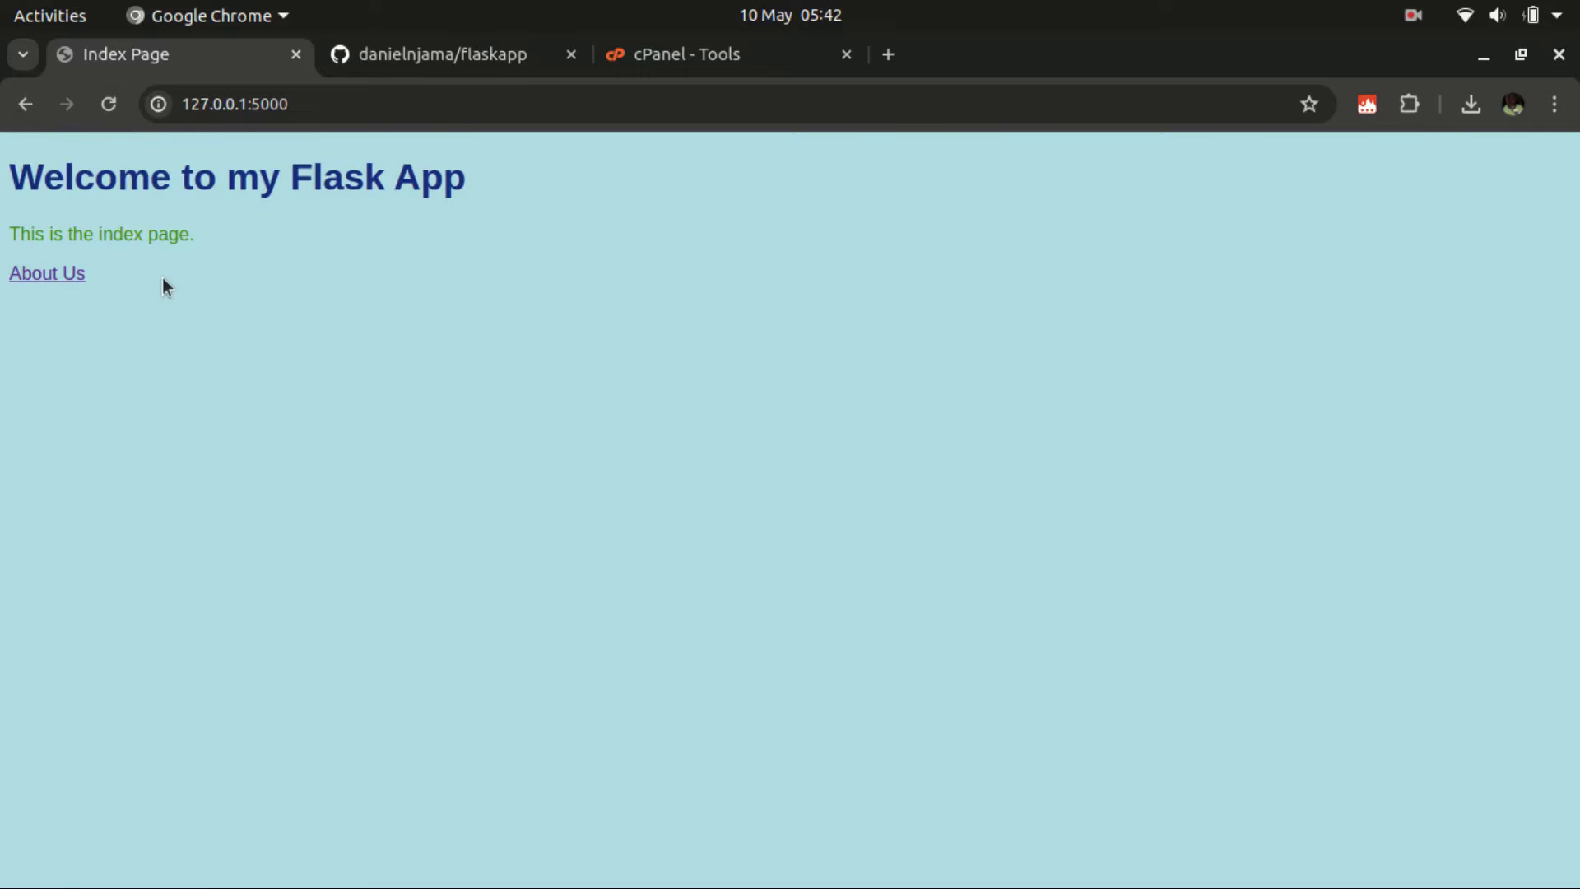
{"action": "left_click", "coordinate": [55, 280]}
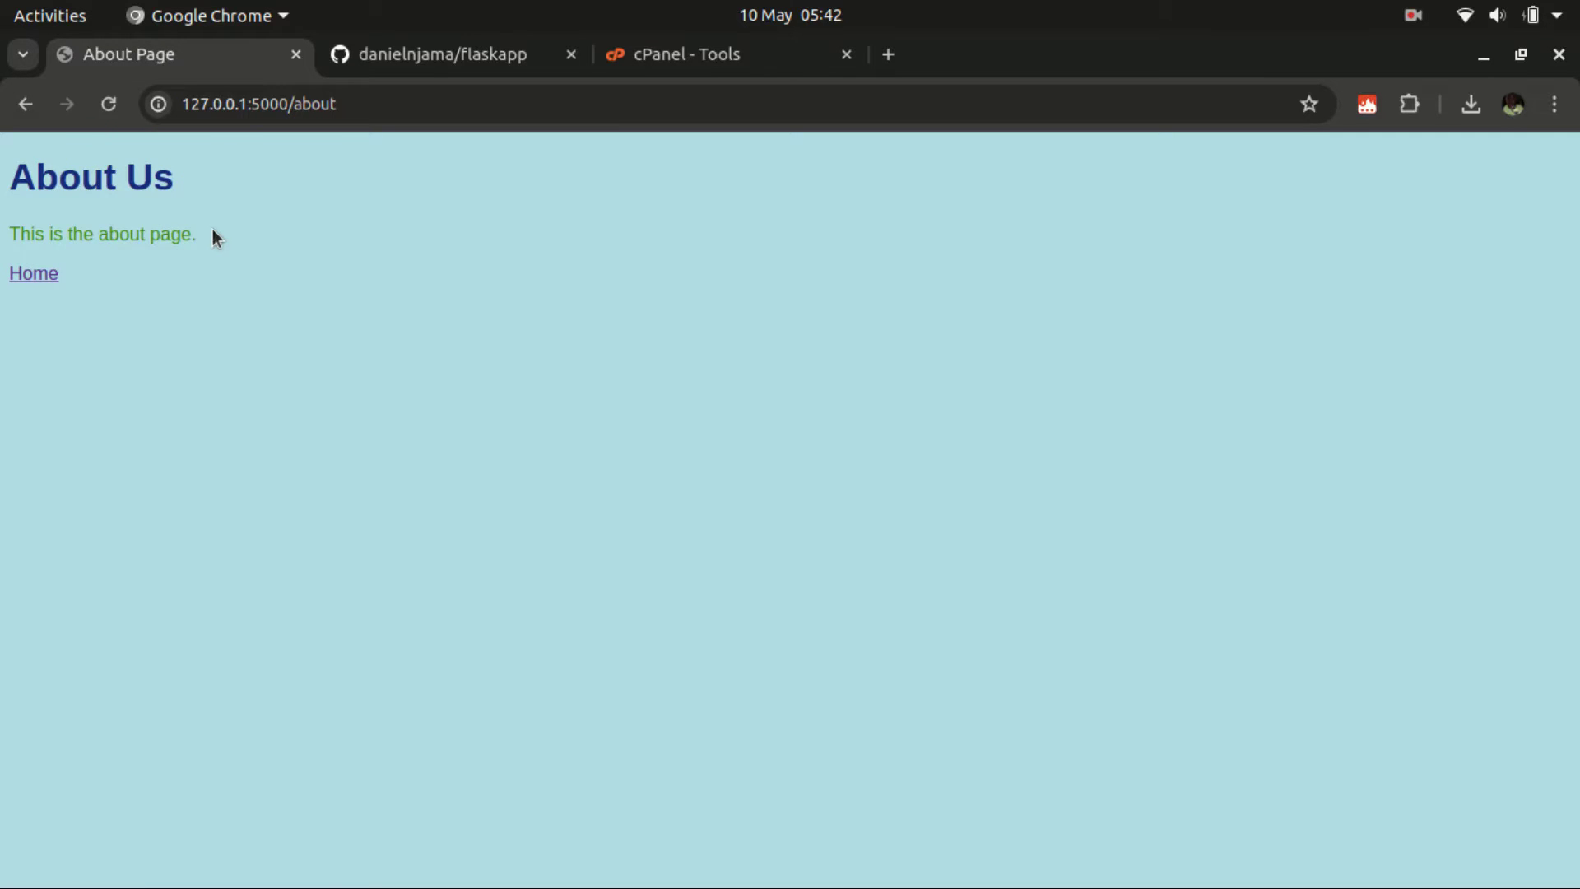
Switch to the Terminal, stop the running Flask server and clear the screen.
{"action": "key", "text": "alt+Tab"}
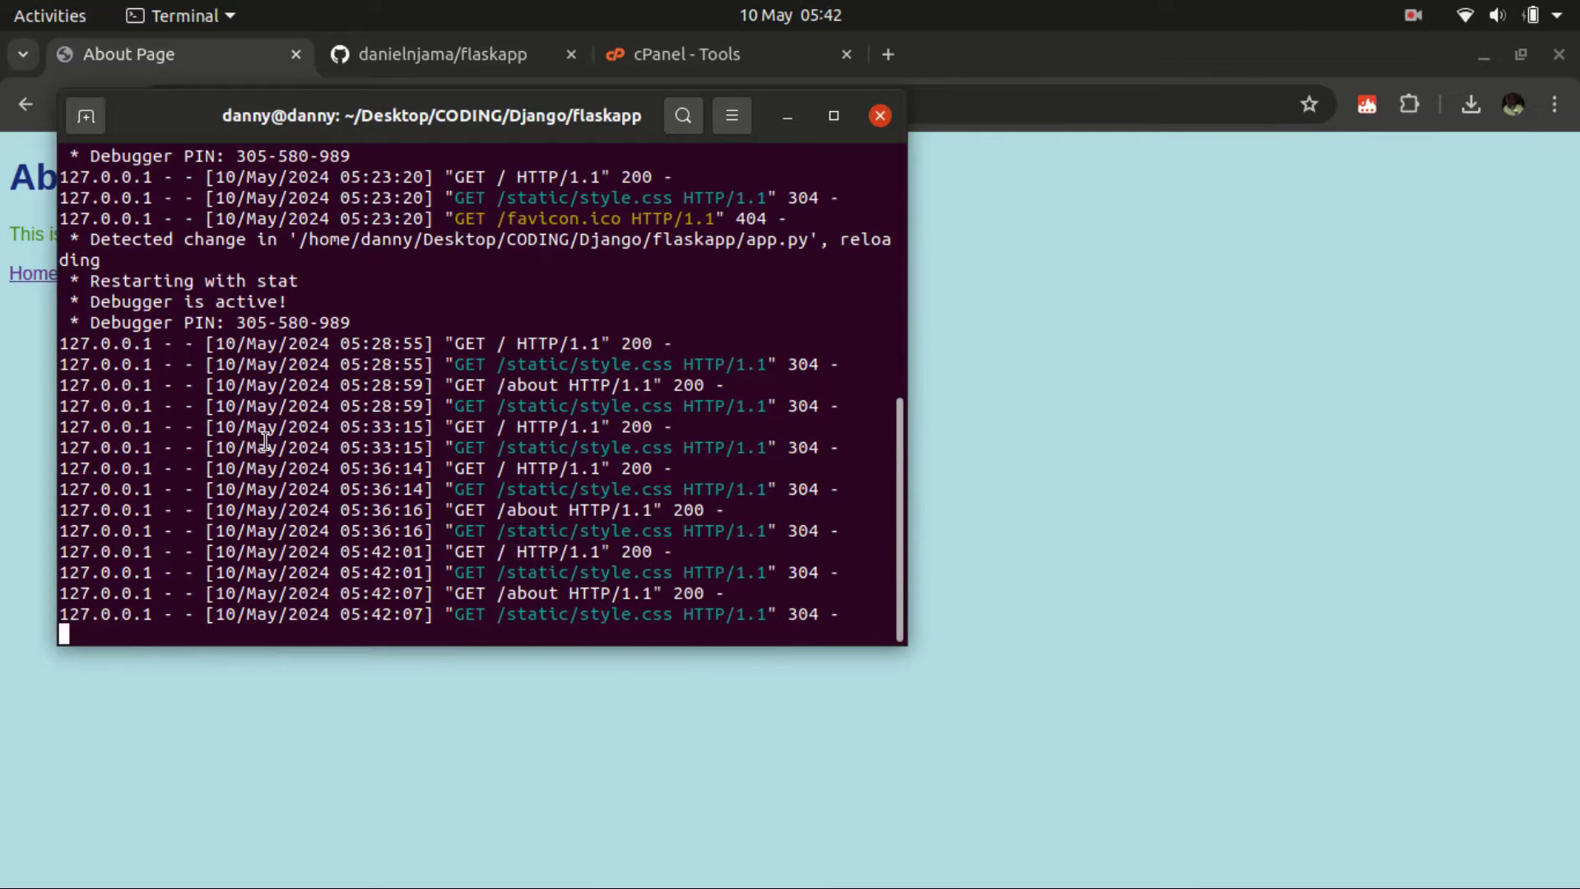
{"action": "scroll", "coordinate": [261, 436], "scroll_direction": "up", "scroll_amount": 2}
{"action": "scroll", "coordinate": [269, 436], "scroll_direction": "down", "scroll_amount": 2}
{"action": "key", "text": "ctrl+c"}
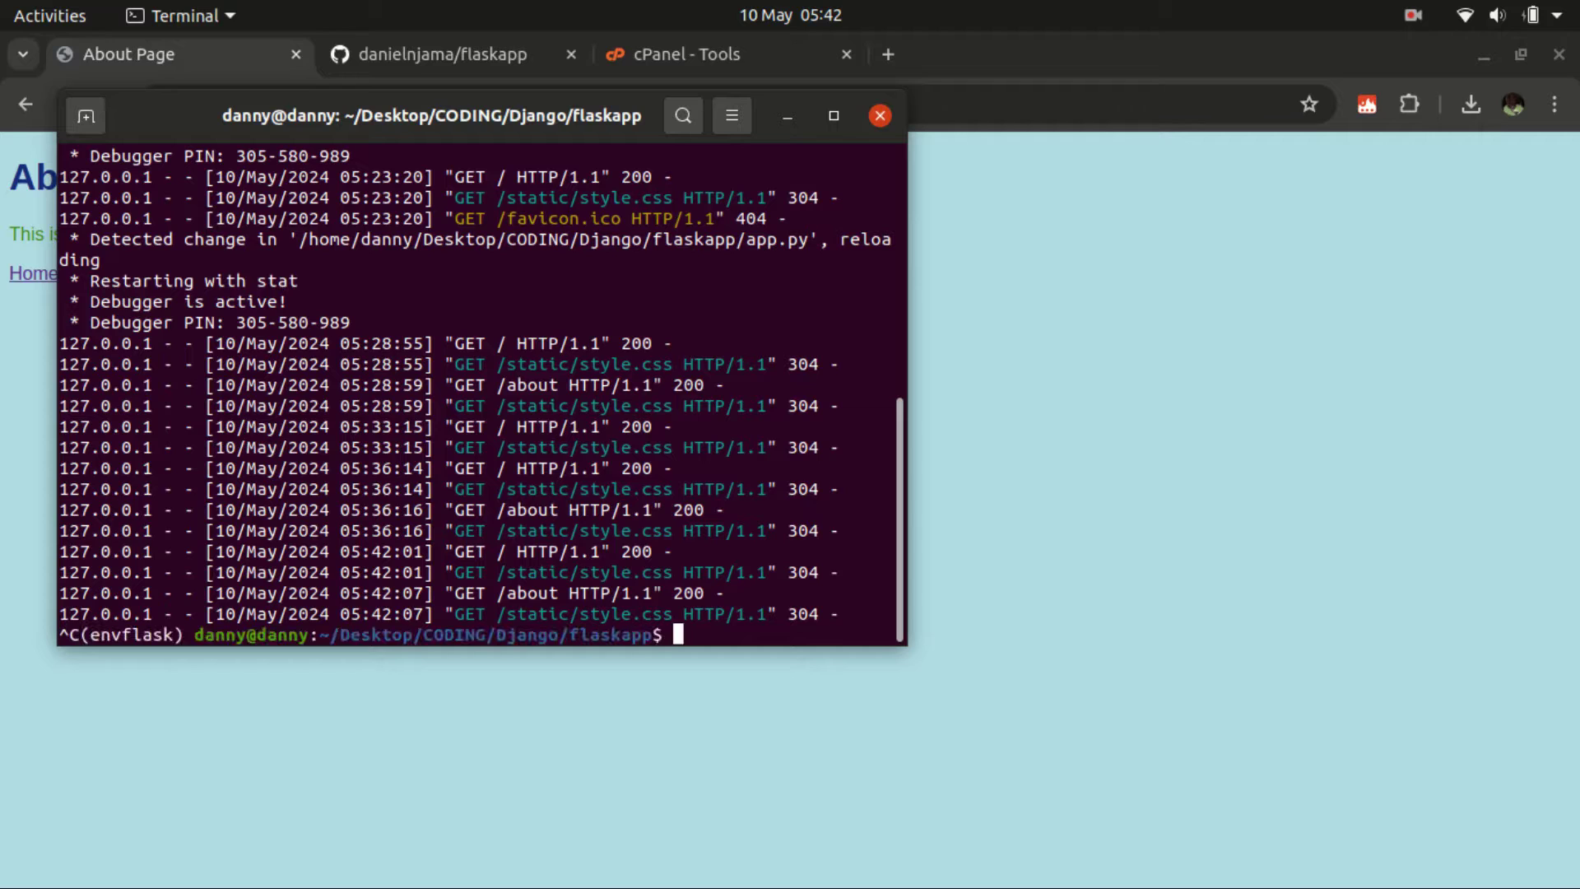
{"action": "type", "text": "clear"}
{"action": "key", "text": "Return"}
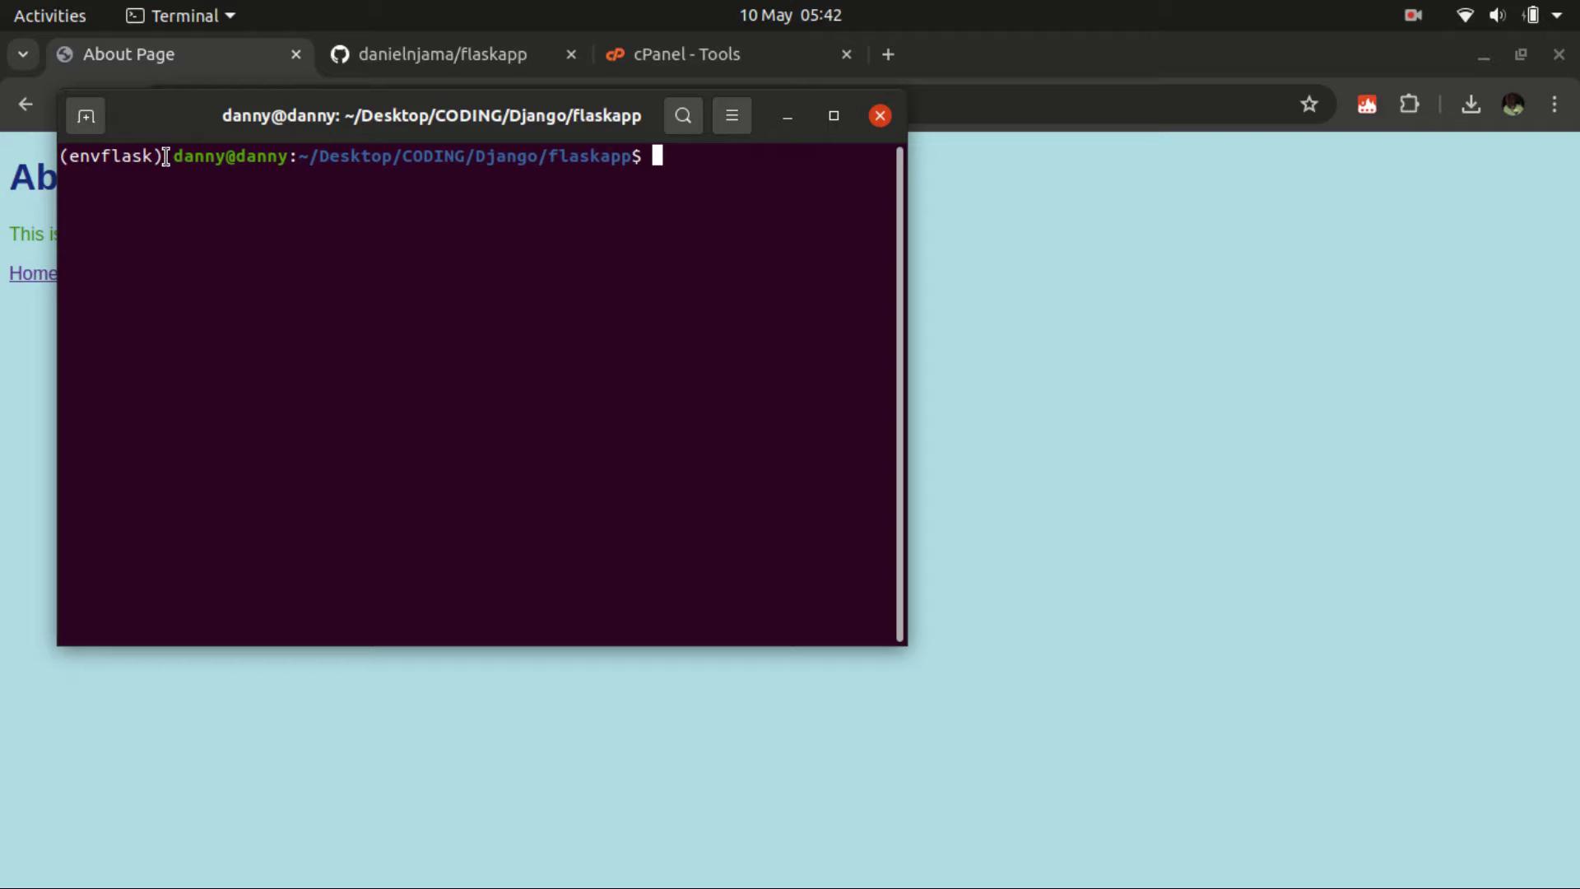
Run pip list in the envflask environment and review the installed packages.
{"action": "type", "text": "list"}
{"action": "type", "text": "pip"}
{"action": "key", "text": "Return"}
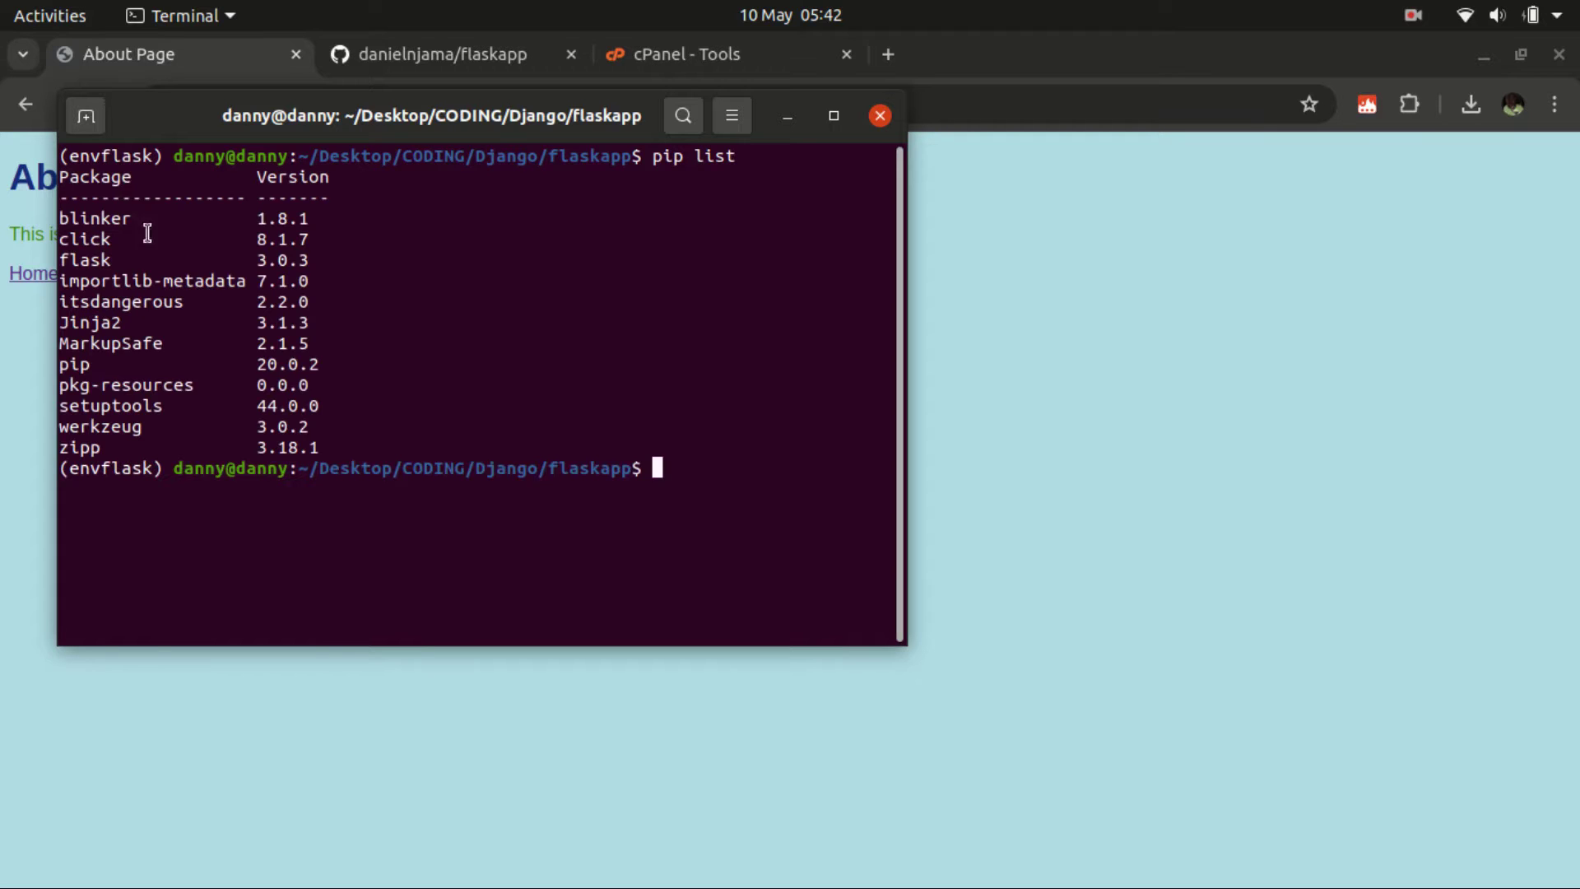
{"action": "left_click_drag", "start_coordinate": [319, 448], "coordinate": [52, 190]}
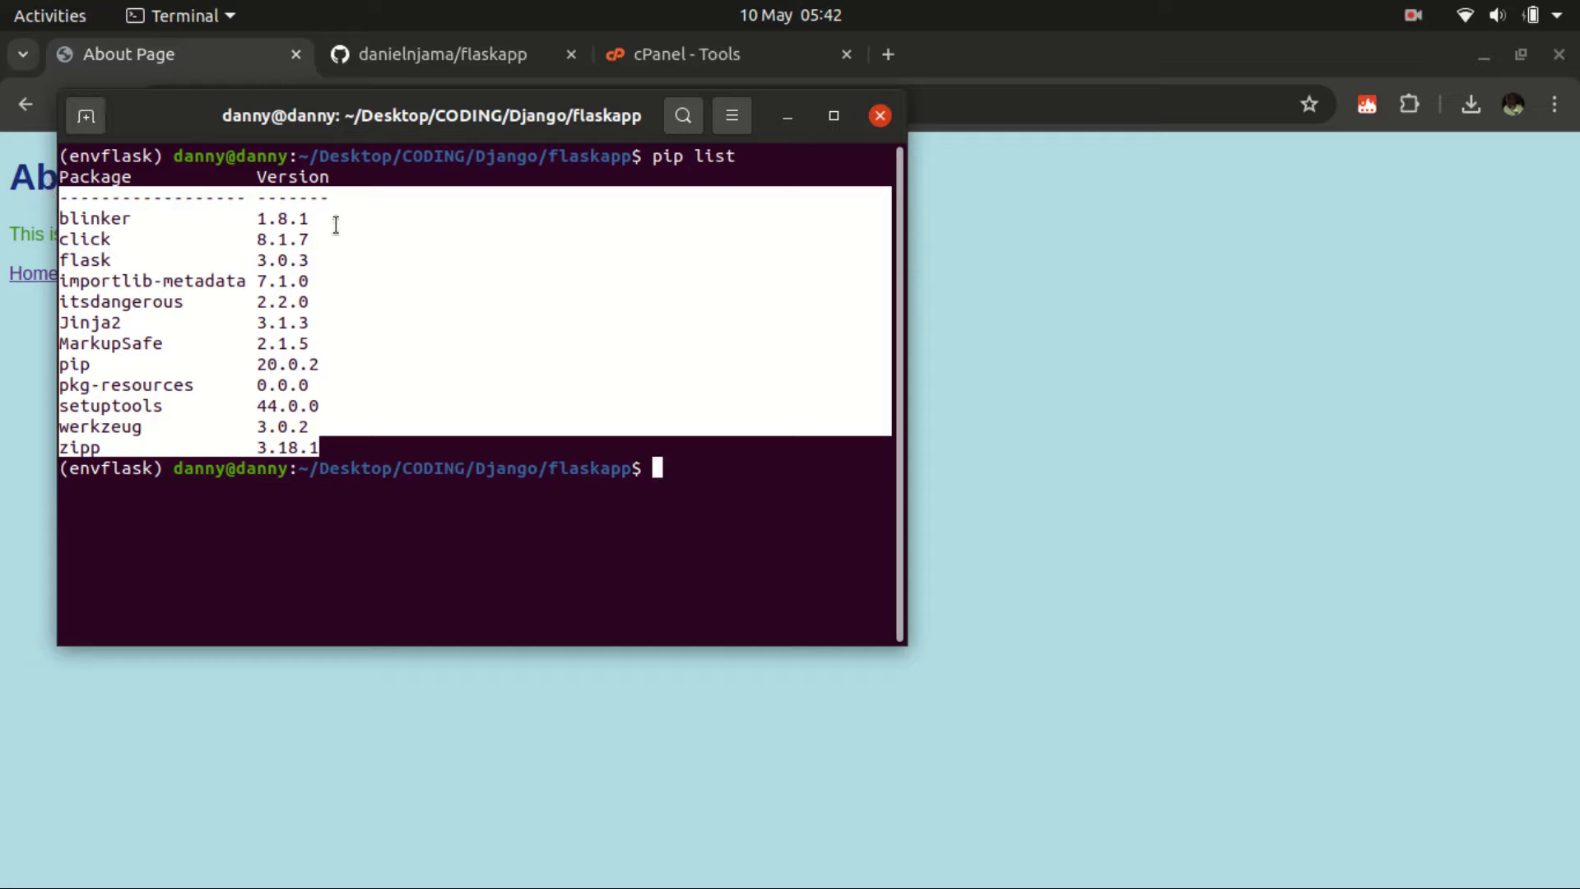
{"action": "left_click", "coordinate": [683, 467]}
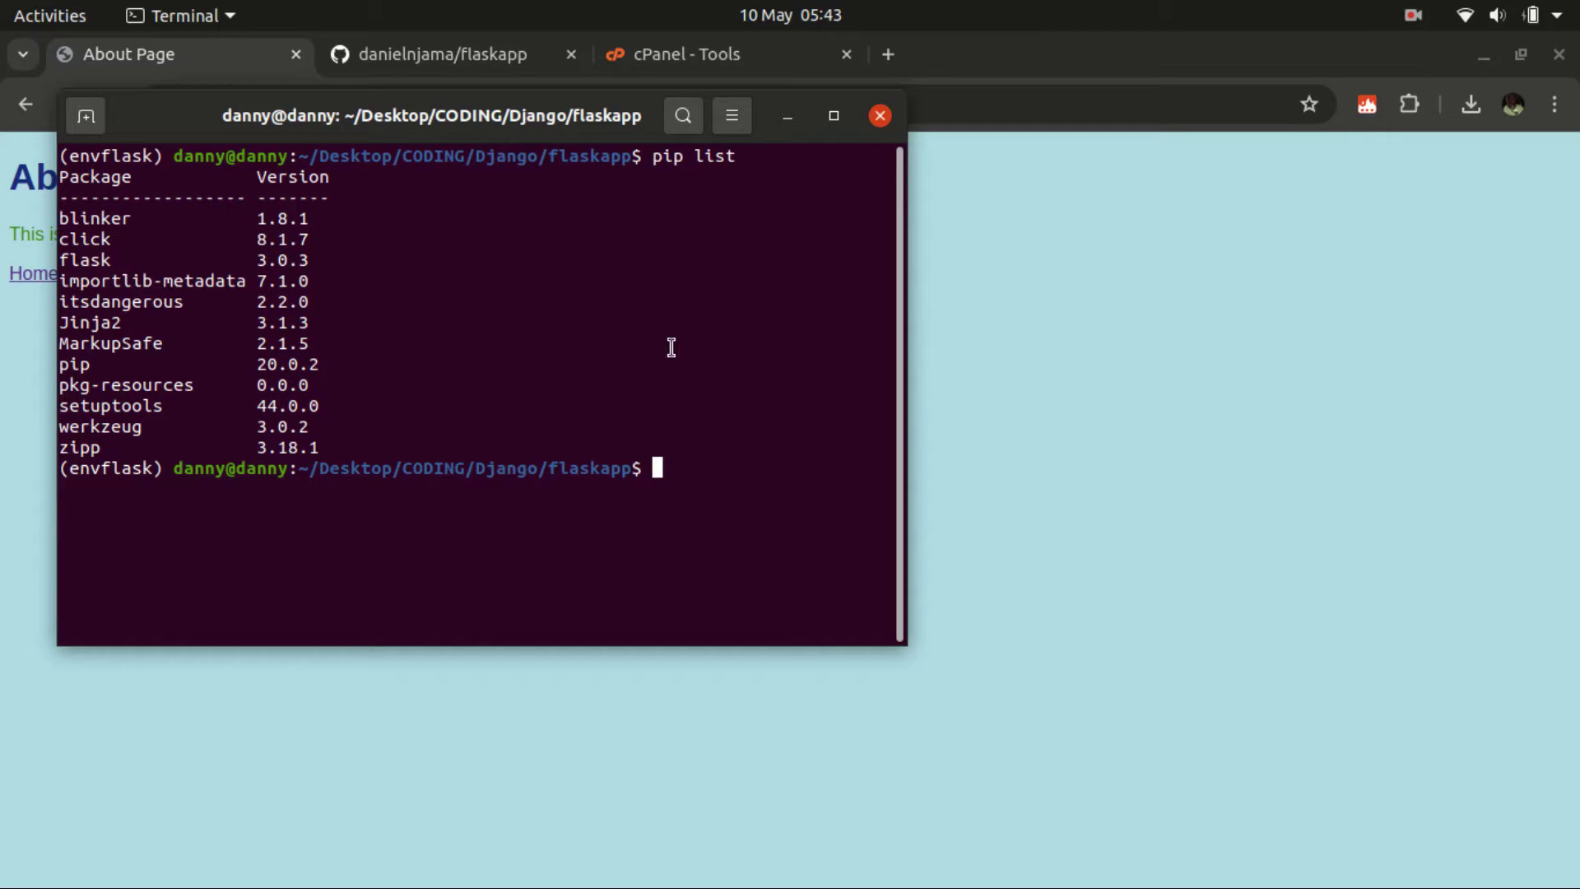
Clear the terminal and run pip freeze to review the pinned package versions.
{"action": "type", "text": "clear"}
{"action": "key", "text": "Return"}
{"action": "type", "text": "pi"}
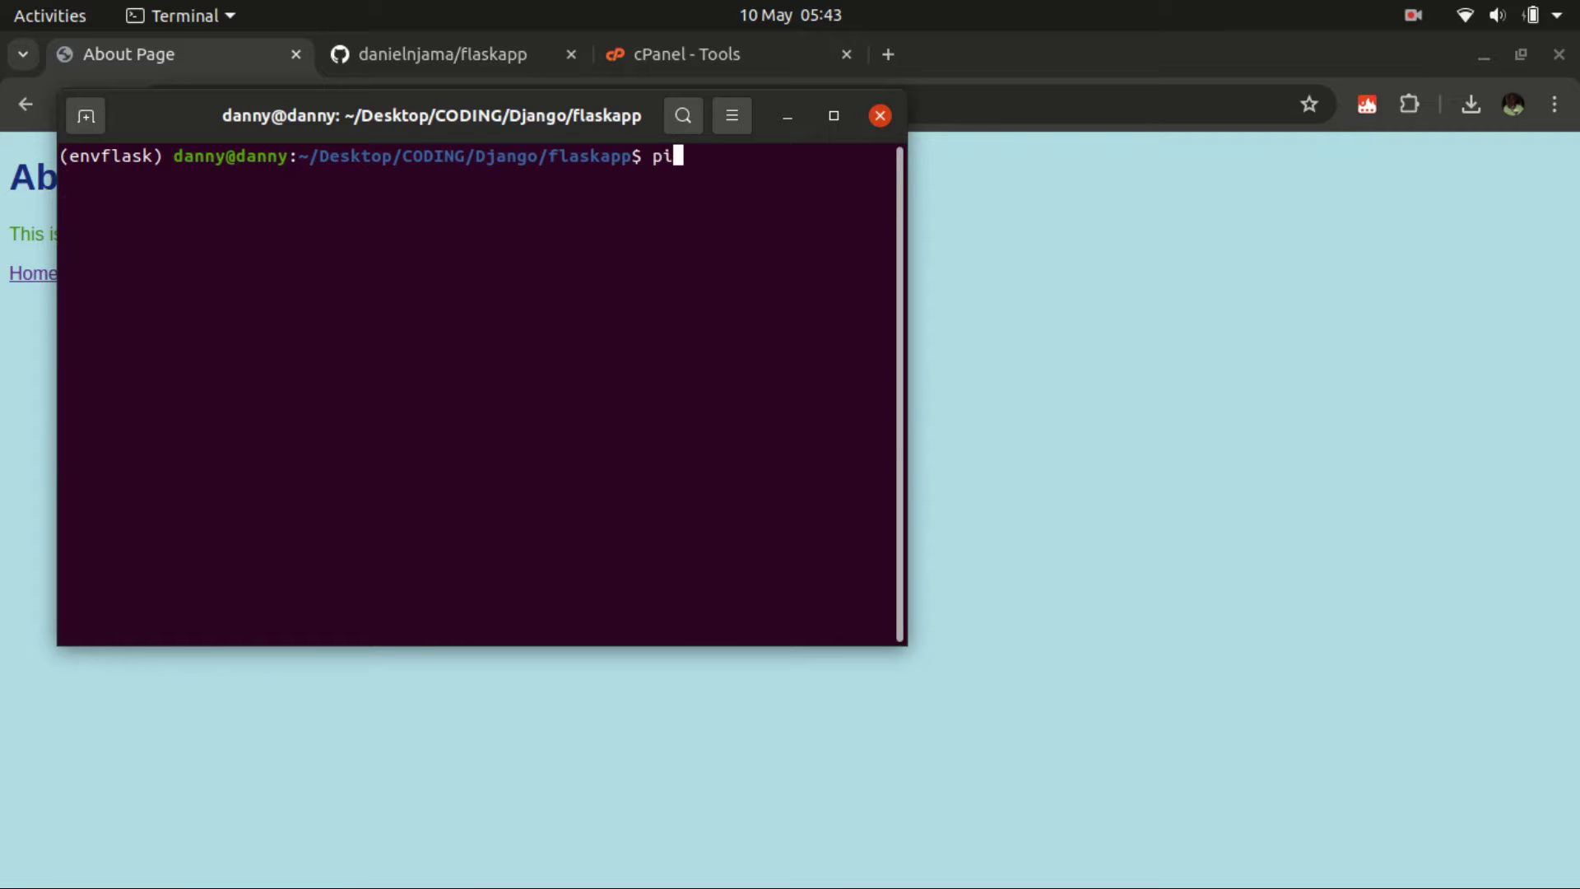
{"action": "type", "text": "p freeze"}
{"action": "key", "text": "Return"}
{"action": "left_click_drag", "start_coordinate": [174, 364], "coordinate": [131, 281]}
{"action": "left_click", "coordinate": [272, 338]}
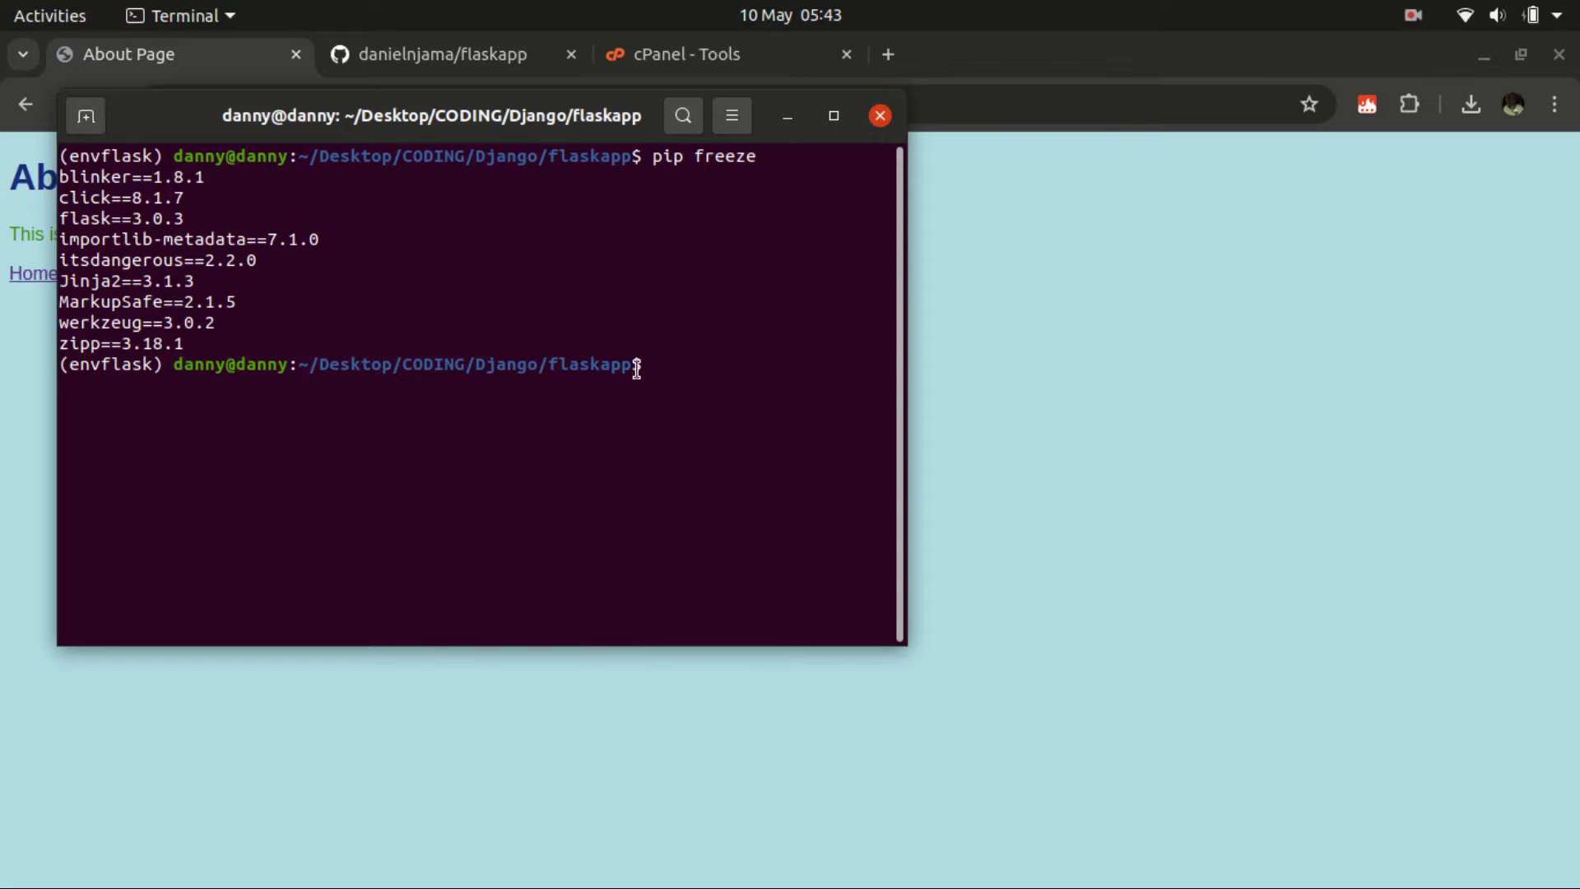
Enter the command pip freeze > requirements.txt as a comment by prefixing it with #.
{"action": "key", "text": "Up"}
{"action": "type", "text": "> requiremen"}
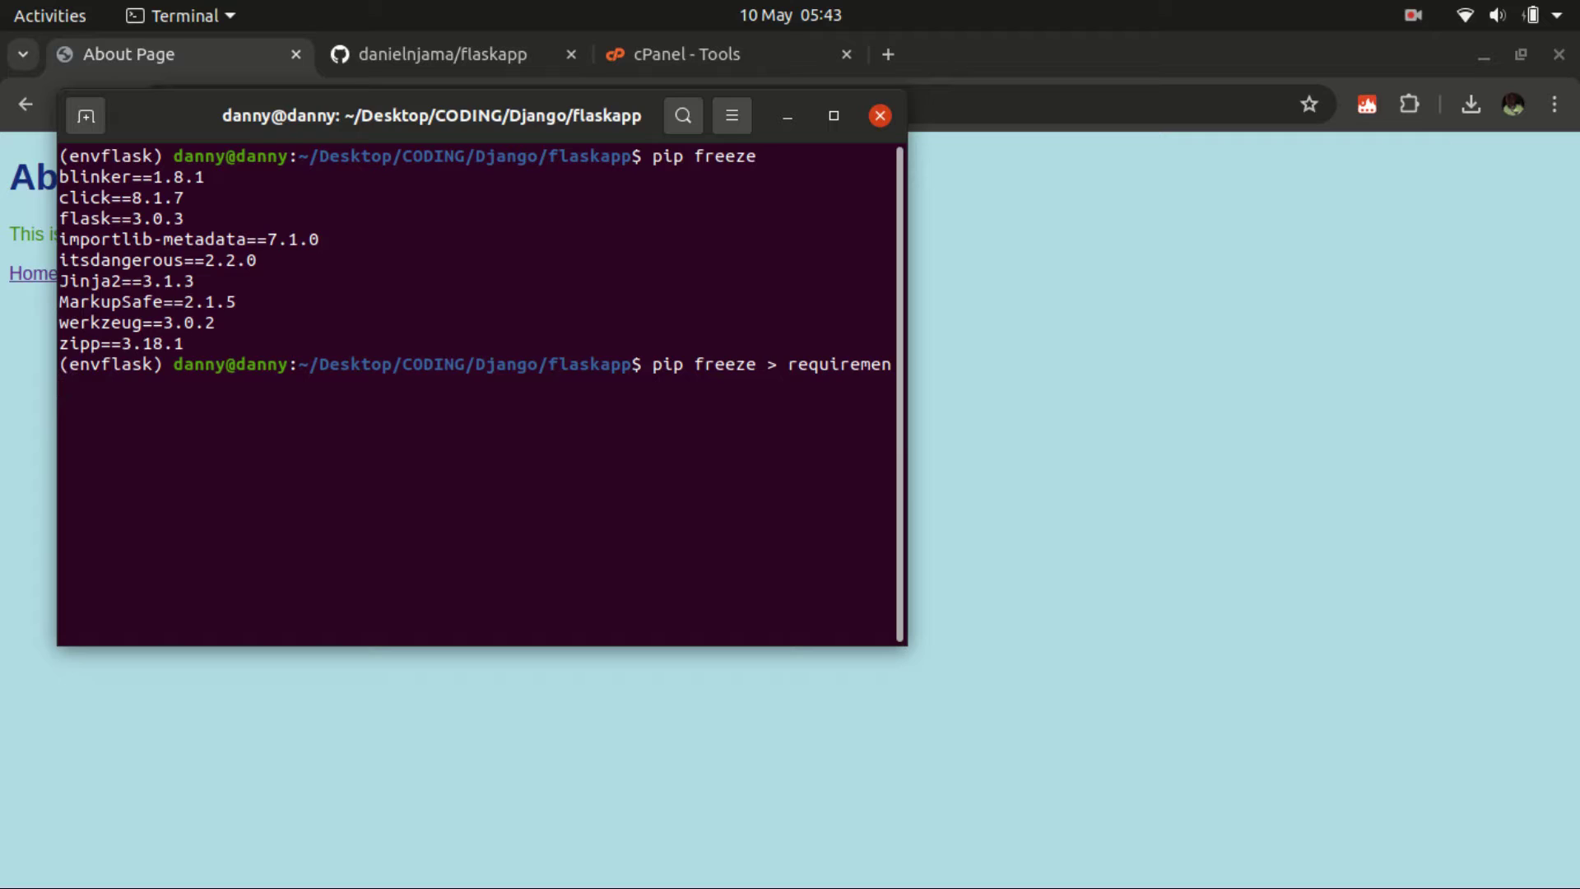
{"action": "type", "text": "ts.txt"}
{"action": "left_click_drag", "start_coordinate": [183, 342], "coordinate": [60, 177]}
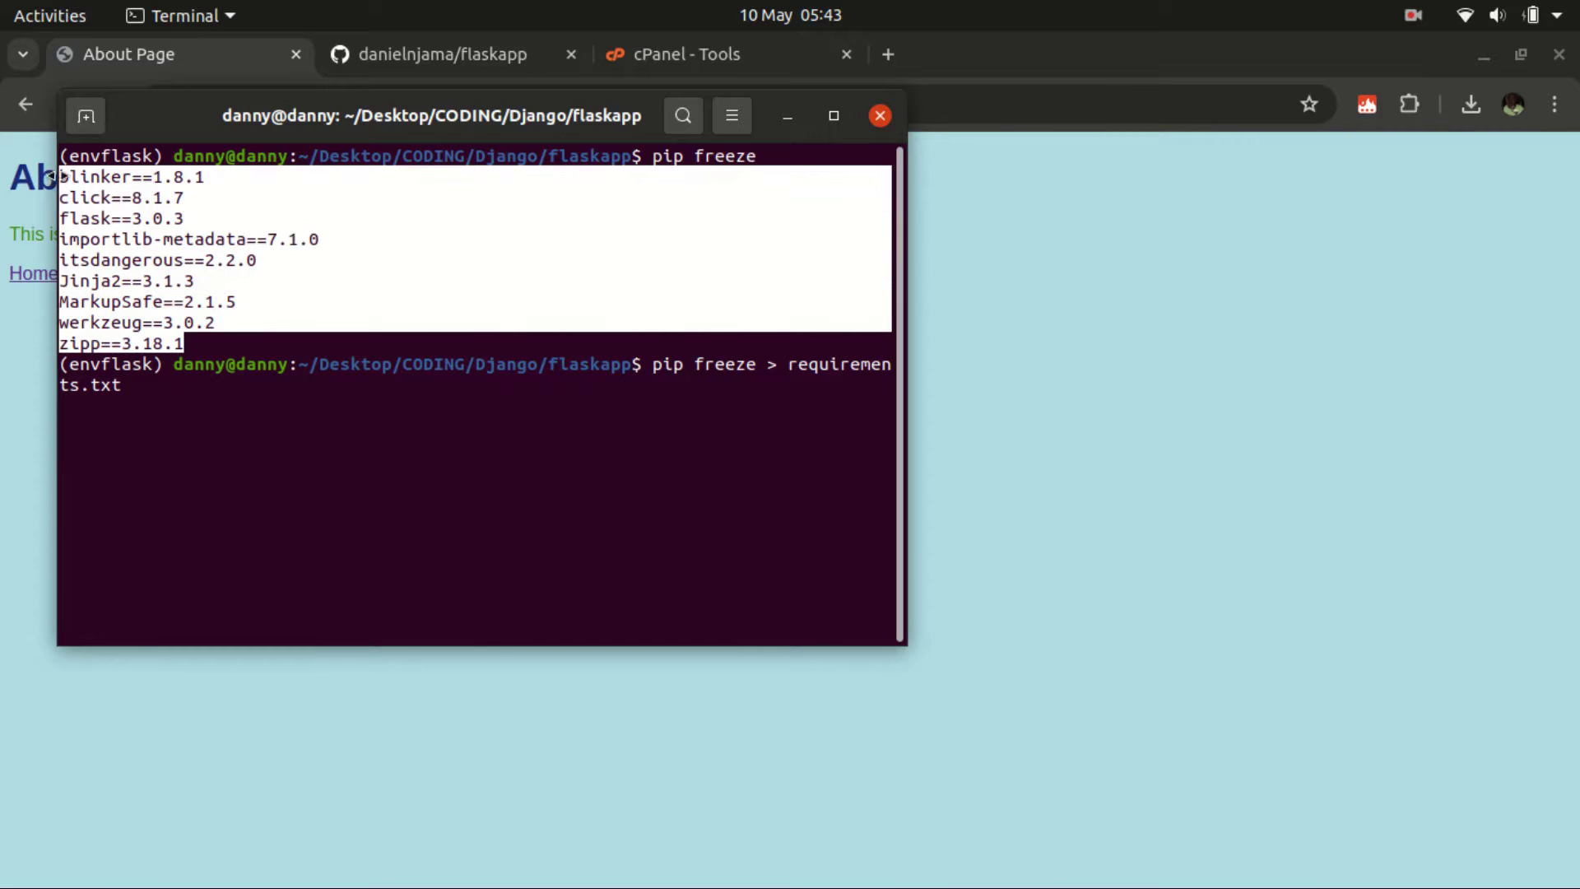
{"action": "key", "text": "Home"}
{"action": "type", "text": "#"}
{"action": "key", "text": "Return"}
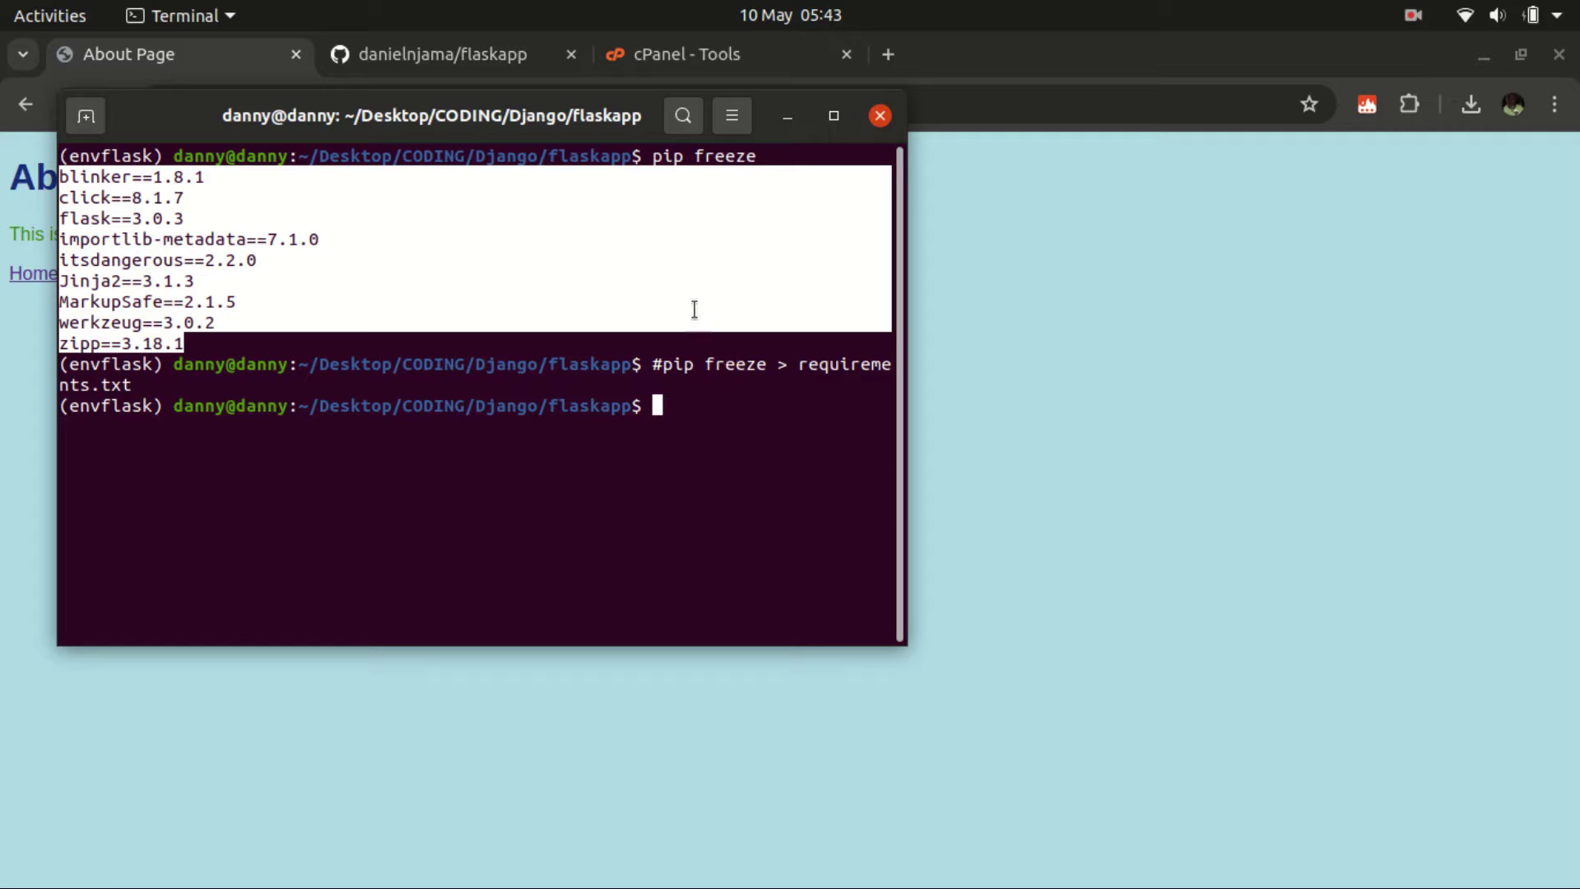
Switch to Chrome, load car.dtechnologys.com in a new tab beside cPanel, and compare it with the local app page.
{"action": "left_click", "coordinate": [654, 52]}
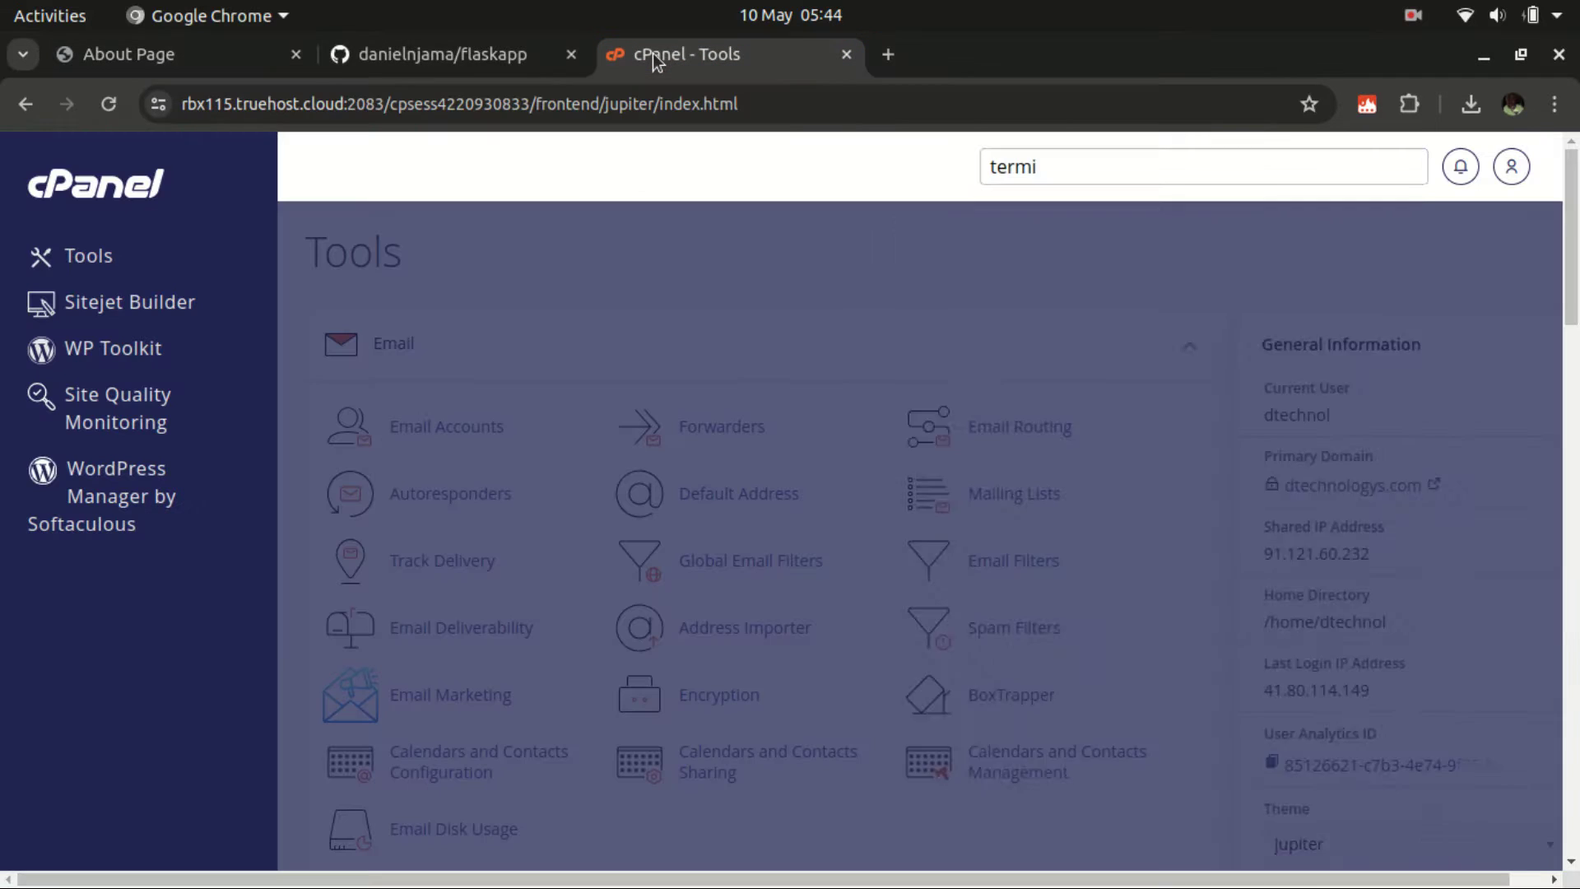
{"action": "left_click", "coordinate": [635, 200]}
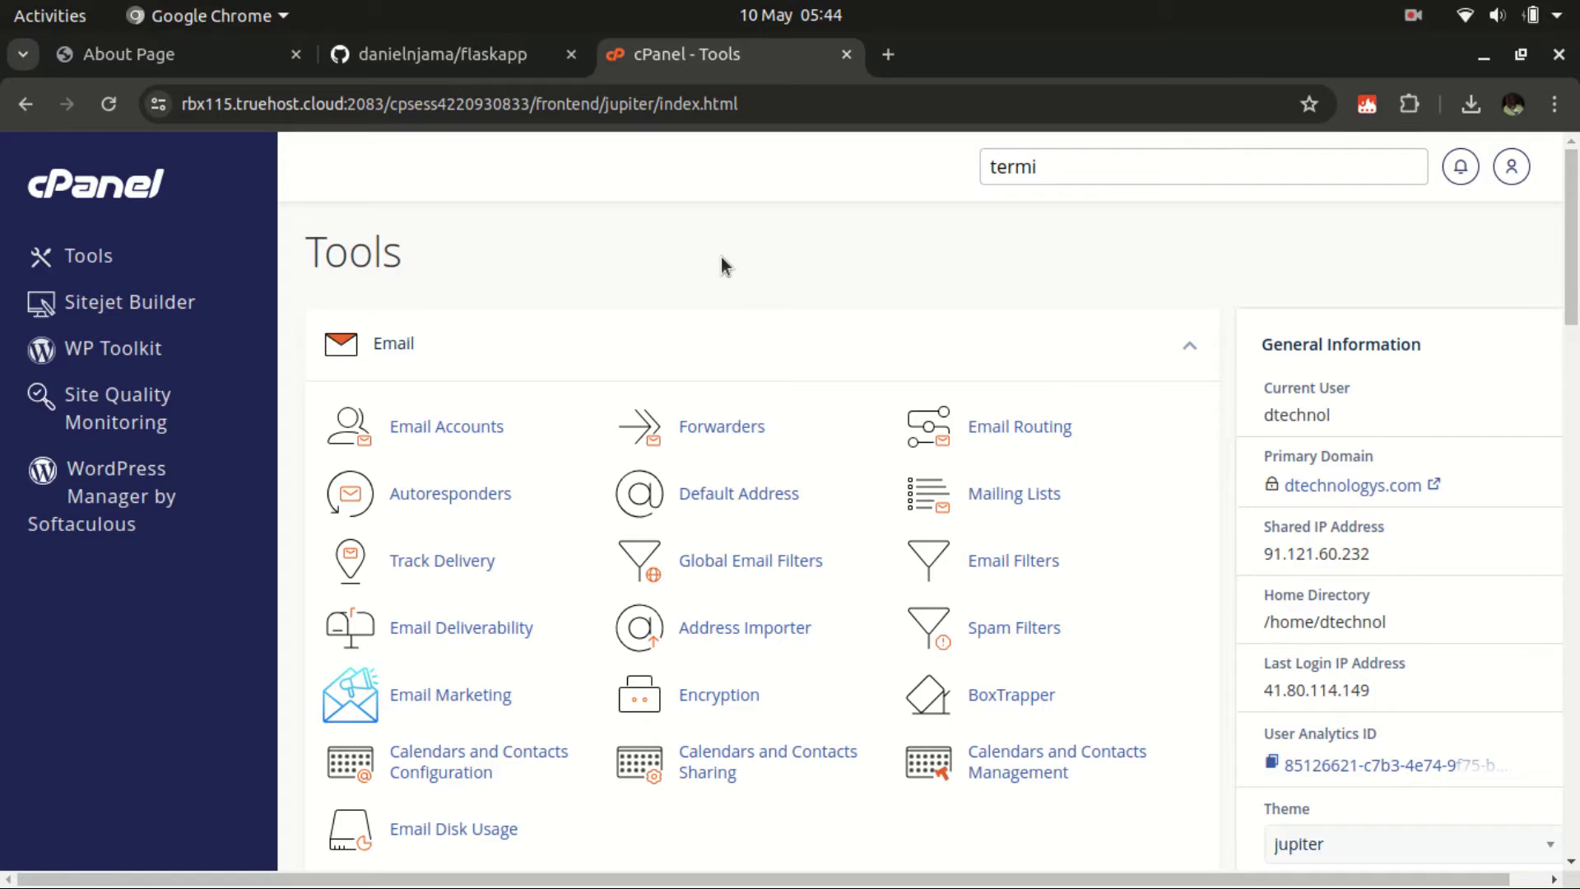
{"action": "left_click", "coordinate": [897, 55]}
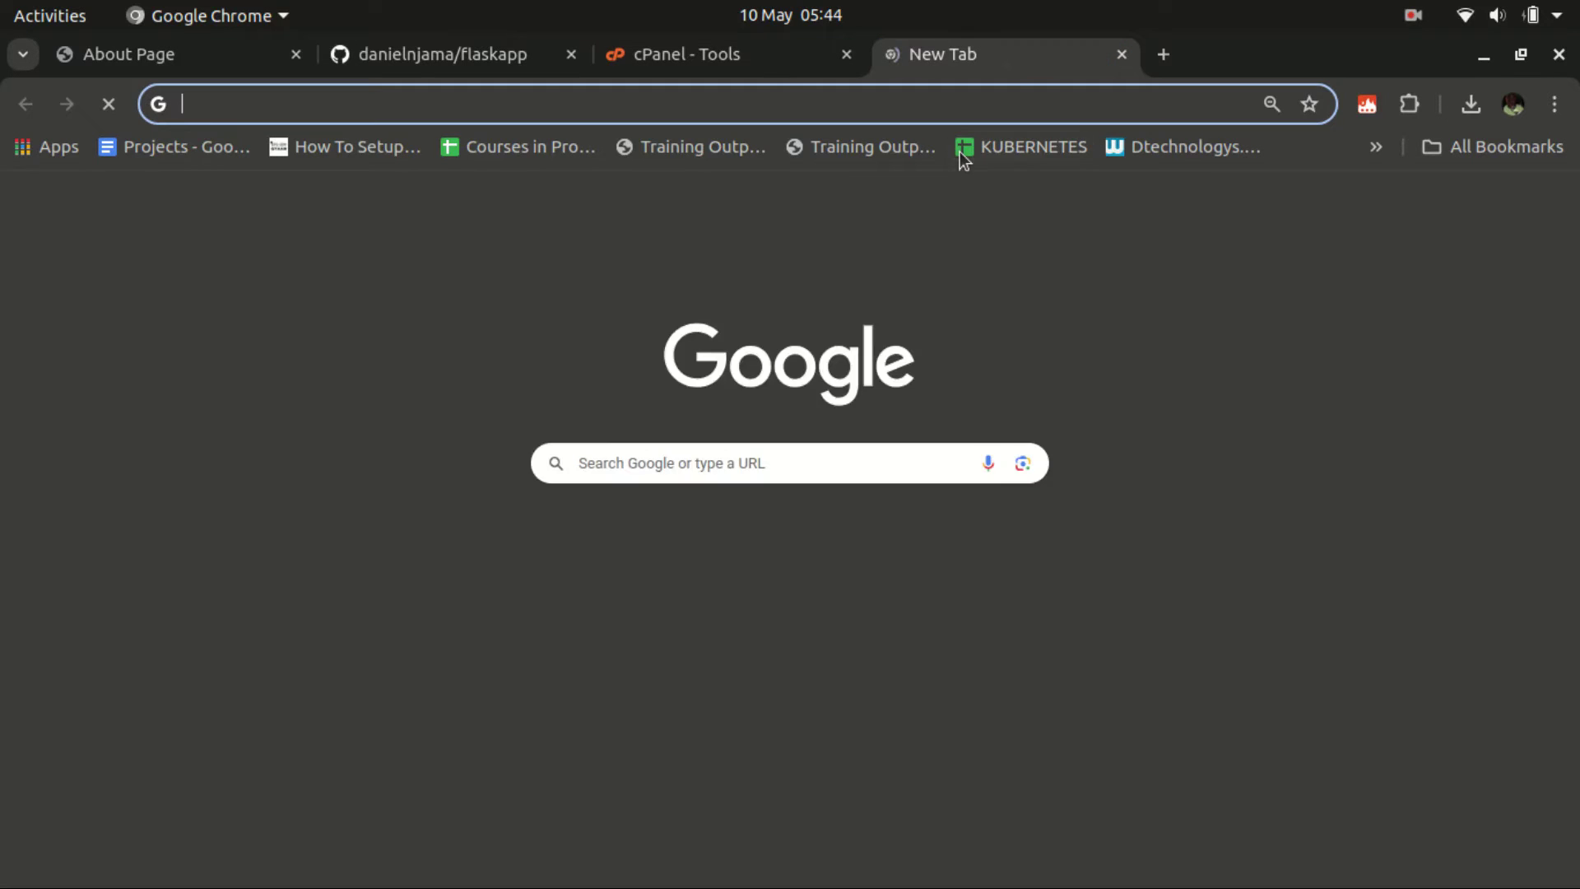
{"action": "type", "text": "car.dtechnologys.com"}
{"action": "key", "text": "Return"}
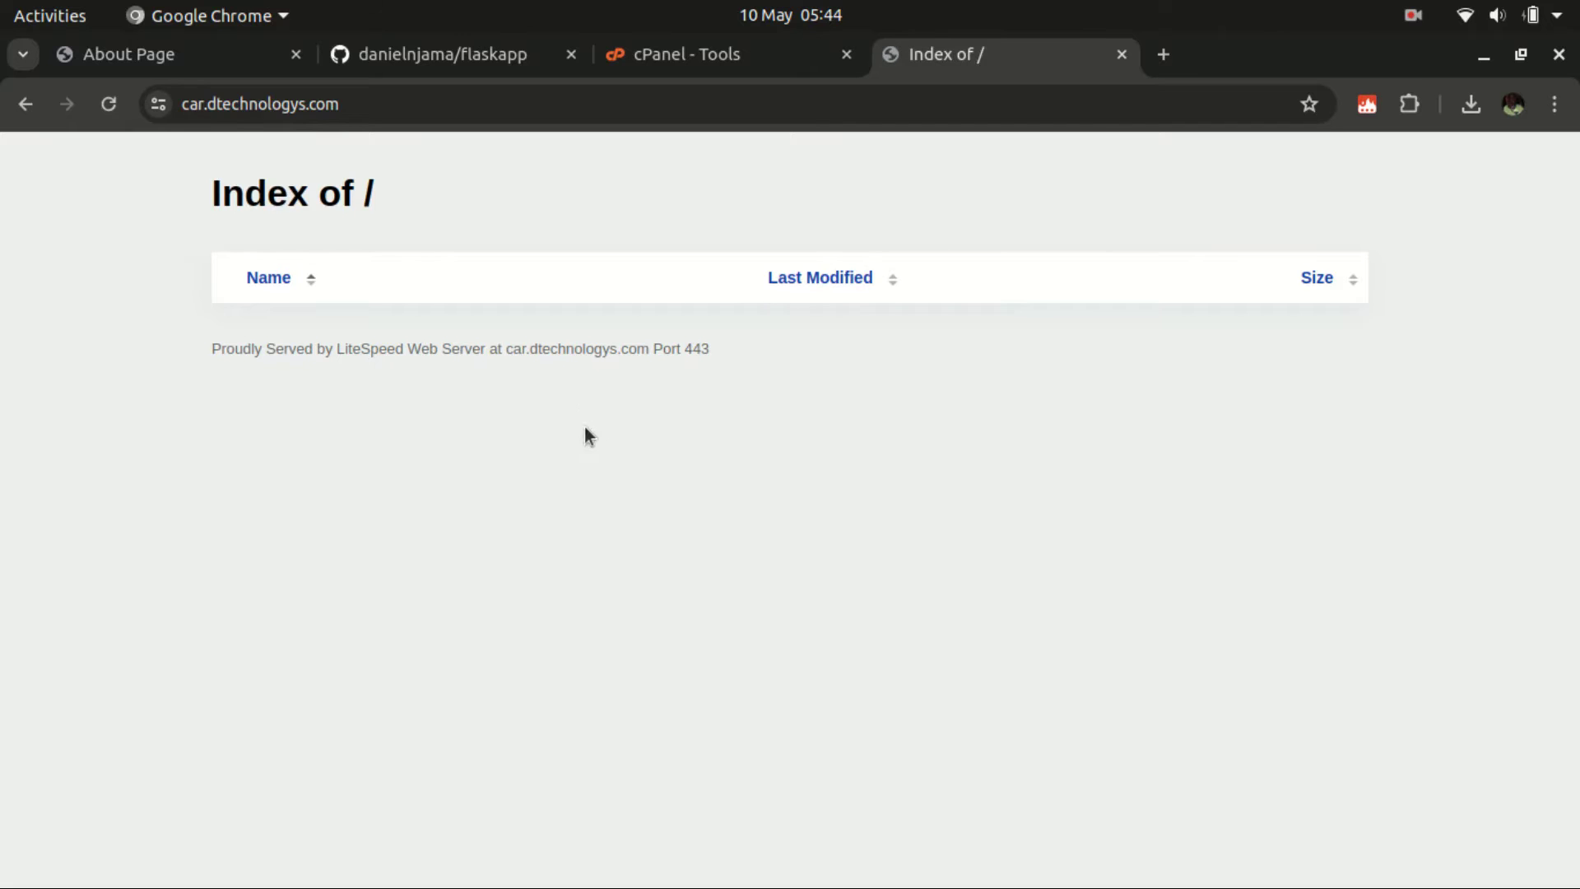
{"action": "left_click", "coordinate": [179, 52]}
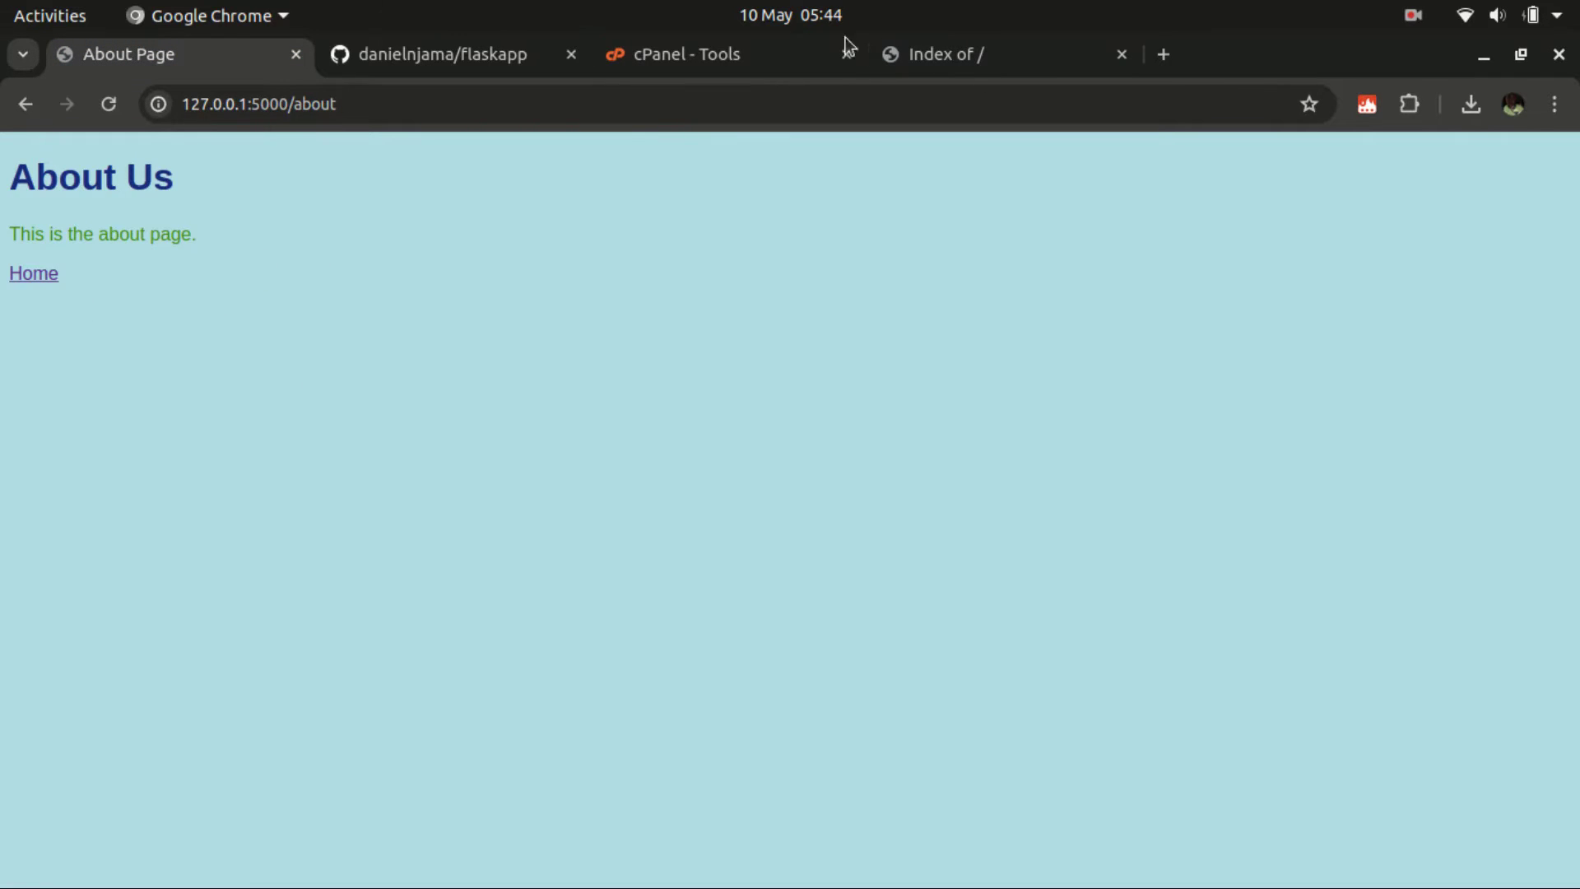
{"action": "left_click", "coordinate": [999, 56]}
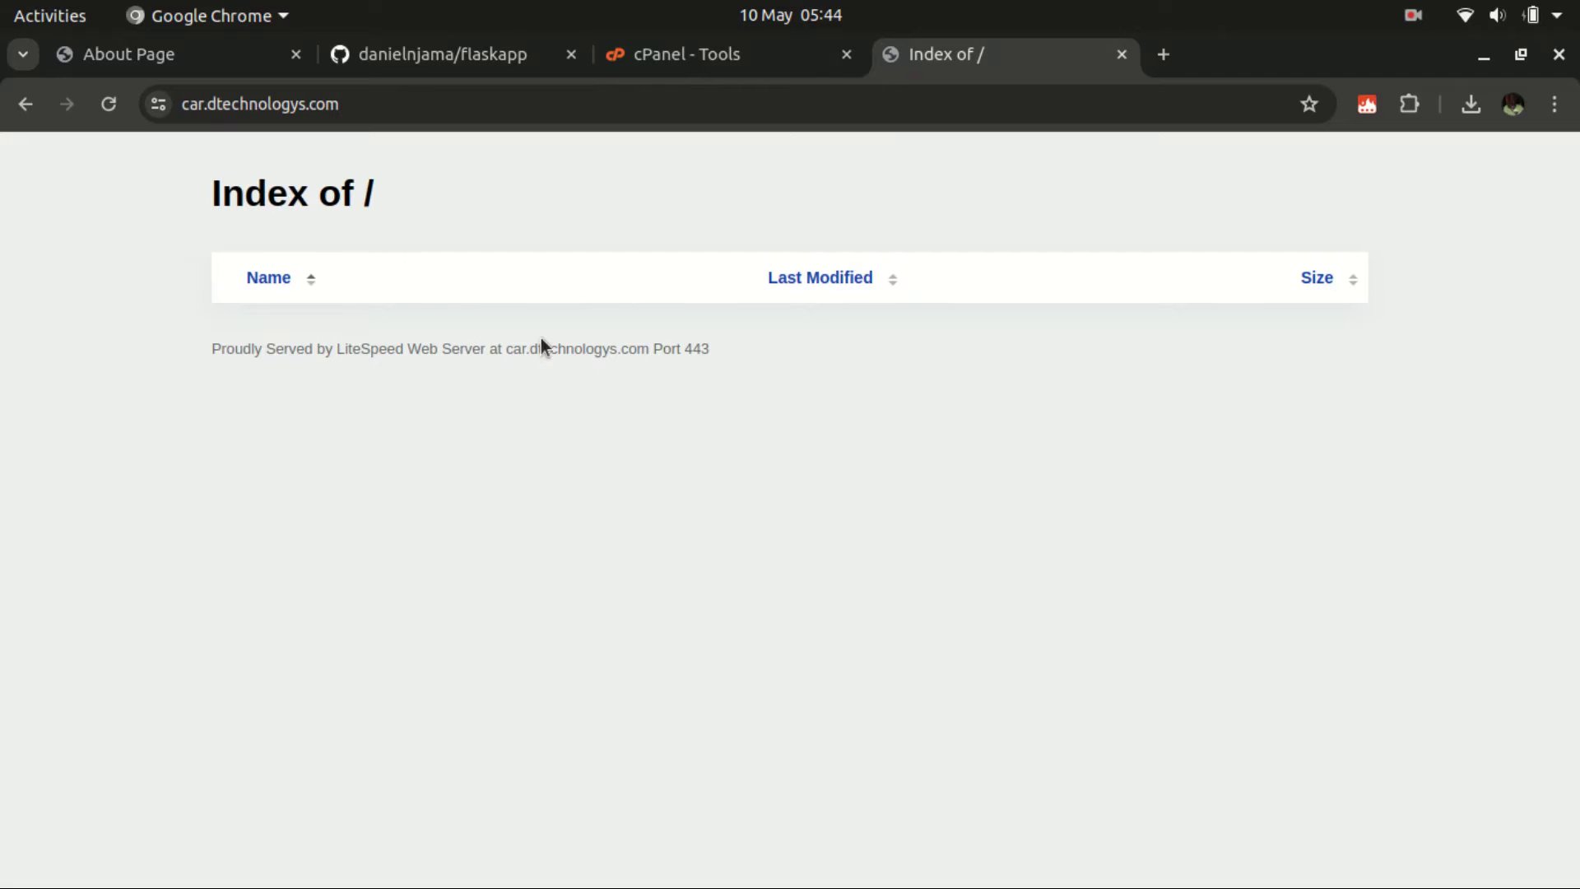
Search the cPanel tools for "pyth" and open Setup Python App in a separate tab.
{"action": "left_click", "coordinate": [685, 61]}
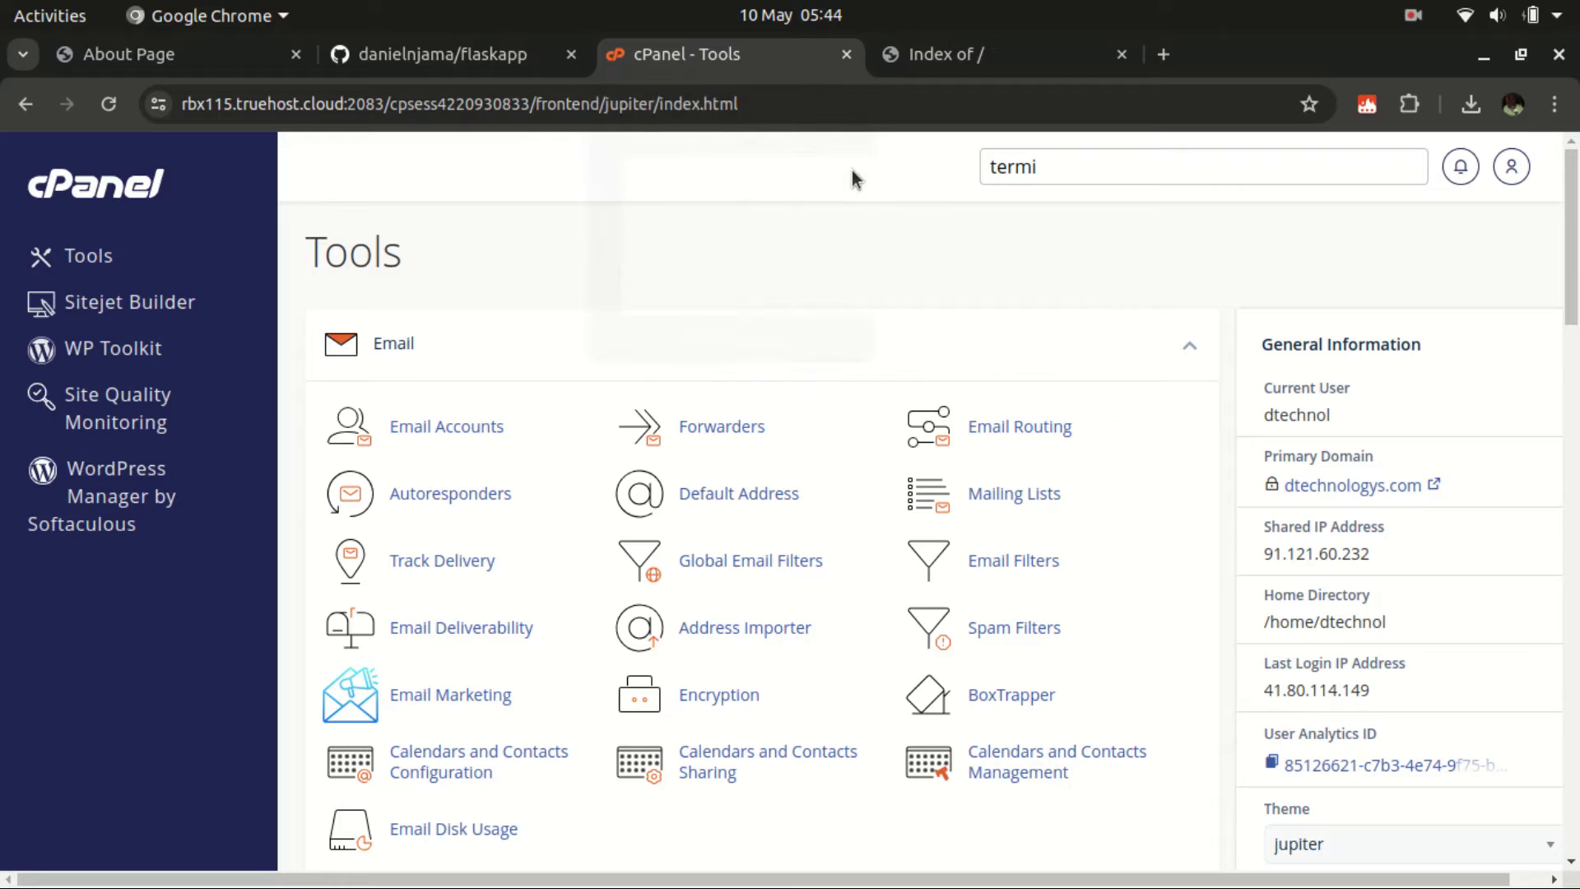
{"action": "left_click", "coordinate": [1043, 163]}
{"action": "key", "text": "ctrl+a"}
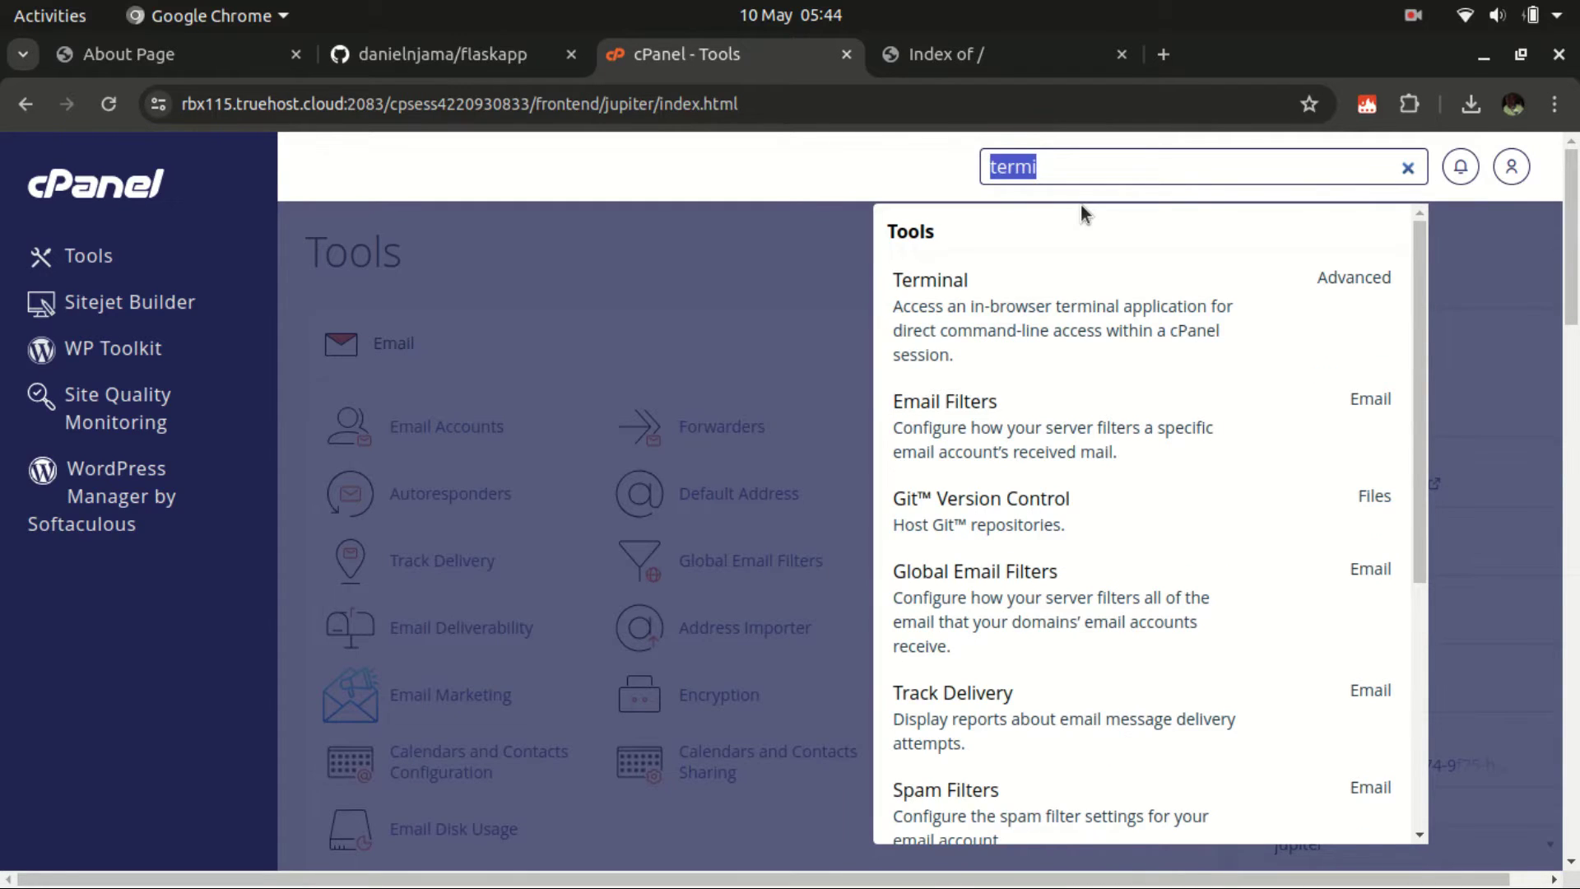
{"action": "type", "text": "poyt"}
{"action": "key", "text": "BackSpace"}
{"action": "key", "text": "BackSpace"}
{"action": "key", "text": "BackSpace"}
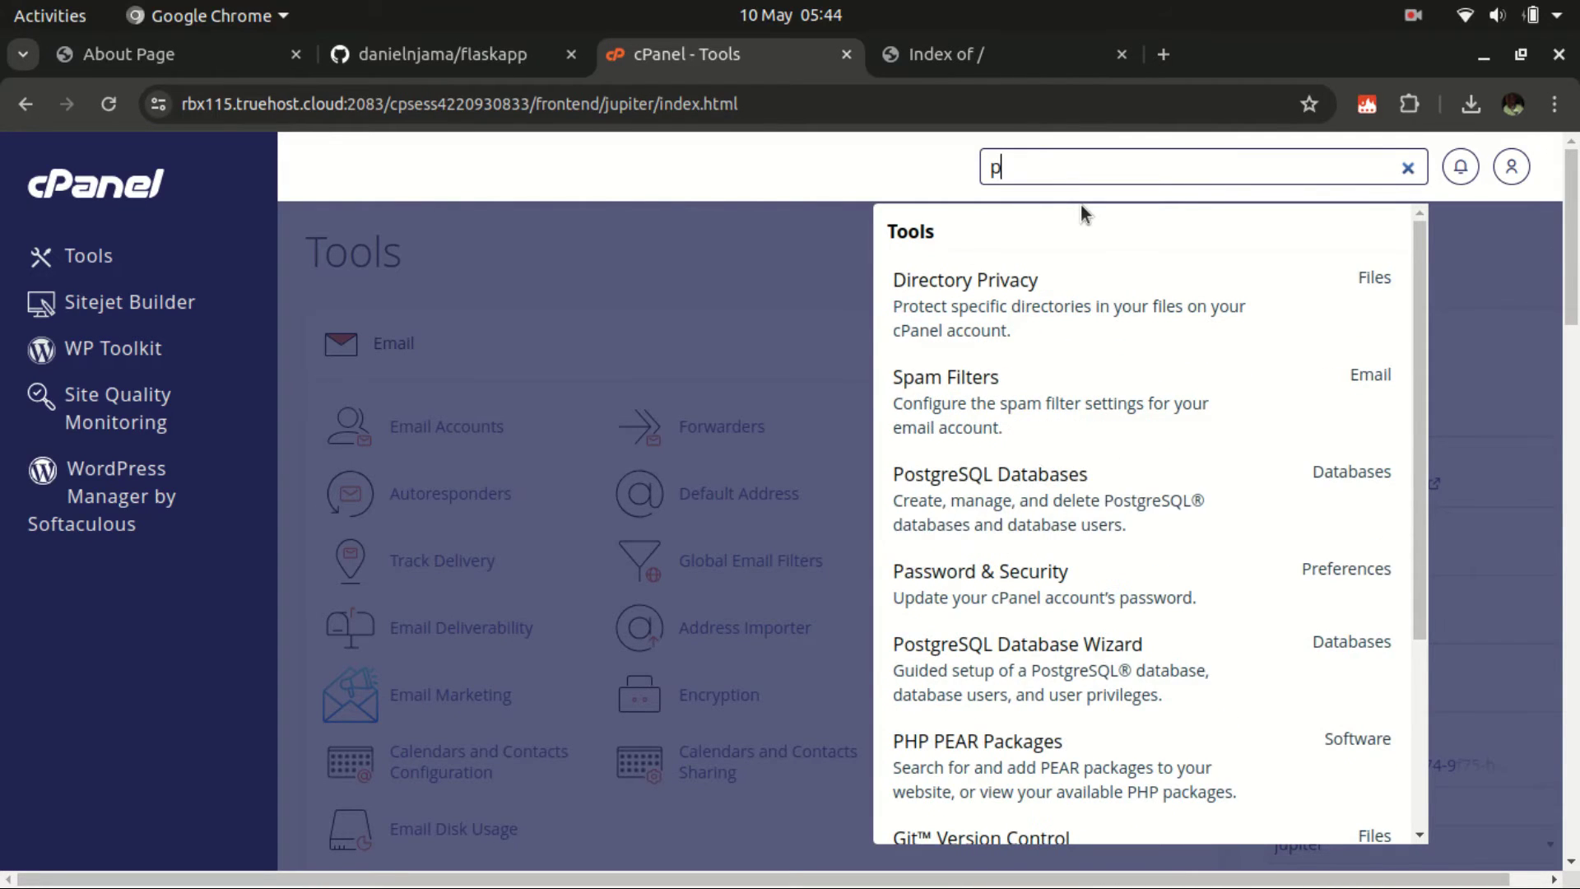
{"action": "type", "text": "yth"}
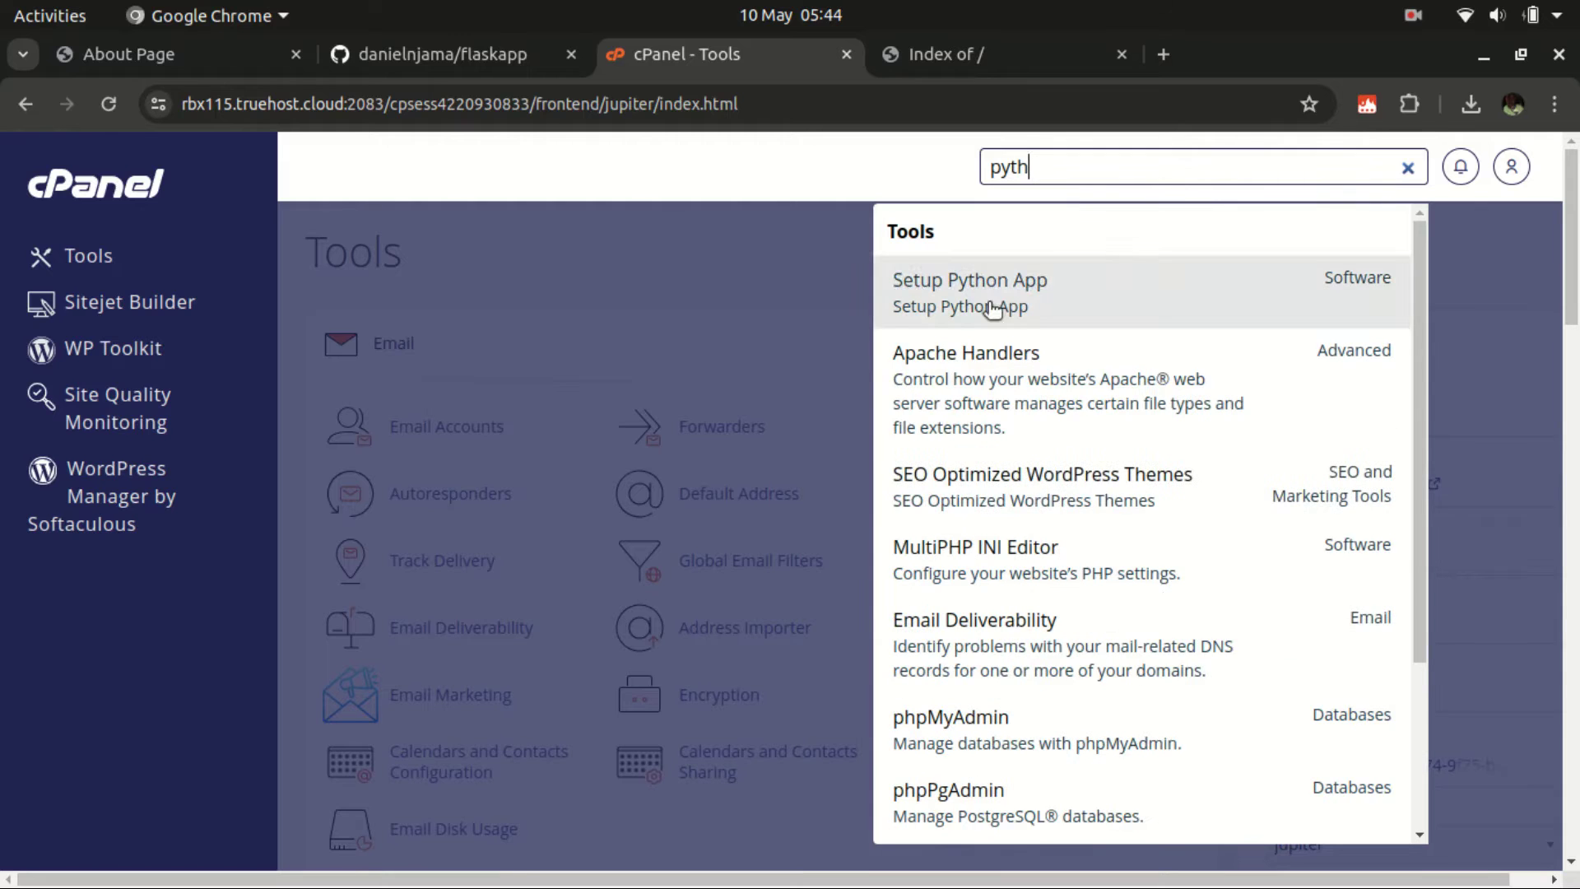
{"action": "middle_click", "coordinate": [993, 309]}
{"action": "left_click", "coordinate": [886, 51]}
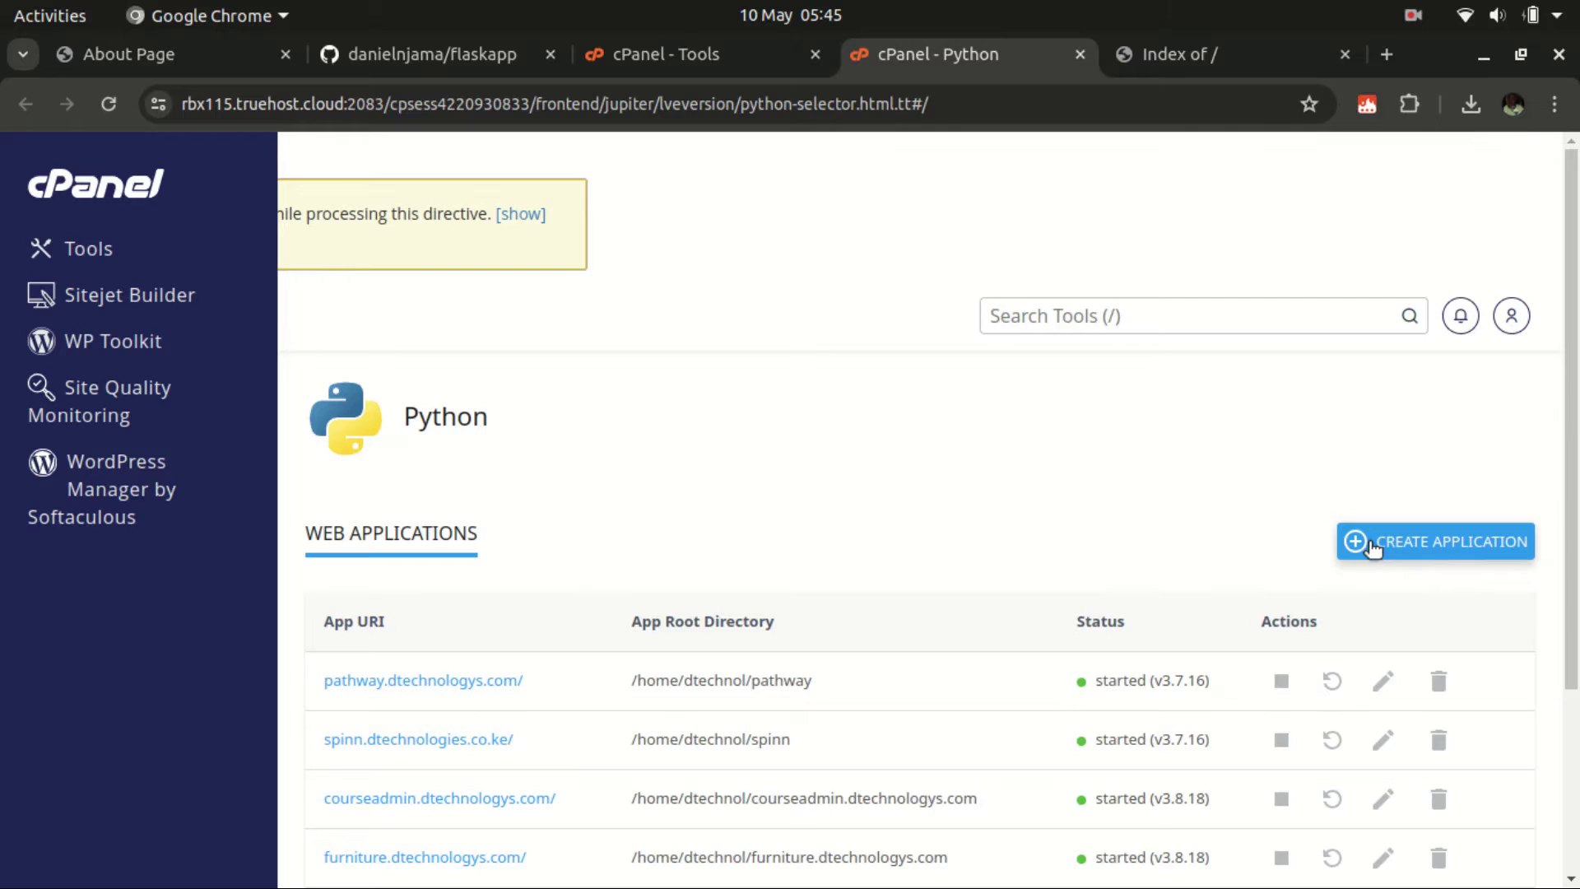
Start a new Python application, copy the domain car.dtechnologys.com from the subdomain's browser tab, and return to the application form.
{"action": "scroll", "coordinate": [1383, 550], "scroll_direction": "down", "scroll_amount": 2}
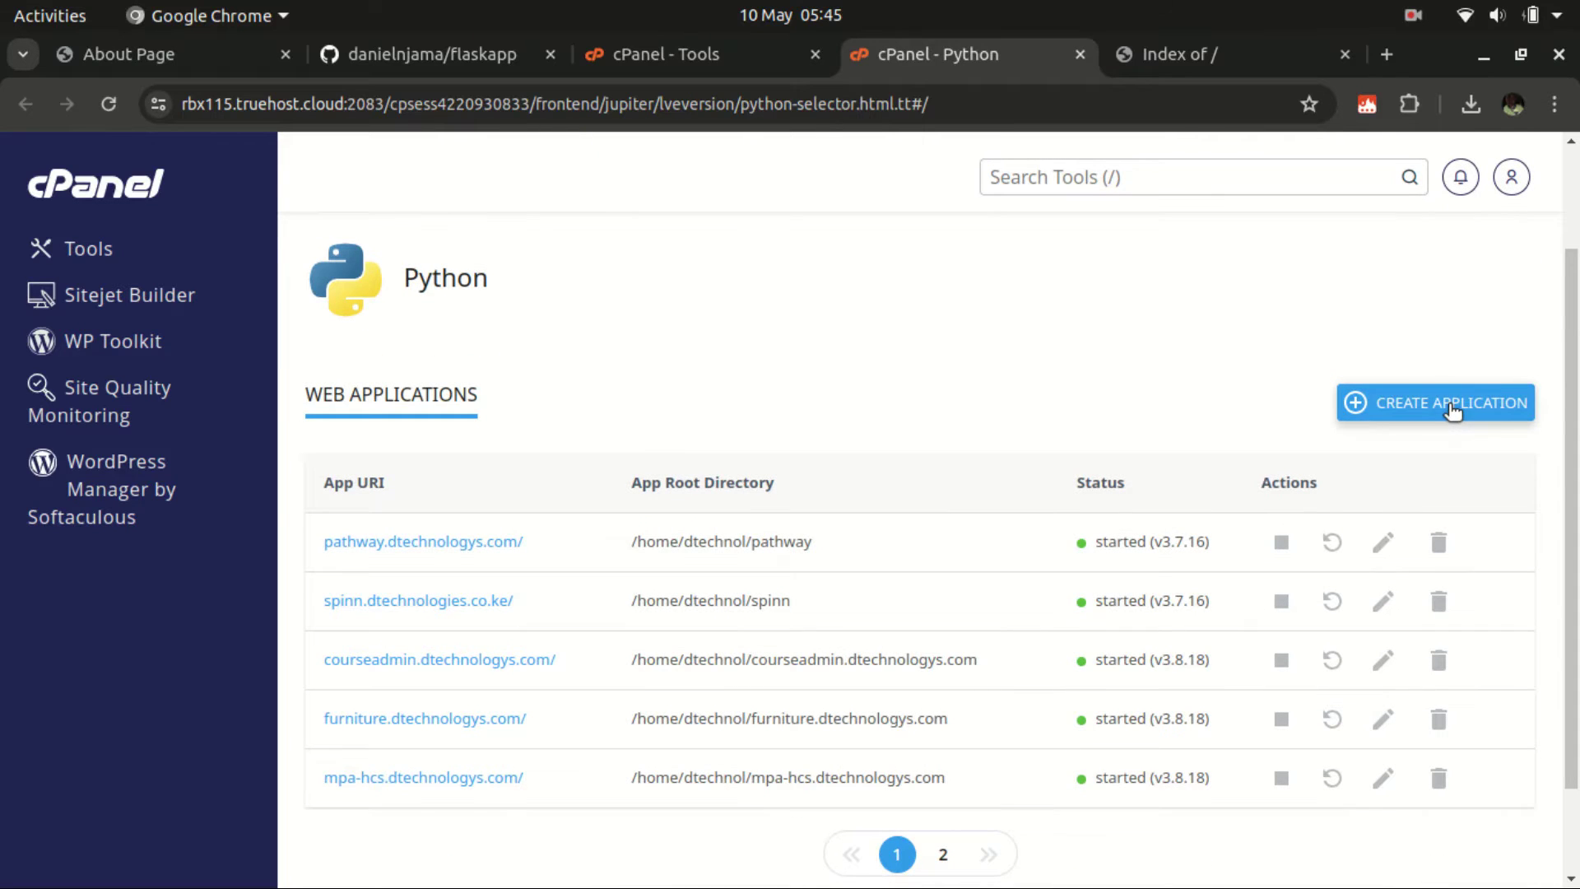
{"action": "left_click", "coordinate": [1451, 405]}
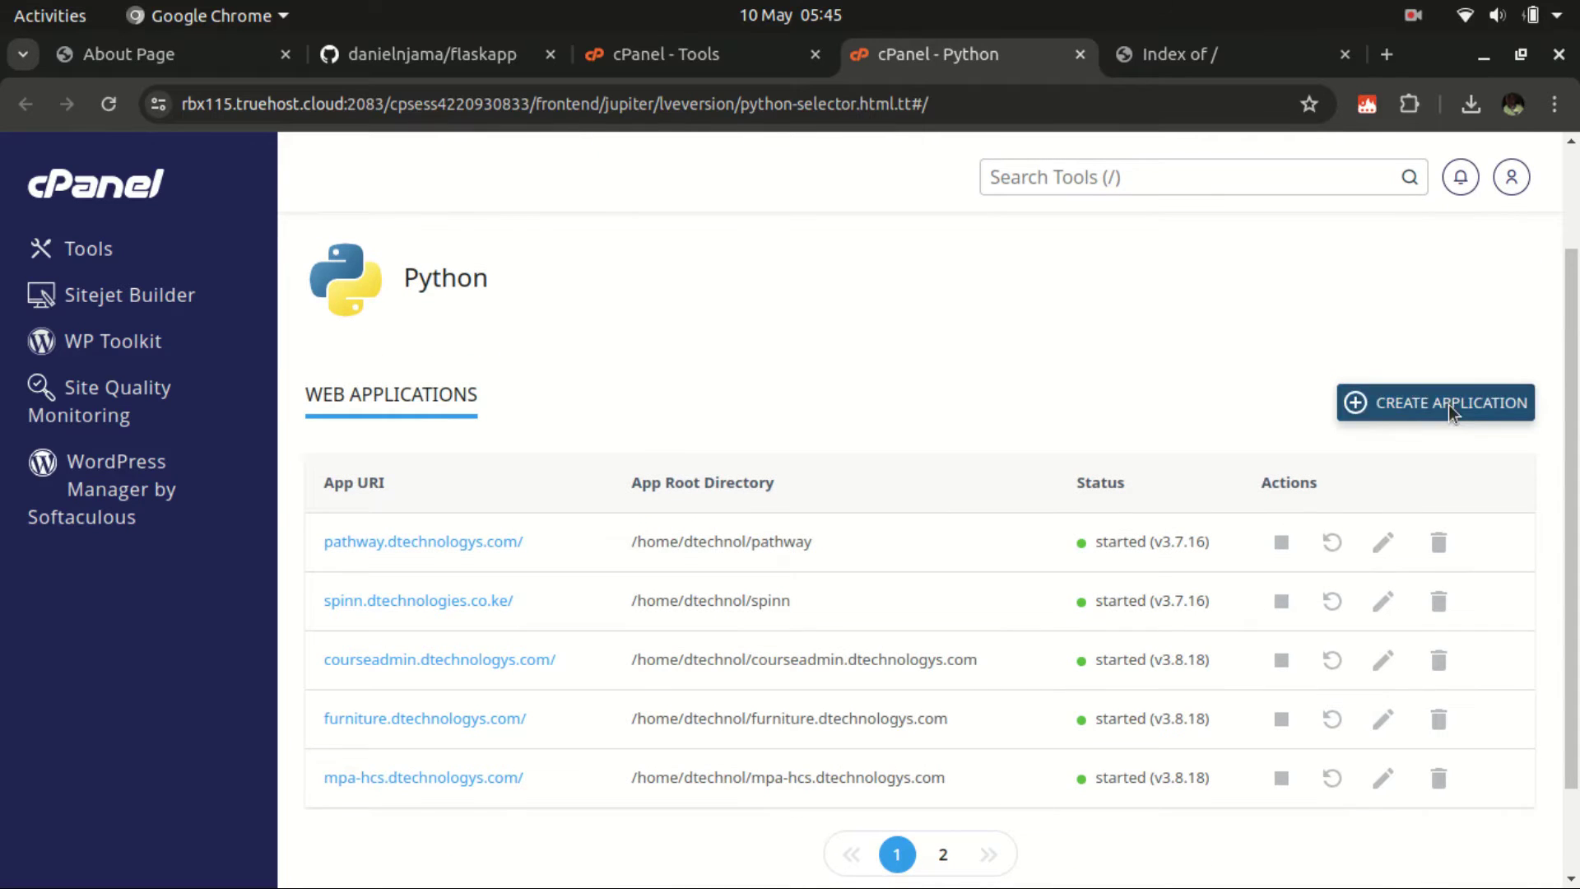
{"action": "left_click", "coordinate": [1215, 47]}
{"action": "left_click", "coordinate": [1050, 92]}
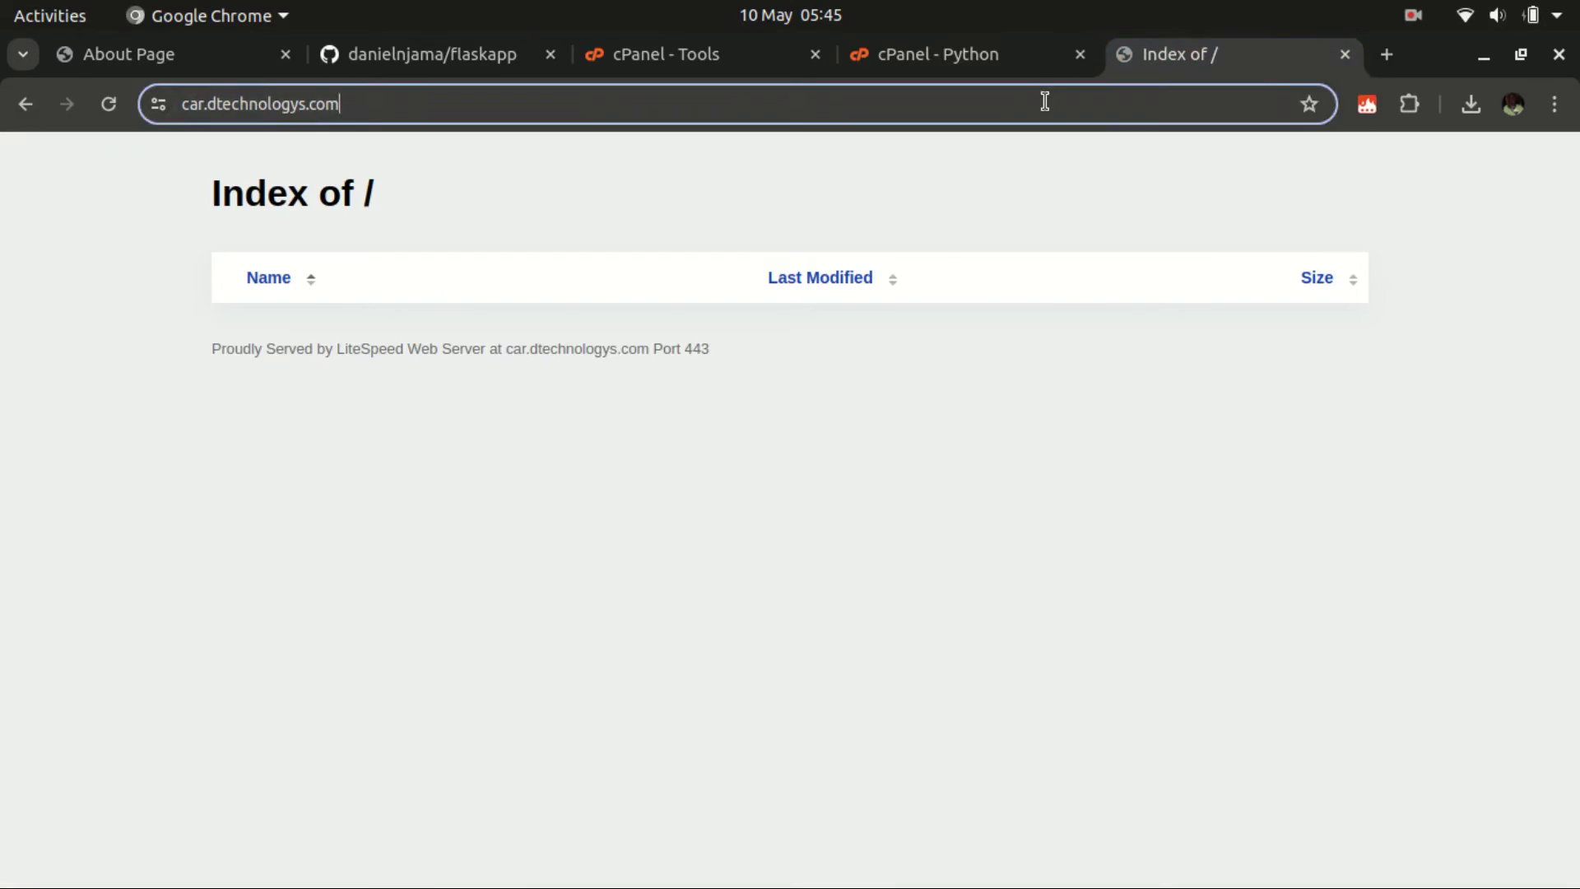
{"action": "key", "text": "ctrl+shift+Left"}
{"action": "left_click_drag", "start_coordinate": [236, 103], "coordinate": [567, 103]}
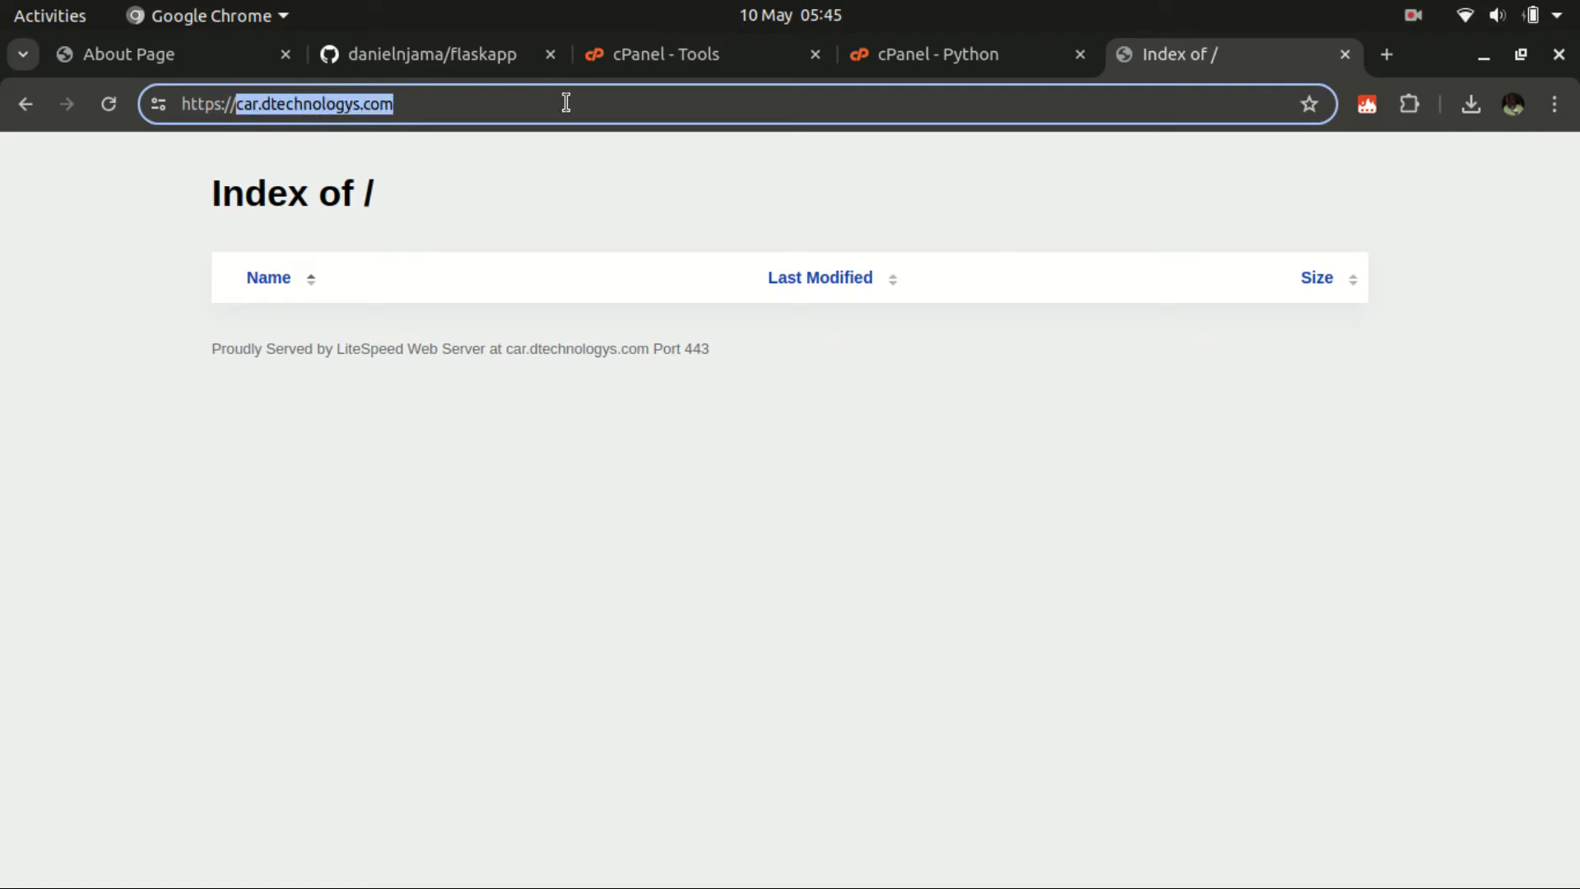
{"action": "left_click", "coordinate": [891, 56]}
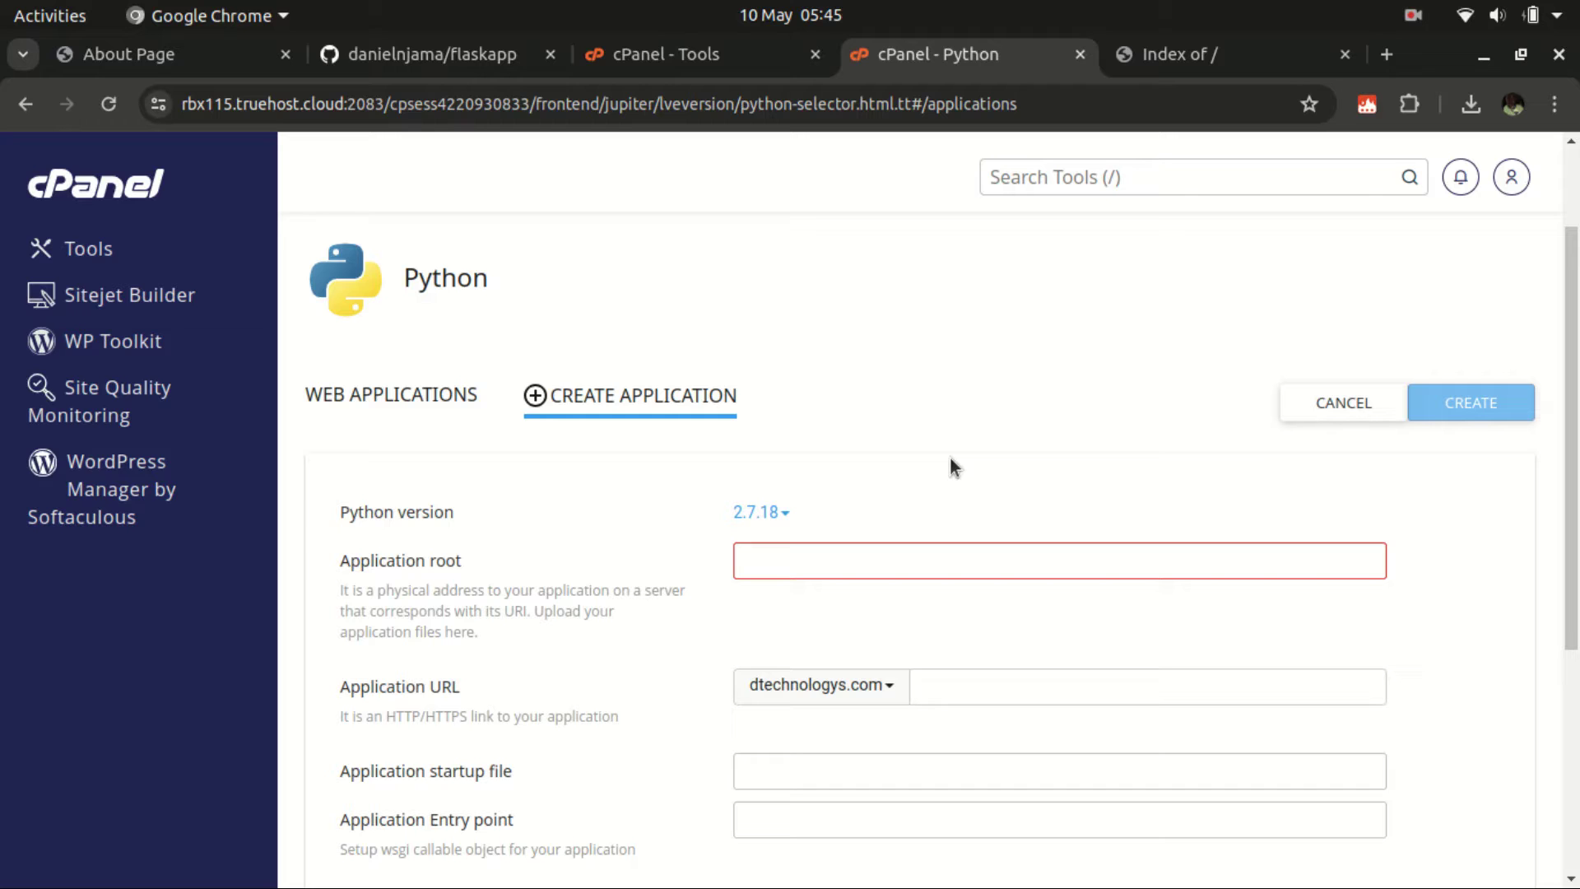
Set the new application's Python version to 3.8.18.
{"action": "scroll", "coordinate": [946, 444], "scroll_direction": "down", "scroll_amount": 2}
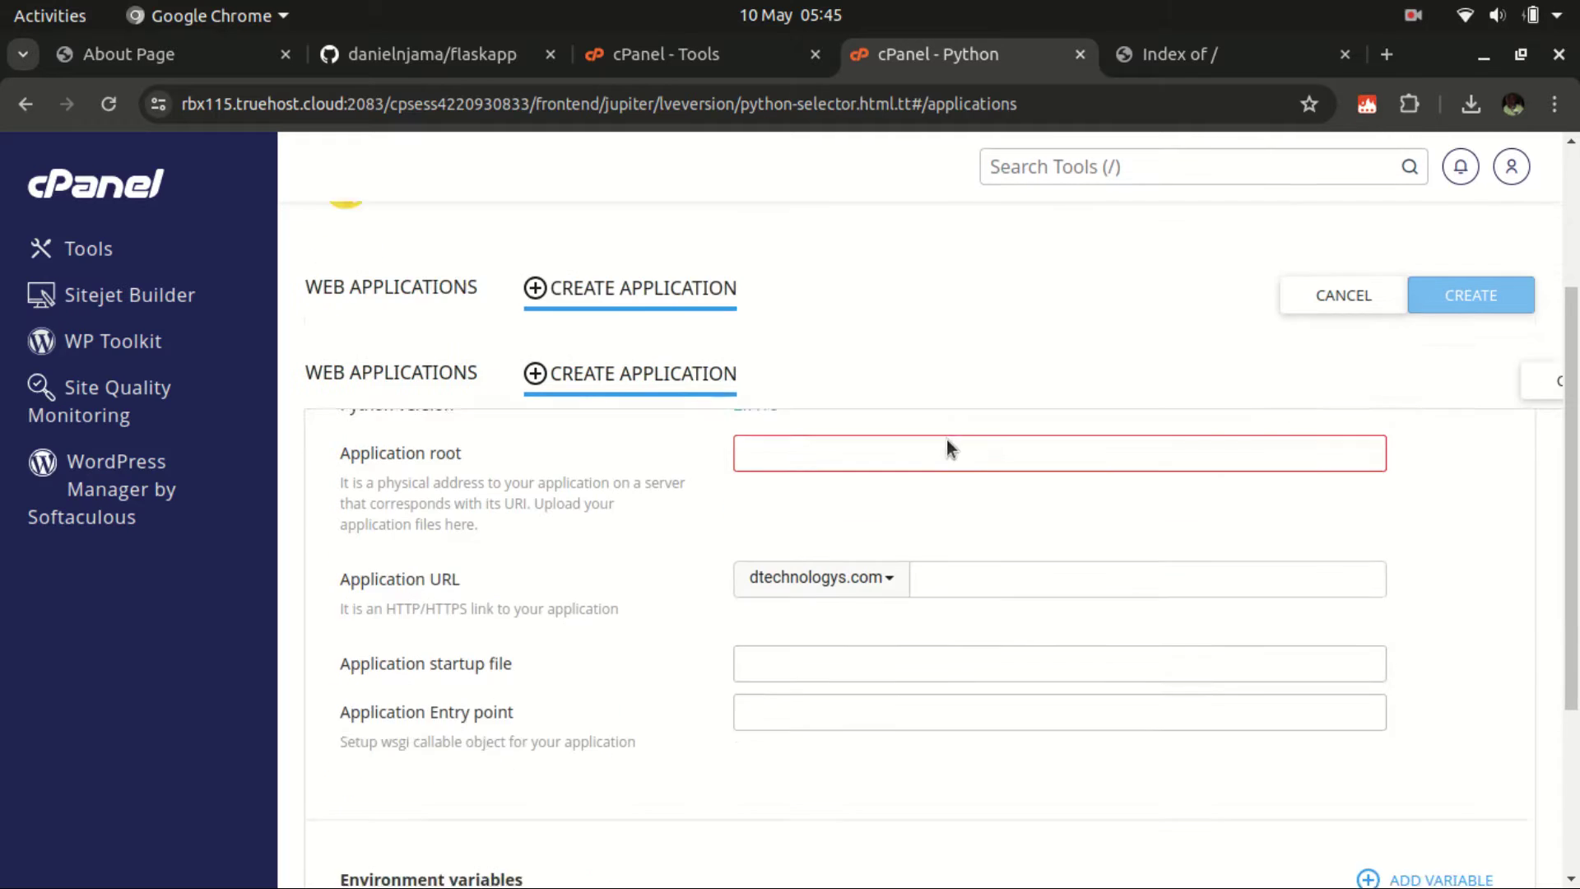
{"action": "scroll", "coordinate": [827, 452], "scroll_direction": "up", "scroll_amount": 3}
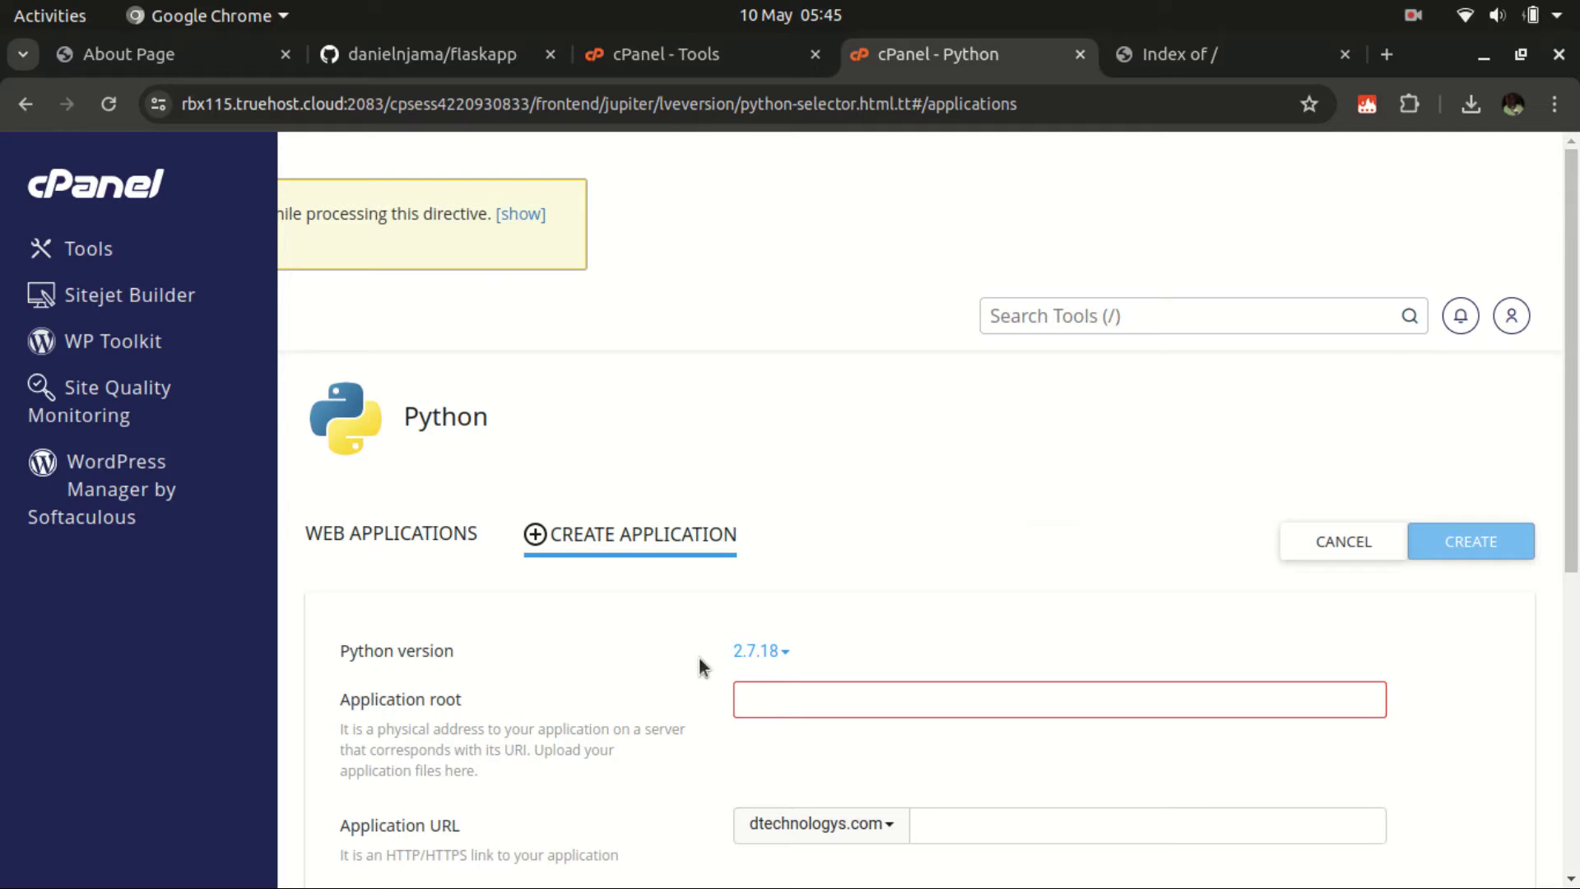
{"action": "left_click", "coordinate": [770, 654]}
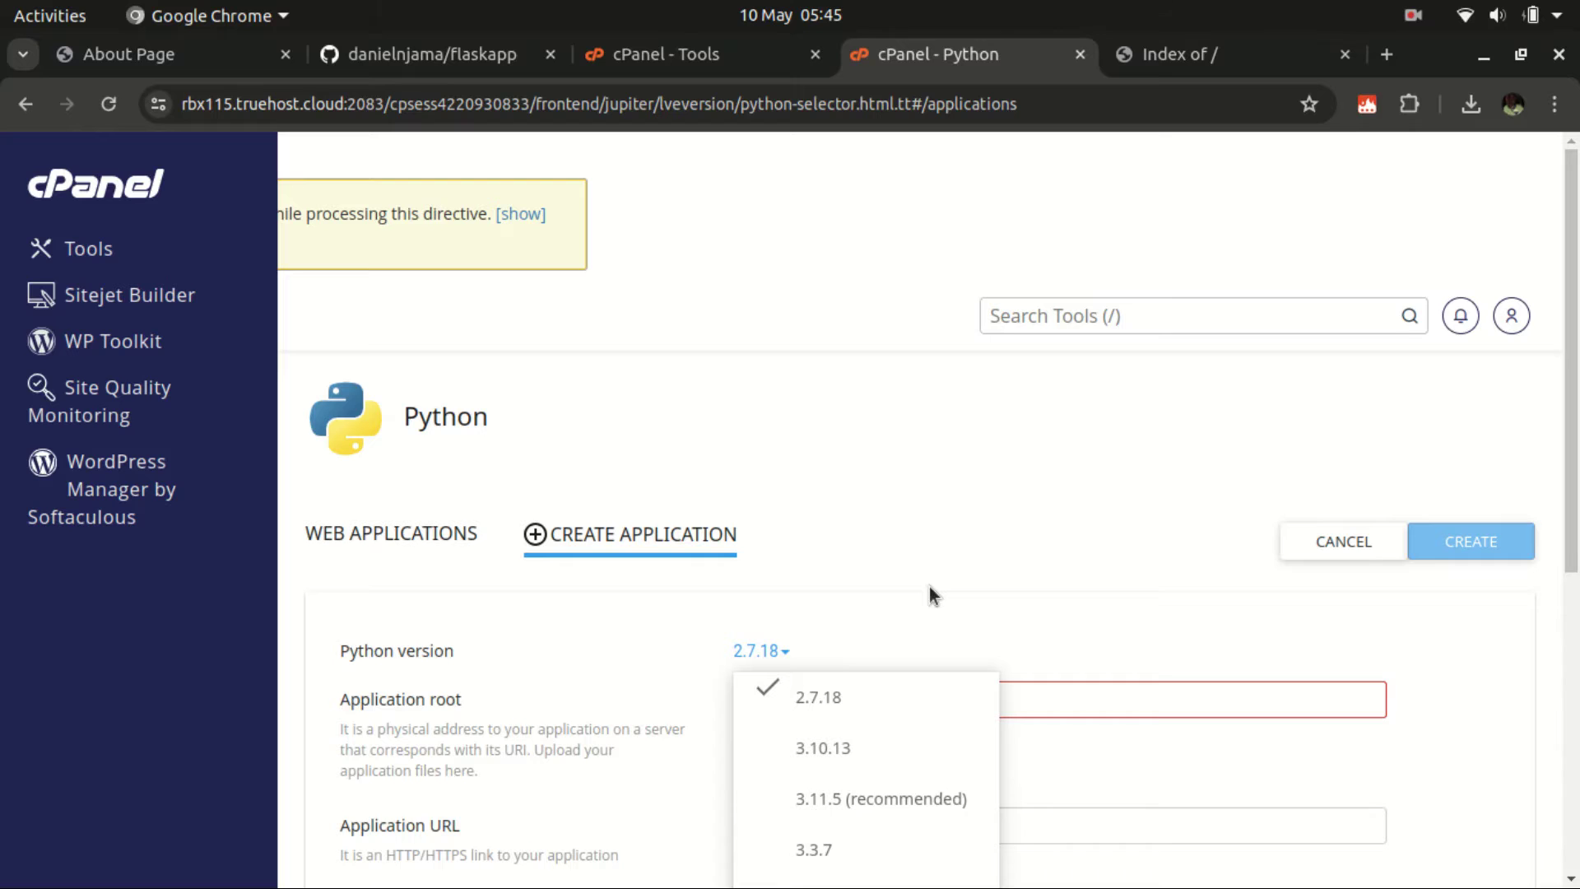
{"action": "scroll", "coordinate": [930, 586], "scroll_direction": "down", "scroll_amount": 2}
{"action": "scroll", "coordinate": [933, 592], "scroll_direction": "down", "scroll_amount": 3}
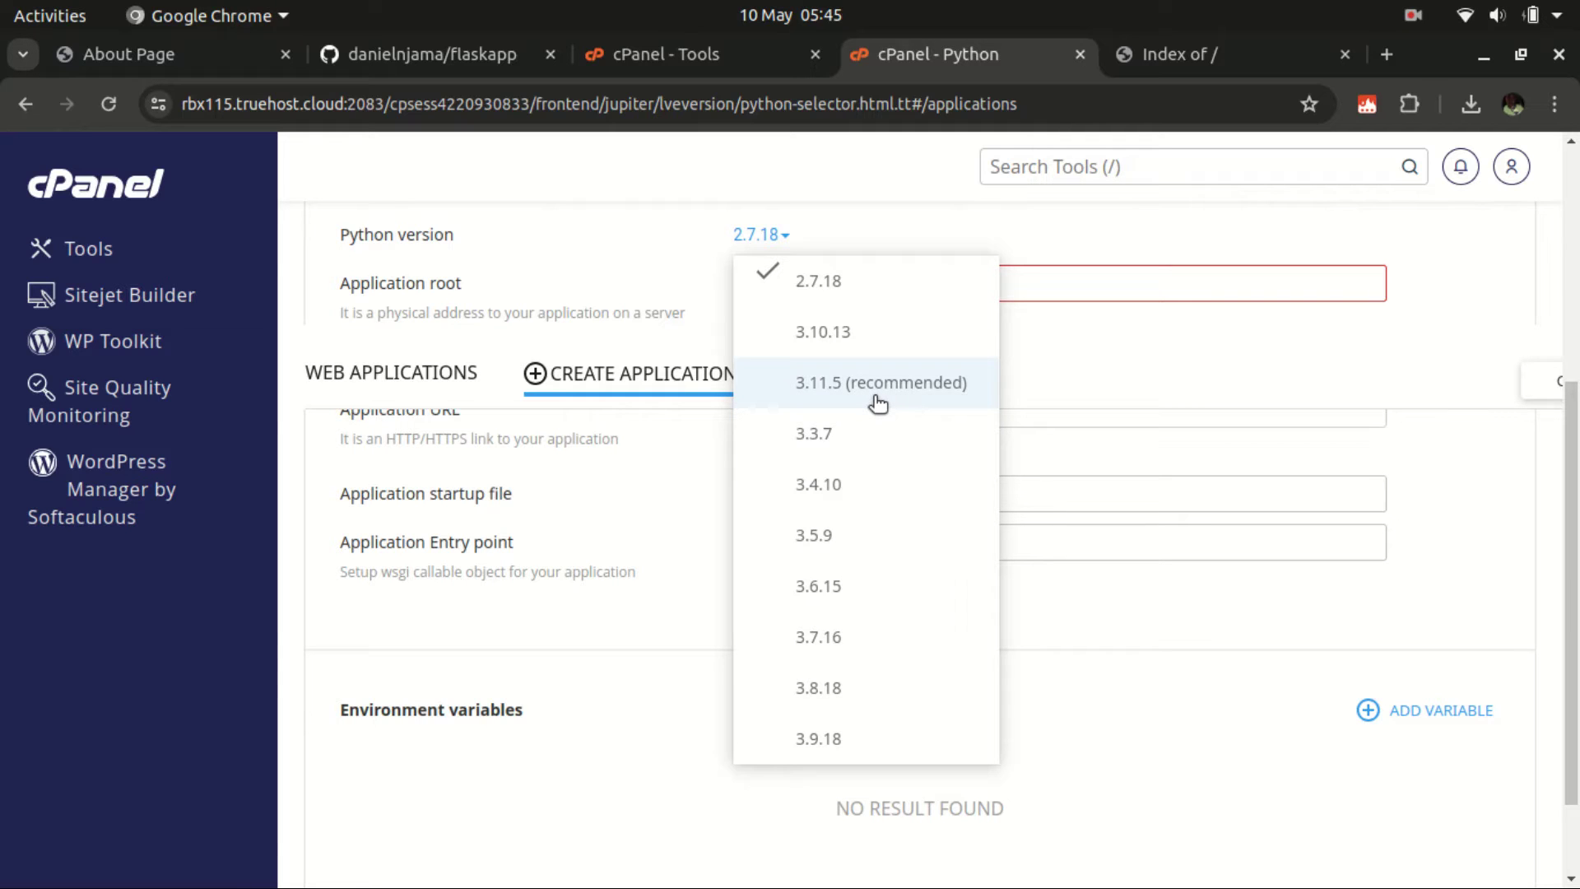
{"action": "left_click", "coordinate": [831, 691]}
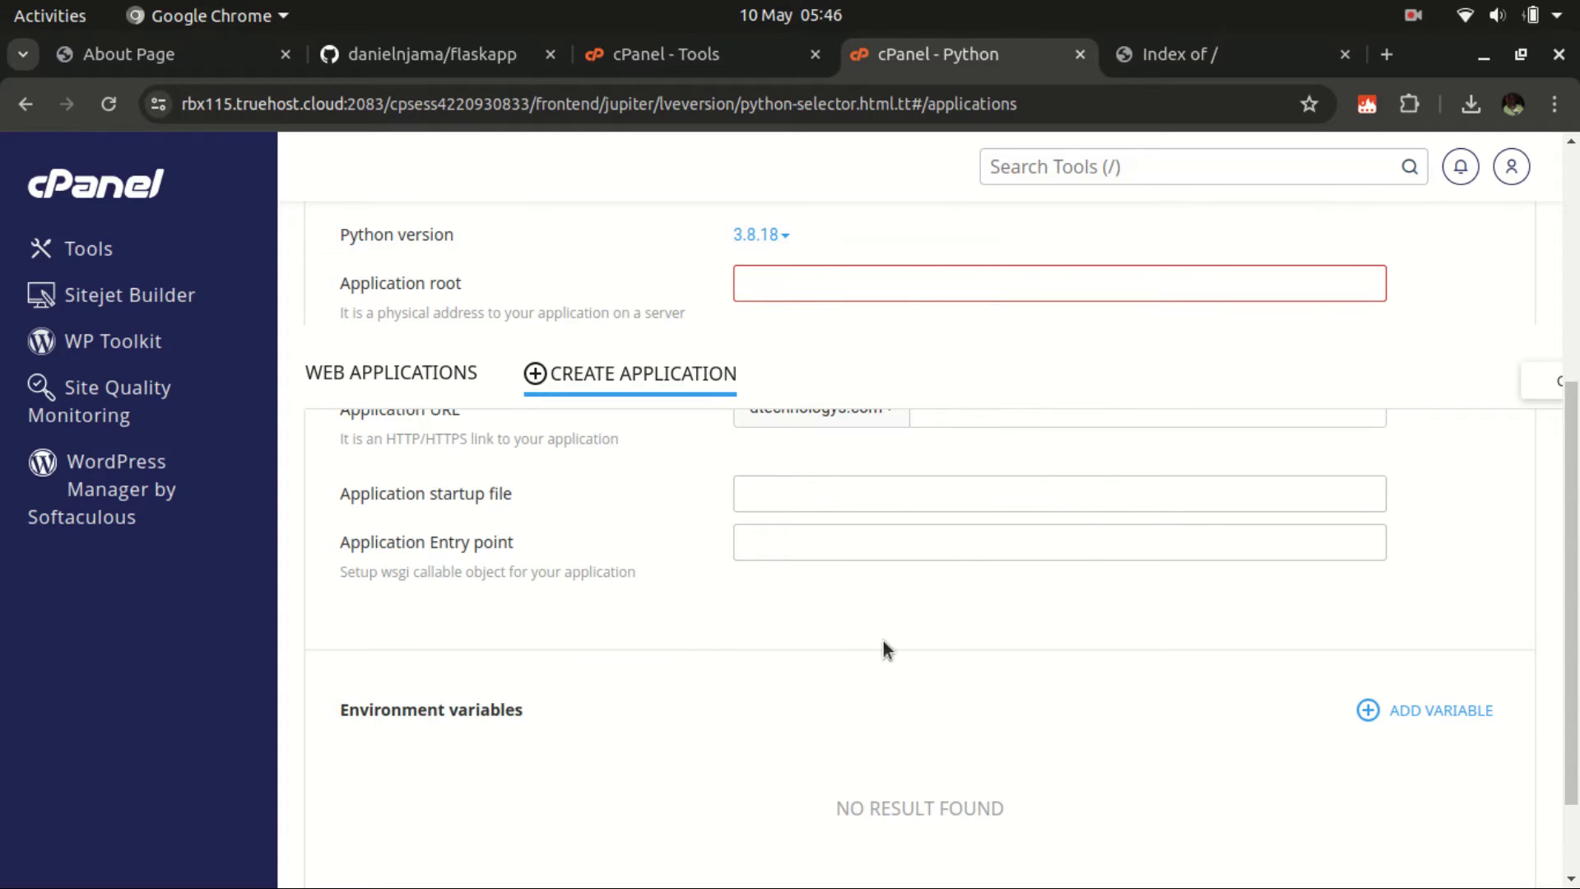
Enter car.dtechnologys.com as the application root.
{"action": "scroll", "coordinate": [882, 640], "scroll_direction": "up", "scroll_amount": 5}
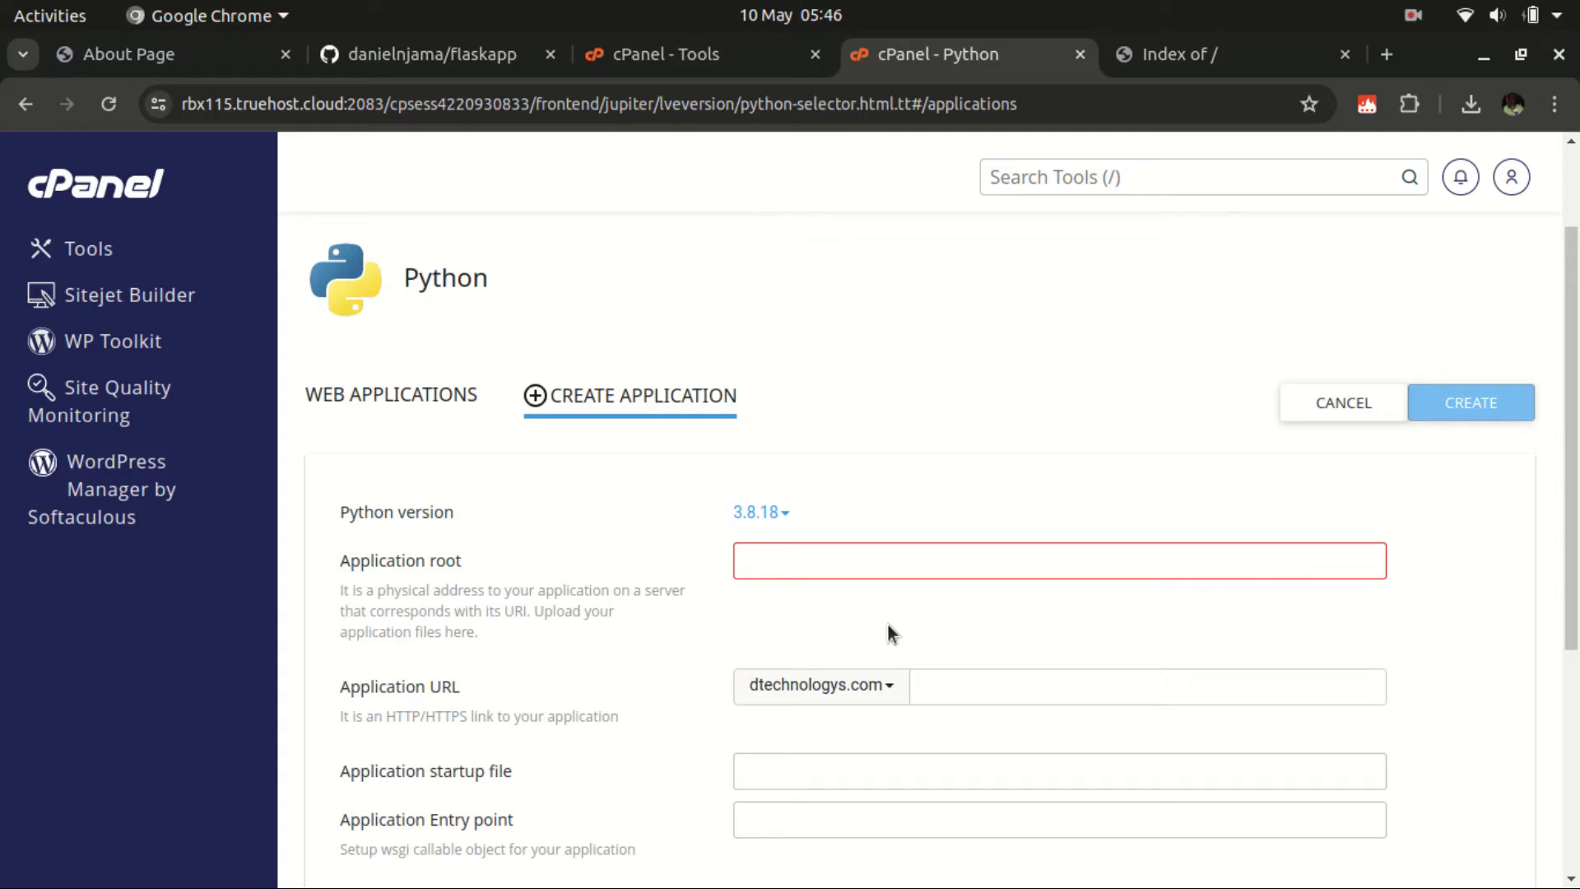
{"action": "left_click", "coordinate": [784, 560]}
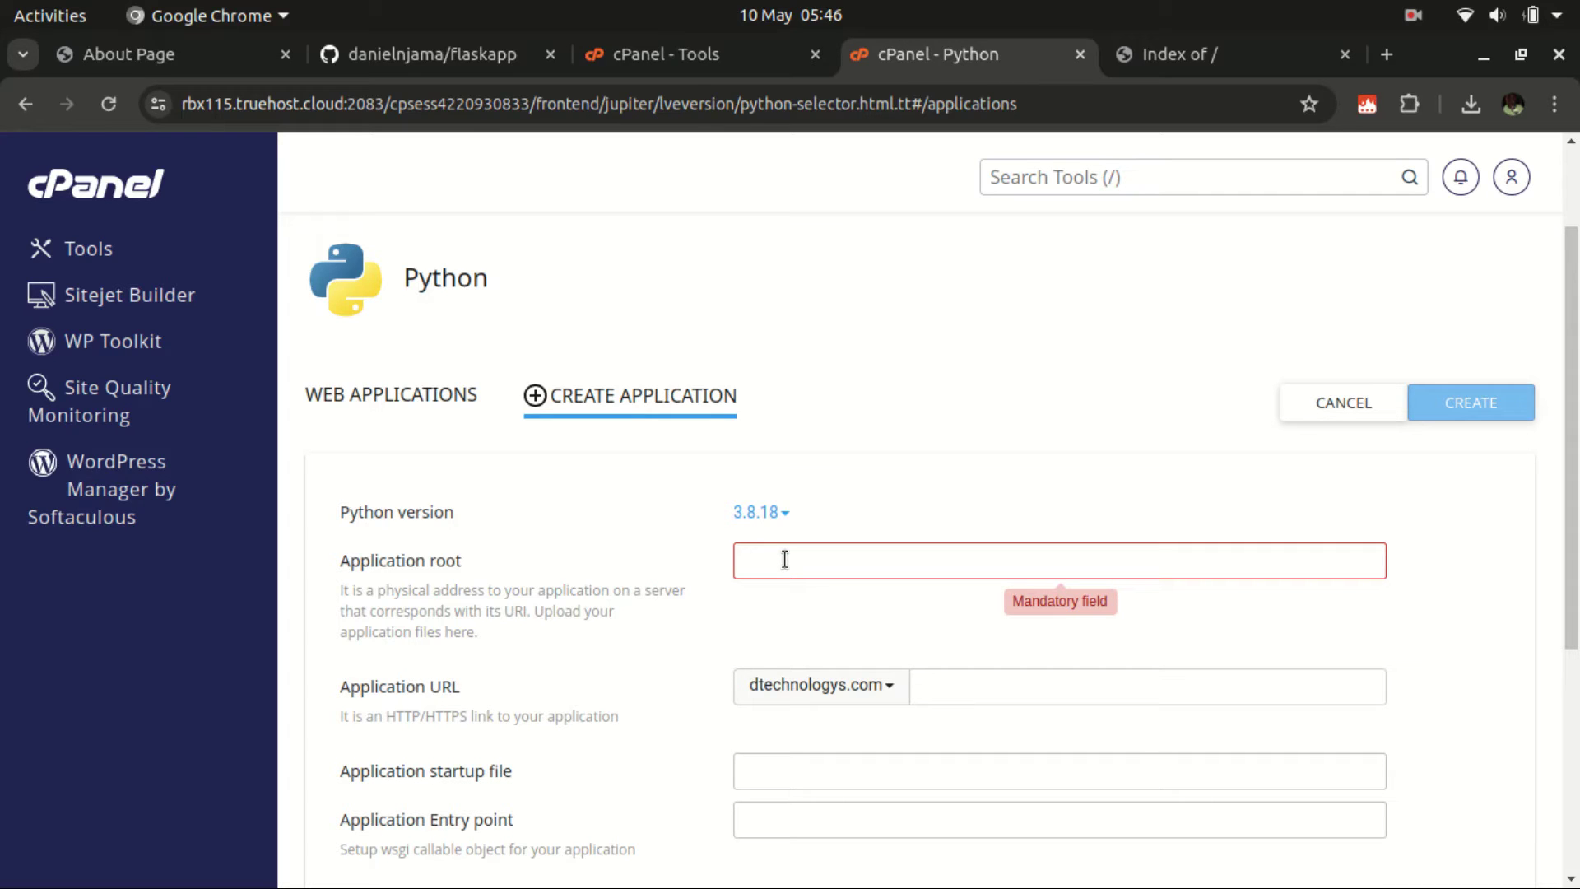
{"action": "type", "text": "car.dtechnologys.com"}
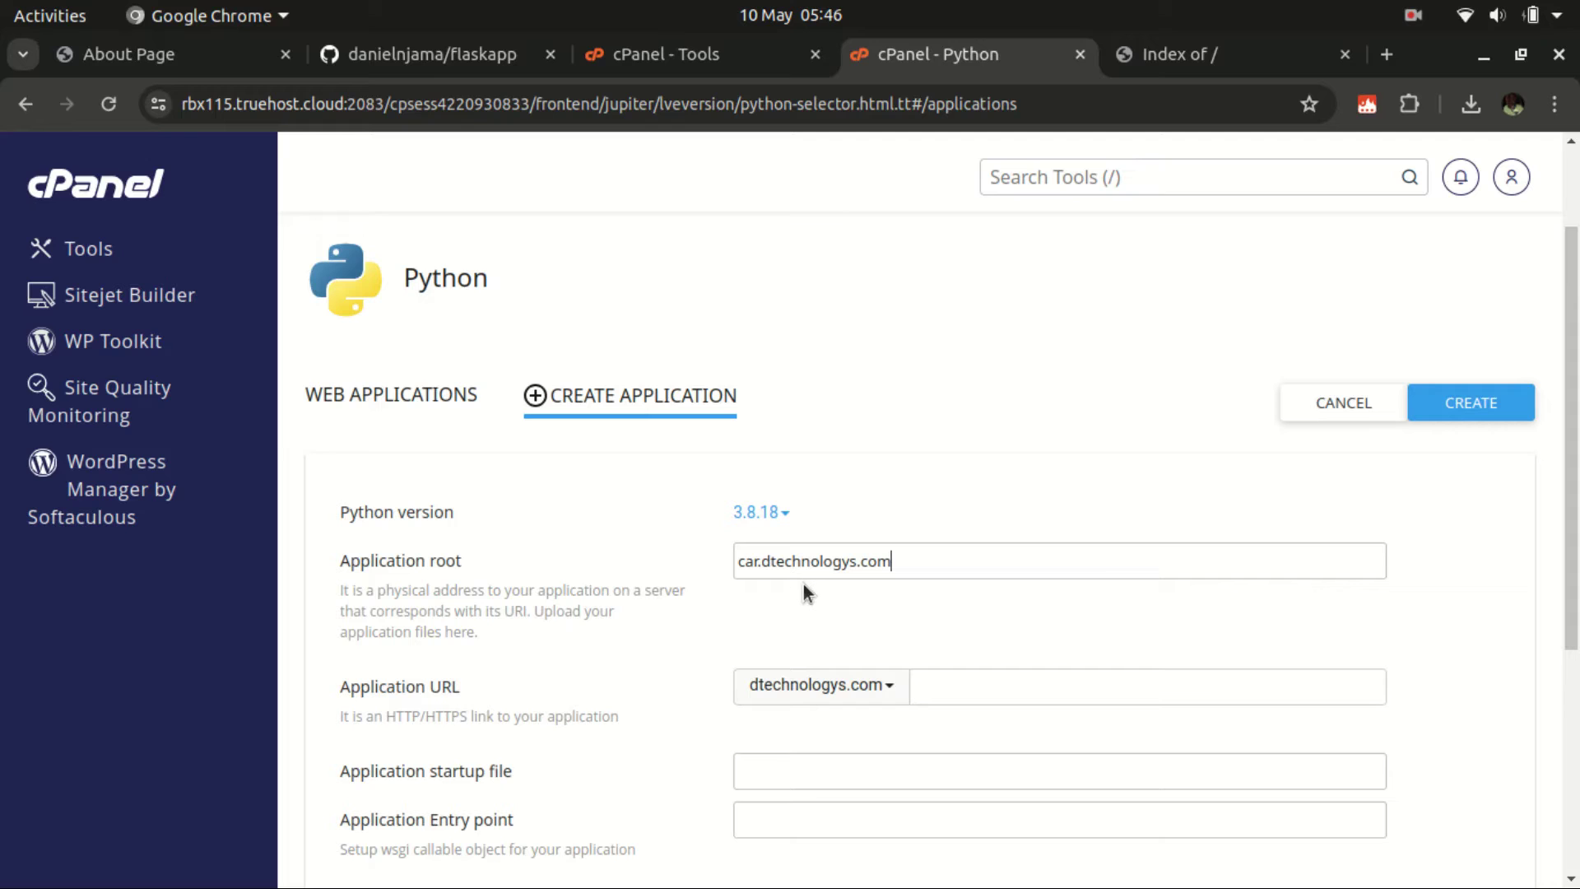
Choose car.dtechnologys.com as the domain for the application URL.
{"action": "scroll", "coordinate": [806, 591], "scroll_direction": "down", "scroll_amount": 3}
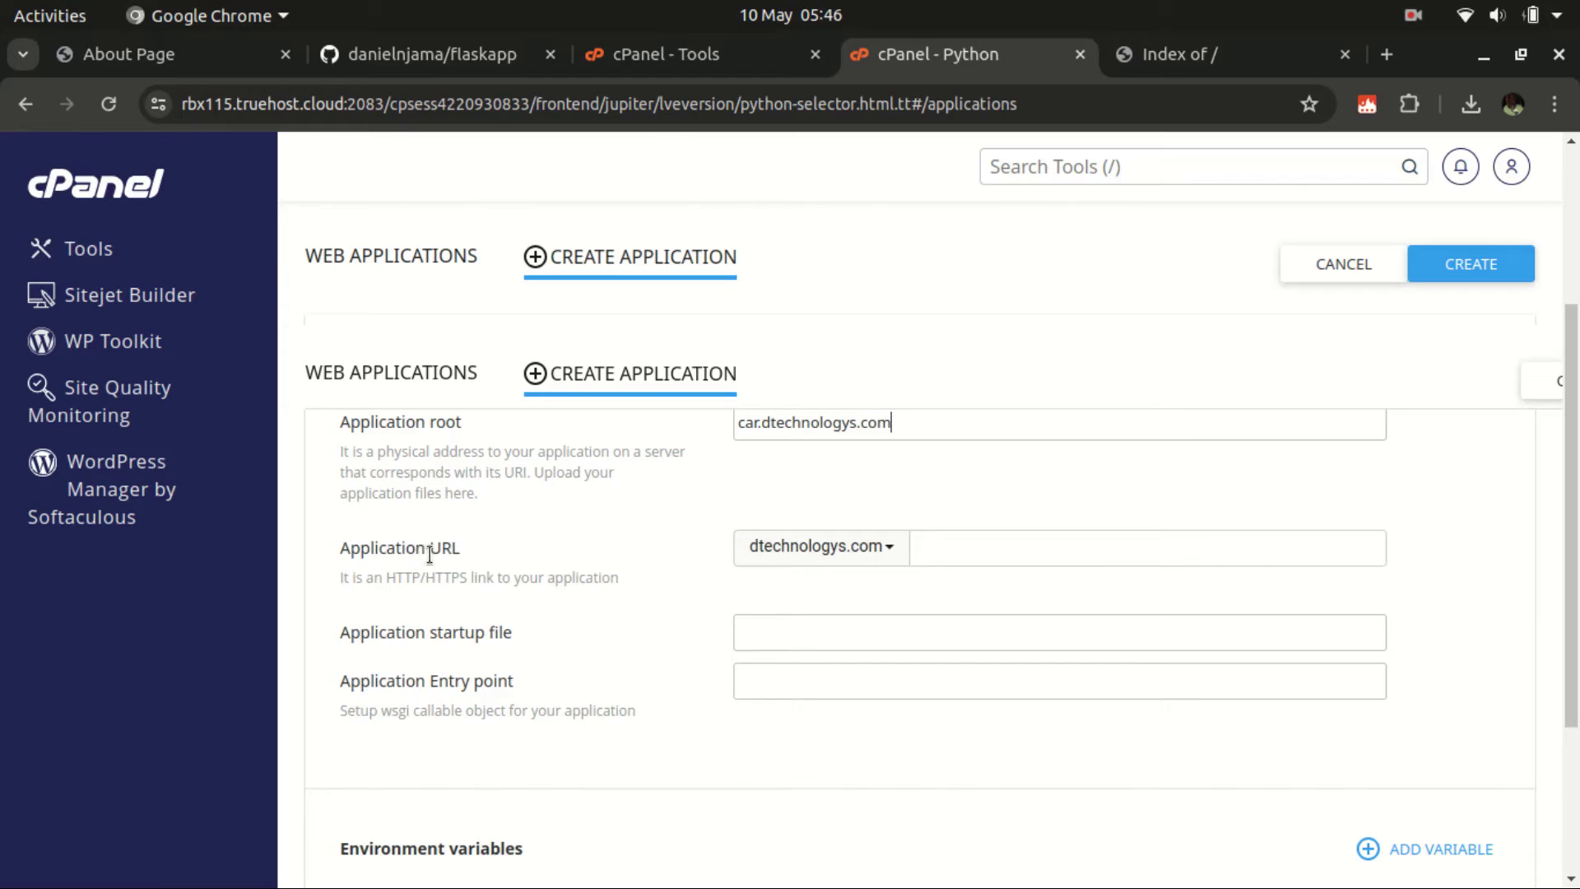
{"action": "left_click", "coordinate": [810, 550]}
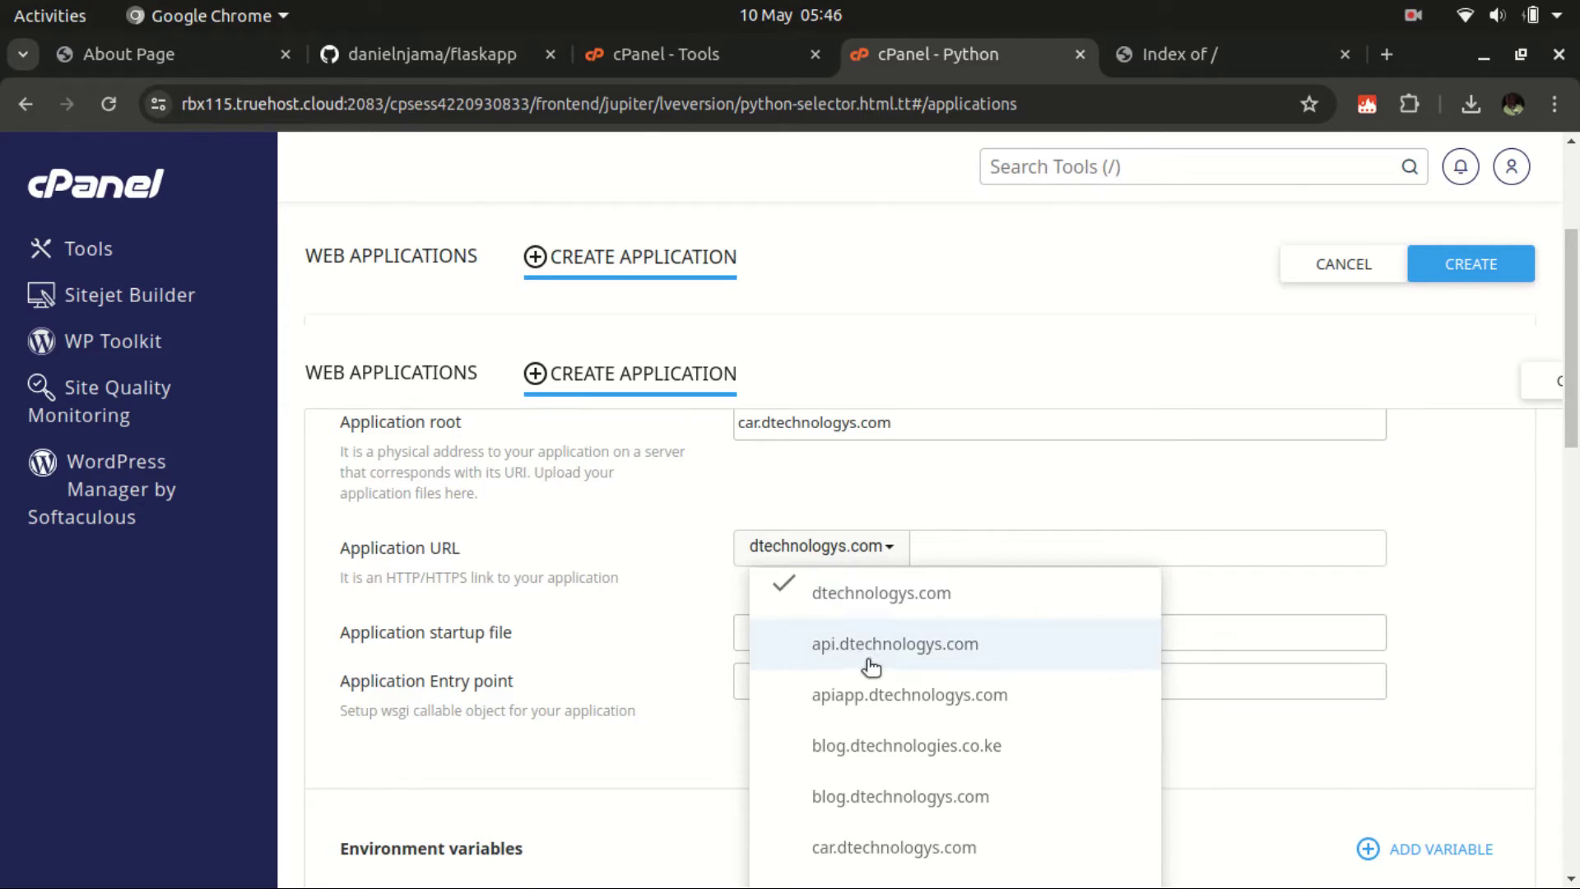
{"action": "scroll", "coordinate": [856, 651], "scroll_direction": "down", "scroll_amount": 3}
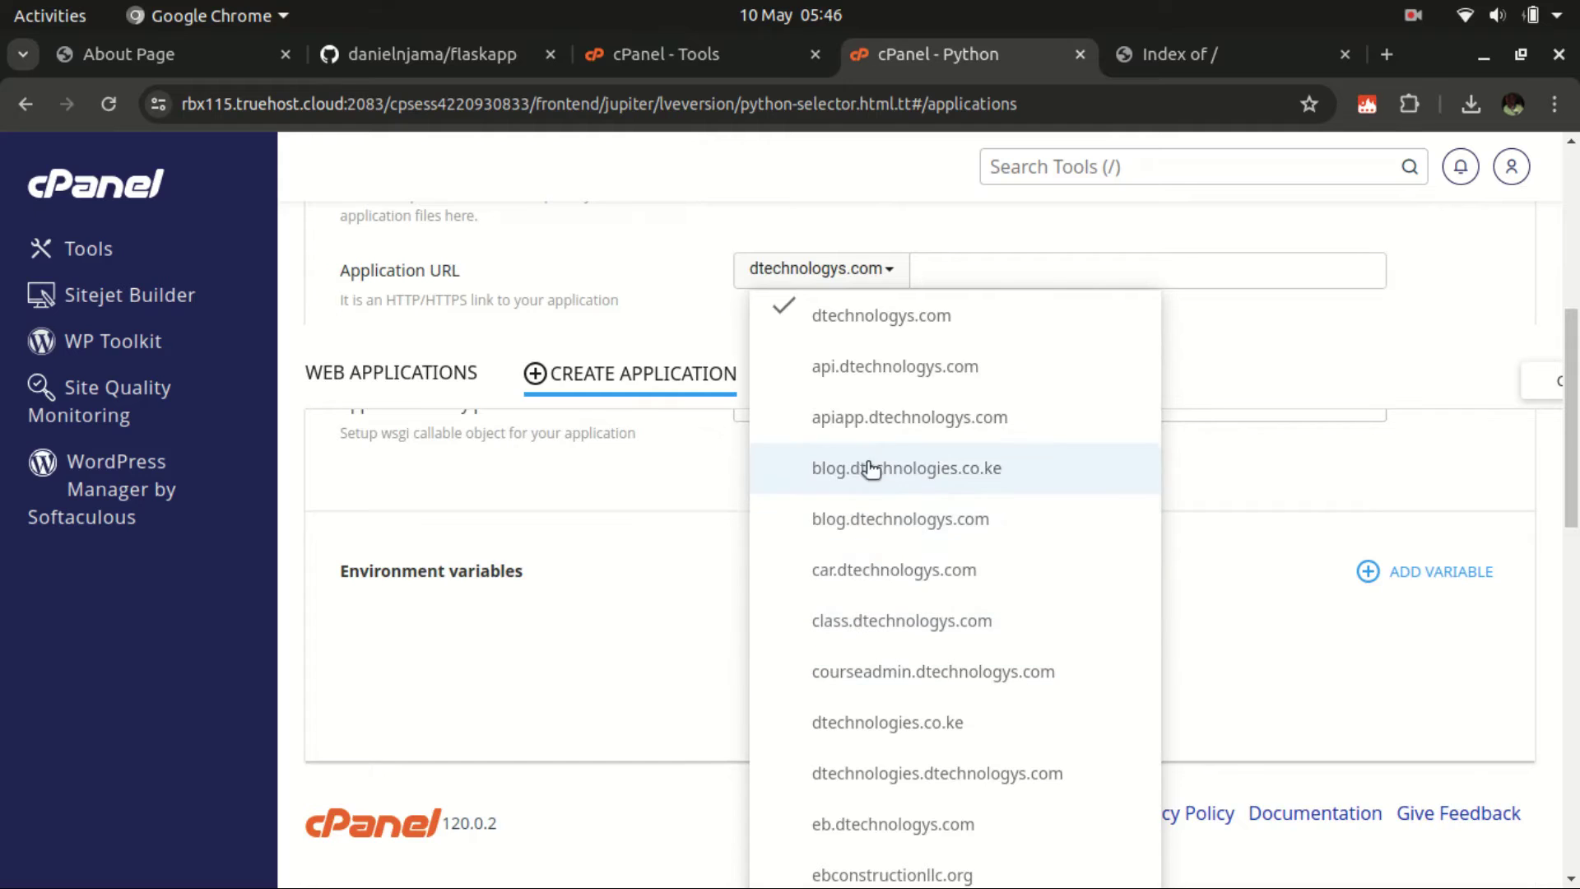
{"action": "left_click", "coordinate": [876, 573]}
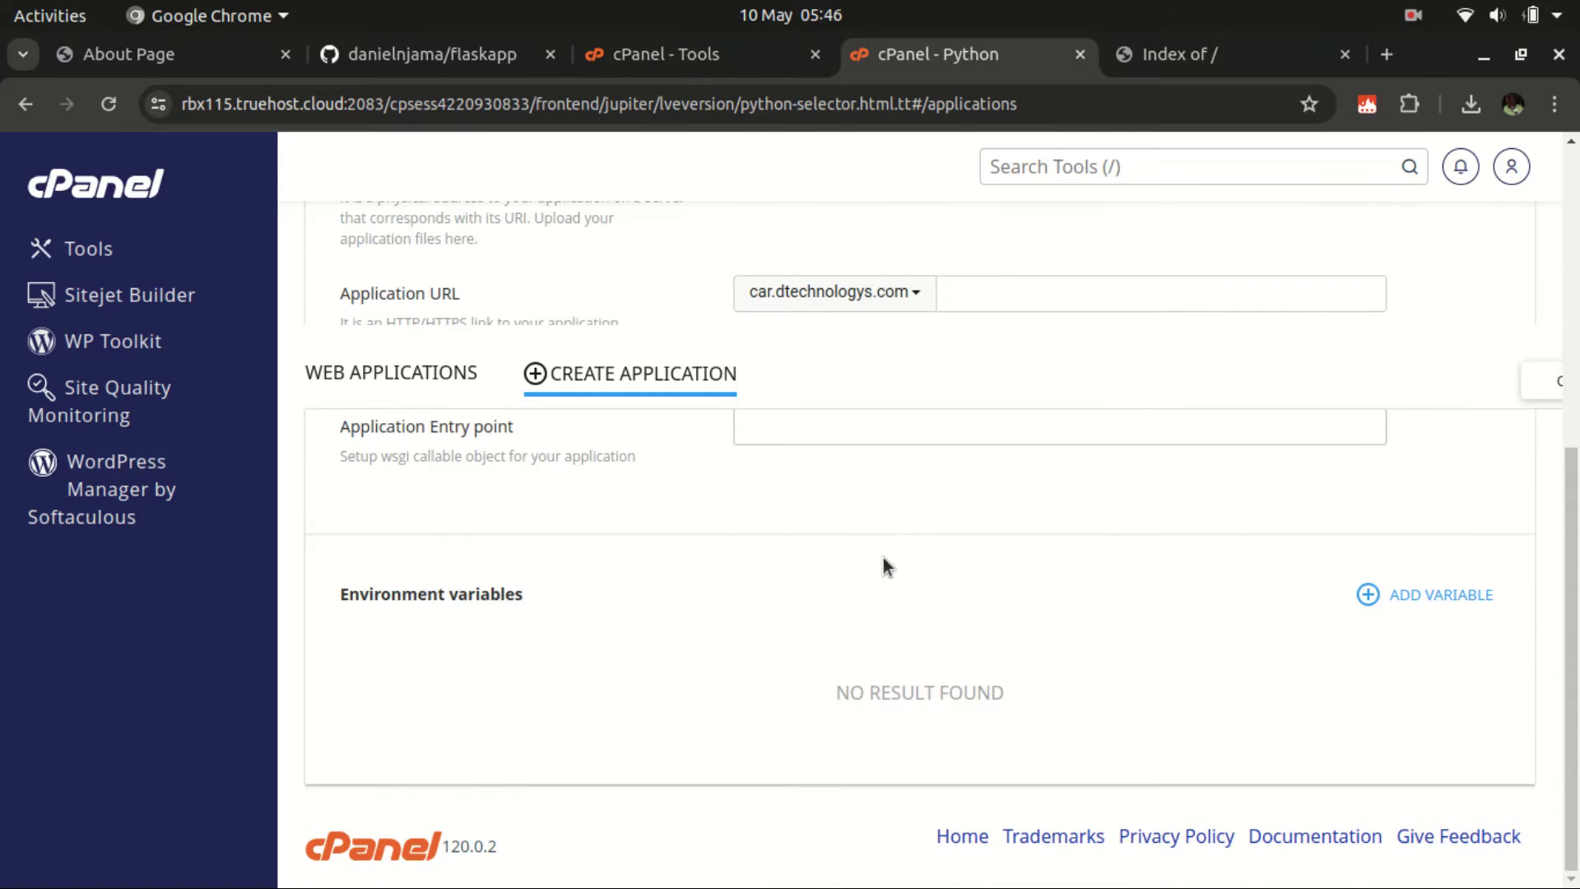
{"action": "scroll", "coordinate": [901, 481], "scroll_direction": "up", "scroll_amount": 3}
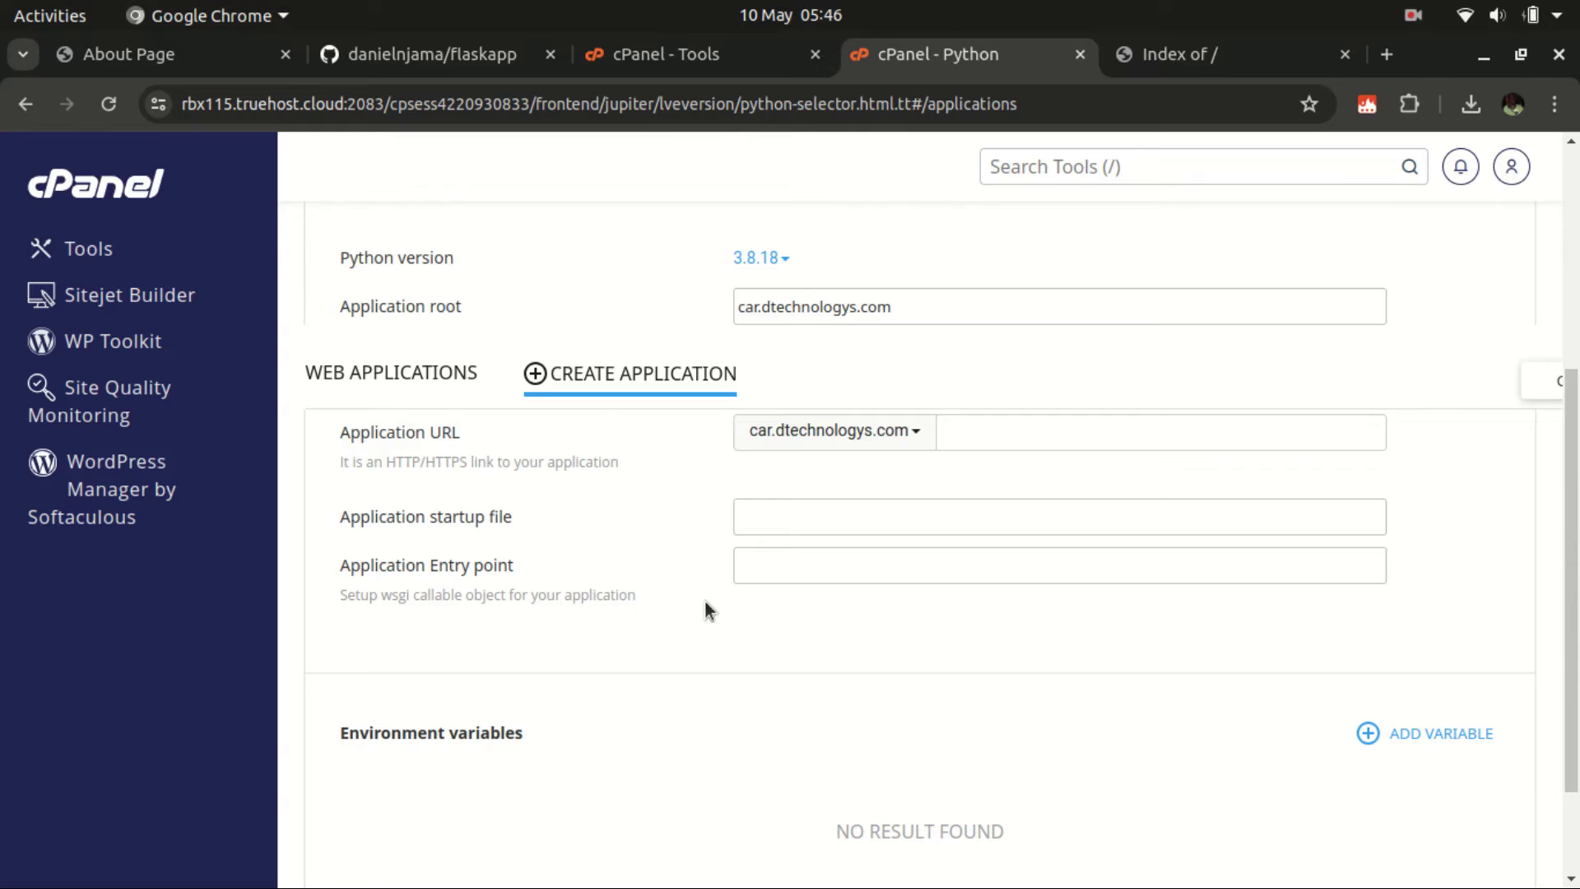
Look over the remaining form fields, create the Python application, and dismiss the resulting notification.
{"action": "scroll", "coordinate": [1061, 605], "scroll_direction": "up", "scroll_amount": 4}
{"action": "scroll", "coordinate": [1214, 570], "scroll_direction": "down", "scroll_amount": 2}
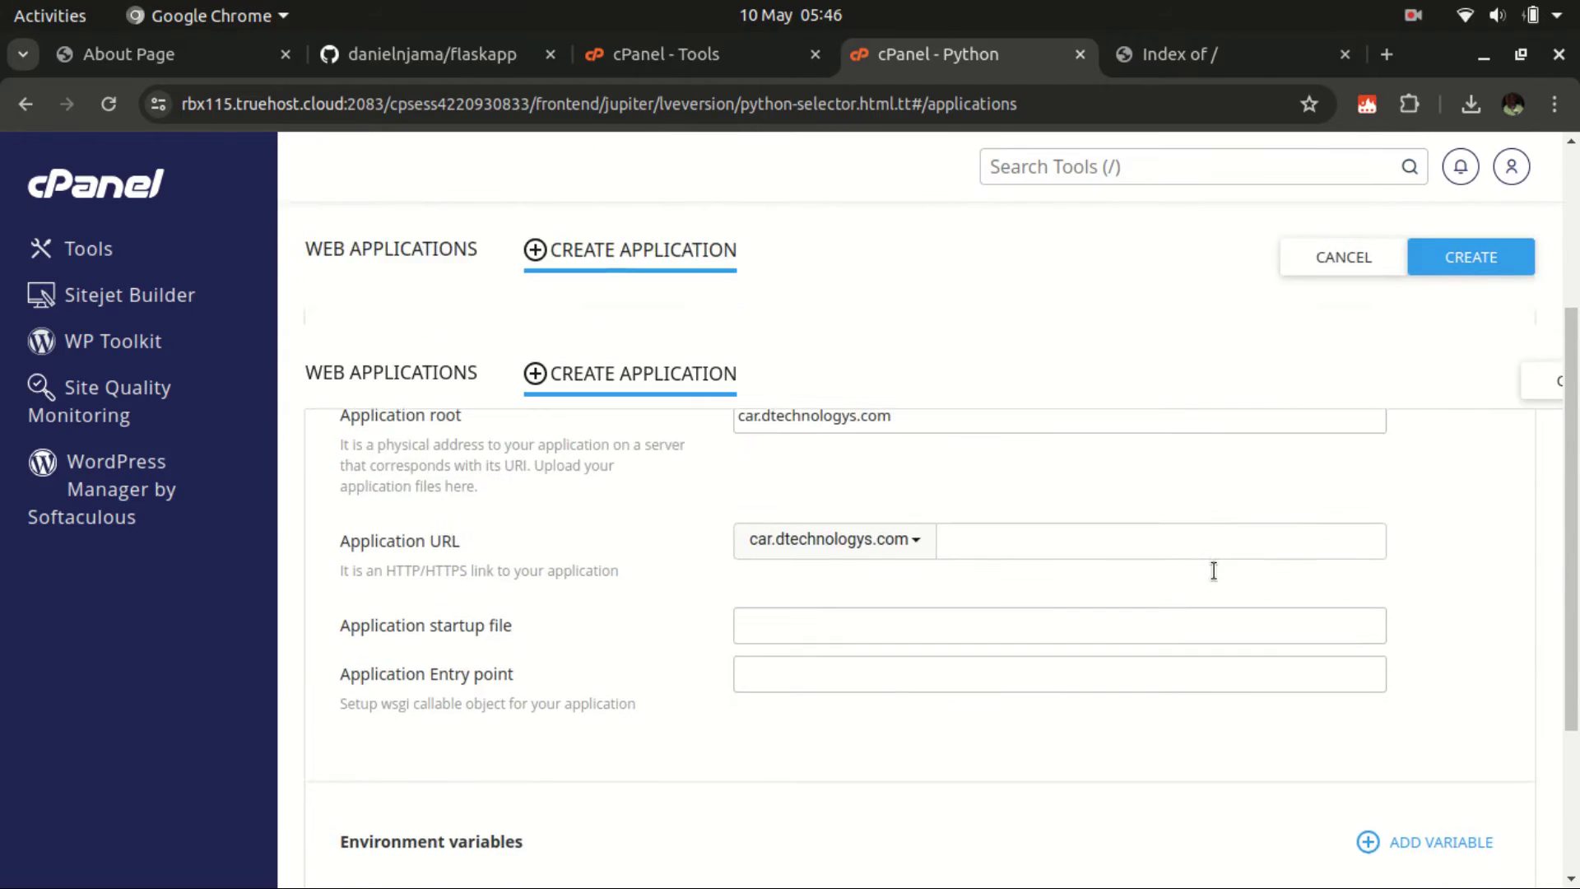
{"action": "scroll", "coordinate": [1214, 570], "scroll_direction": "down", "scroll_amount": 2}
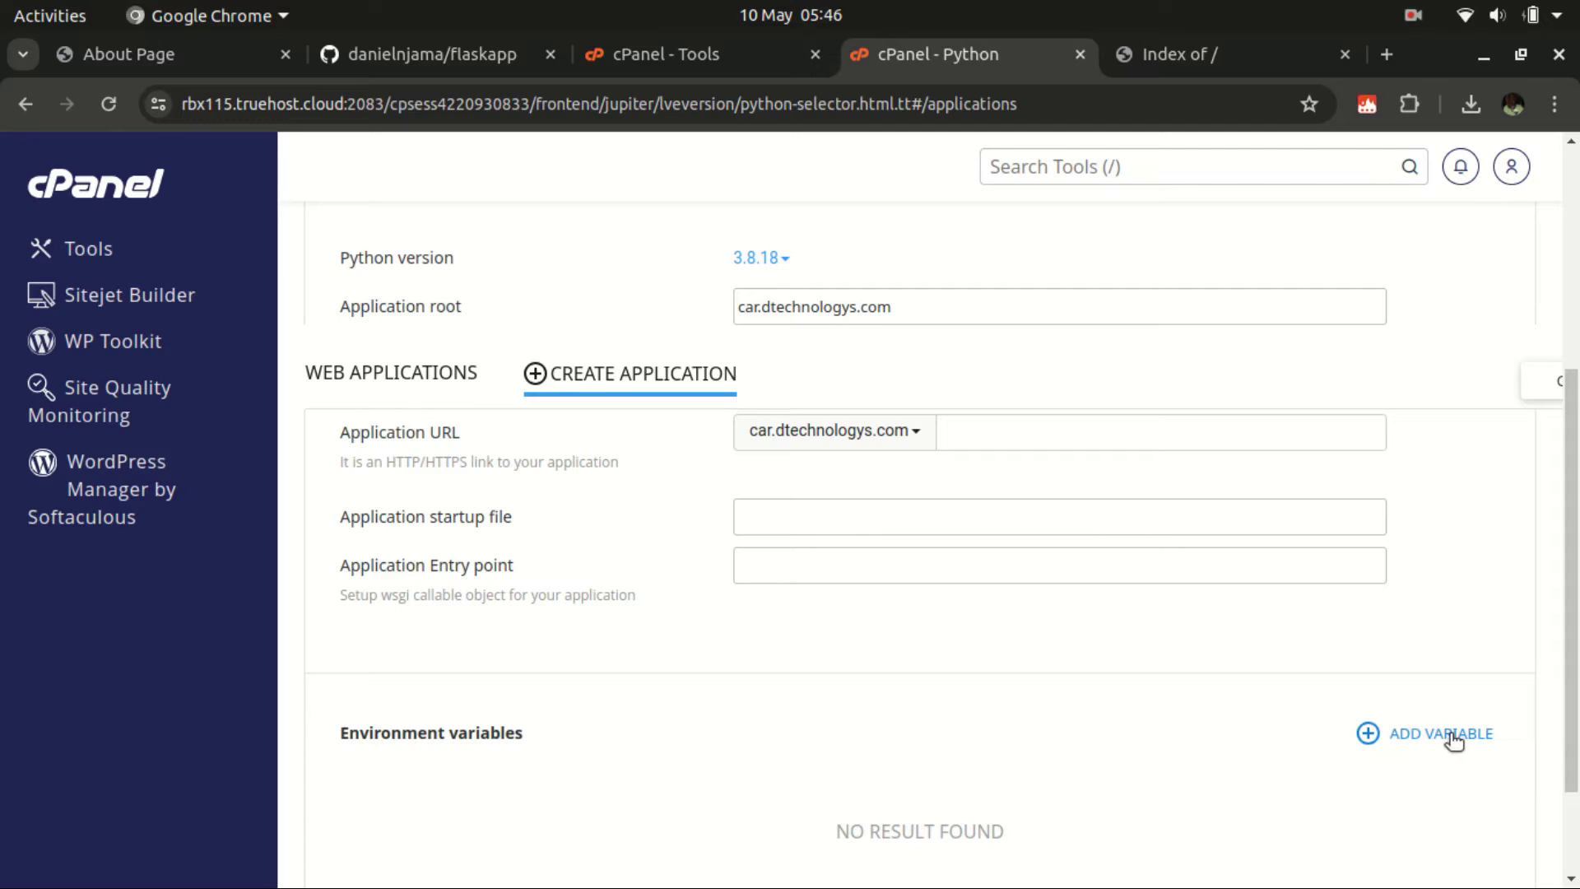
{"action": "scroll", "coordinate": [1330, 737], "scroll_direction": "down", "scroll_amount": 2}
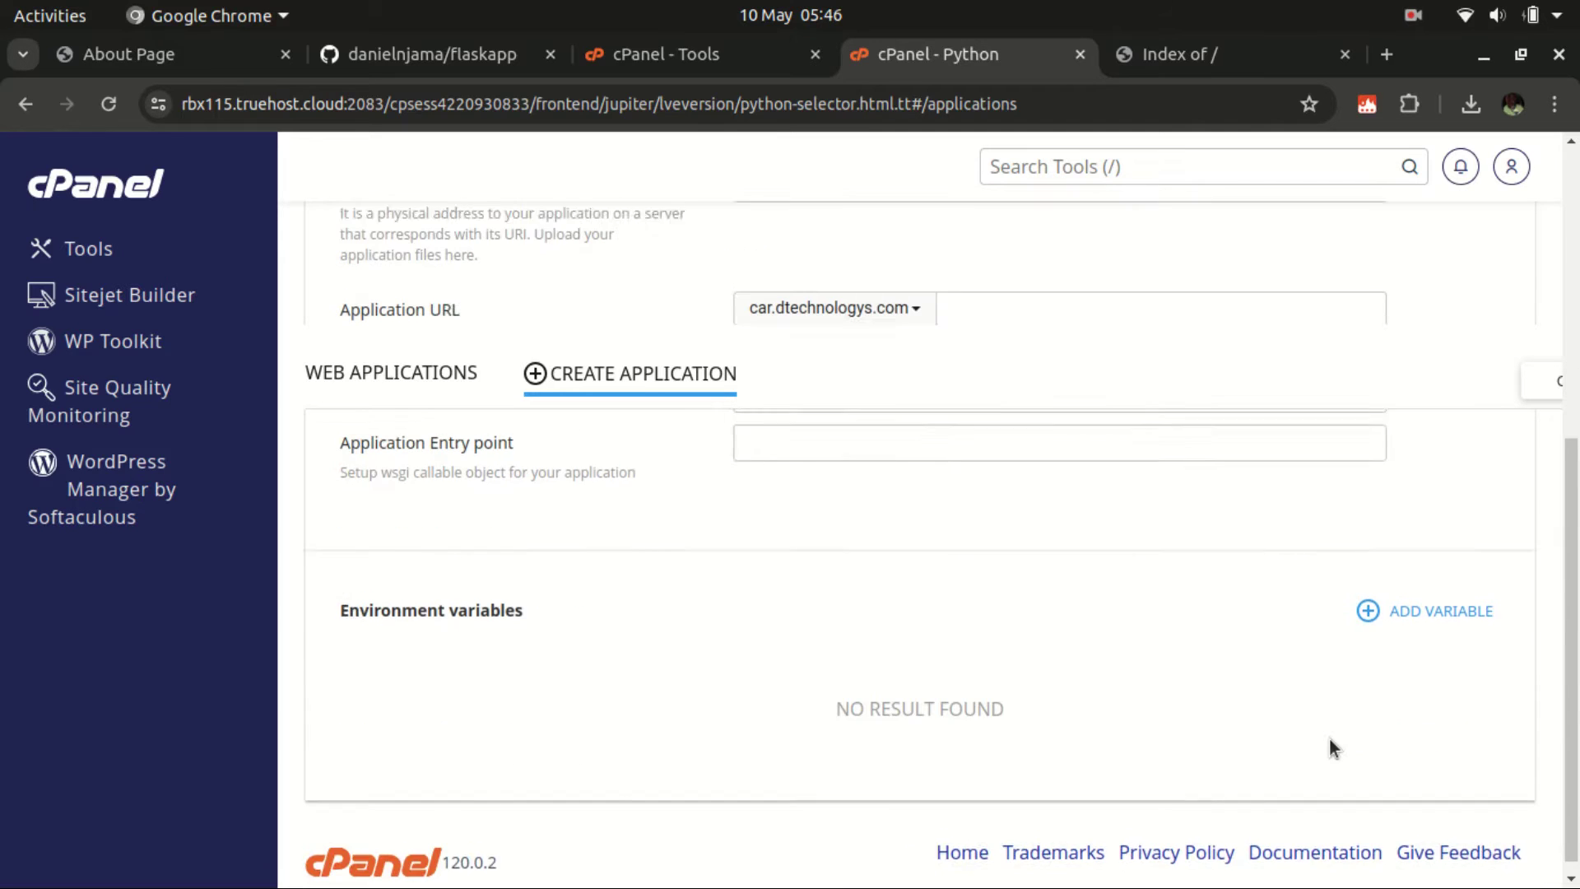
{"action": "scroll", "coordinate": [1330, 737], "scroll_direction": "up", "scroll_amount": 8}
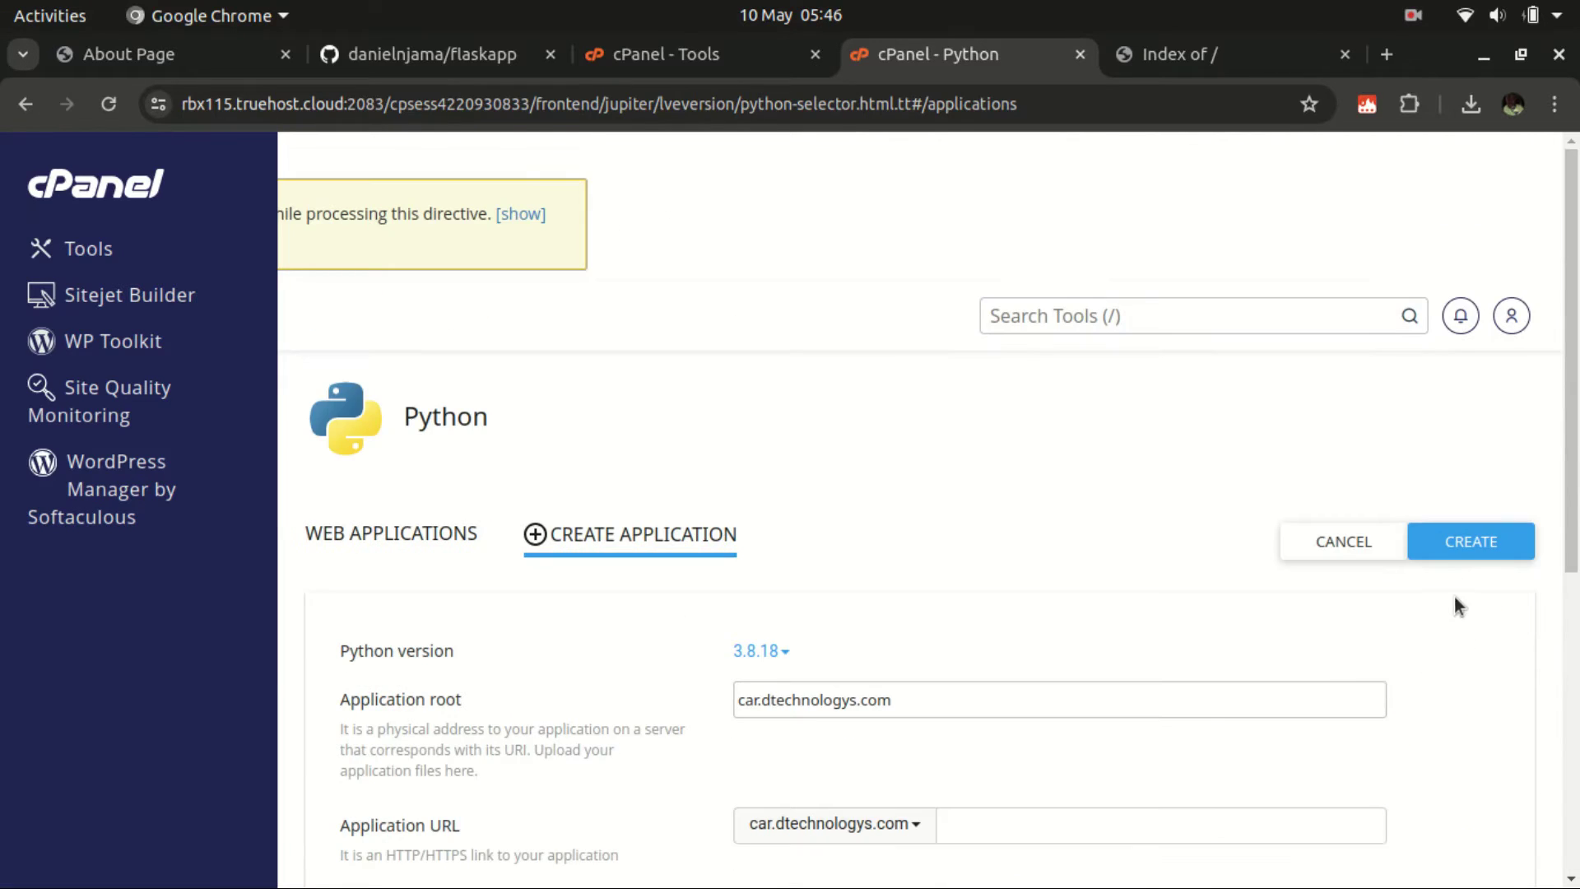
{"action": "left_click", "coordinate": [1465, 540]}
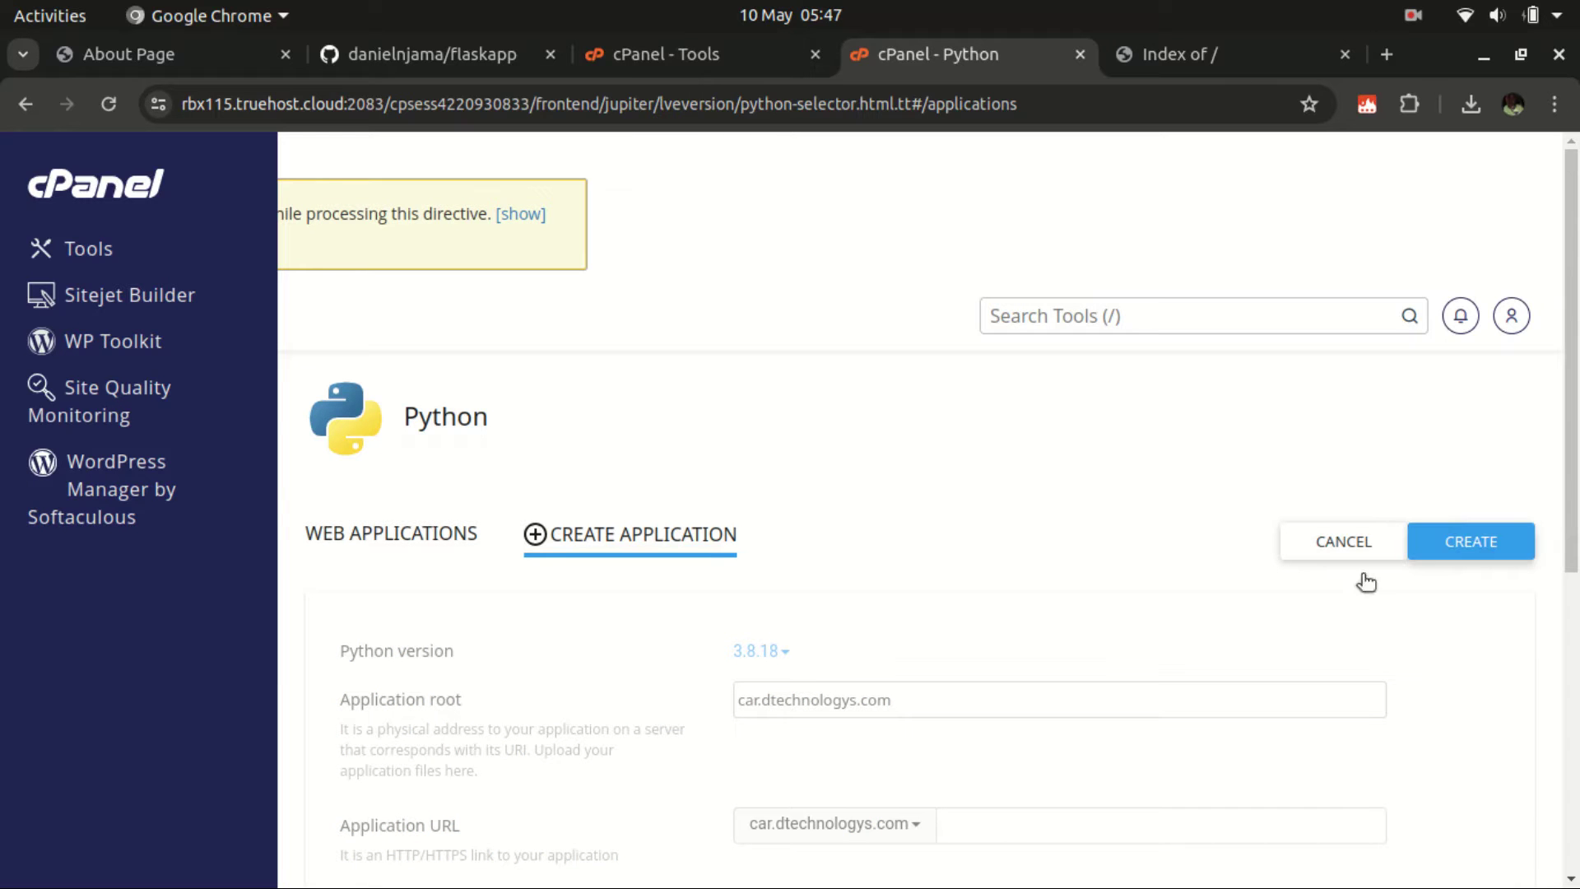
{"action": "scroll", "coordinate": [1045, 614], "scroll_direction": "down", "scroll_amount": 2}
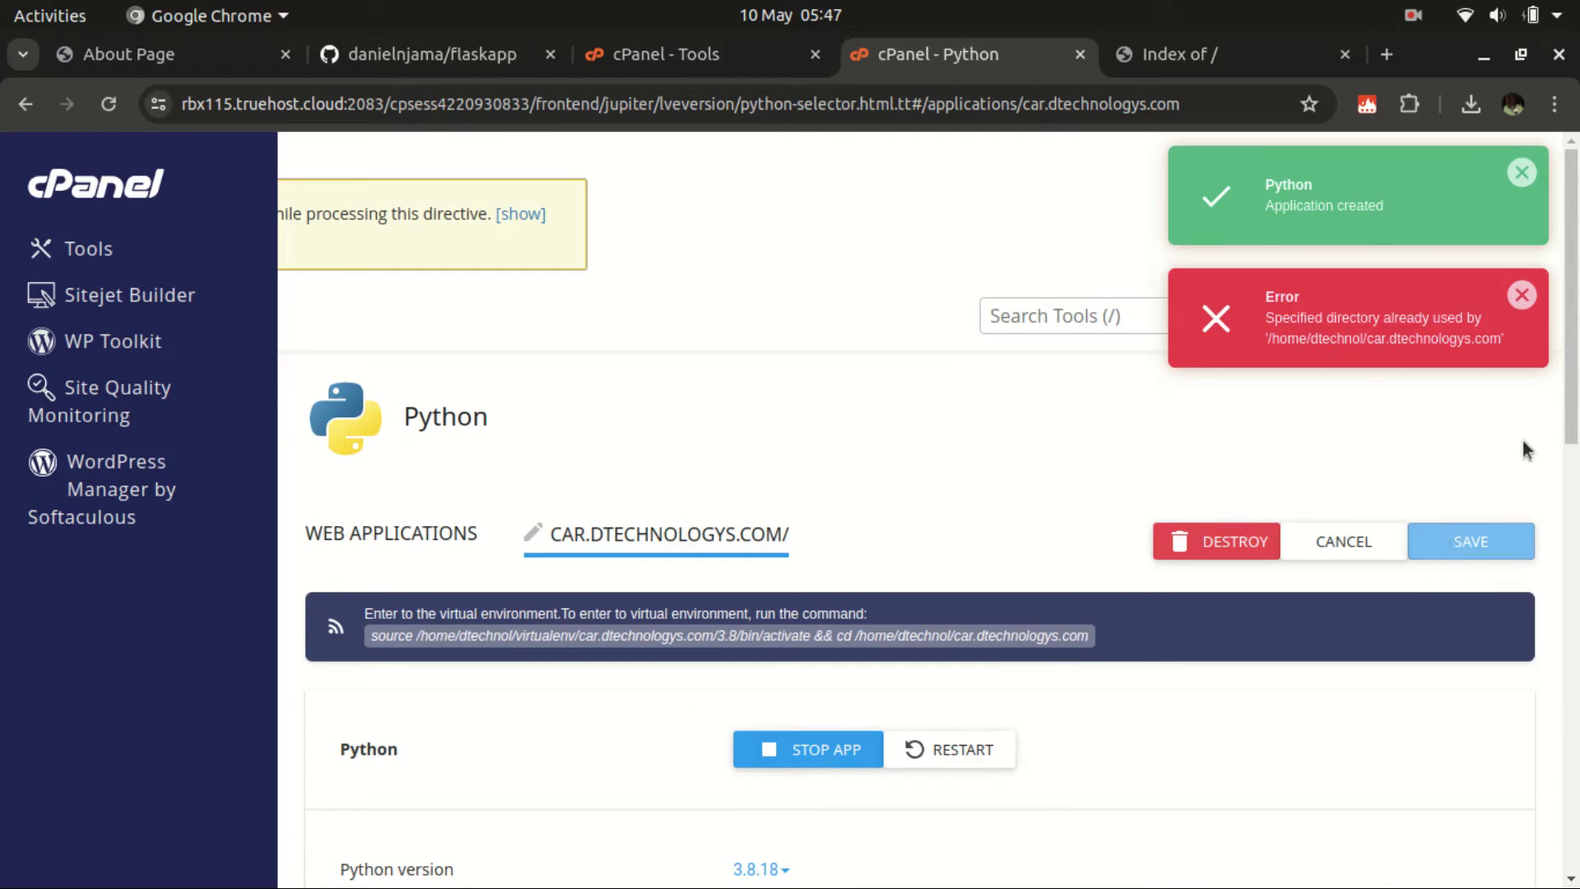
{"action": "left_click", "coordinate": [1522, 295]}
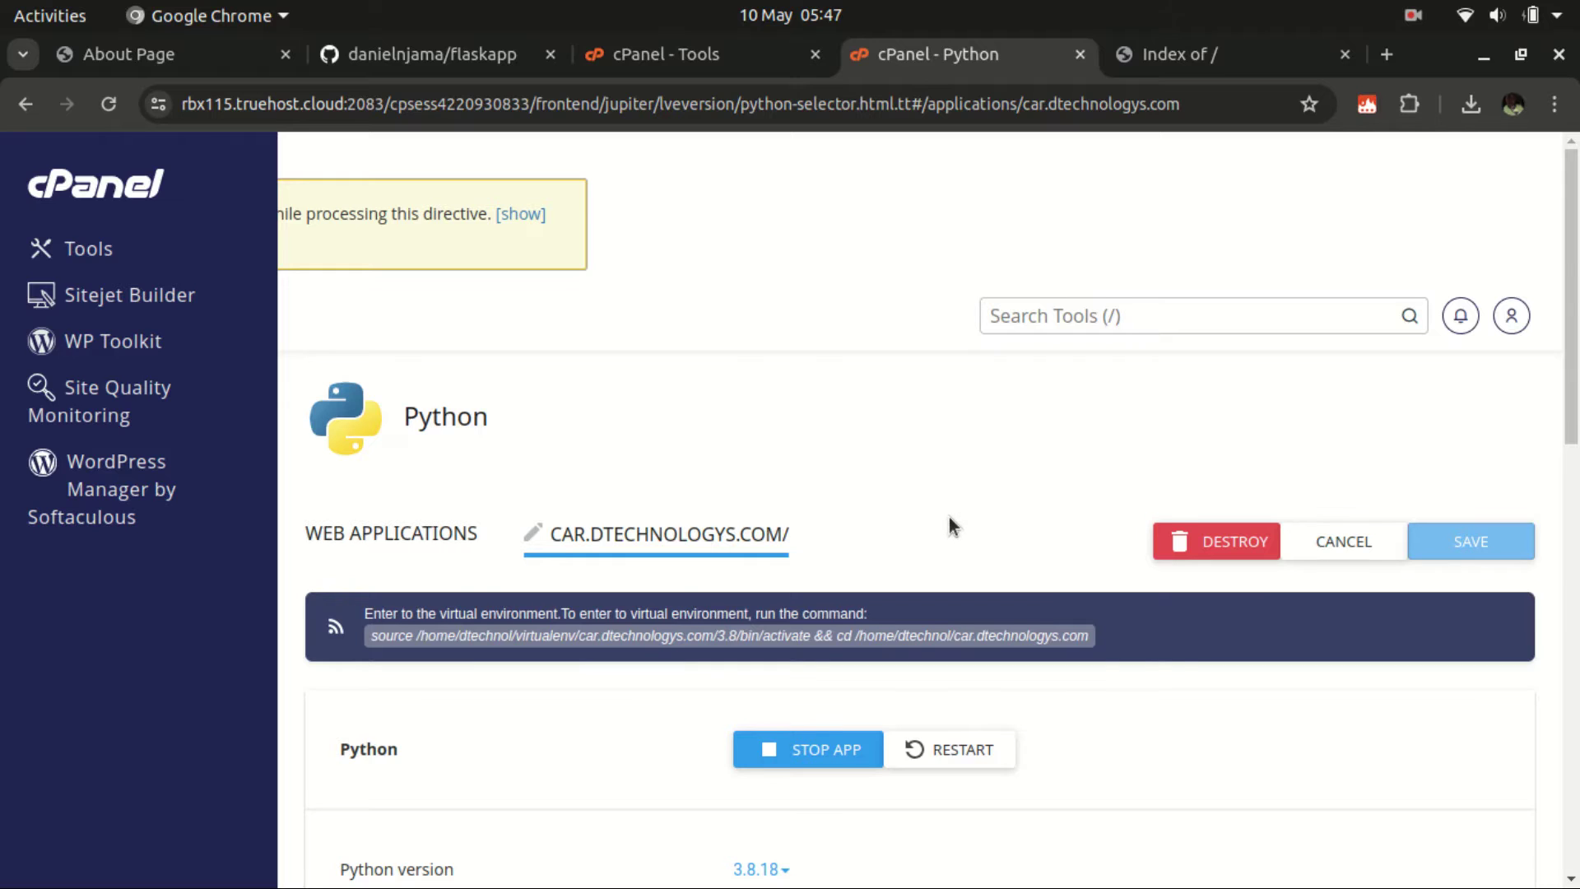
Reload car.dtechnologys.com in its browser tab to check the page served by the new Python application.
{"action": "scroll", "coordinate": [950, 517], "scroll_direction": "down", "scroll_amount": 3}
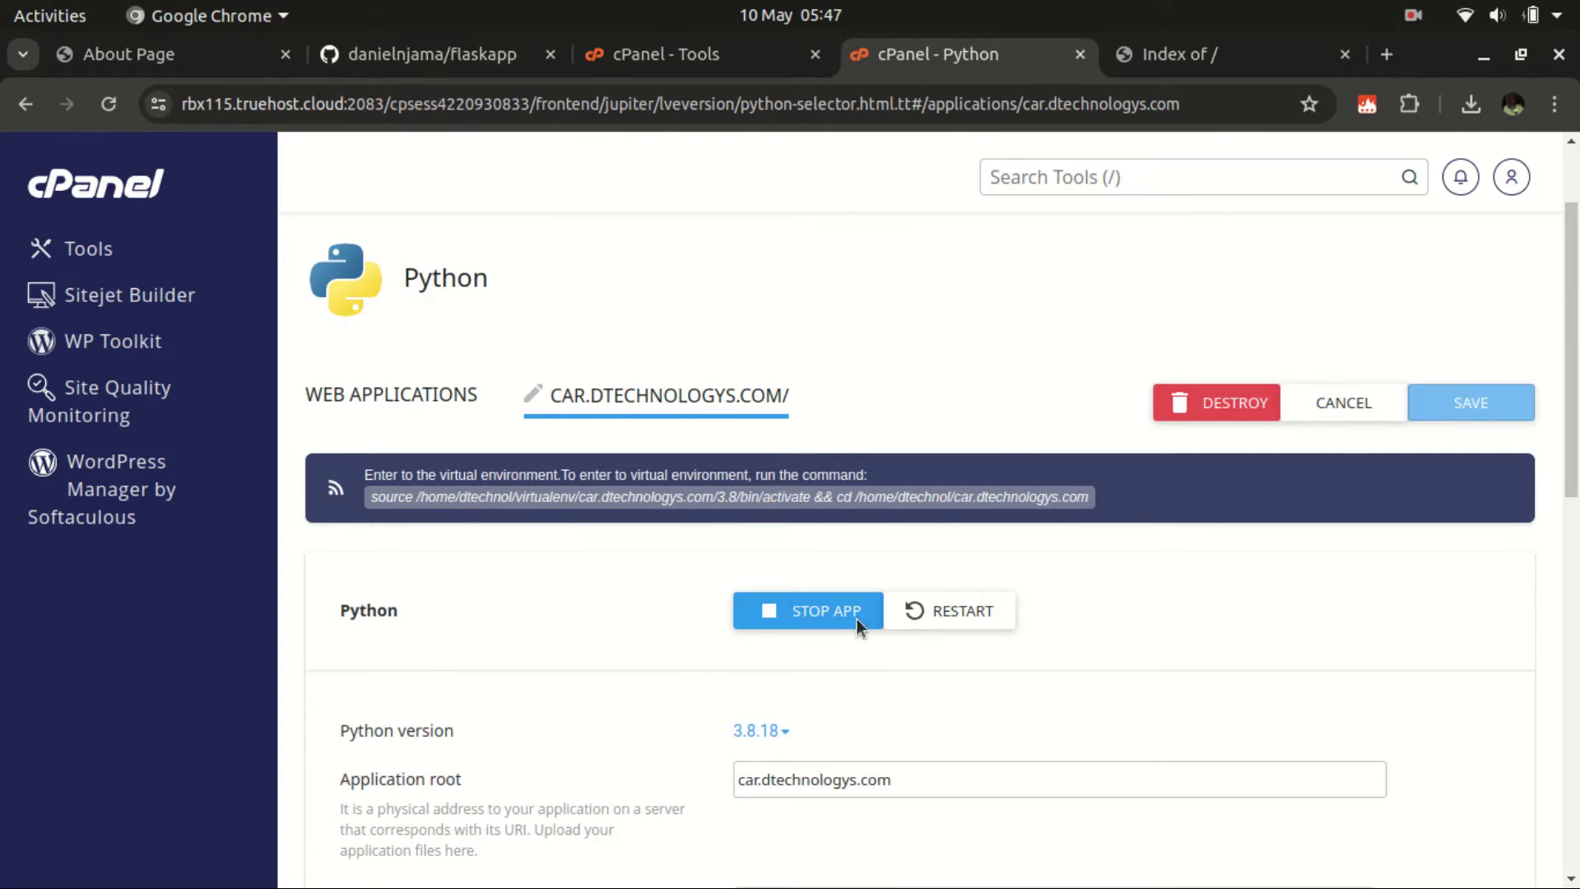
{"action": "left_click", "coordinate": [1154, 46]}
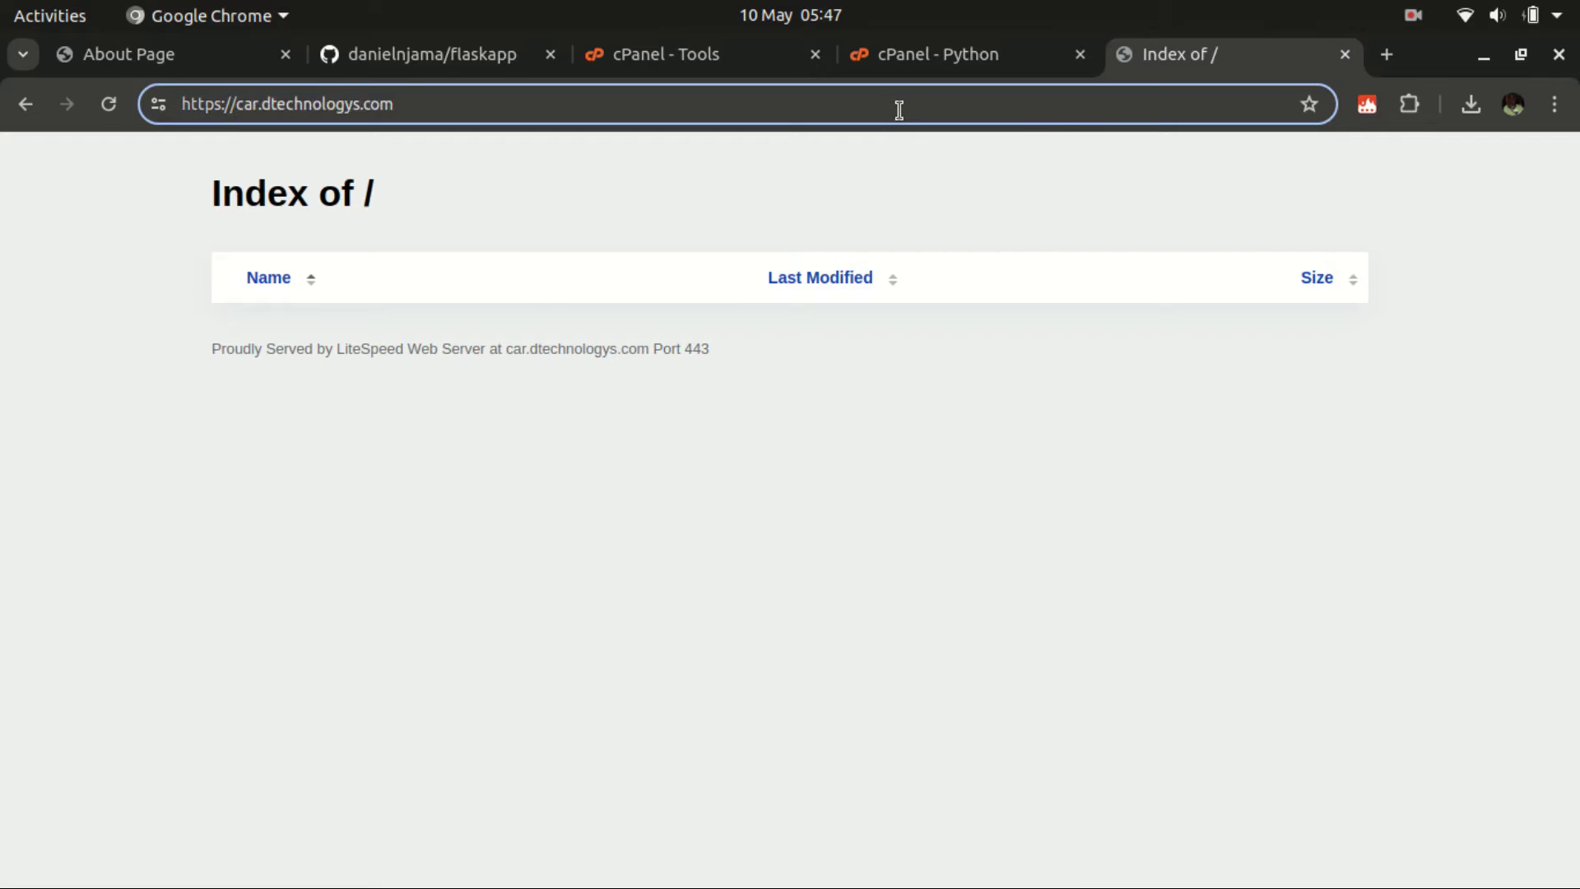
{"action": "key", "text": "Return"}
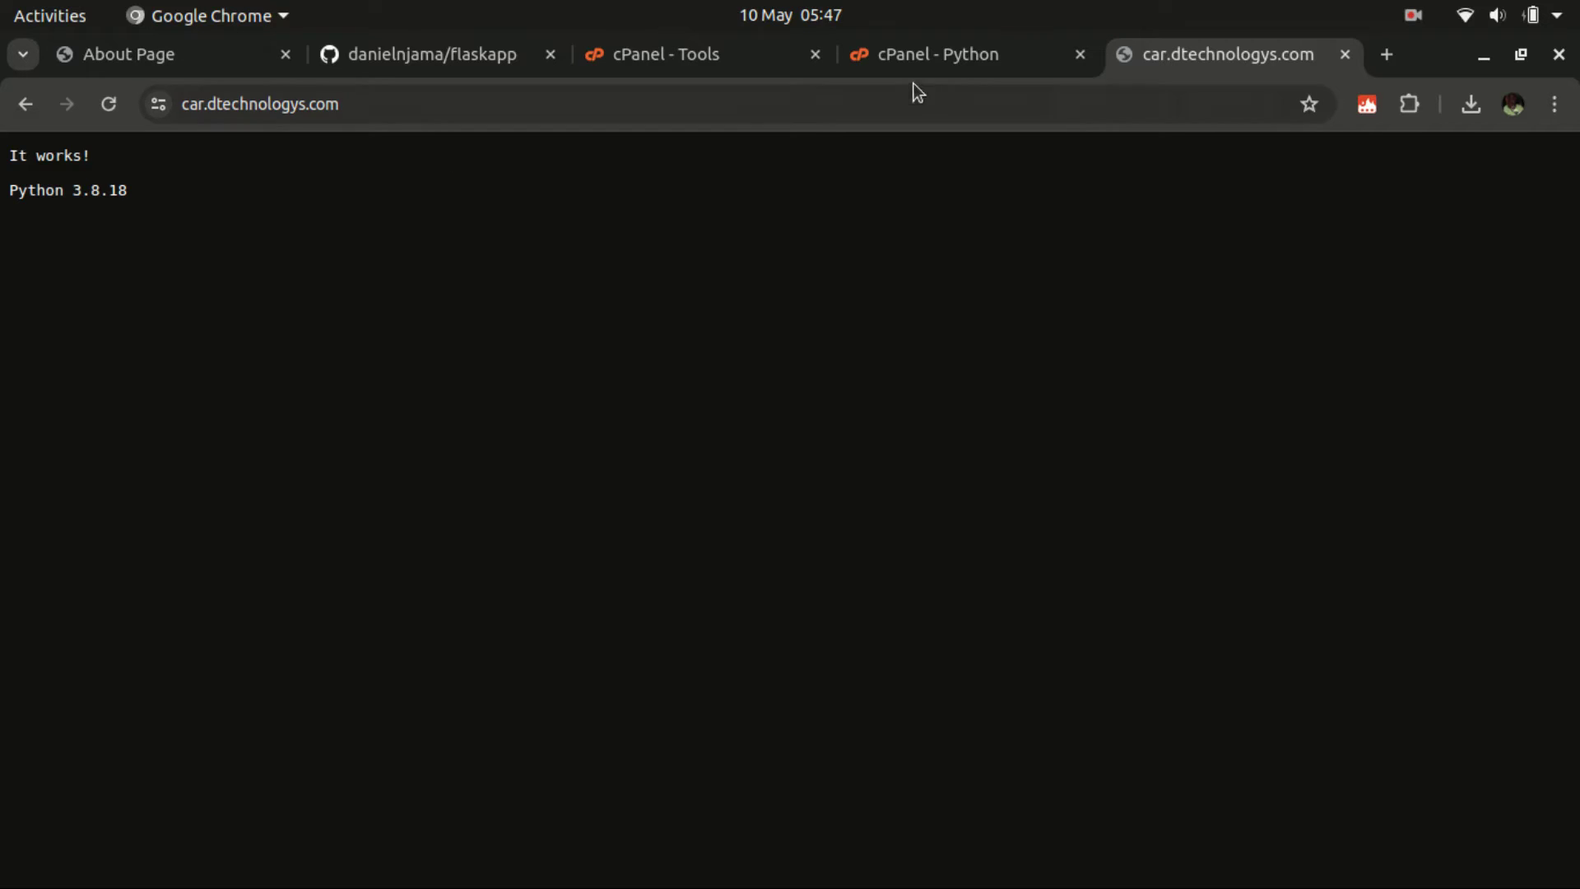
Review the created application's startup file and entry point settings in cPanel and compare them with the live subdomain page.
{"action": "left_click", "coordinate": [918, 58]}
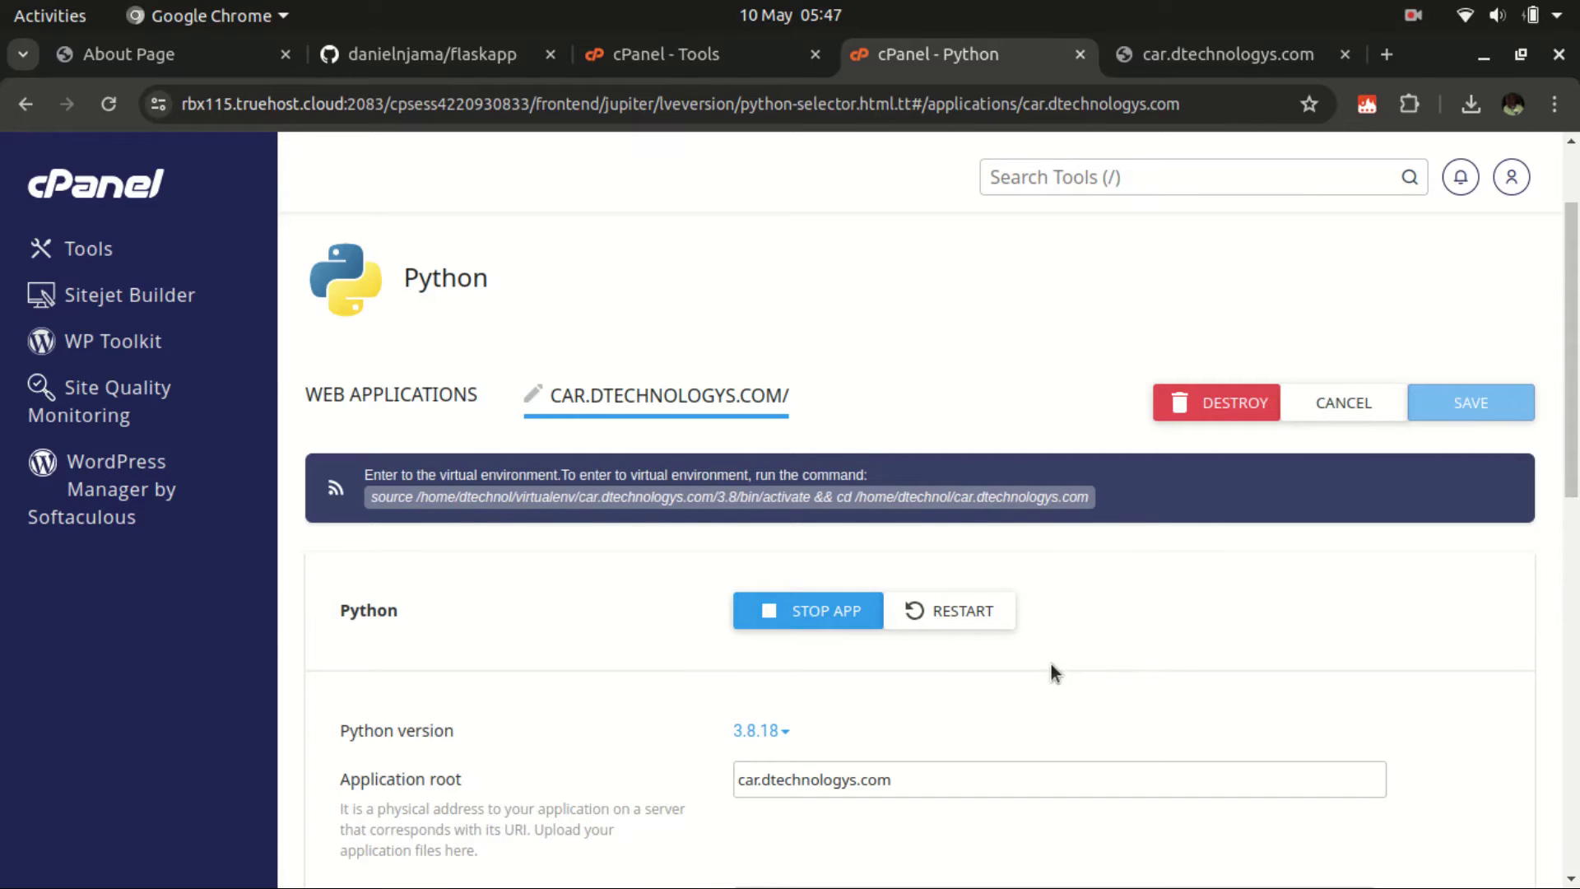
{"action": "scroll", "coordinate": [967, 694], "scroll_direction": "down", "scroll_amount": 3}
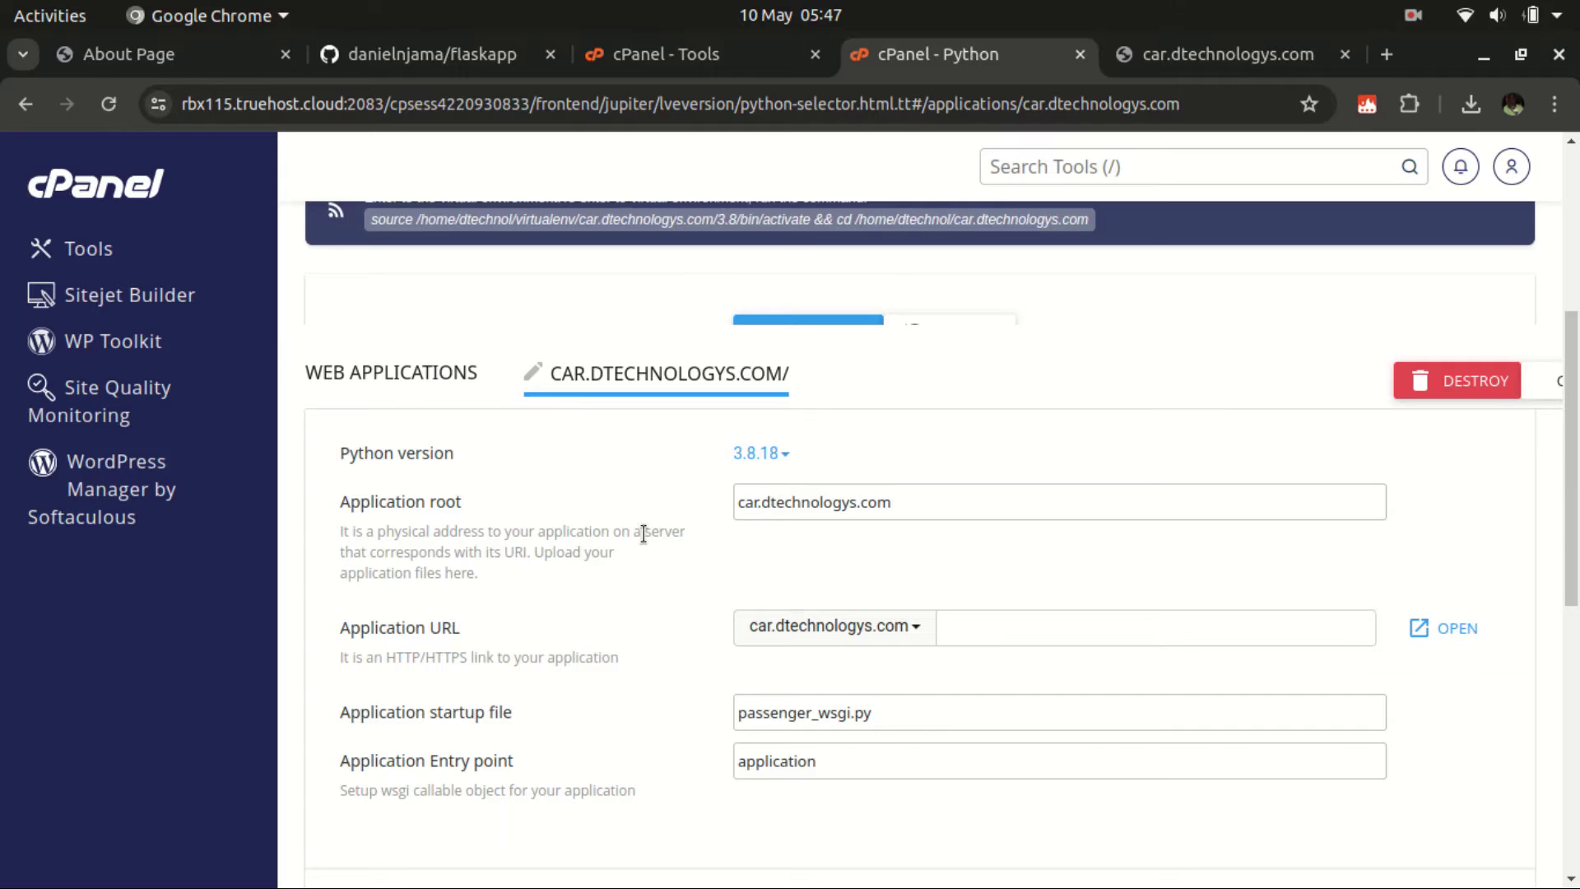
{"action": "left_click", "coordinate": [1207, 58]}
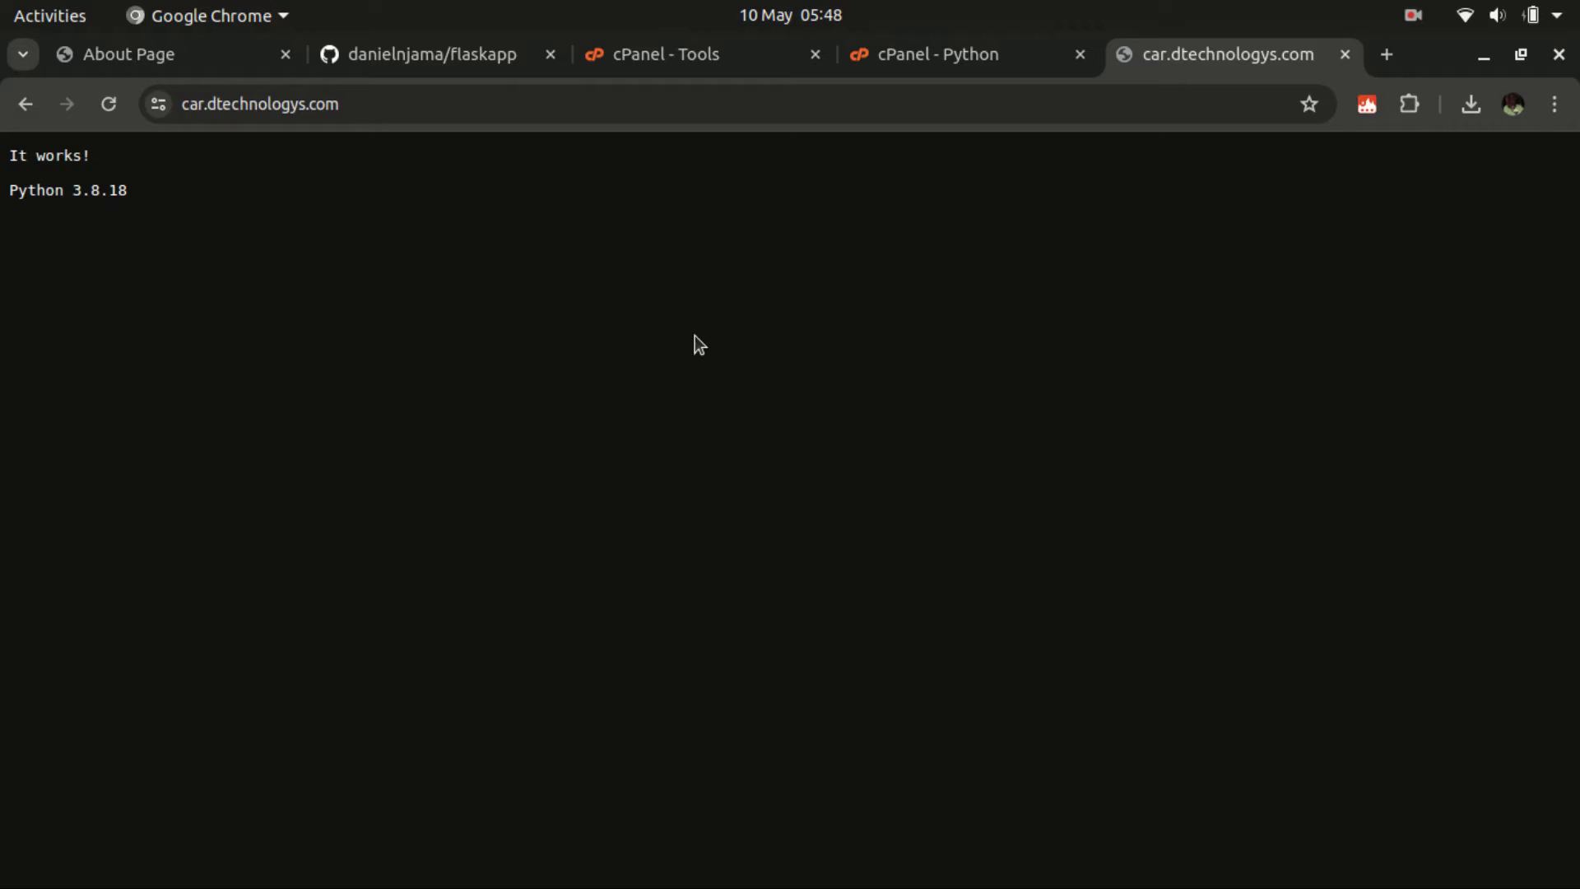
{"action": "left_click", "coordinate": [979, 53]}
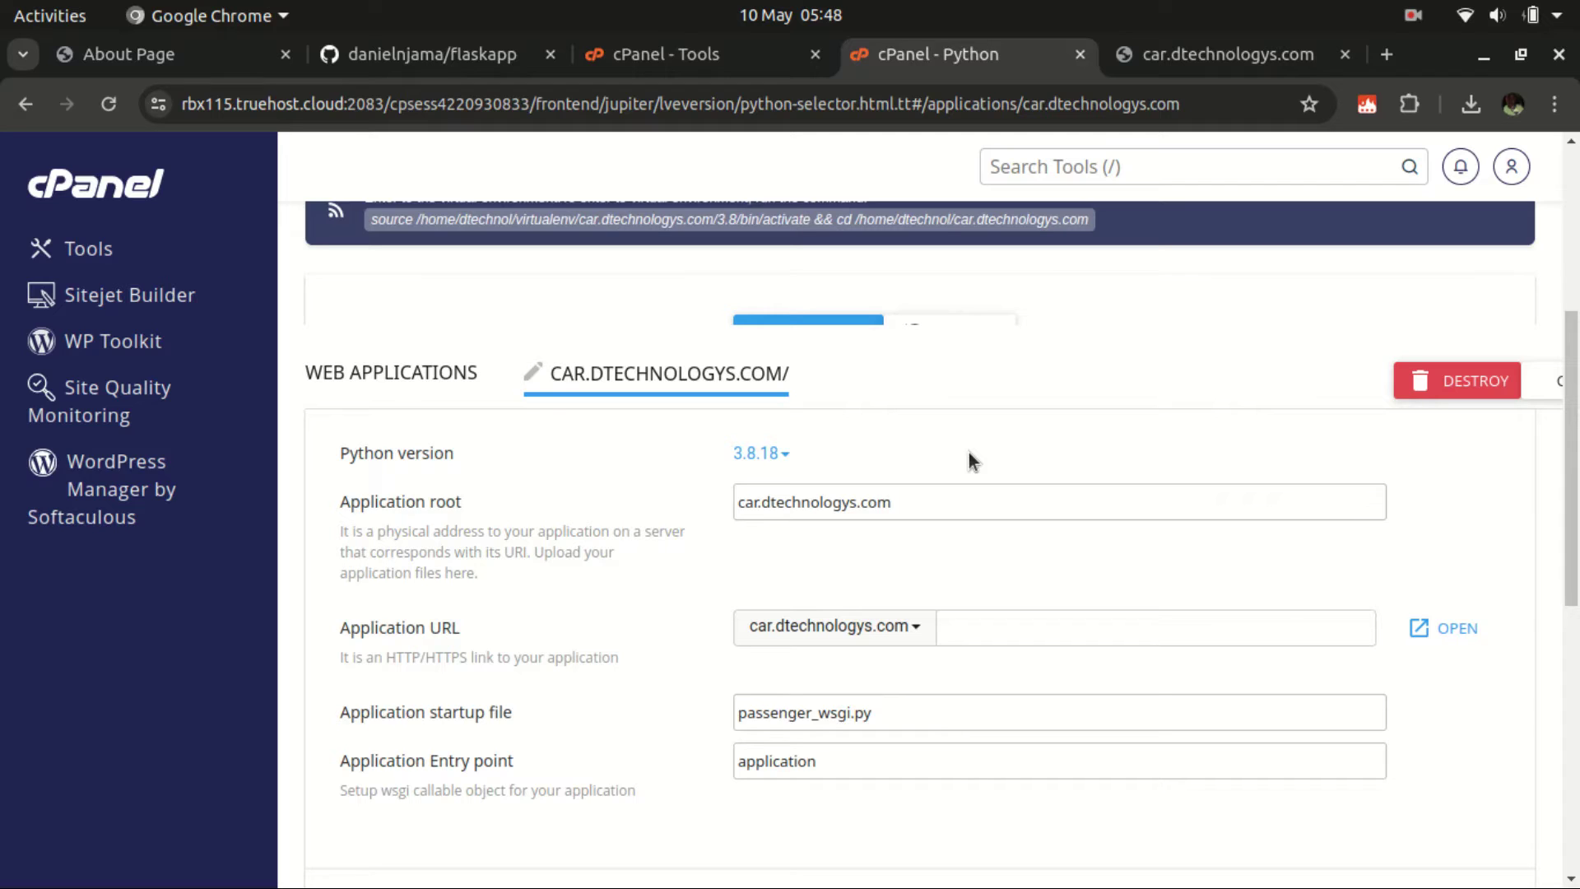
Switch to Visual Studio Code, add the line "application = app" below the Flask instance in app.py, and save the file.
{"action": "key", "text": "alt+Tab"}
{"action": "key", "text": "alt+Tab"}
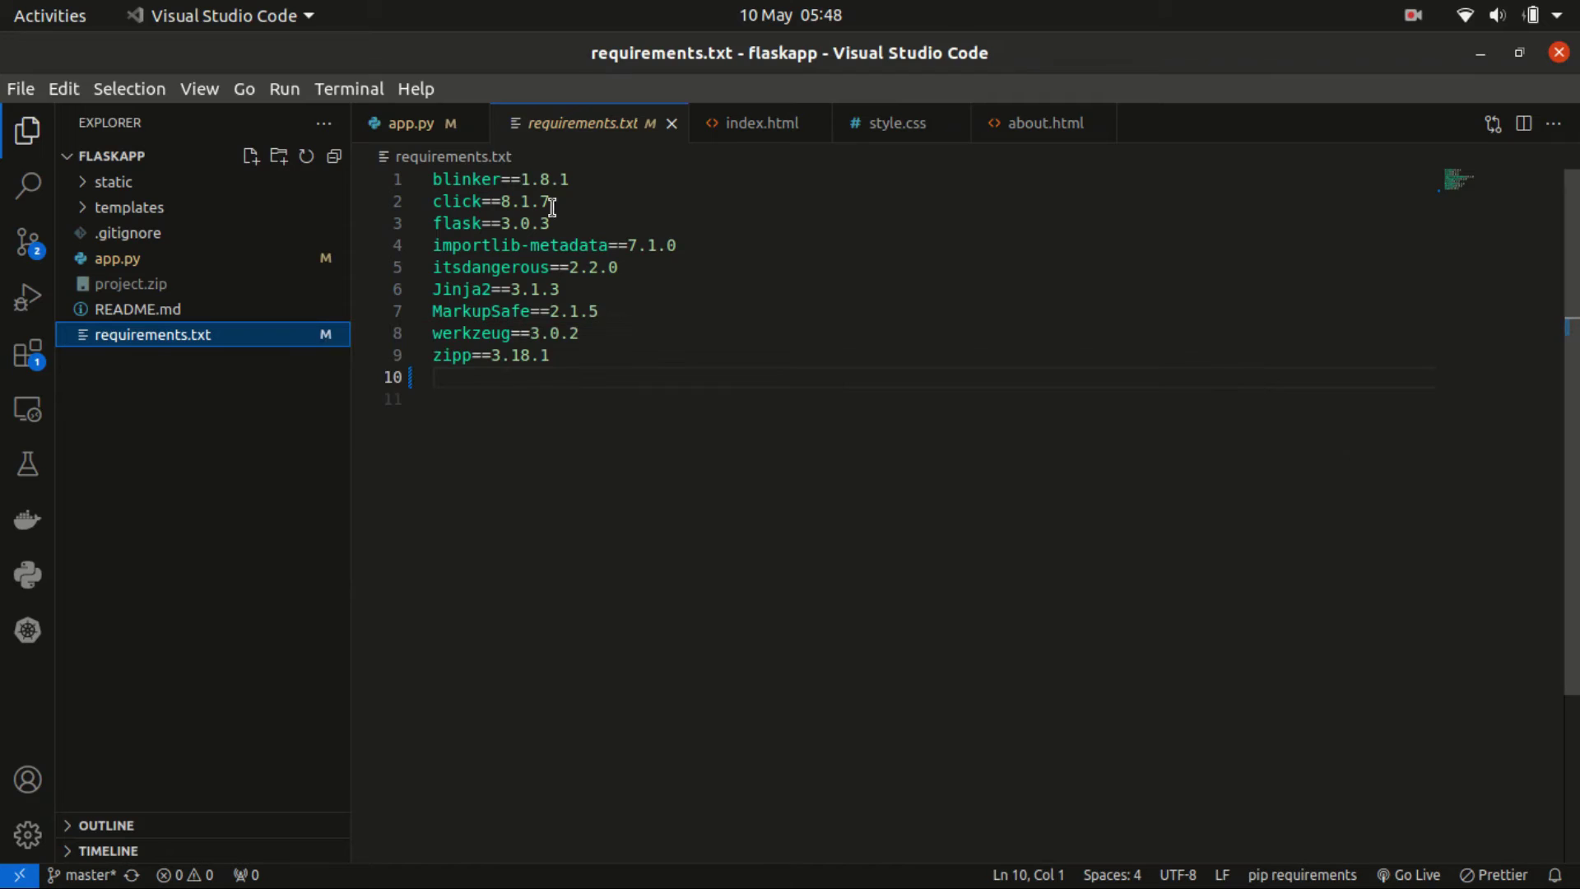
{"action": "left_click", "coordinate": [409, 123]}
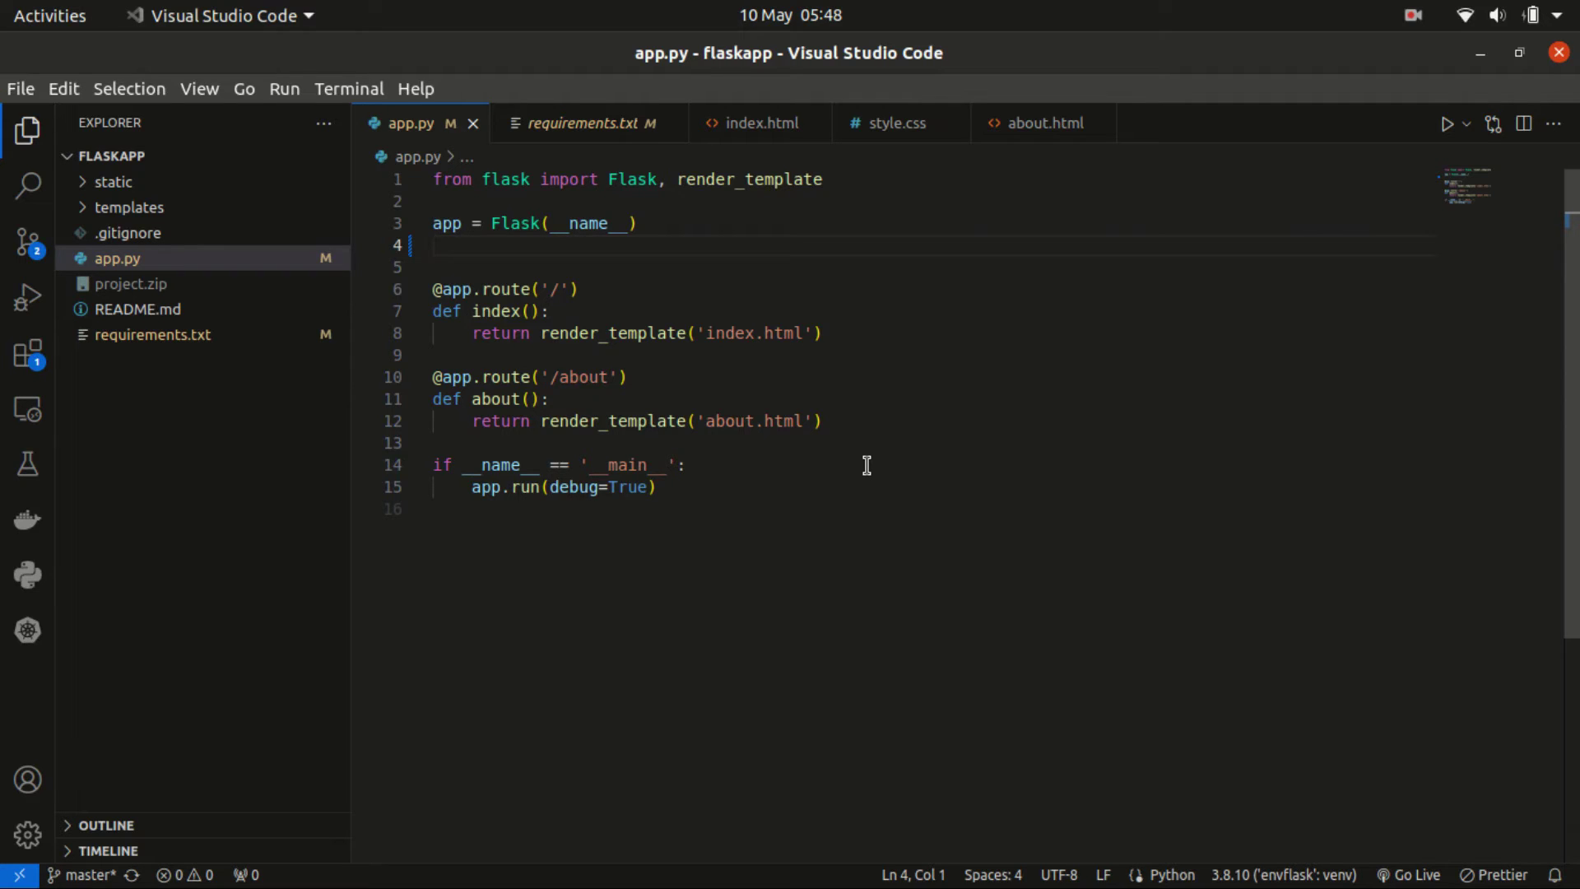
{"action": "type", "text": "applica"}
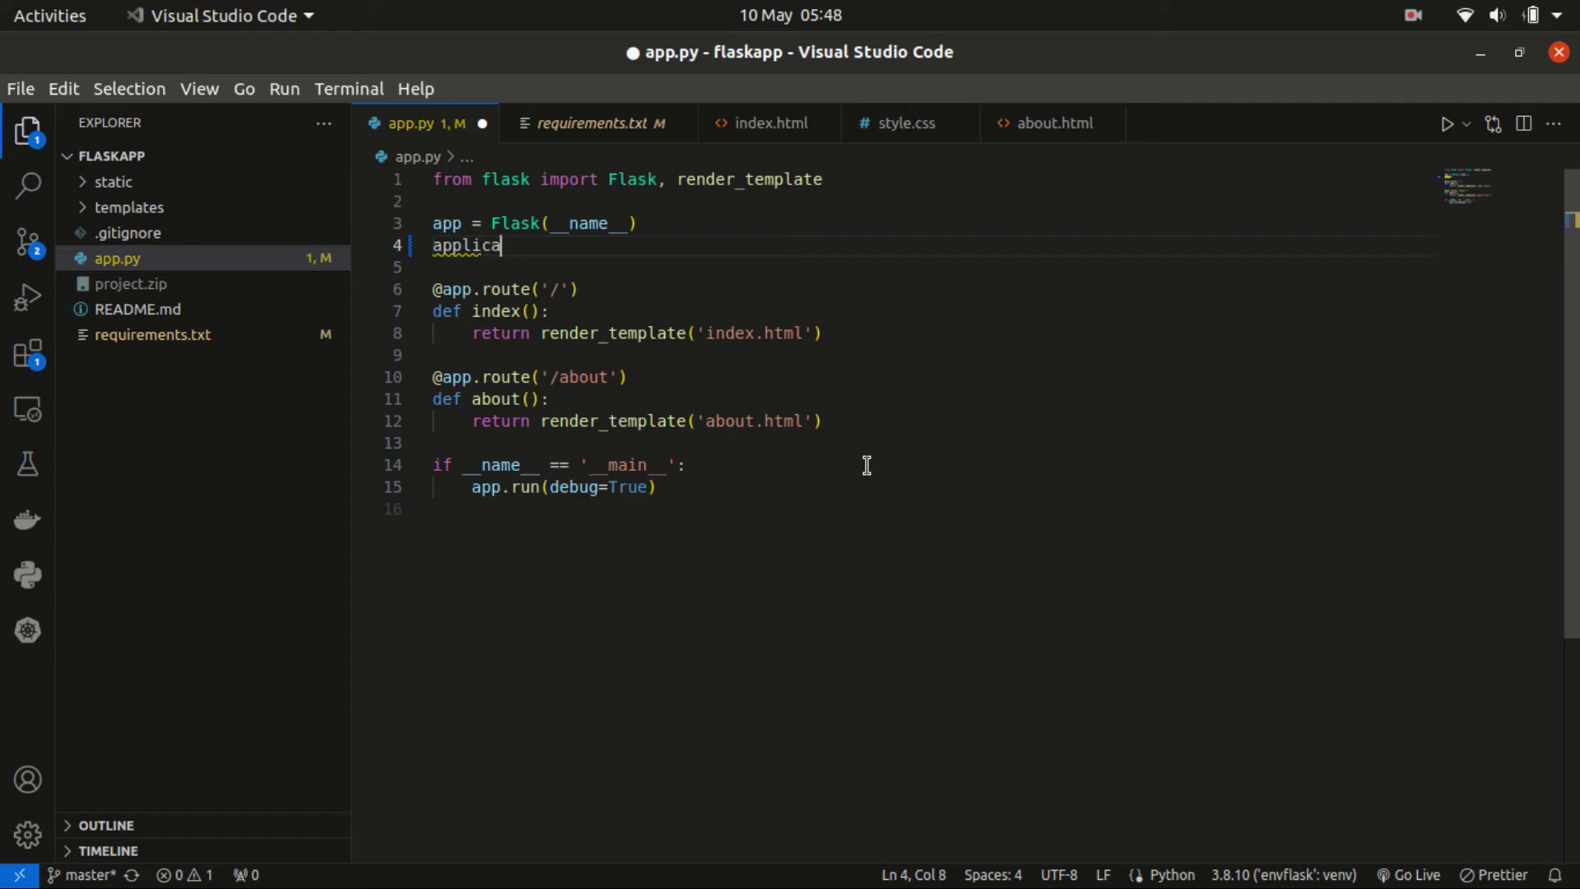
{"action": "type", "text": "tion = app"}
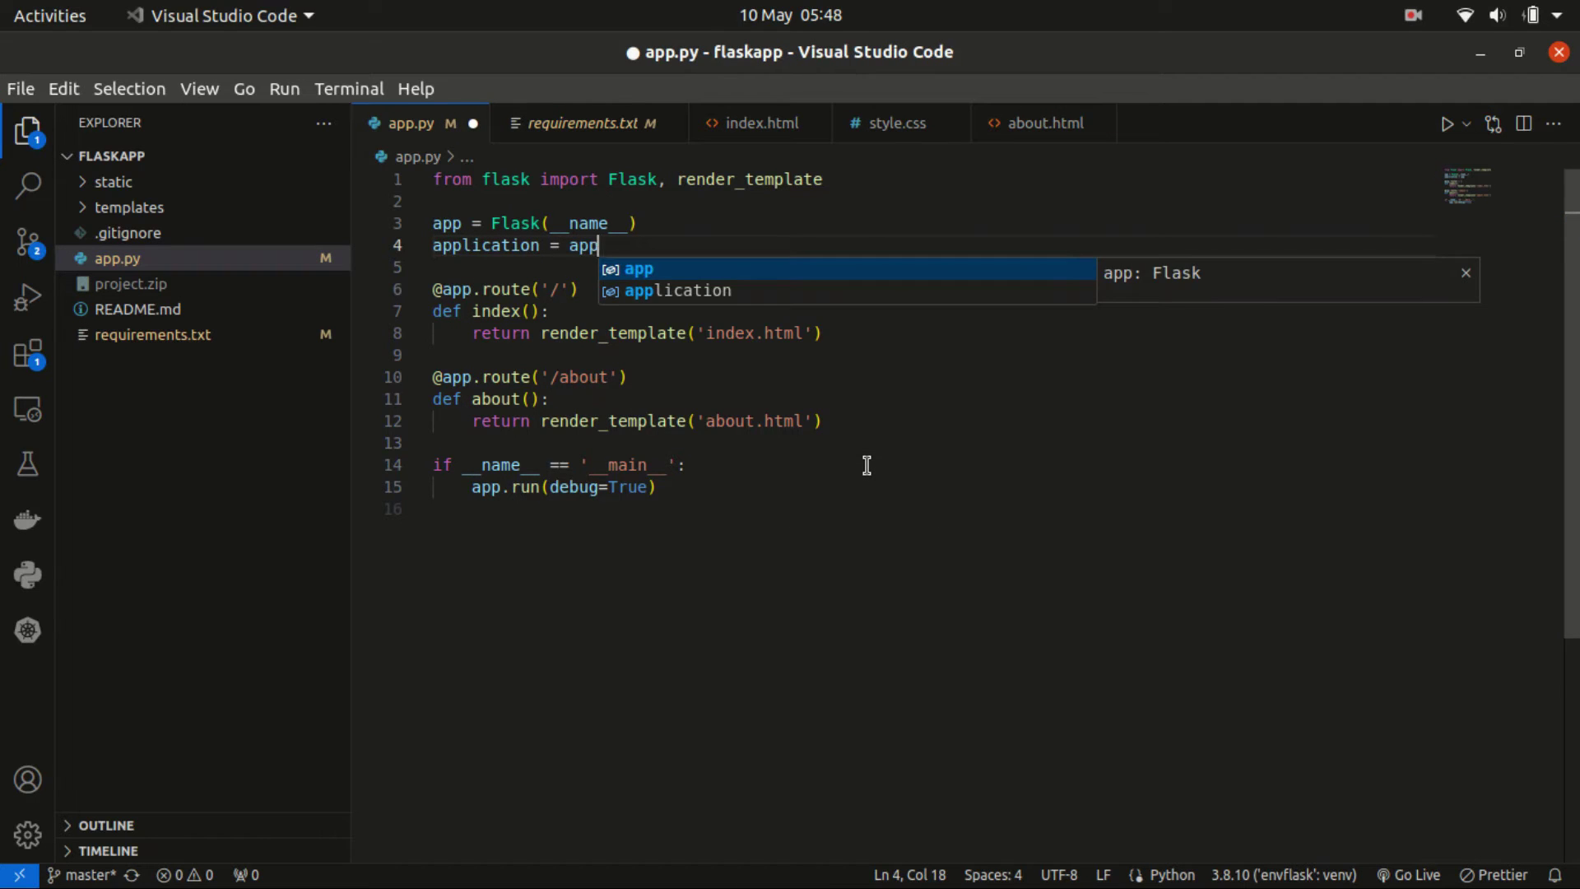
{"action": "key", "text": "Escape"}
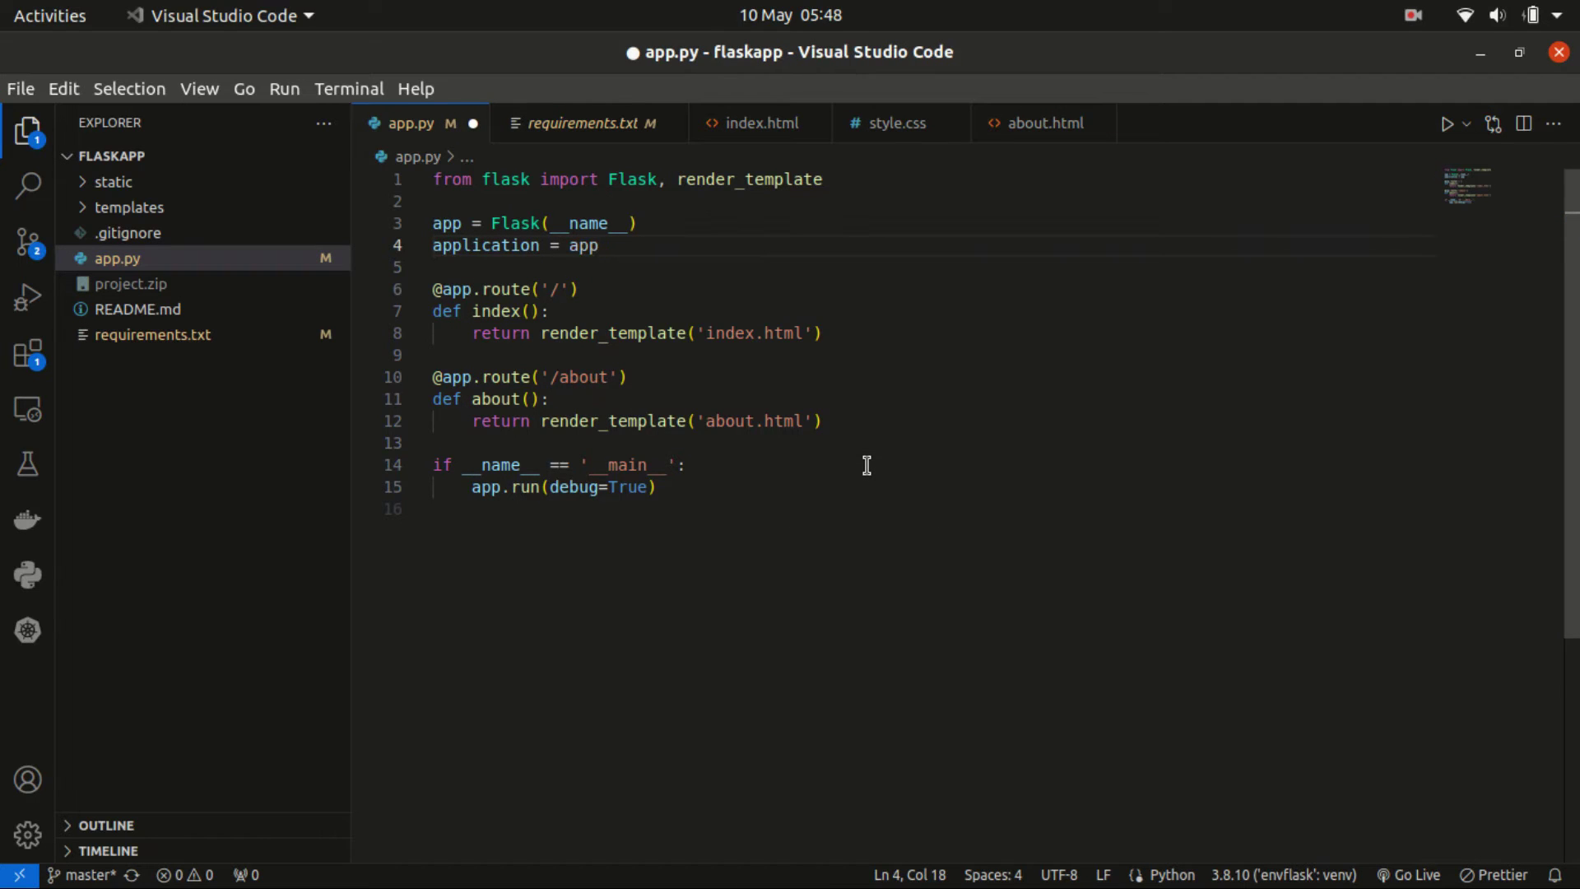
{"action": "key", "text": "ctrl+s"}
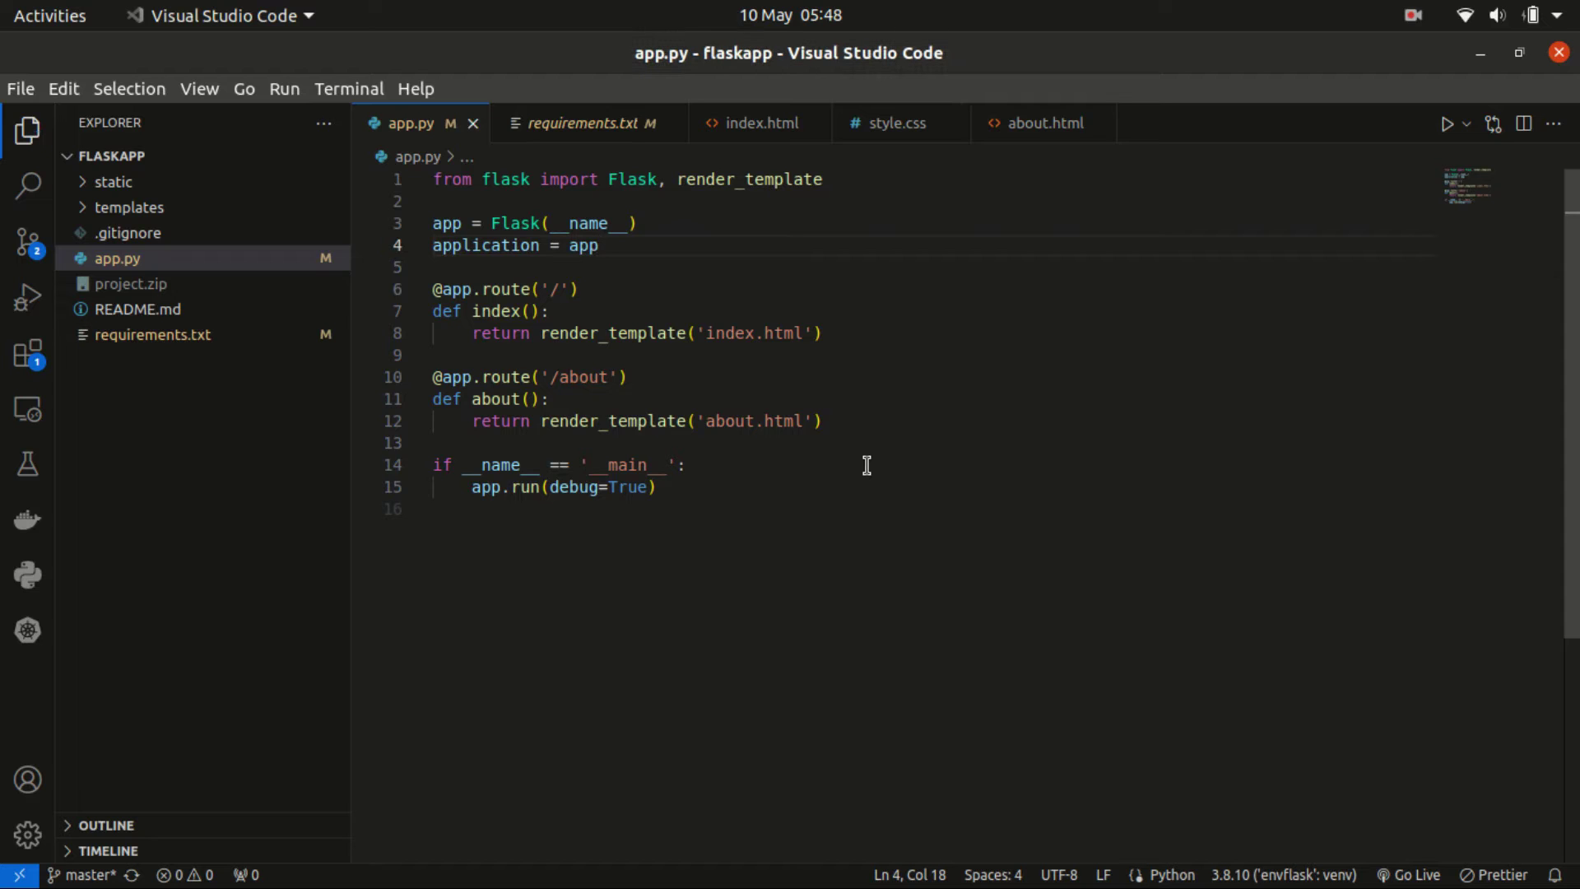
Switch to Chrome and reload the local about page at 127.0.0.1:5000/about.
{"action": "key", "text": "alt+Tab"}
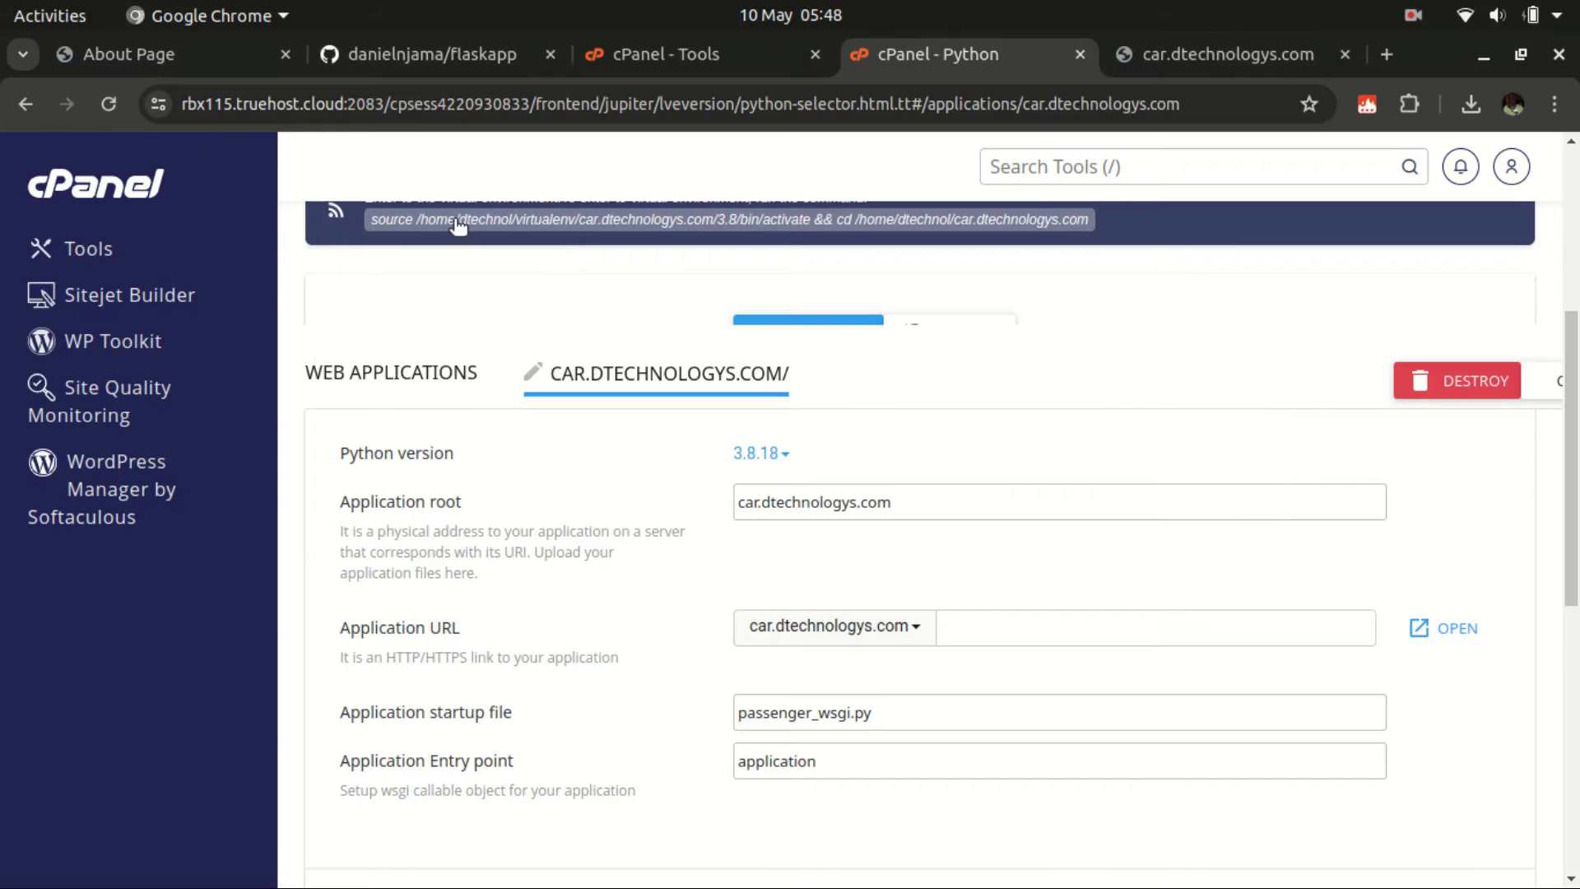
{"action": "left_click", "coordinate": [153, 43]}
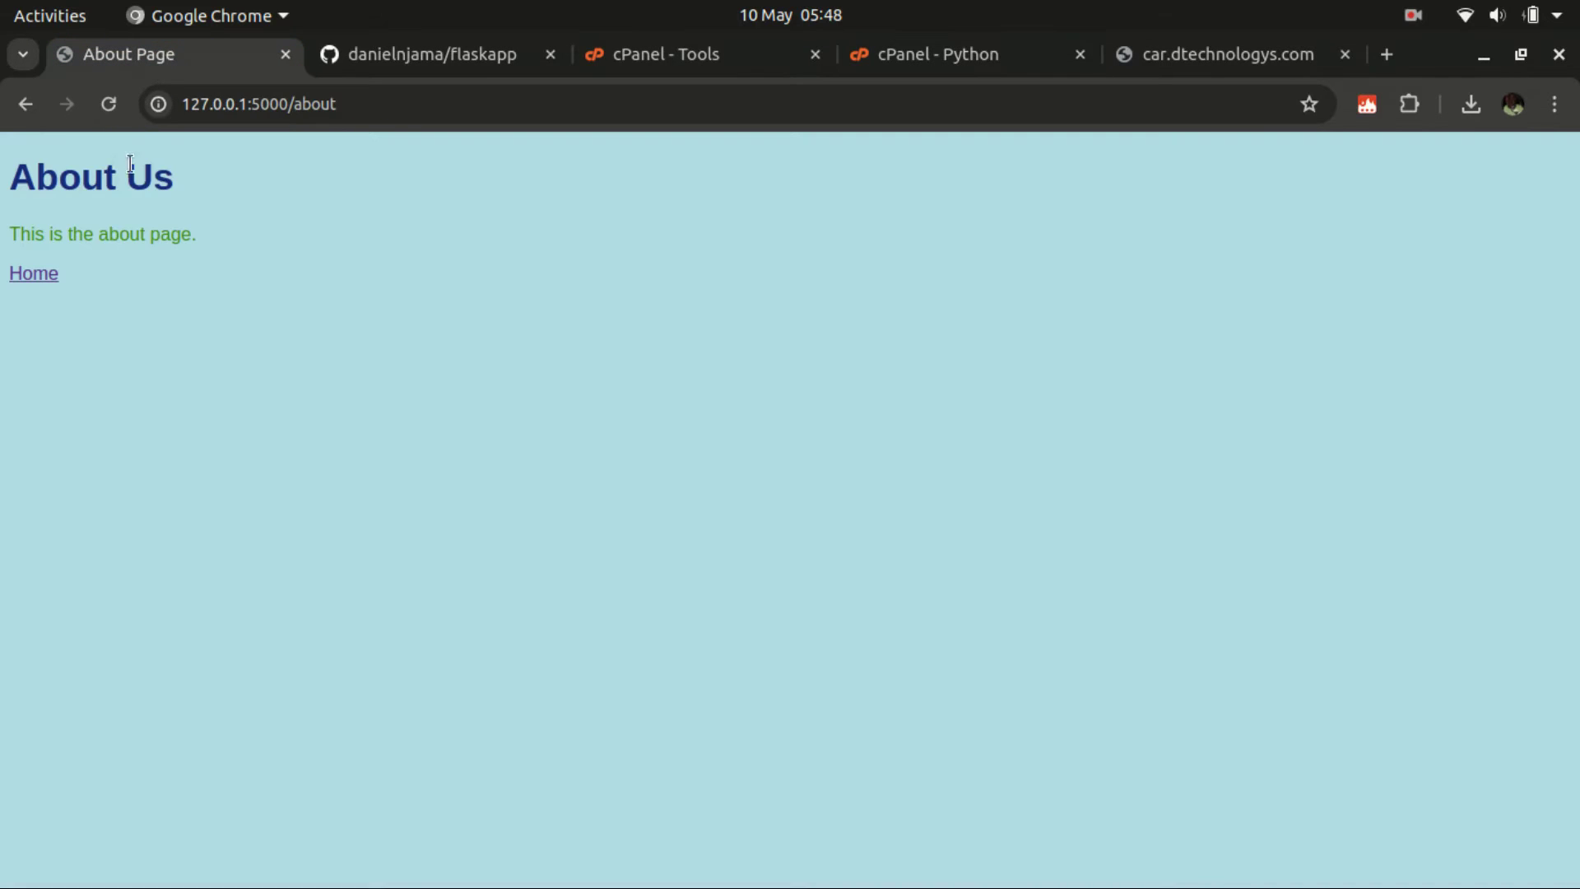
{"action": "left_click", "coordinate": [109, 104]}
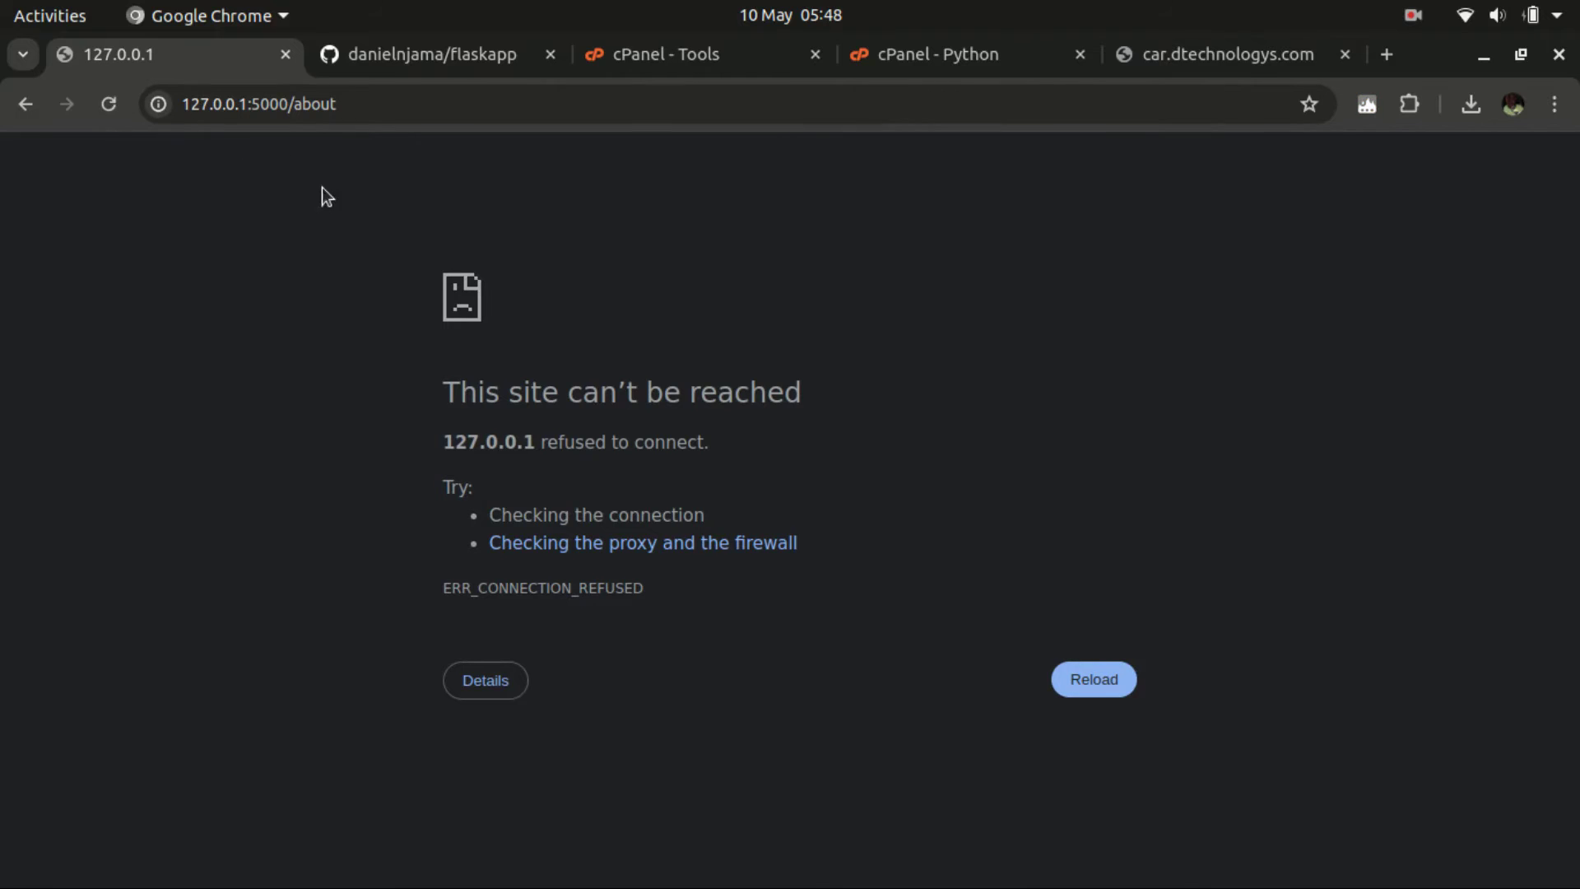
Start the local Flask server in the Terminal by rerunning "python3 app.py" from the command history.
{"action": "key", "text": "alt+Tab"}
{"action": "left_click", "coordinate": [803, 434]}
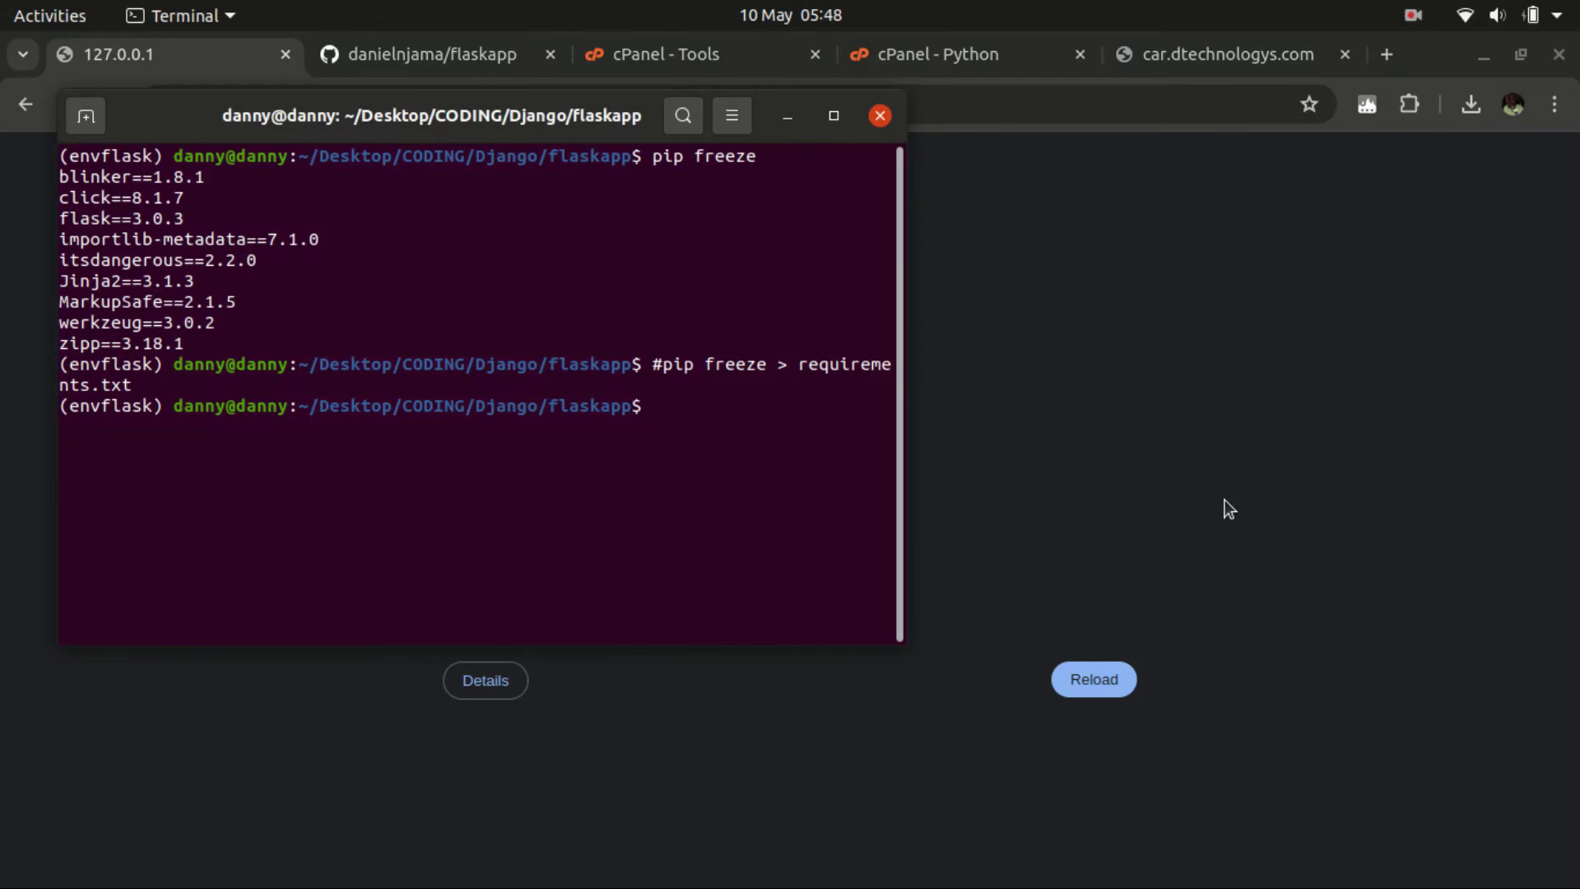
{"action": "key", "text": "Up"}
{"action": "key", "text": "Up"}
{"action": "key", "text": "Up"}
{"action": "key", "text": "Up"}
{"action": "key", "text": "Up"}
{"action": "key", "text": "Up"}
{"action": "key", "text": "Return"}
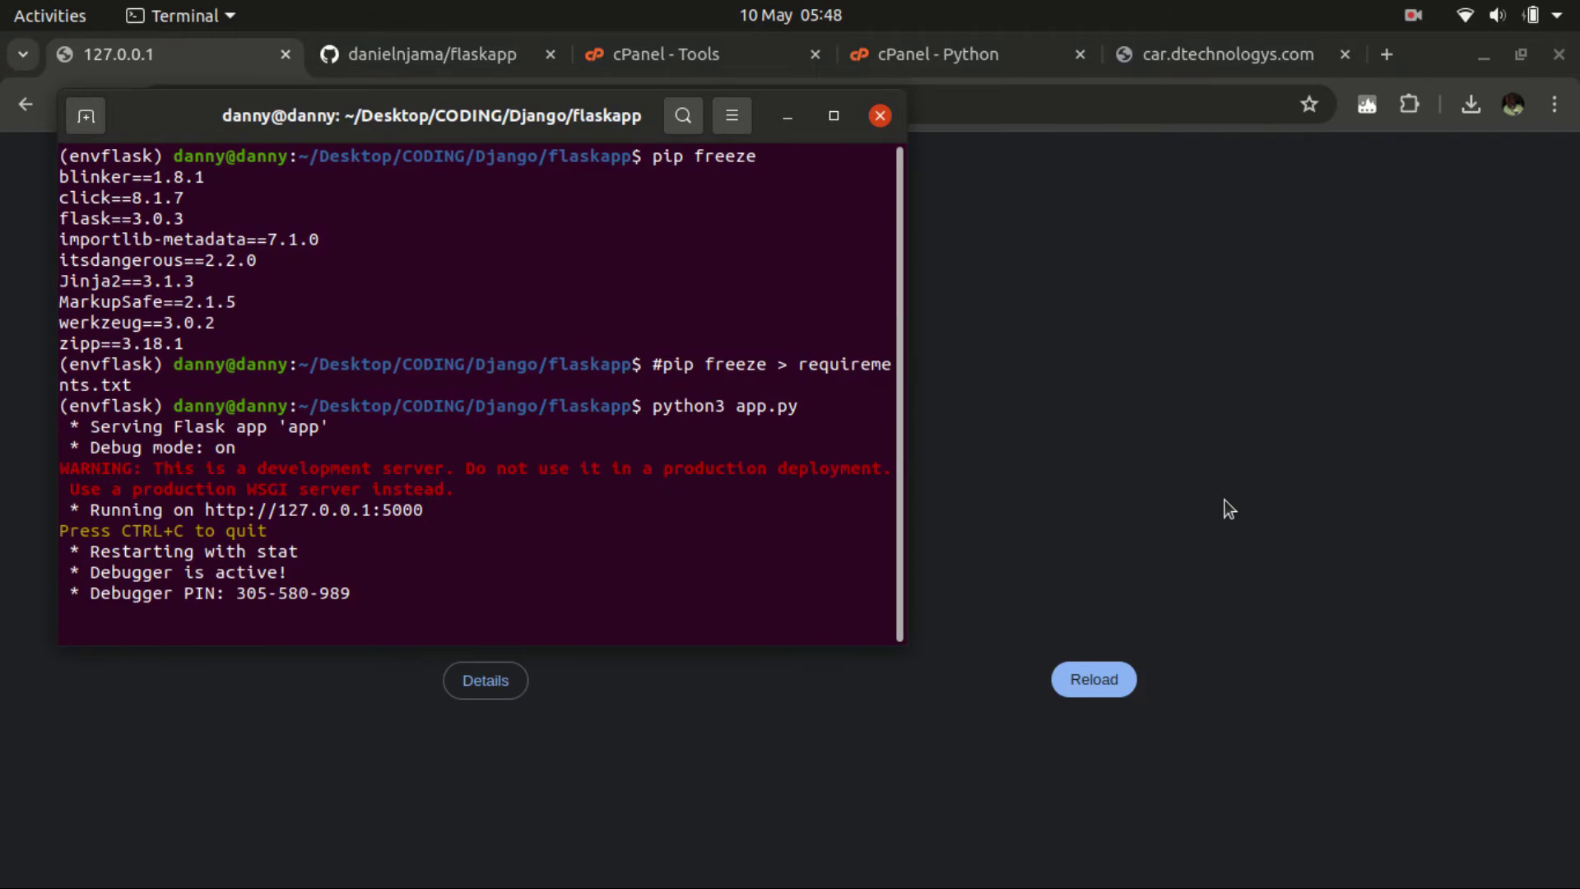
Reload the local about page in Chrome and follow its Home link to check the edited app.
{"action": "left_click", "coordinate": [1224, 501]}
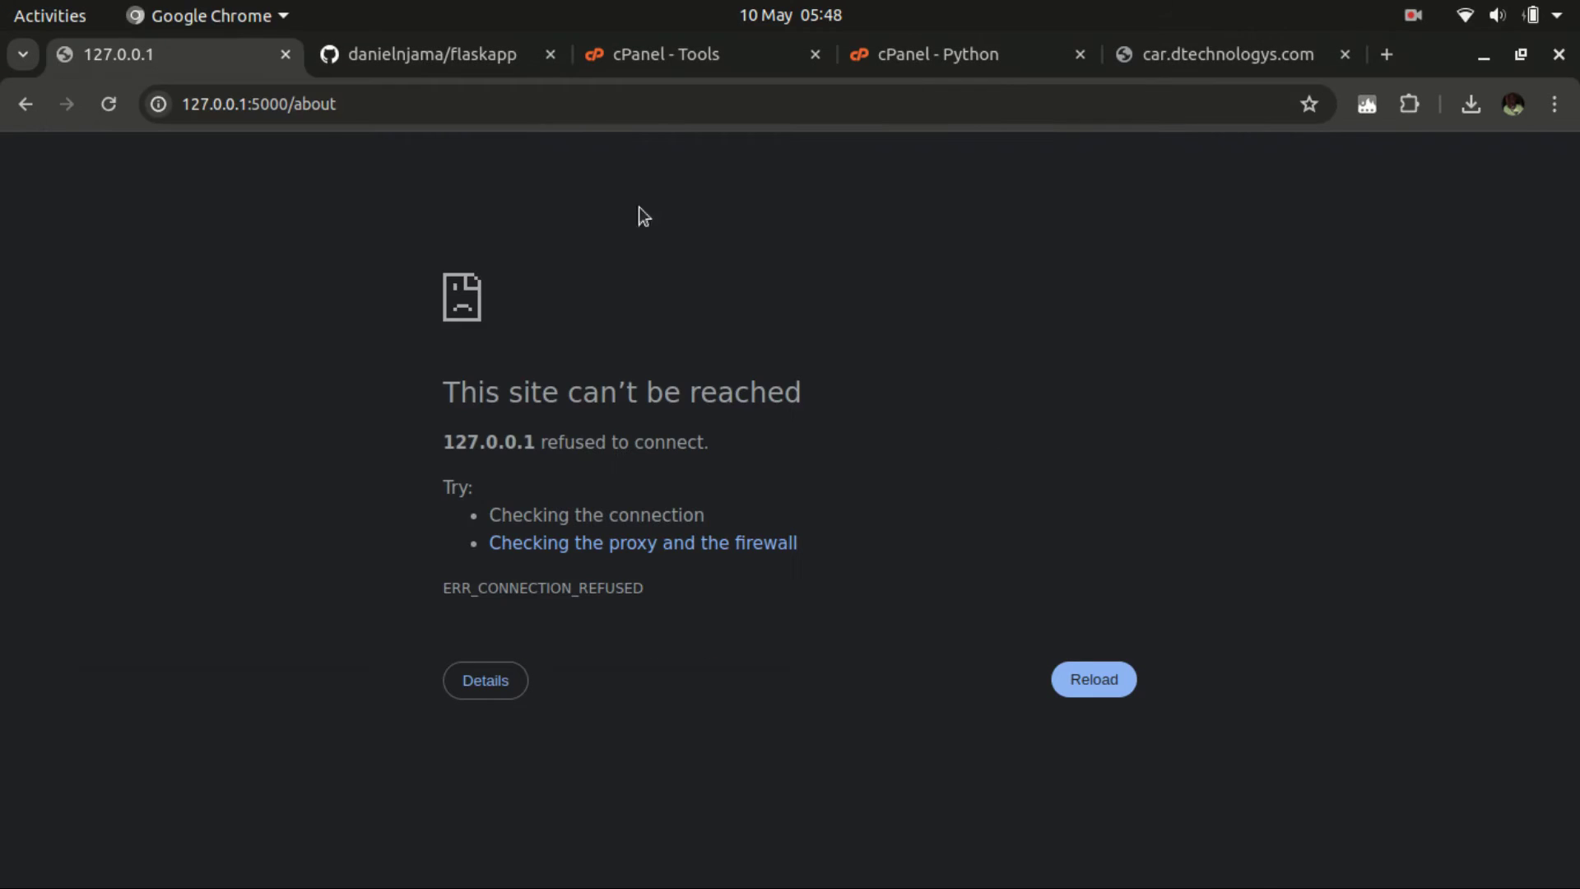
{"action": "left_click", "coordinate": [115, 109]}
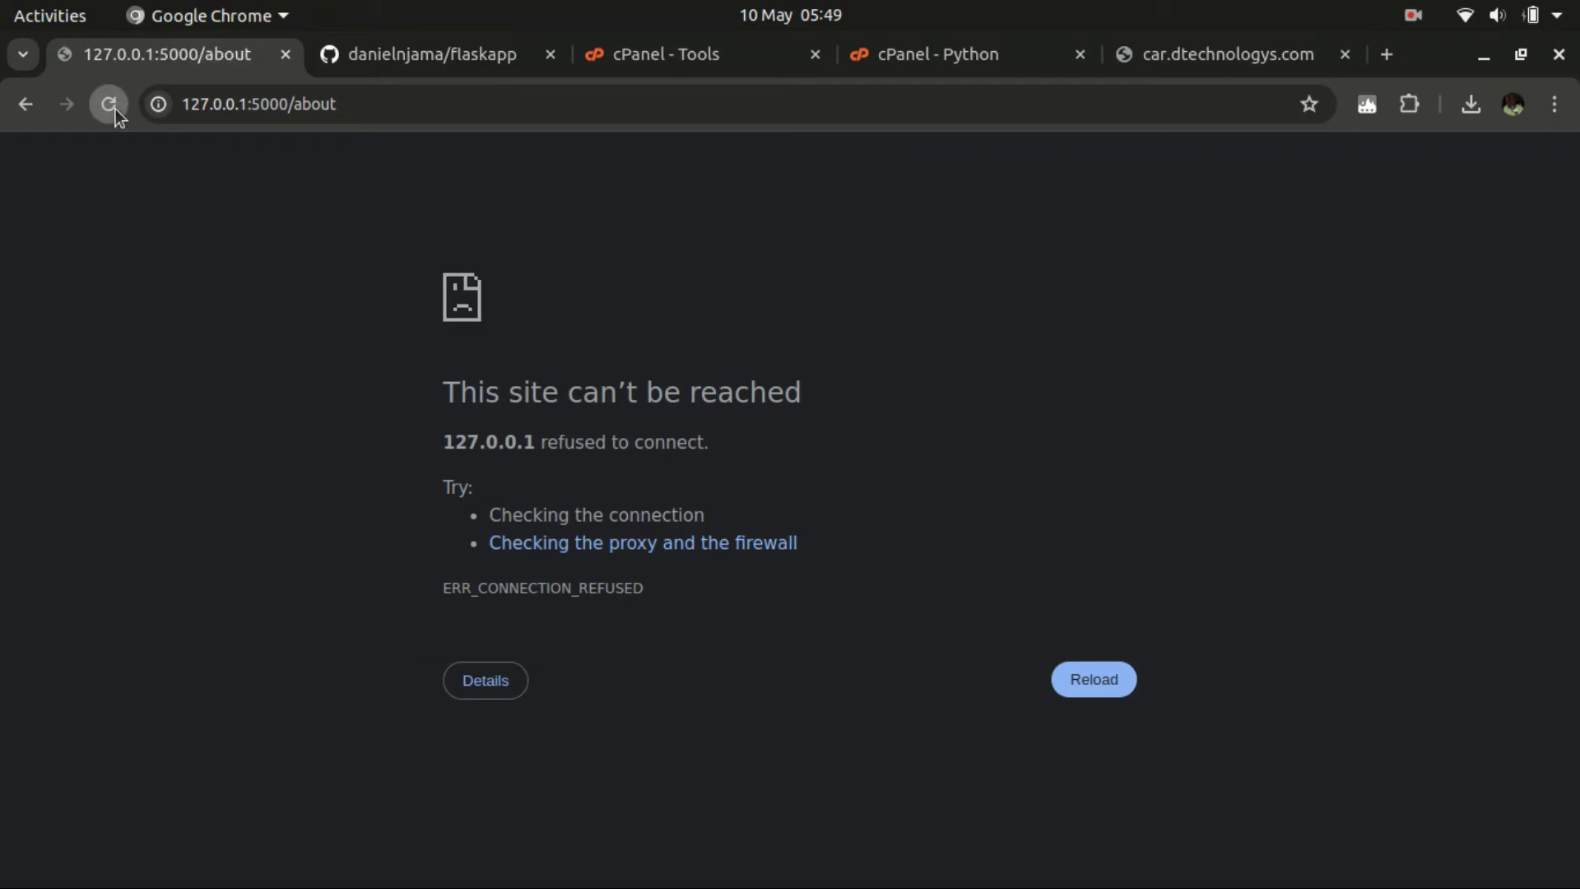
{"action": "left_click", "coordinate": [39, 276]}
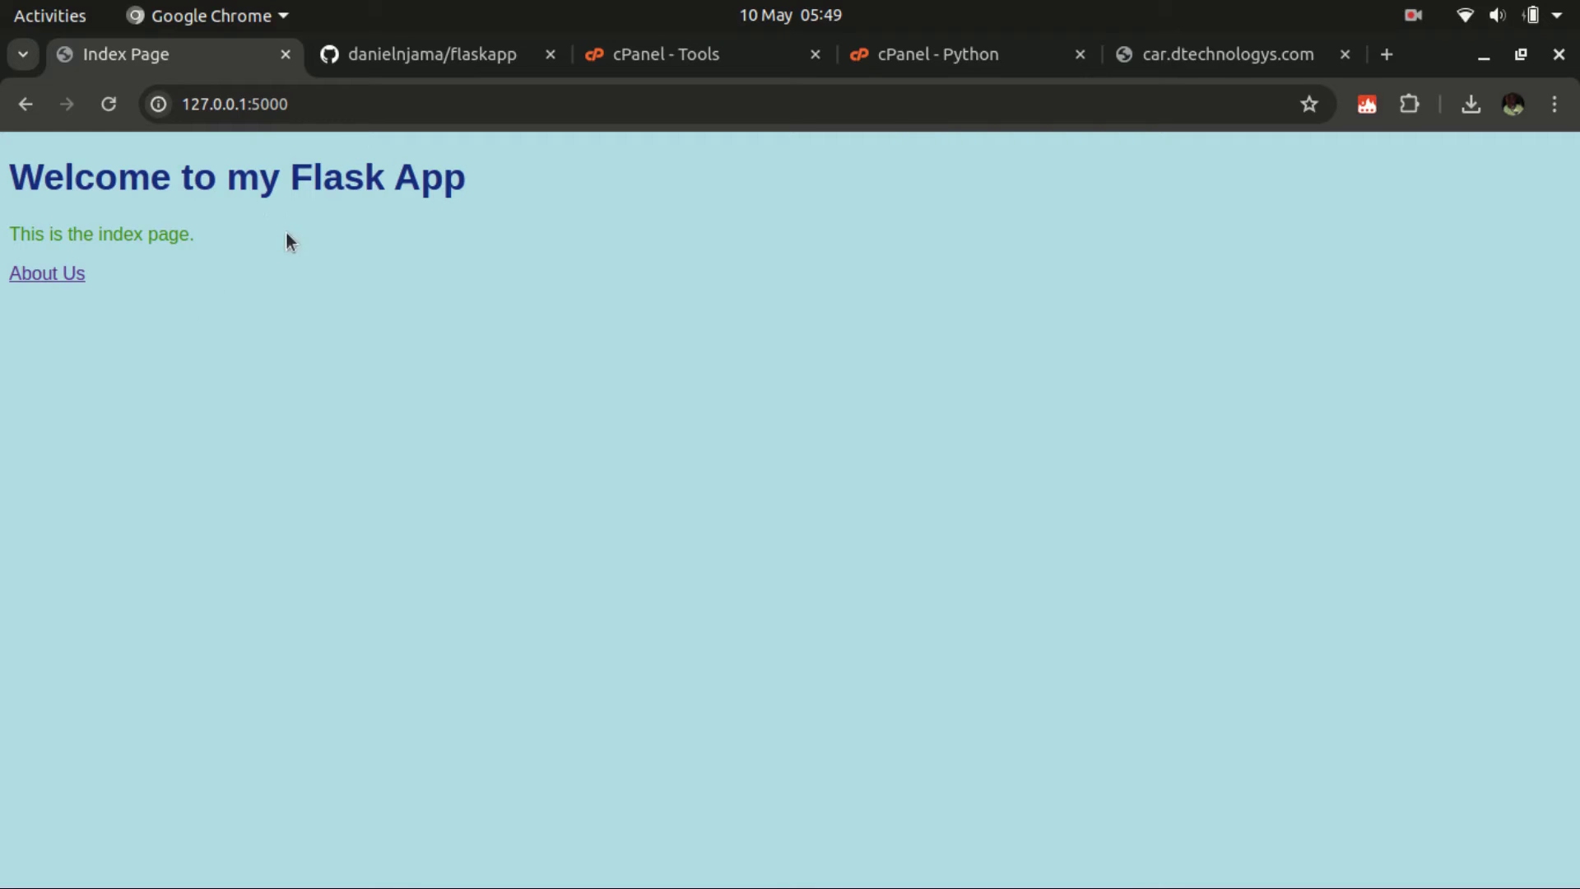
Look over the flaskapp repository on GitHub and project.zip in the local flaskapp folder, returning to Chrome.
{"action": "left_click", "coordinate": [378, 66]}
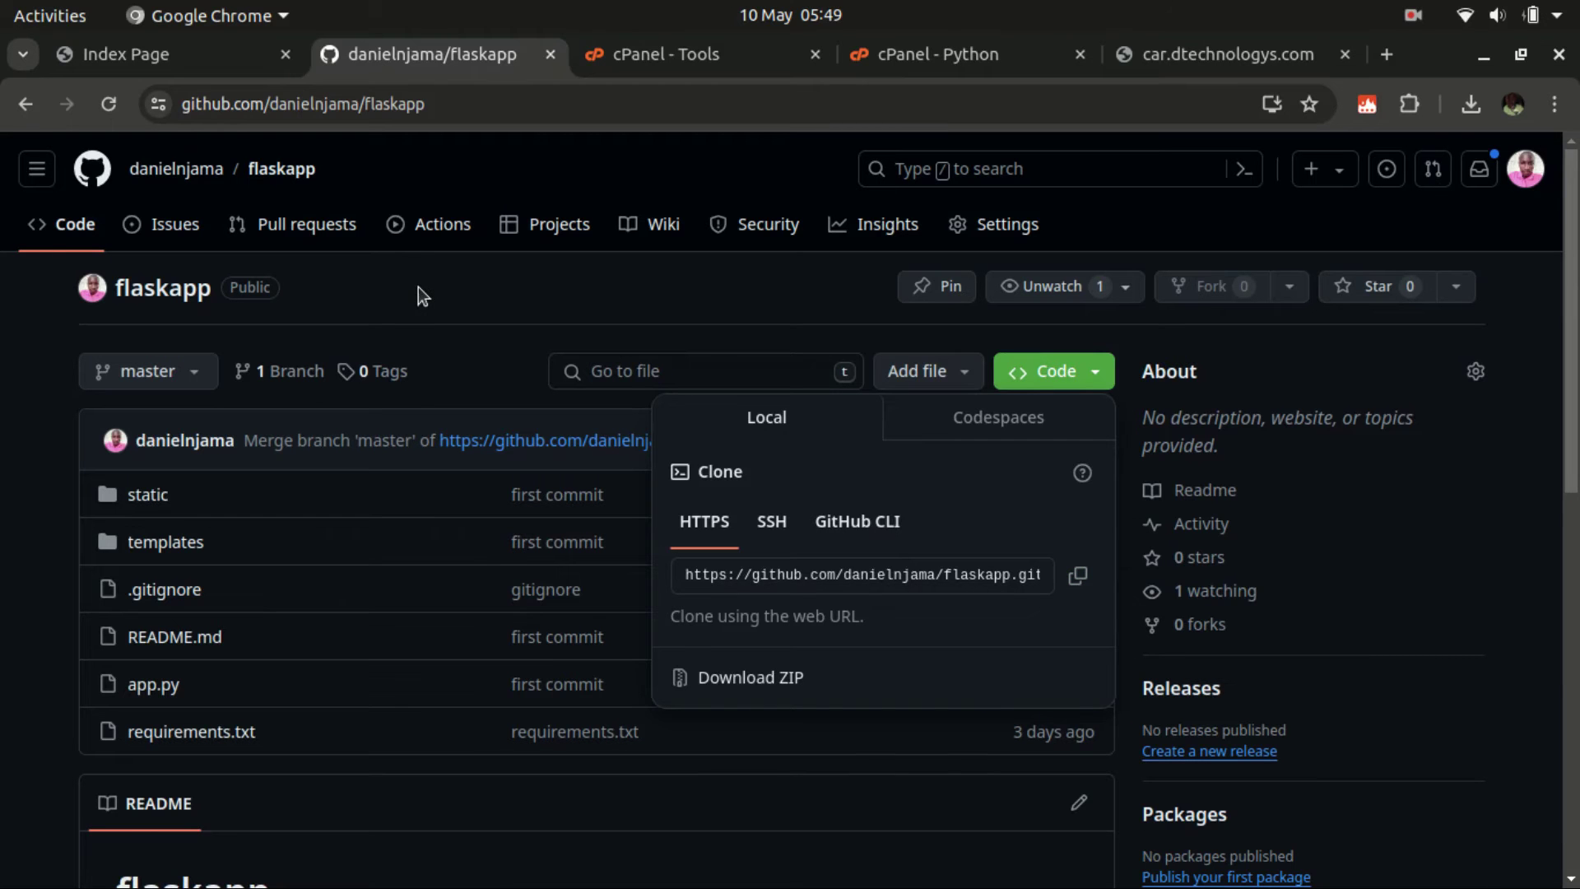
{"action": "left_click", "coordinate": [468, 295]}
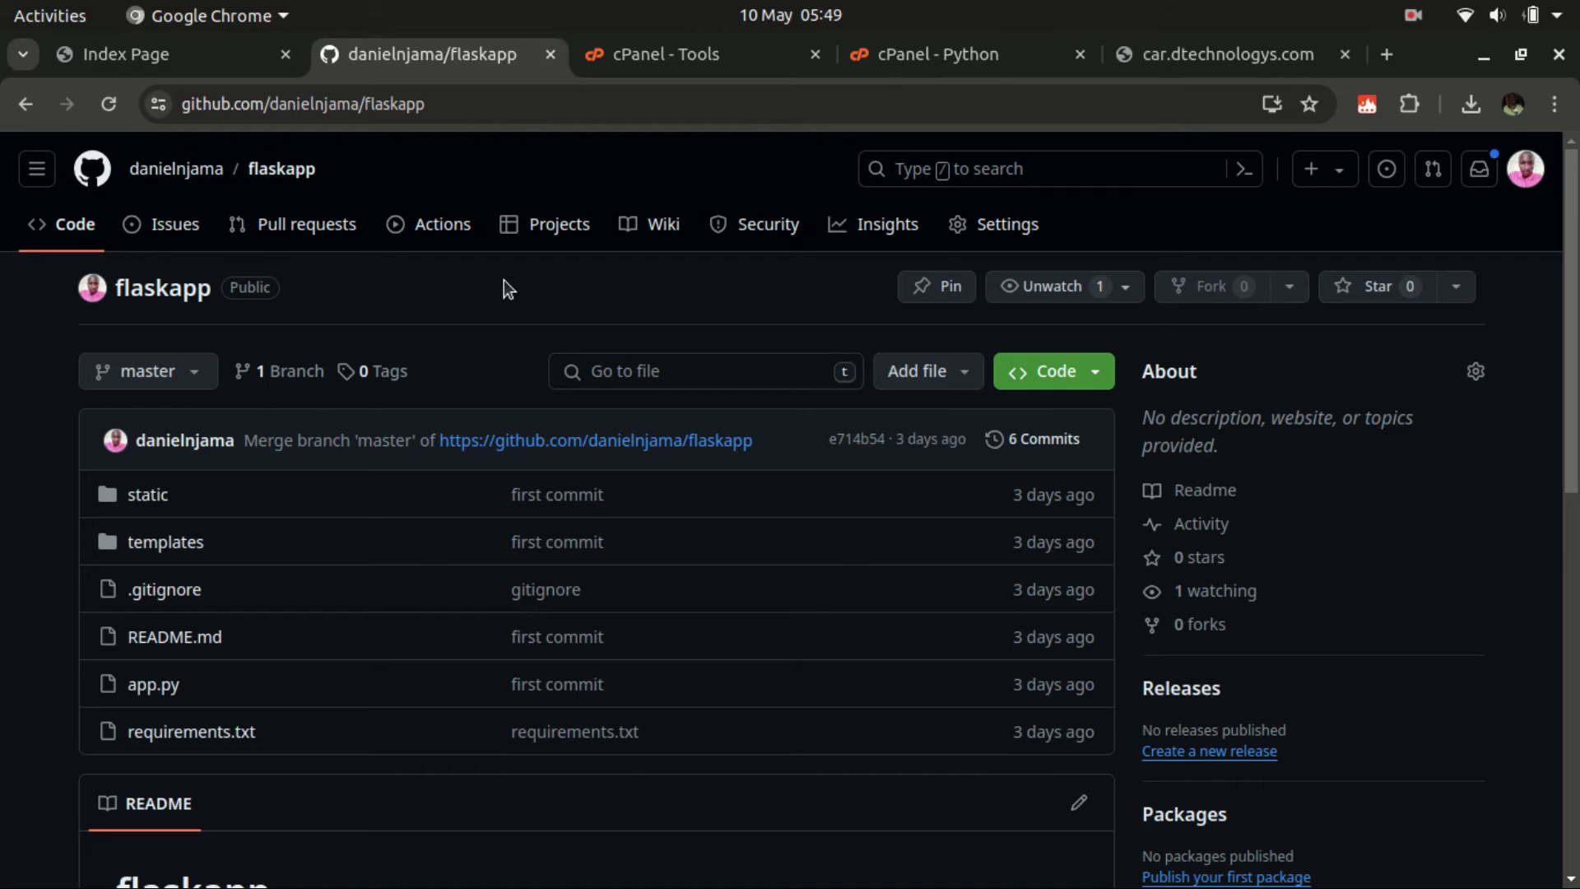
{"action": "left_click", "coordinate": [31, 4]}
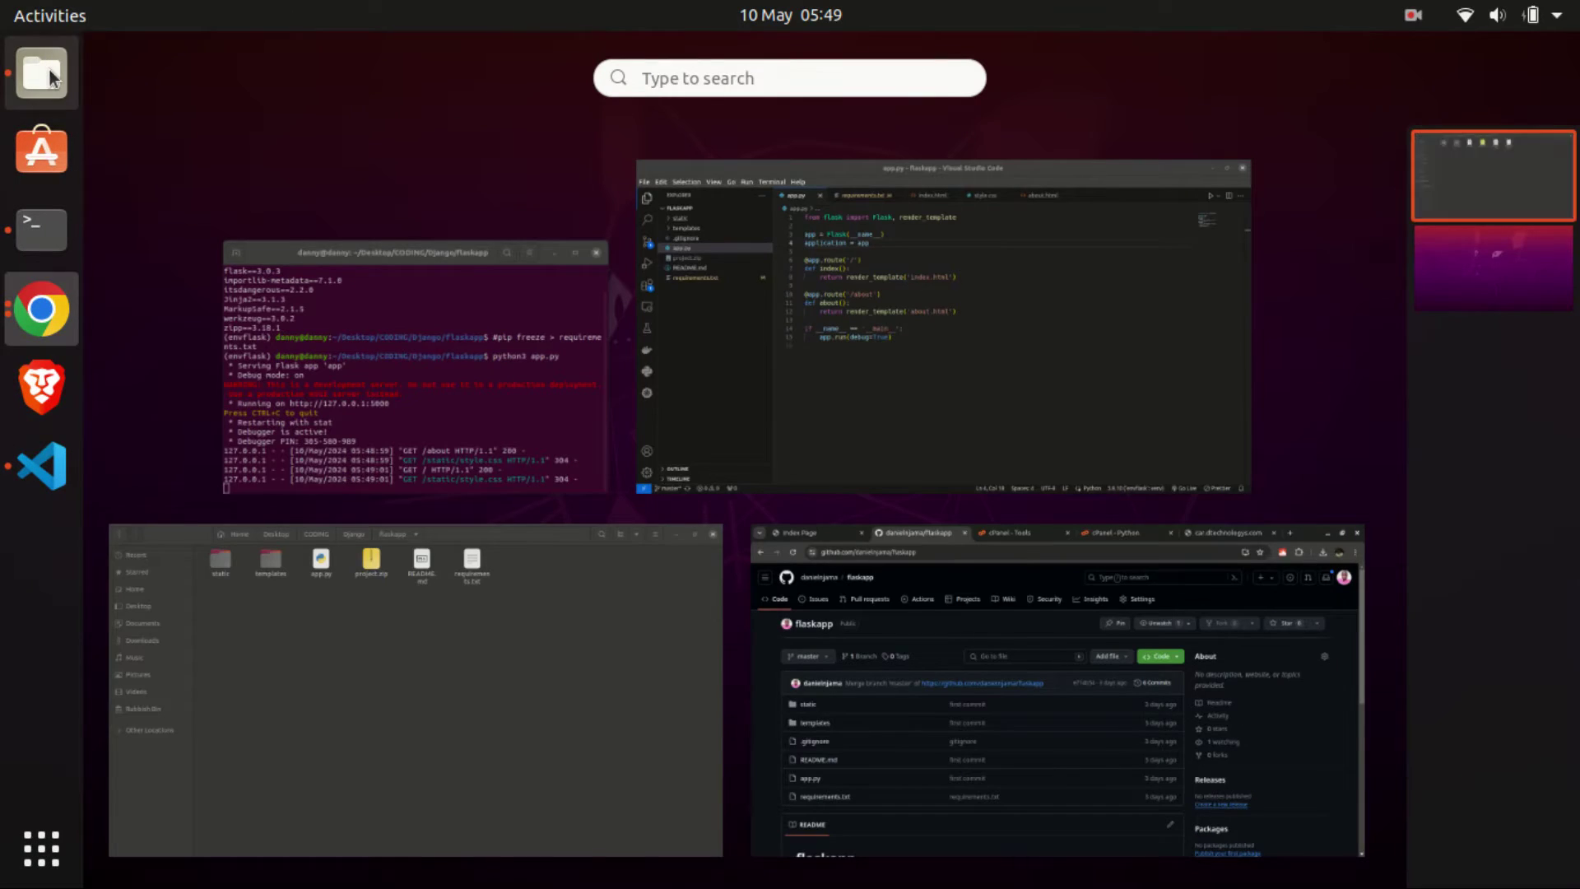
{"action": "left_click", "coordinate": [407, 441]}
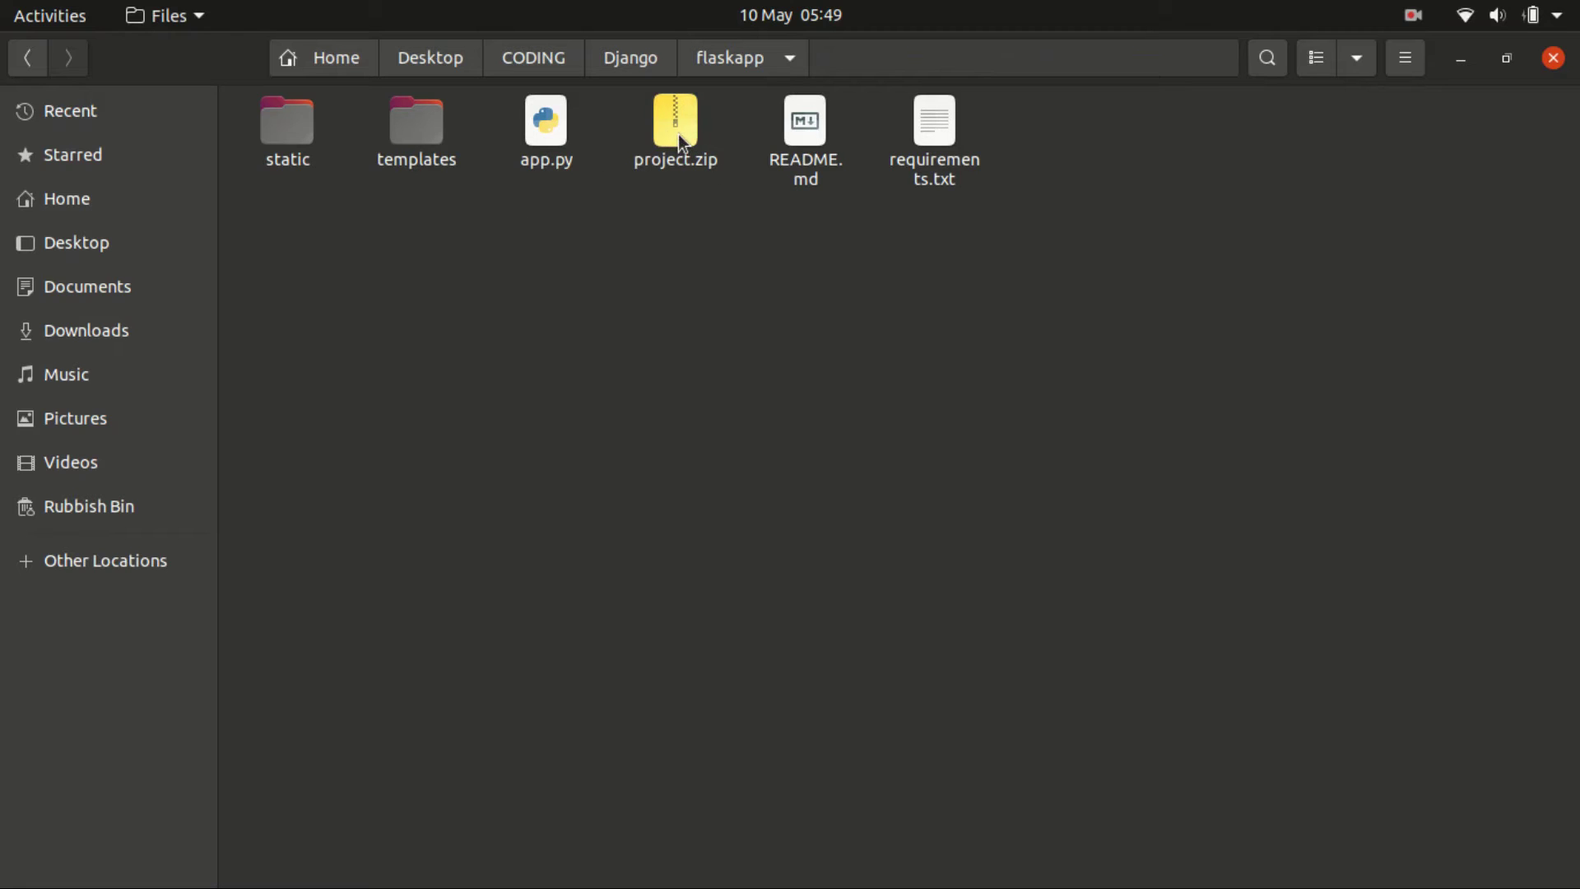
{"action": "key", "text": "alt+Tab"}
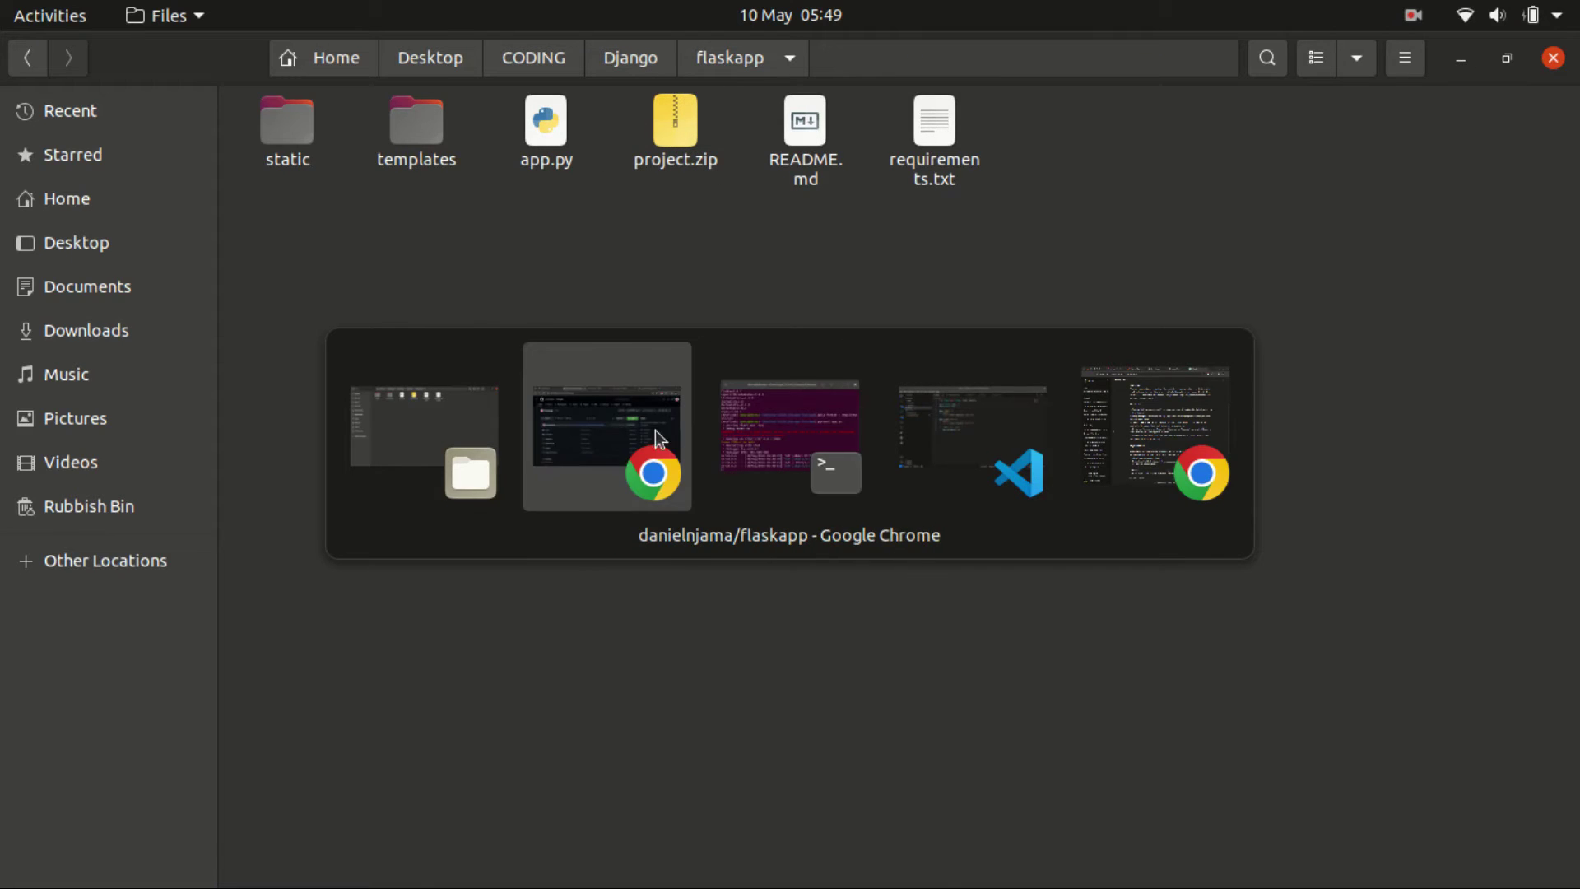
{"action": "left_click", "coordinate": [562, 392]}
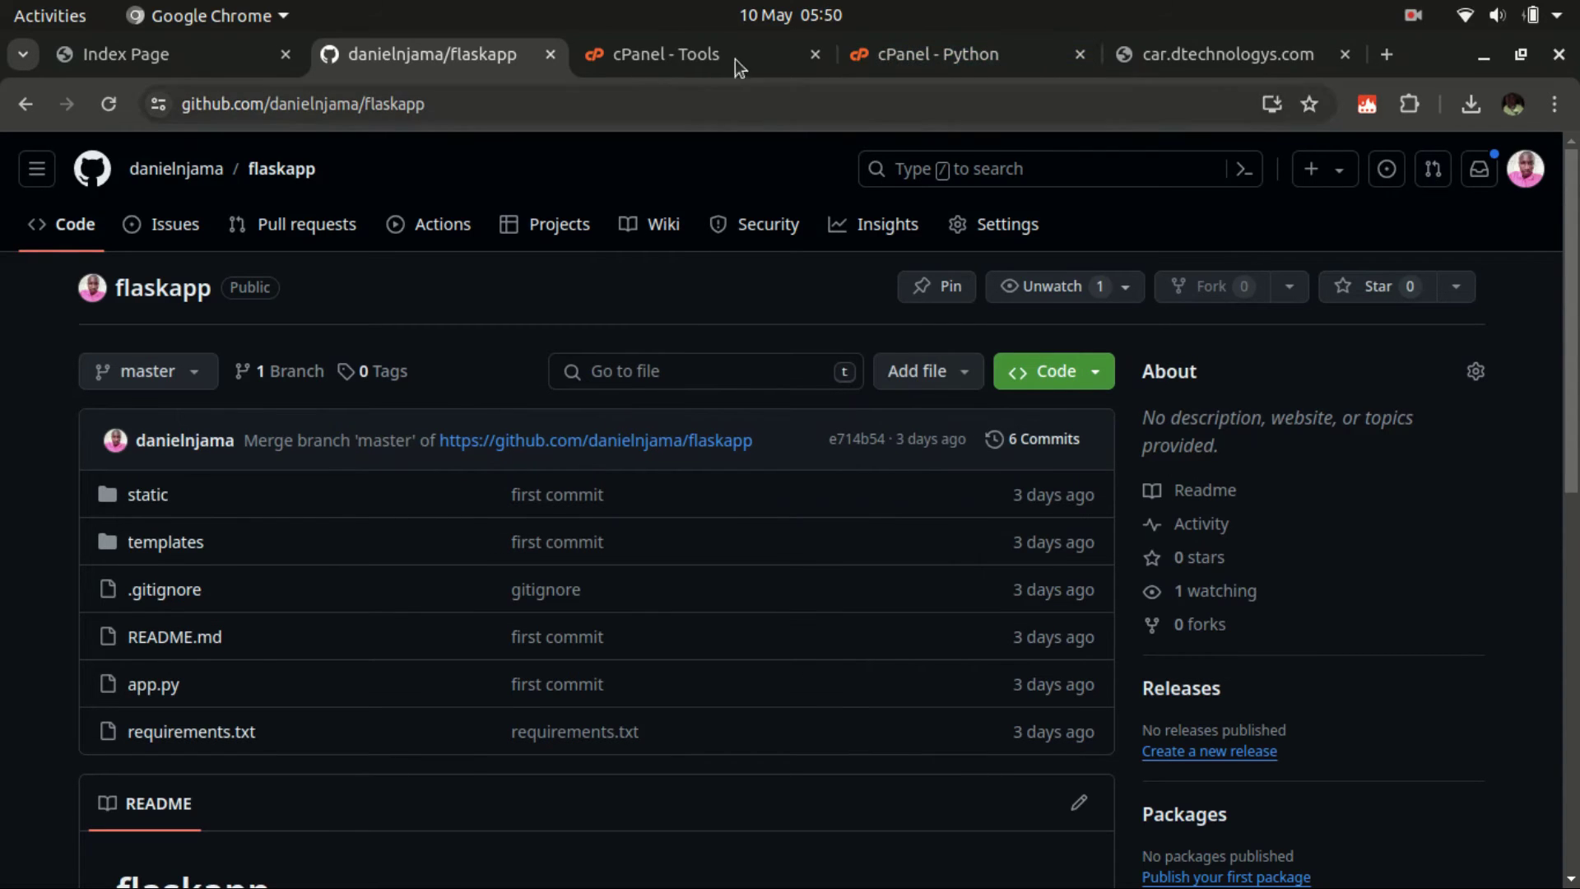
Find and open File Manager in cPanel, go into the car.dtechnologys.com folder, and check it against the Python app's application root.
{"action": "left_click", "coordinate": [878, 51]}
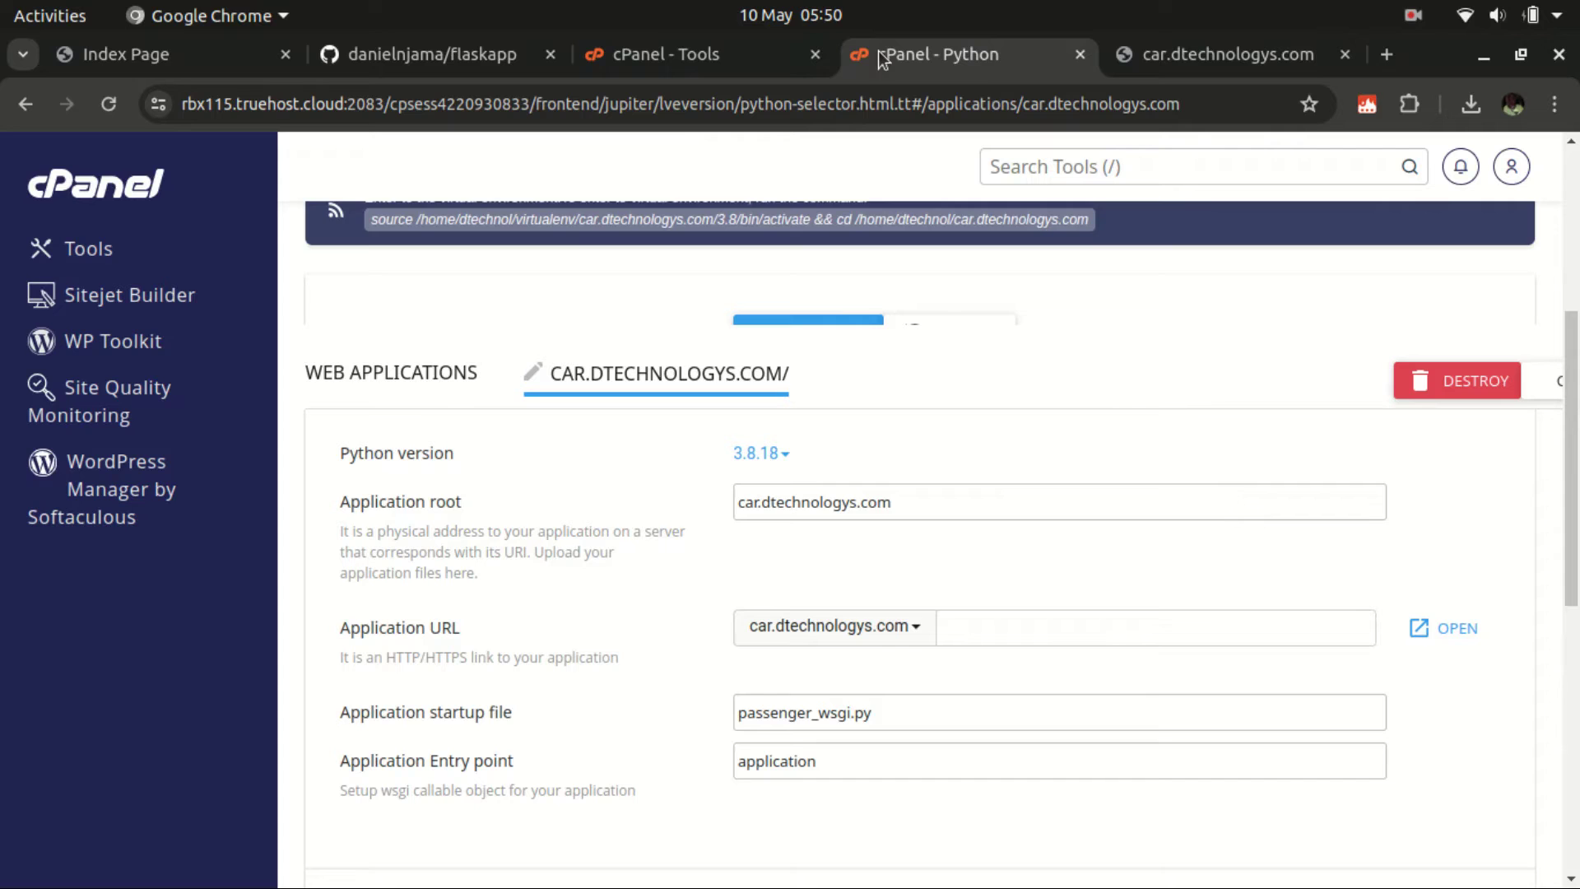
{"action": "left_click", "coordinate": [650, 49]}
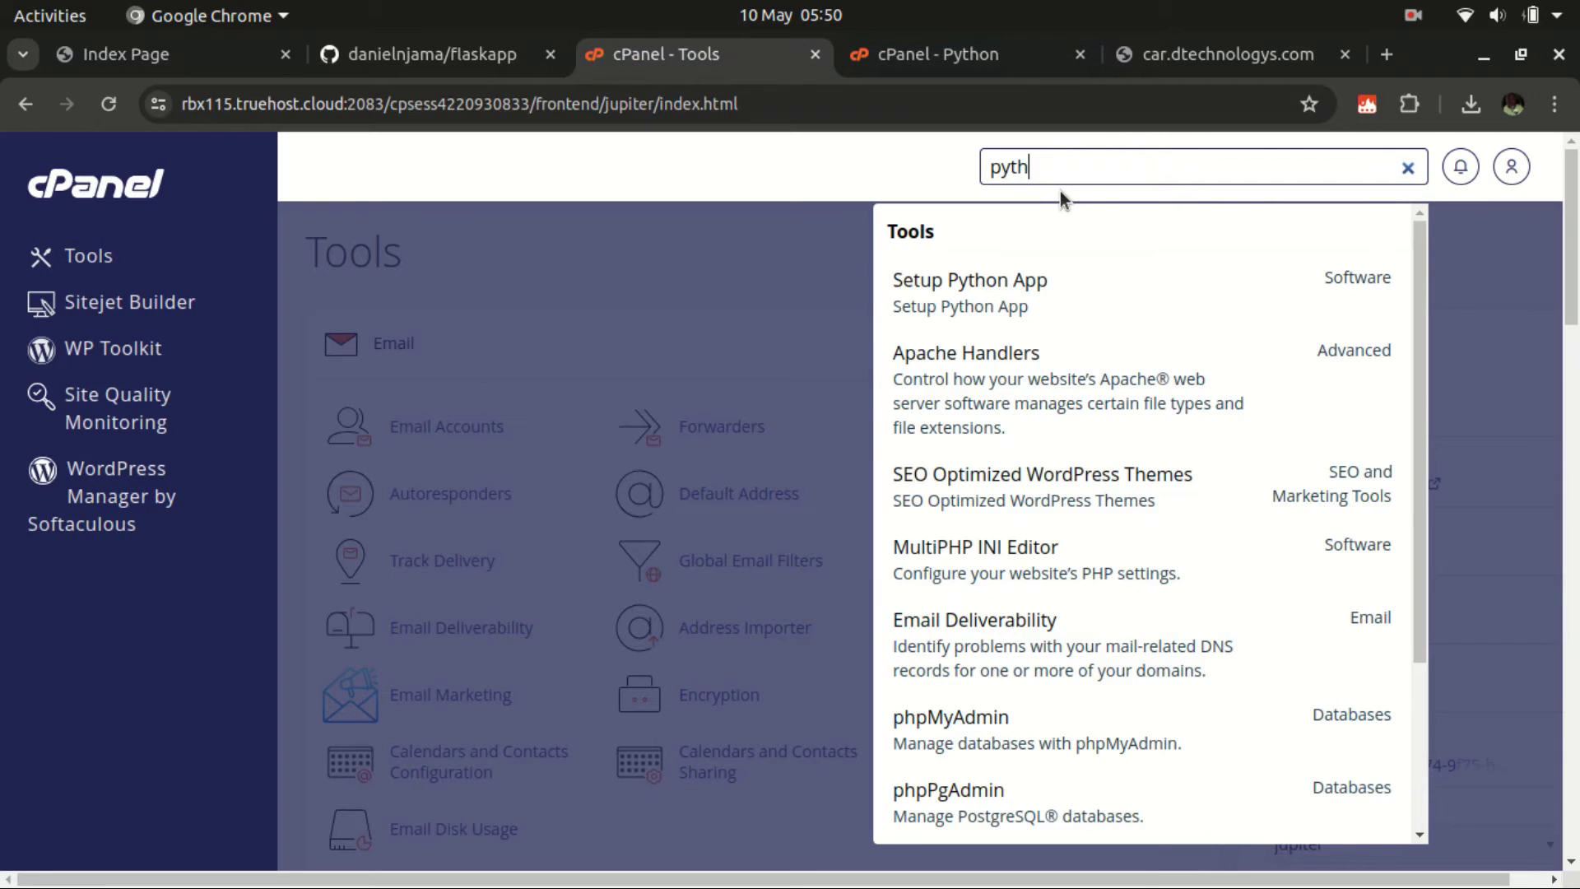
{"action": "key", "text": "ctrl+a"}
{"action": "type", "text": "file"}
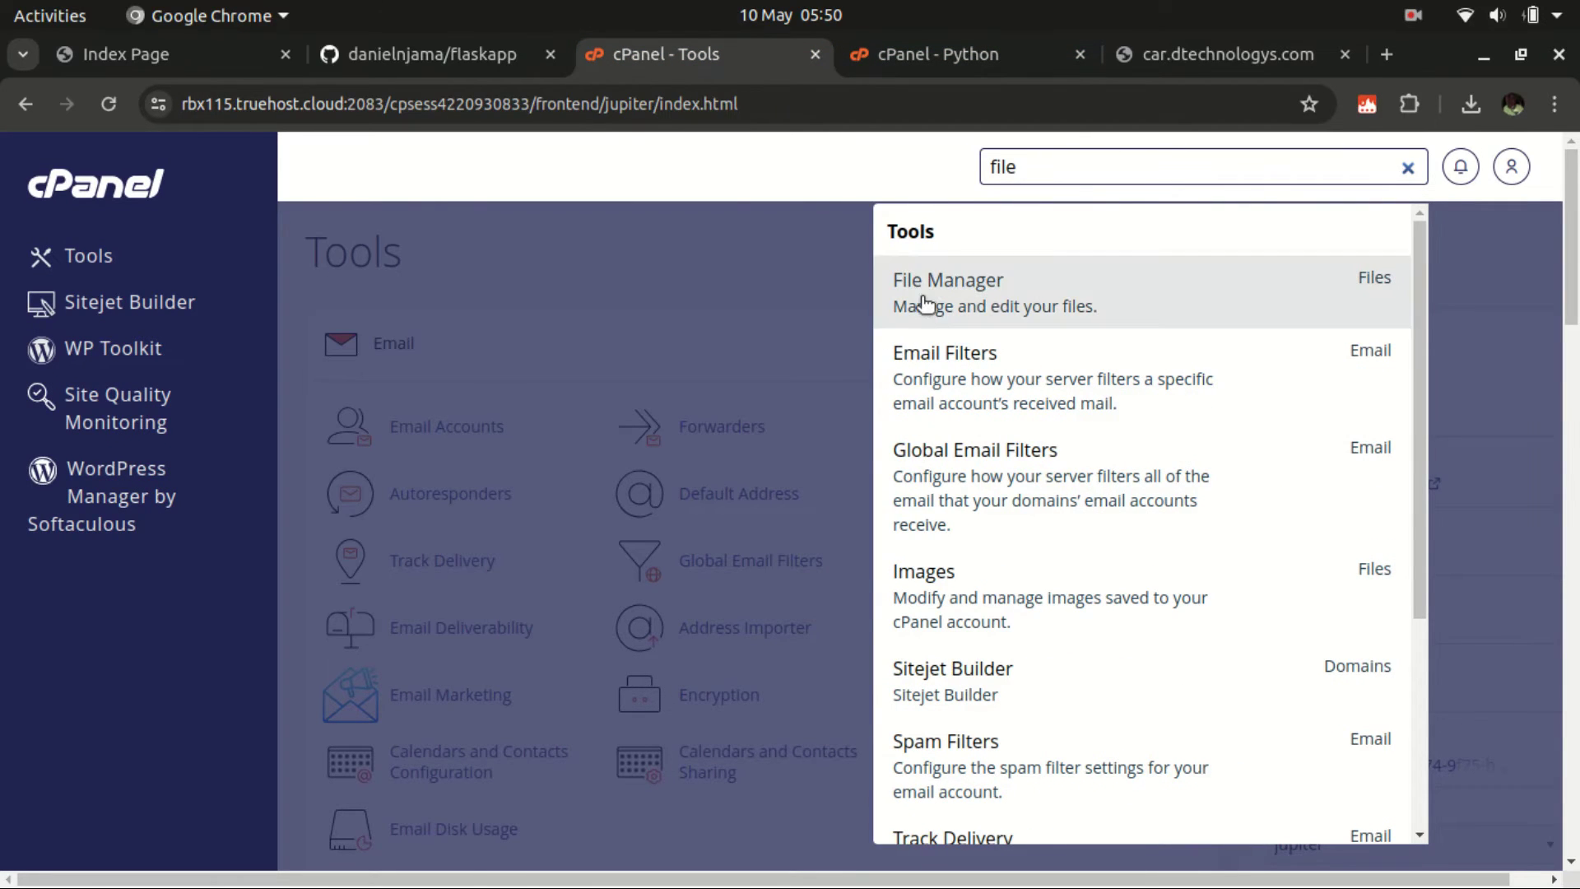
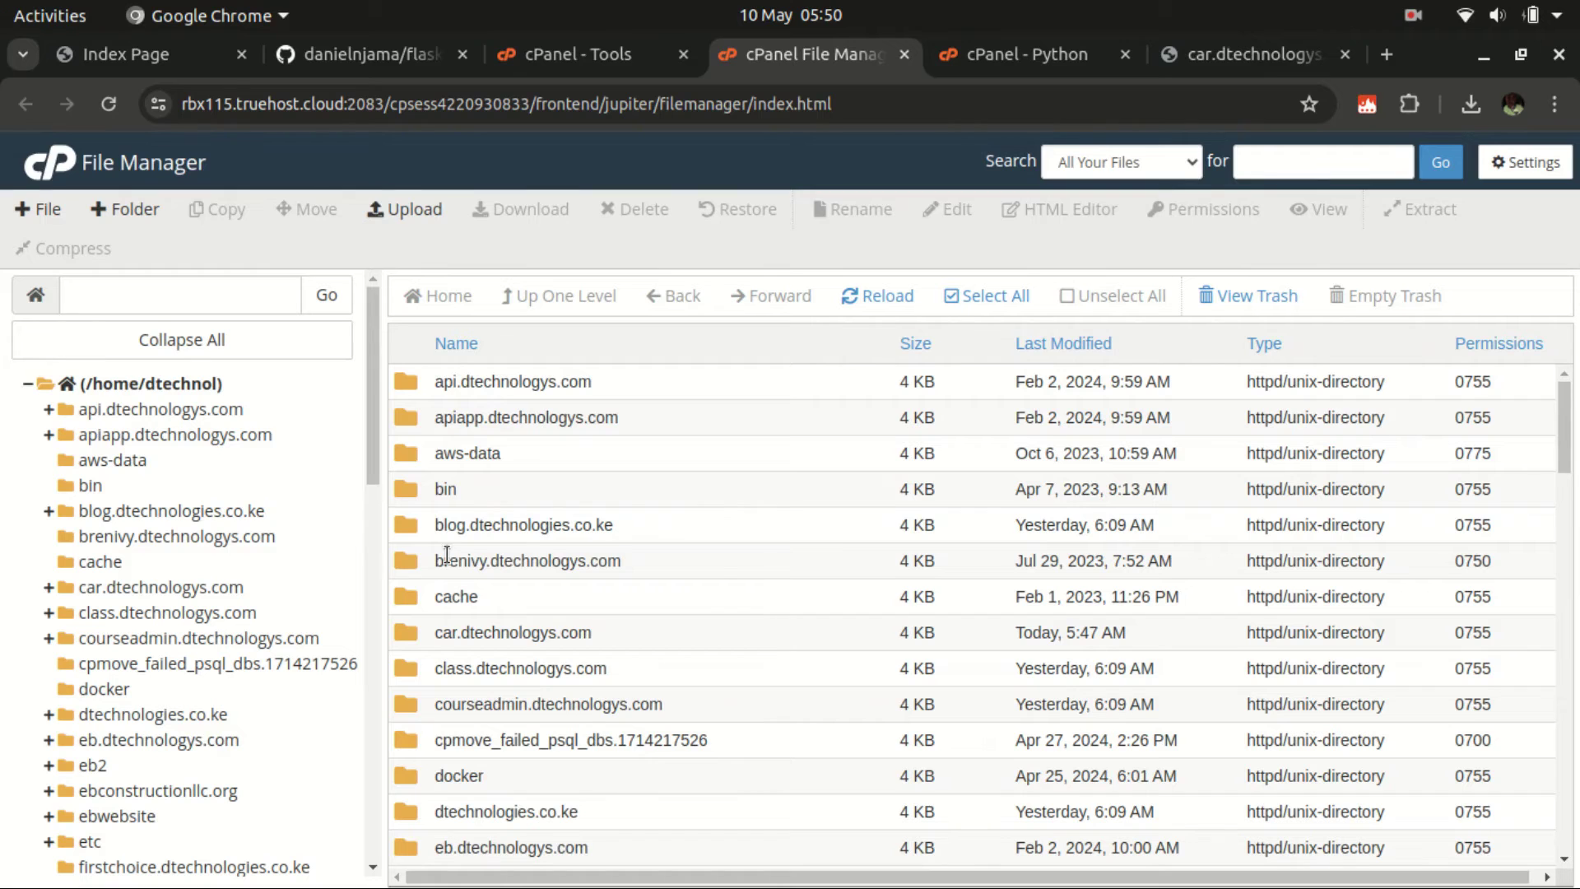
{"action": "double_click", "coordinate": [410, 634]}
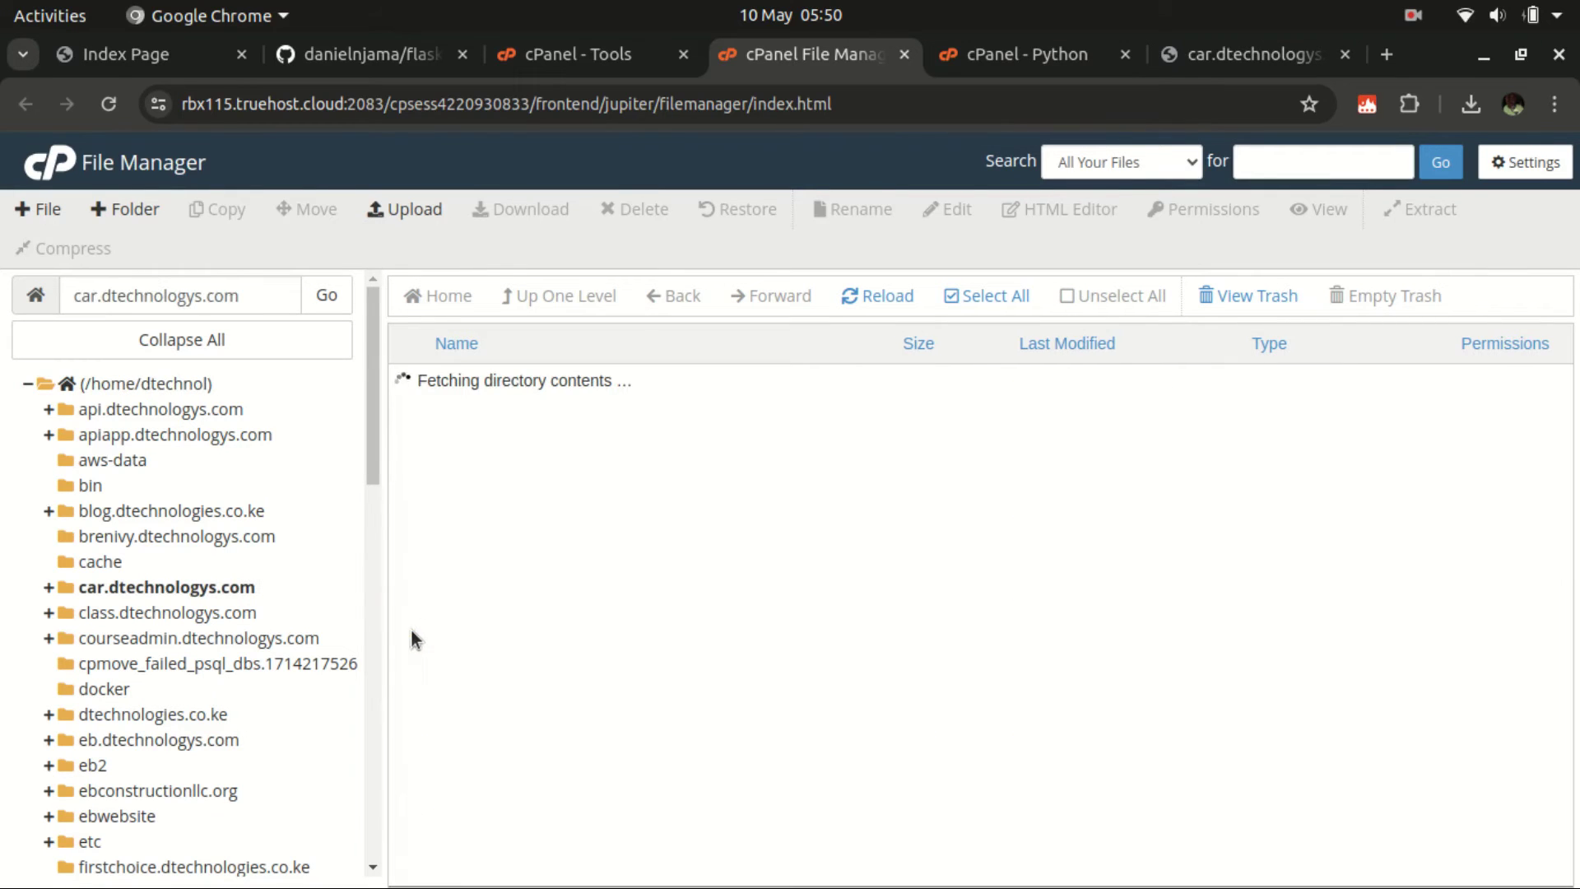
{"action": "left_click", "coordinate": [1078, 61]}
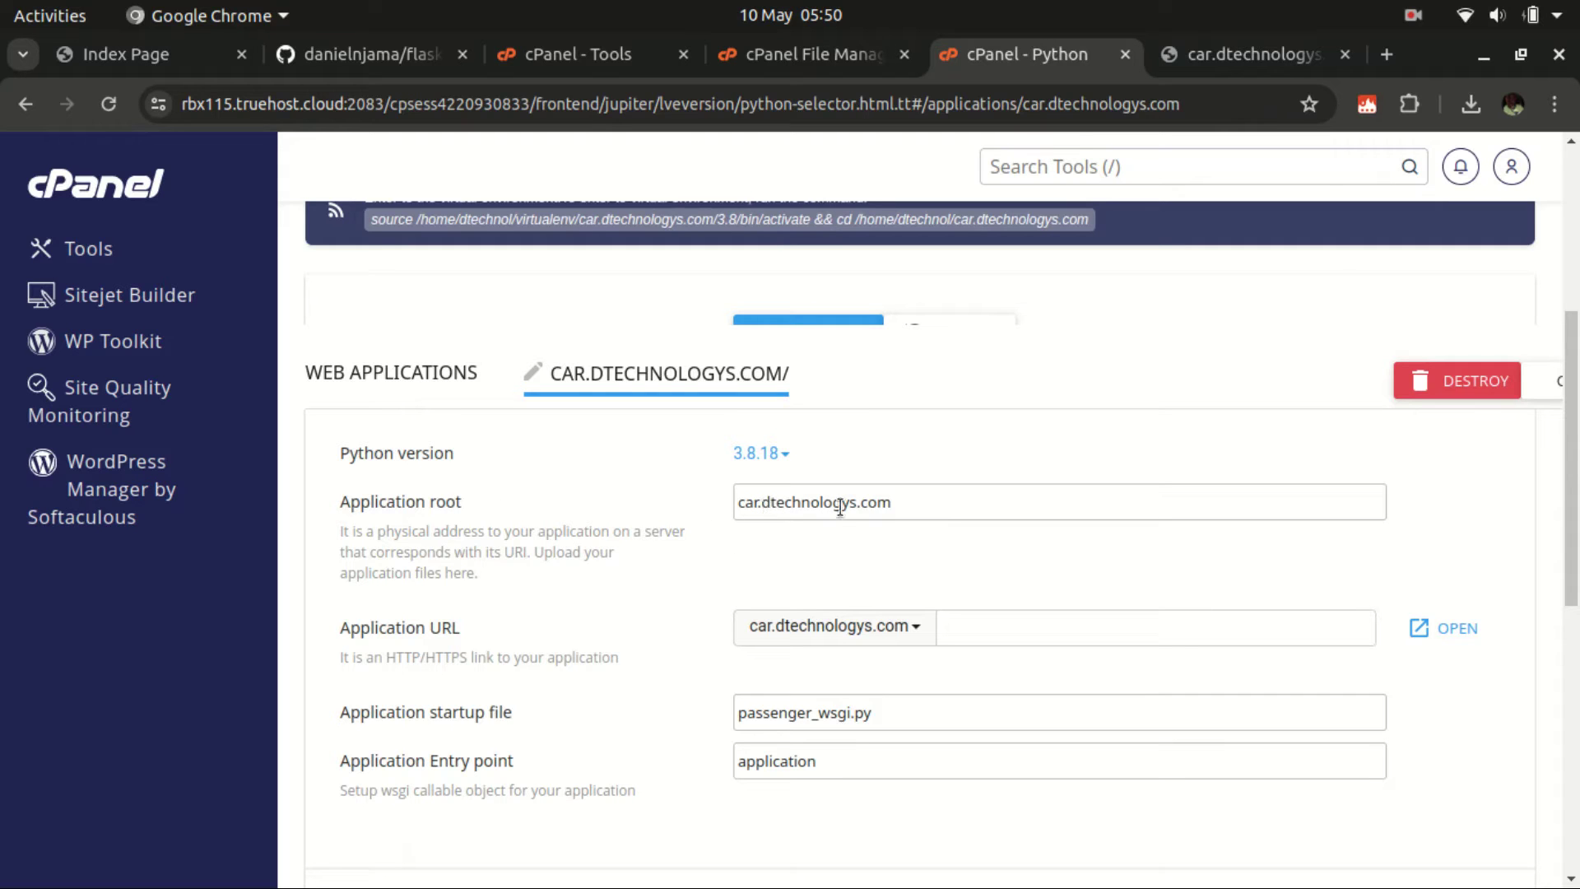
{"action": "left_click", "coordinate": [763, 49]}
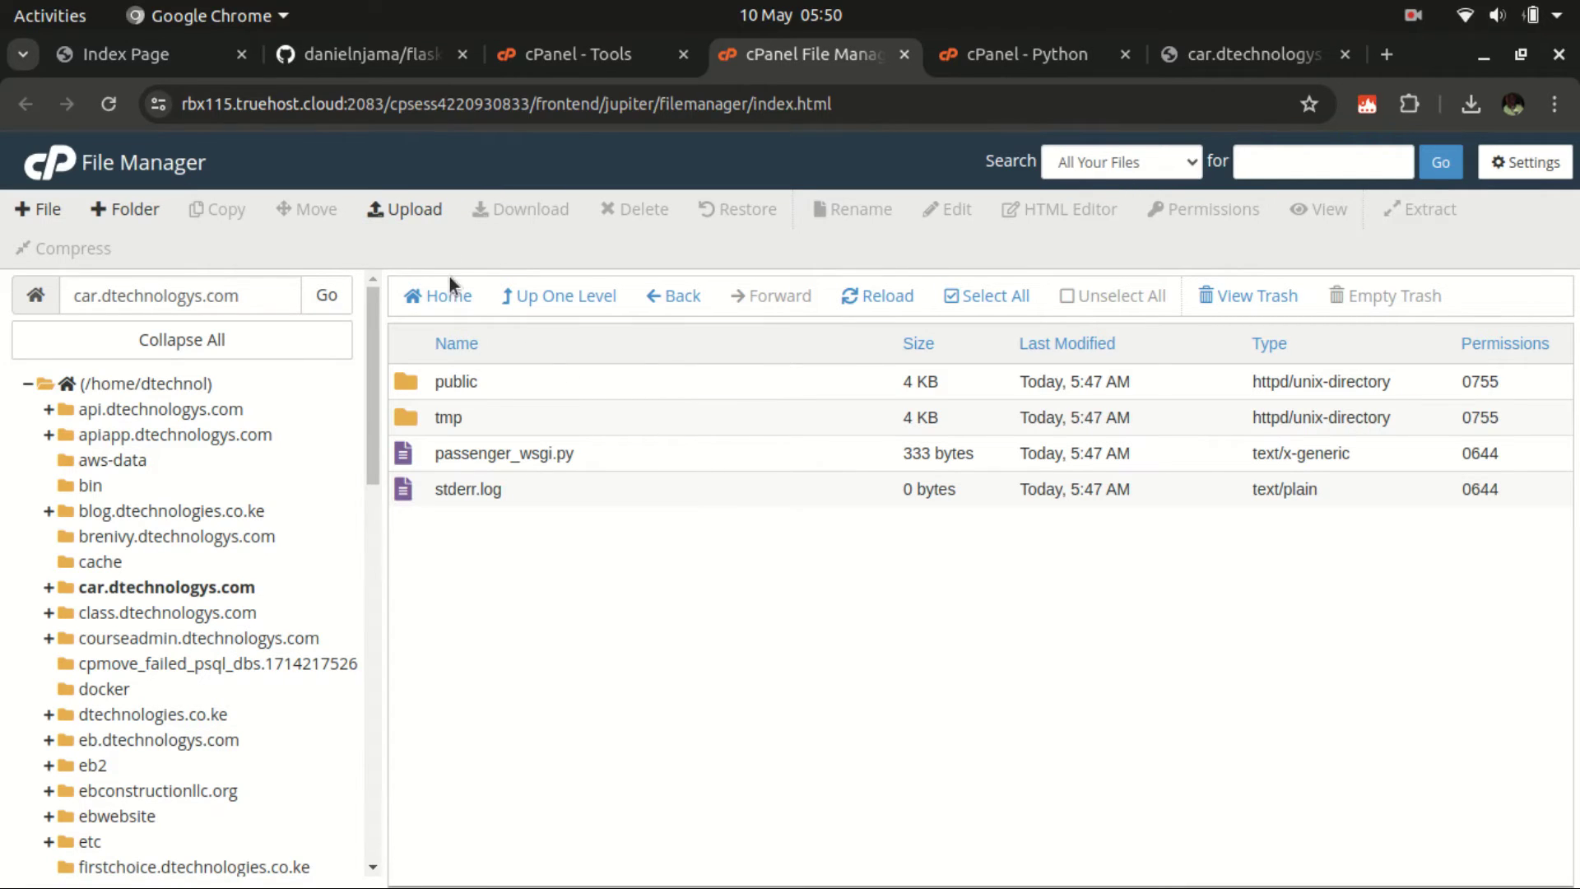
Upload project.zip from Desktop/CODING/Django/flaskapp to the car.dtechnologys.com folder and return to that folder's listing.
{"action": "left_click", "coordinate": [406, 210]}
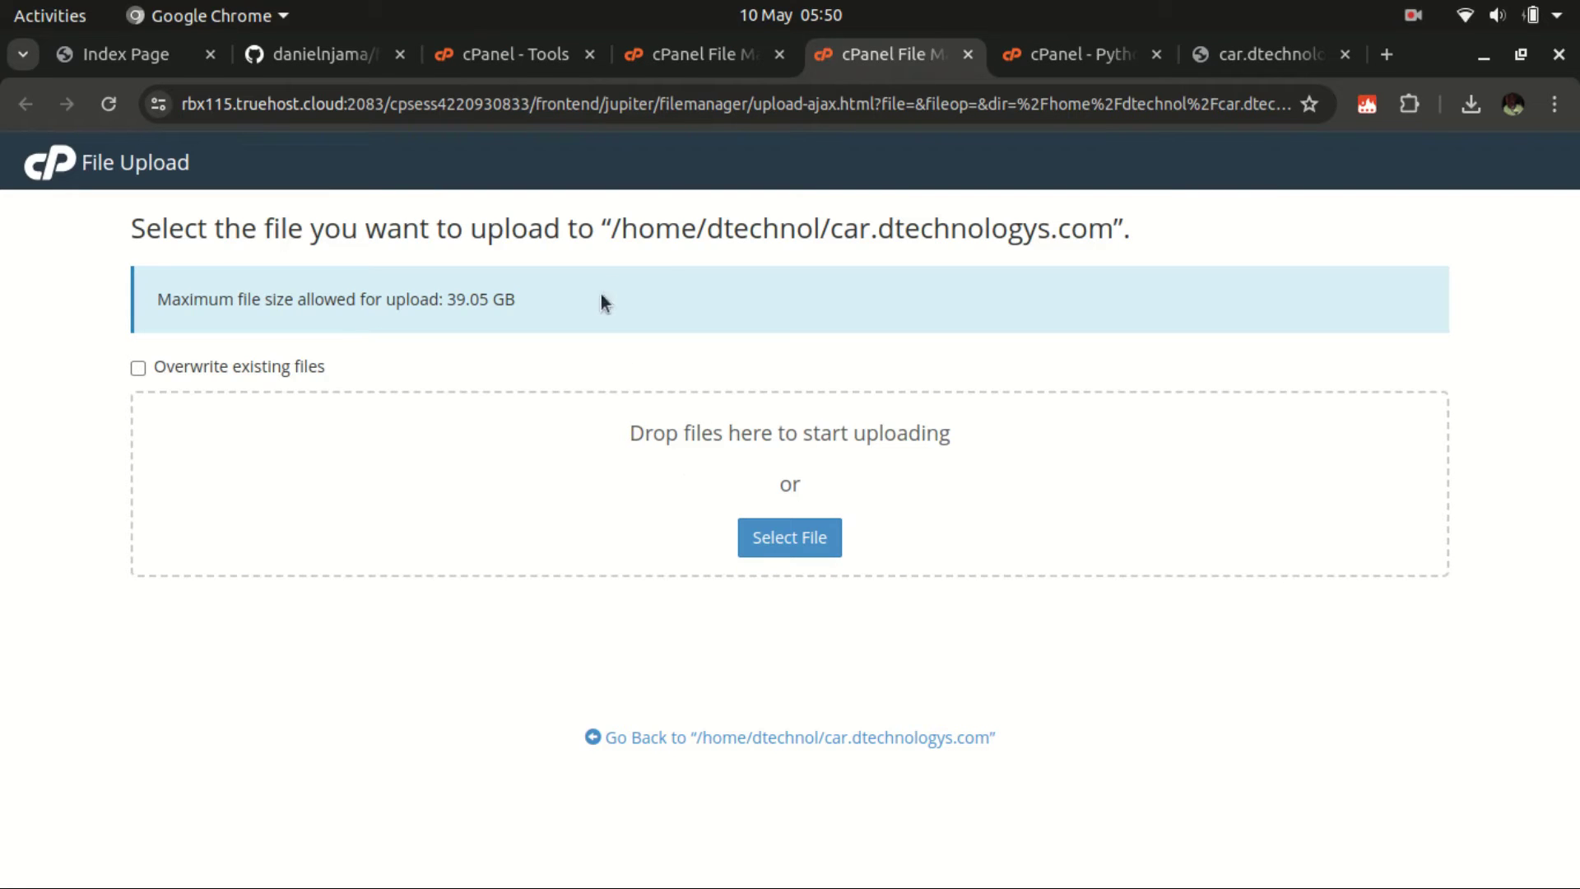
{"action": "left_click", "coordinate": [779, 539]}
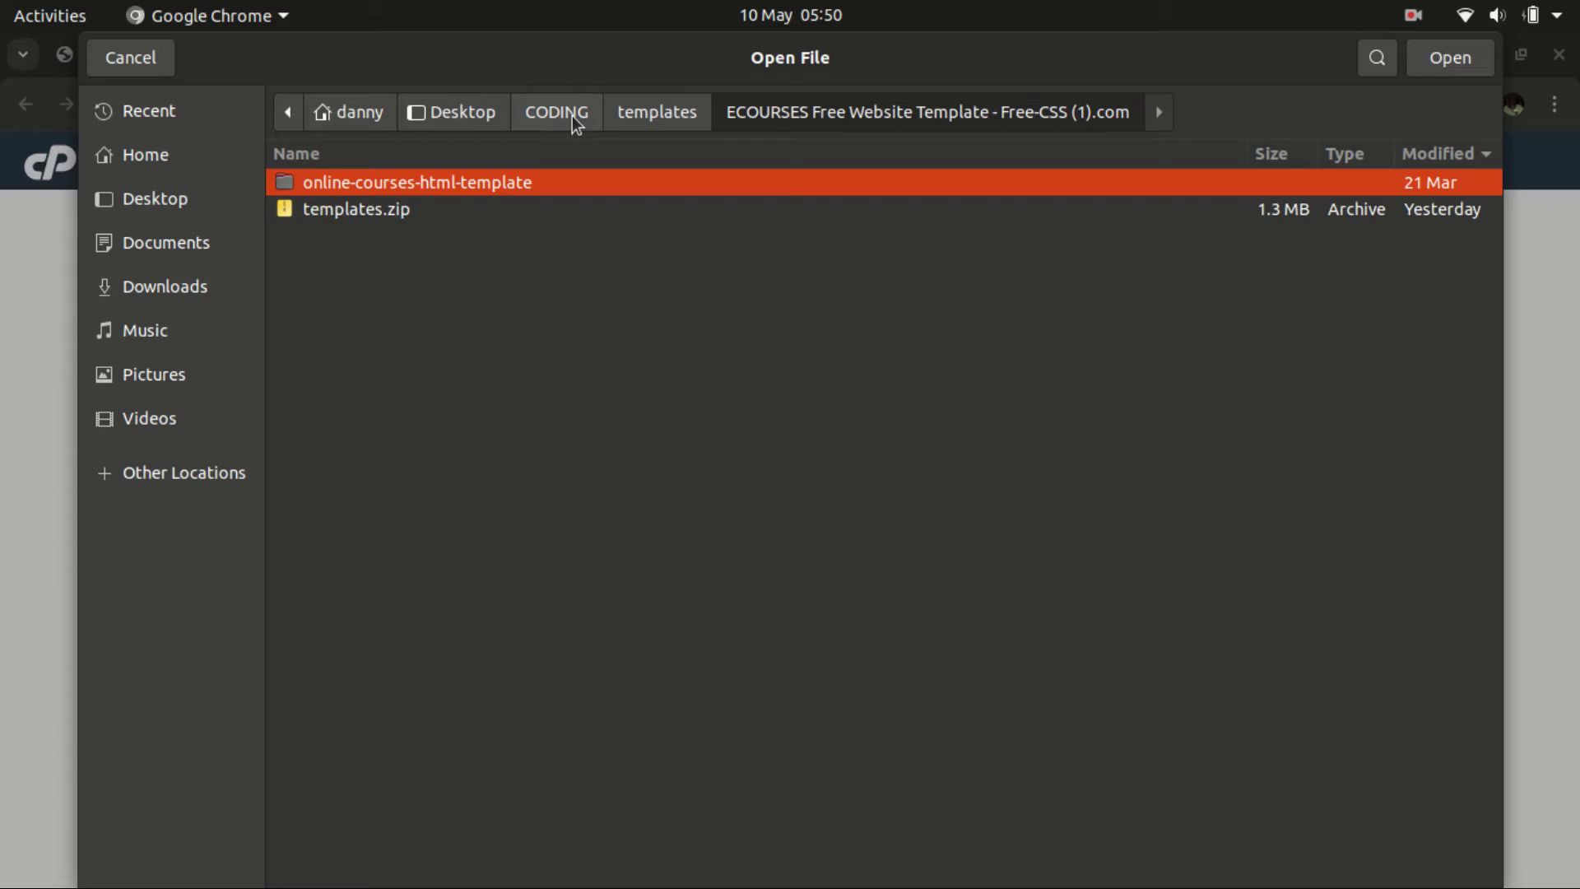
{"action": "left_click", "coordinate": [555, 113]}
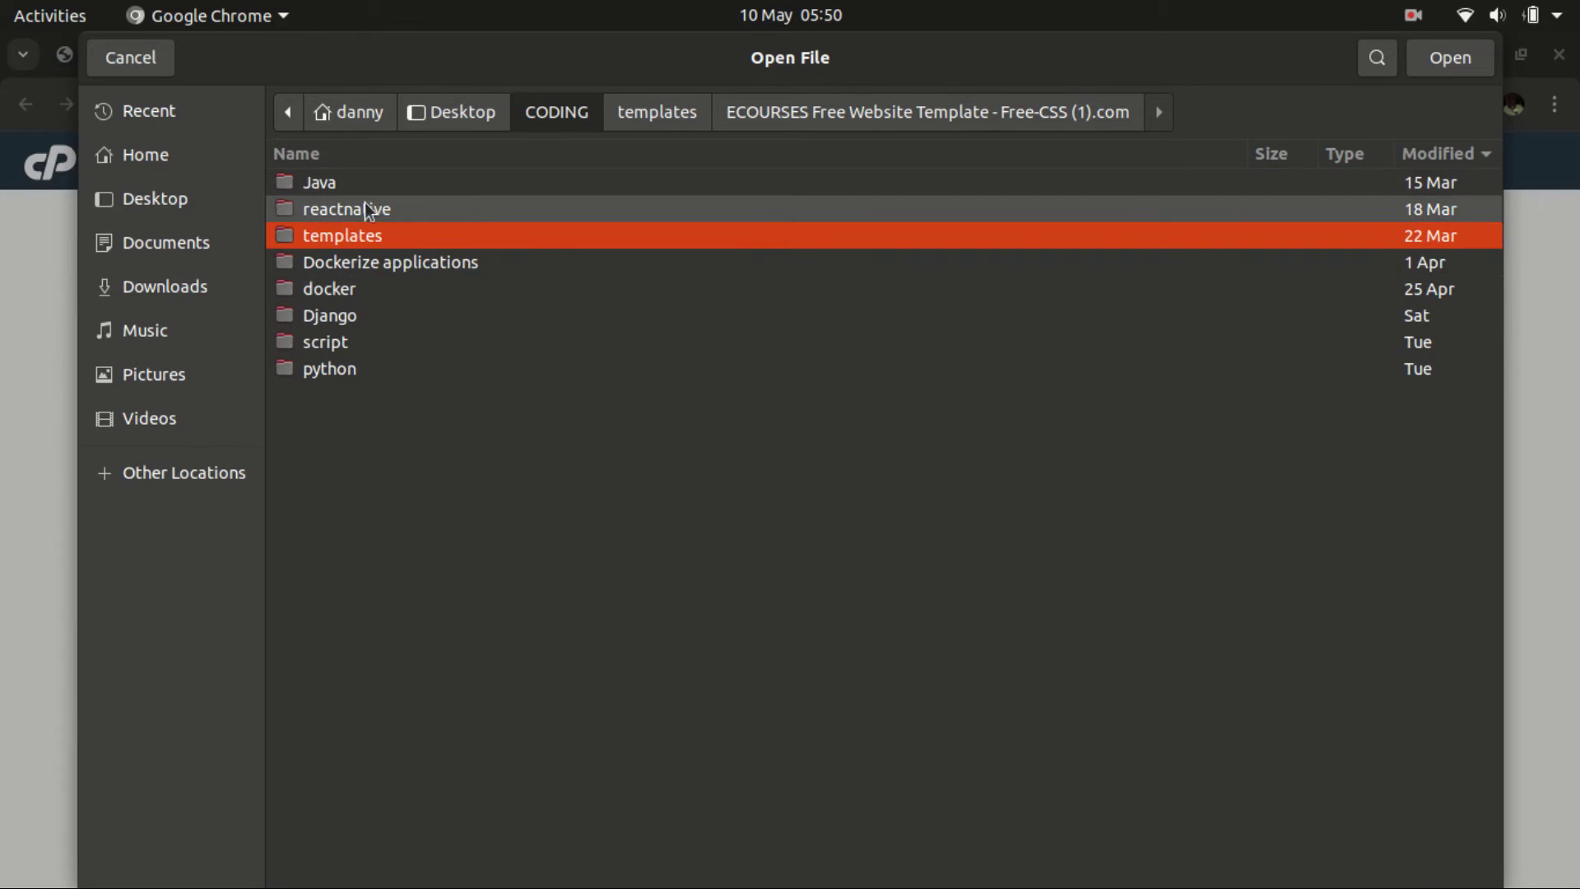
{"action": "double_click", "coordinate": [347, 316]}
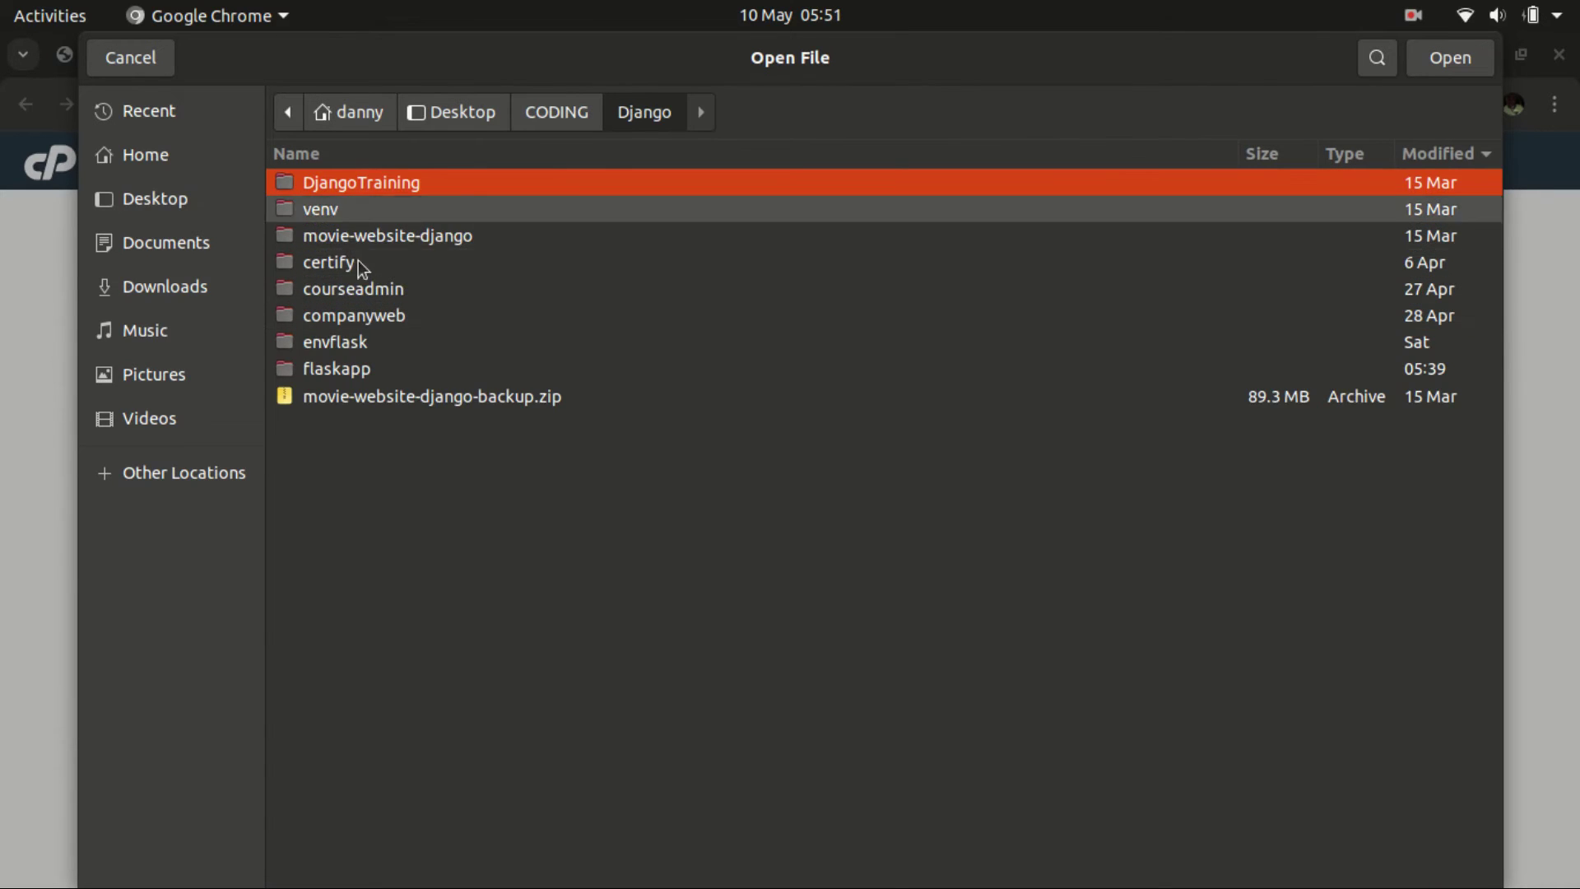
{"action": "double_click", "coordinate": [347, 368]}
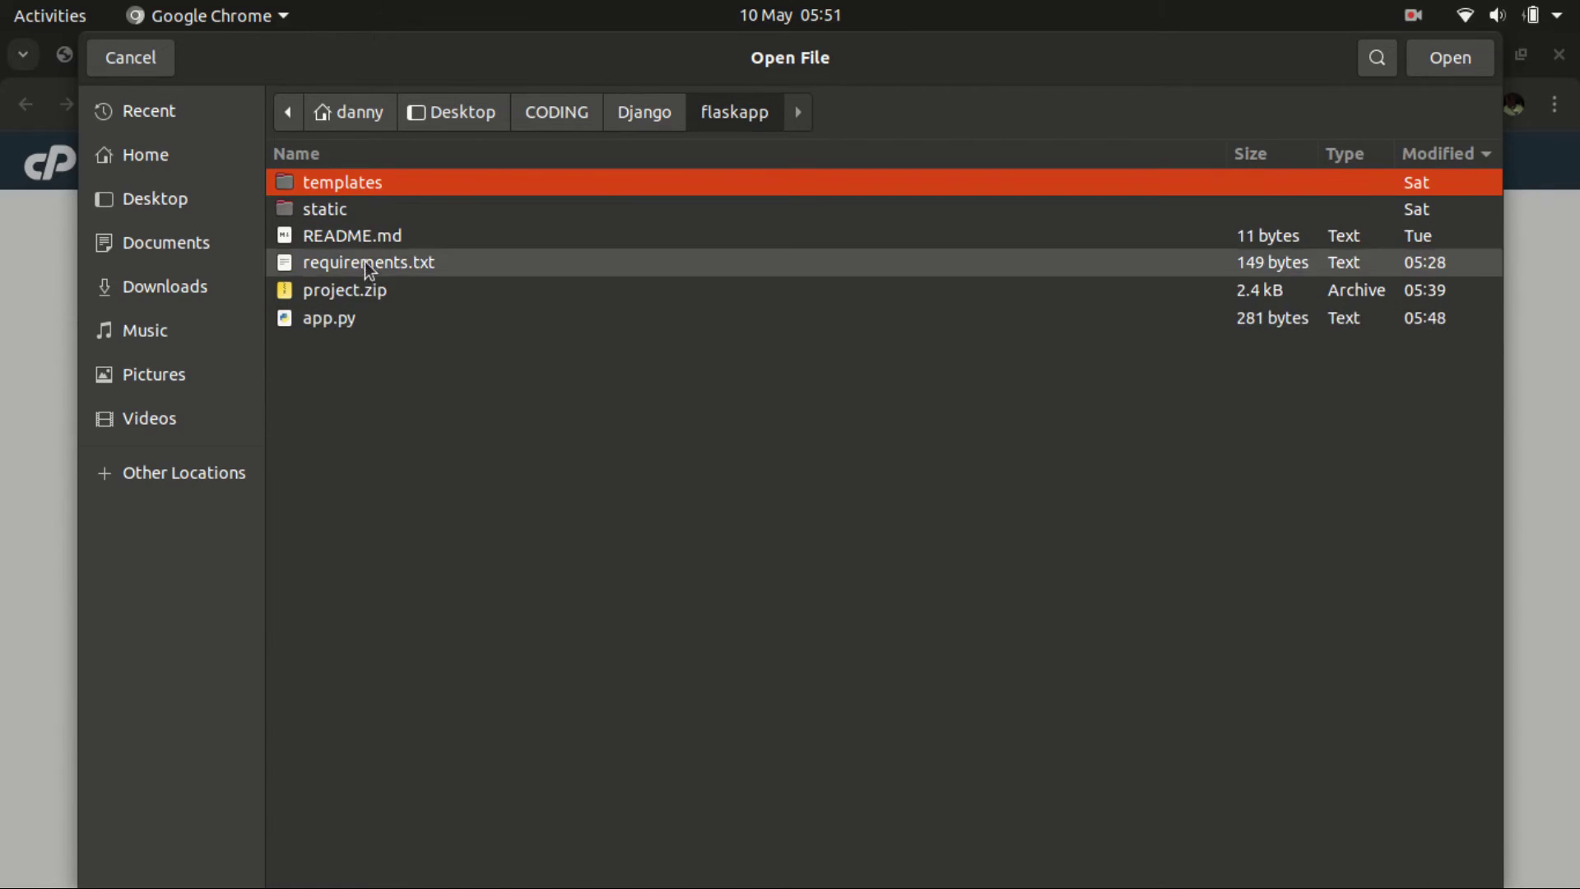
{"action": "left_click", "coordinate": [338, 298]}
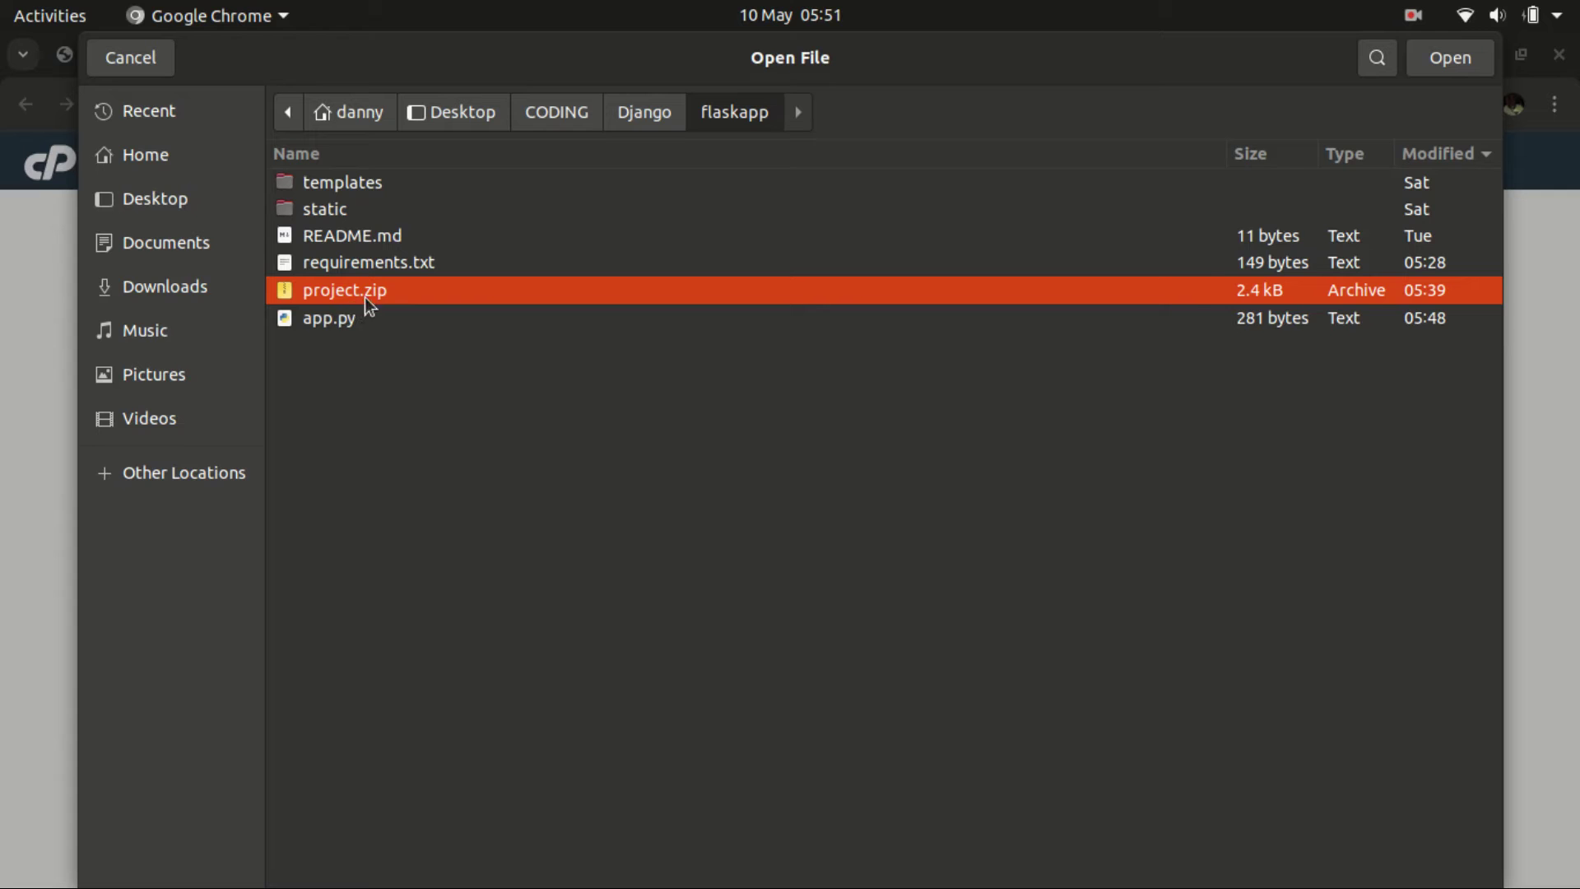
{"action": "left_click", "coordinate": [1446, 57]}
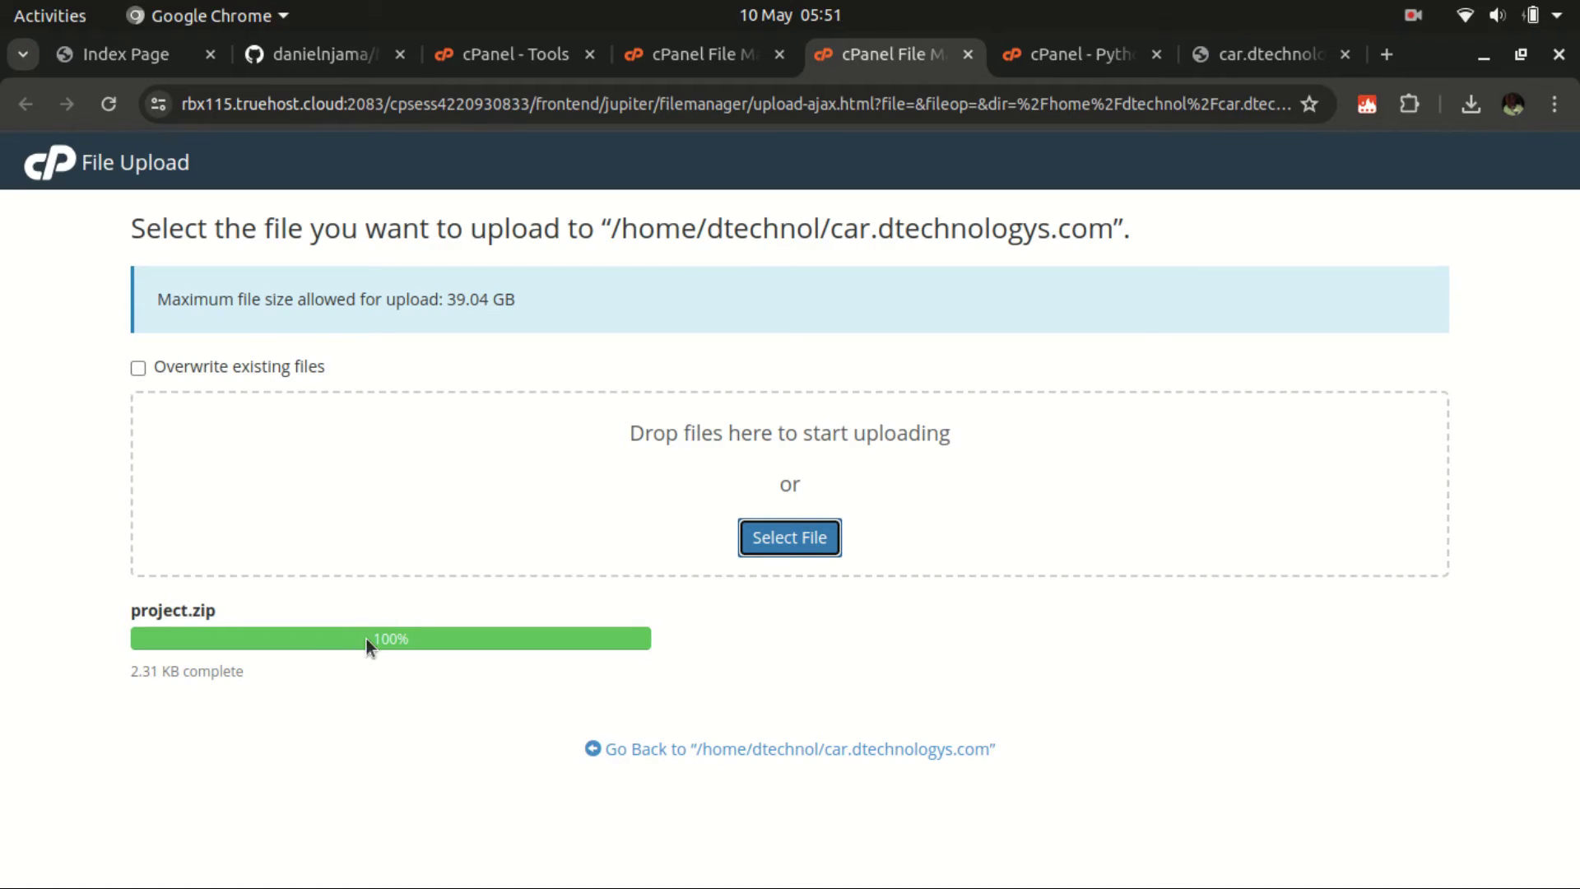
{"action": "left_click", "coordinate": [702, 748]}
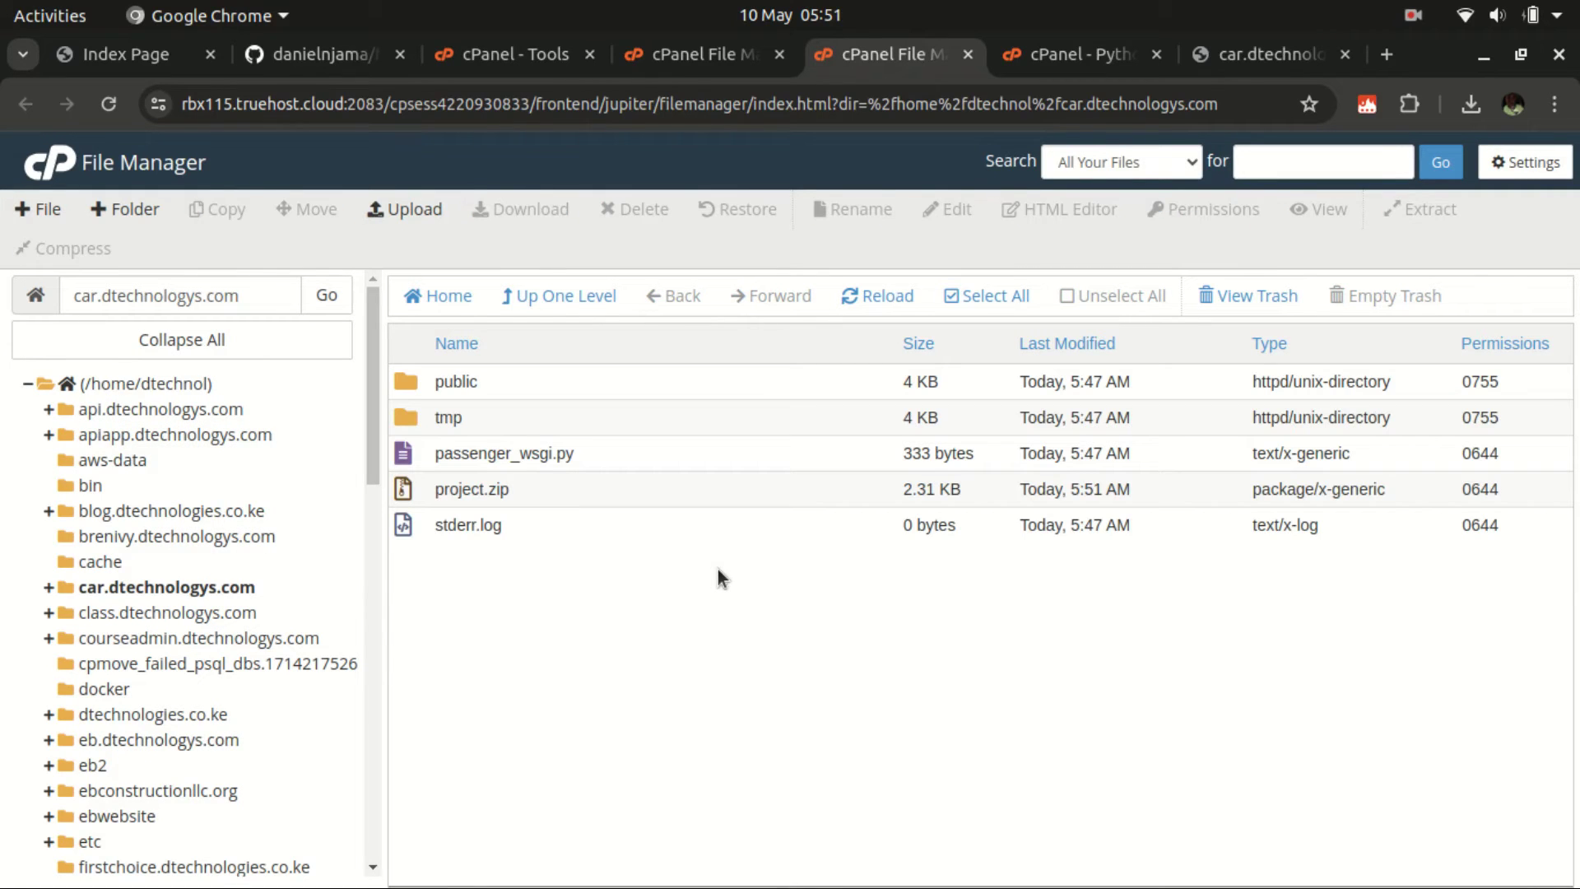
Extract project.zip into the car.dtechnologys.com folder and dismiss the extraction results.
{"action": "left_click", "coordinate": [458, 492]}
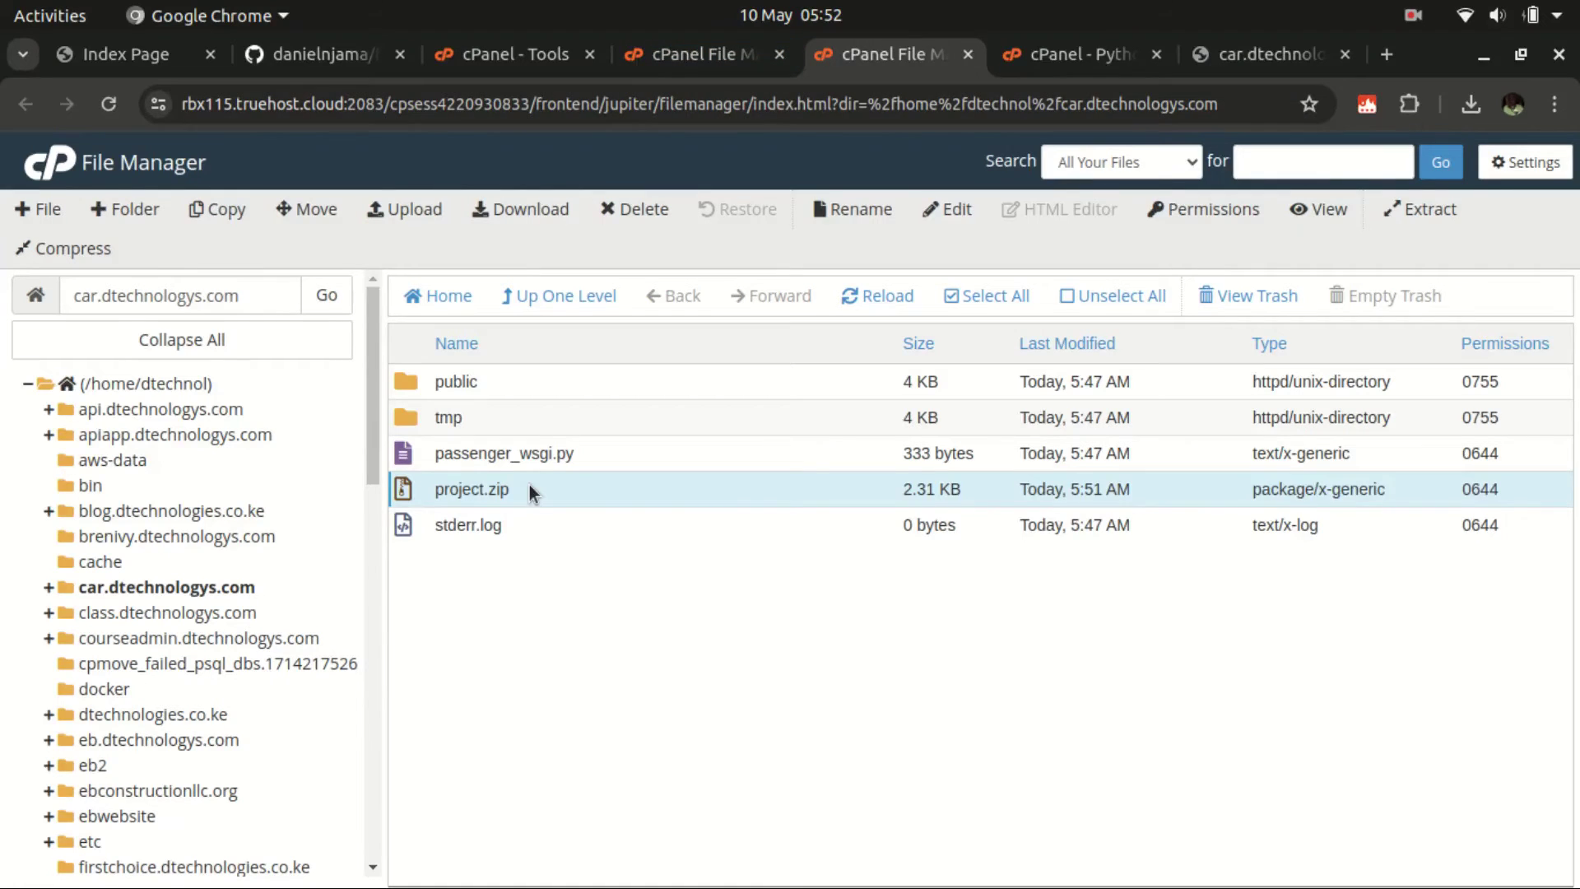
{"action": "right_click", "coordinate": [493, 487]}
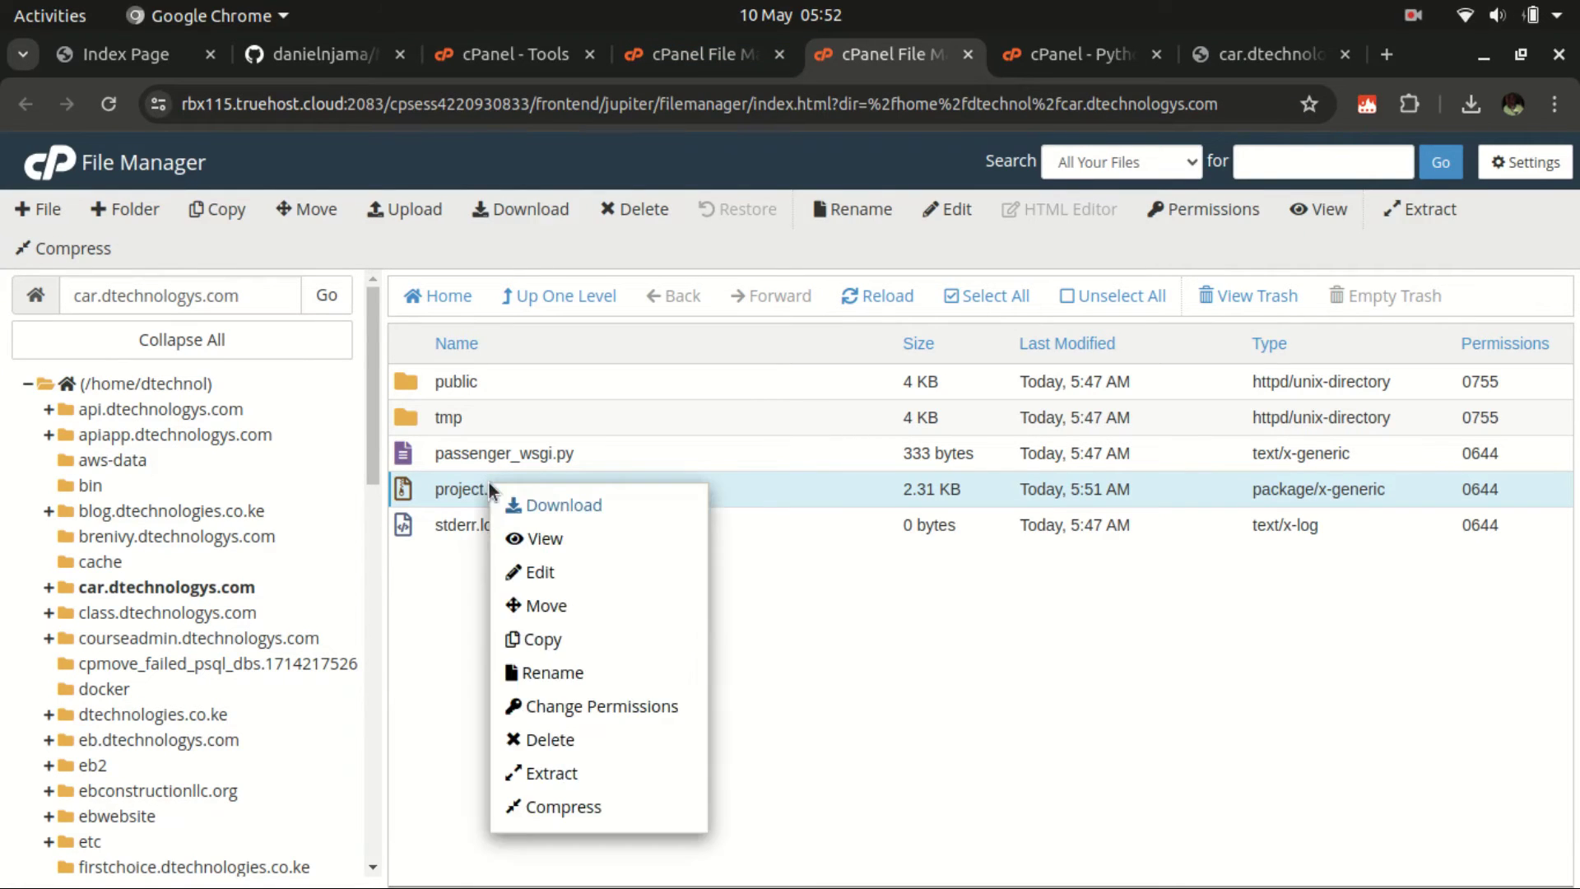
{"action": "left_click", "coordinate": [572, 774]}
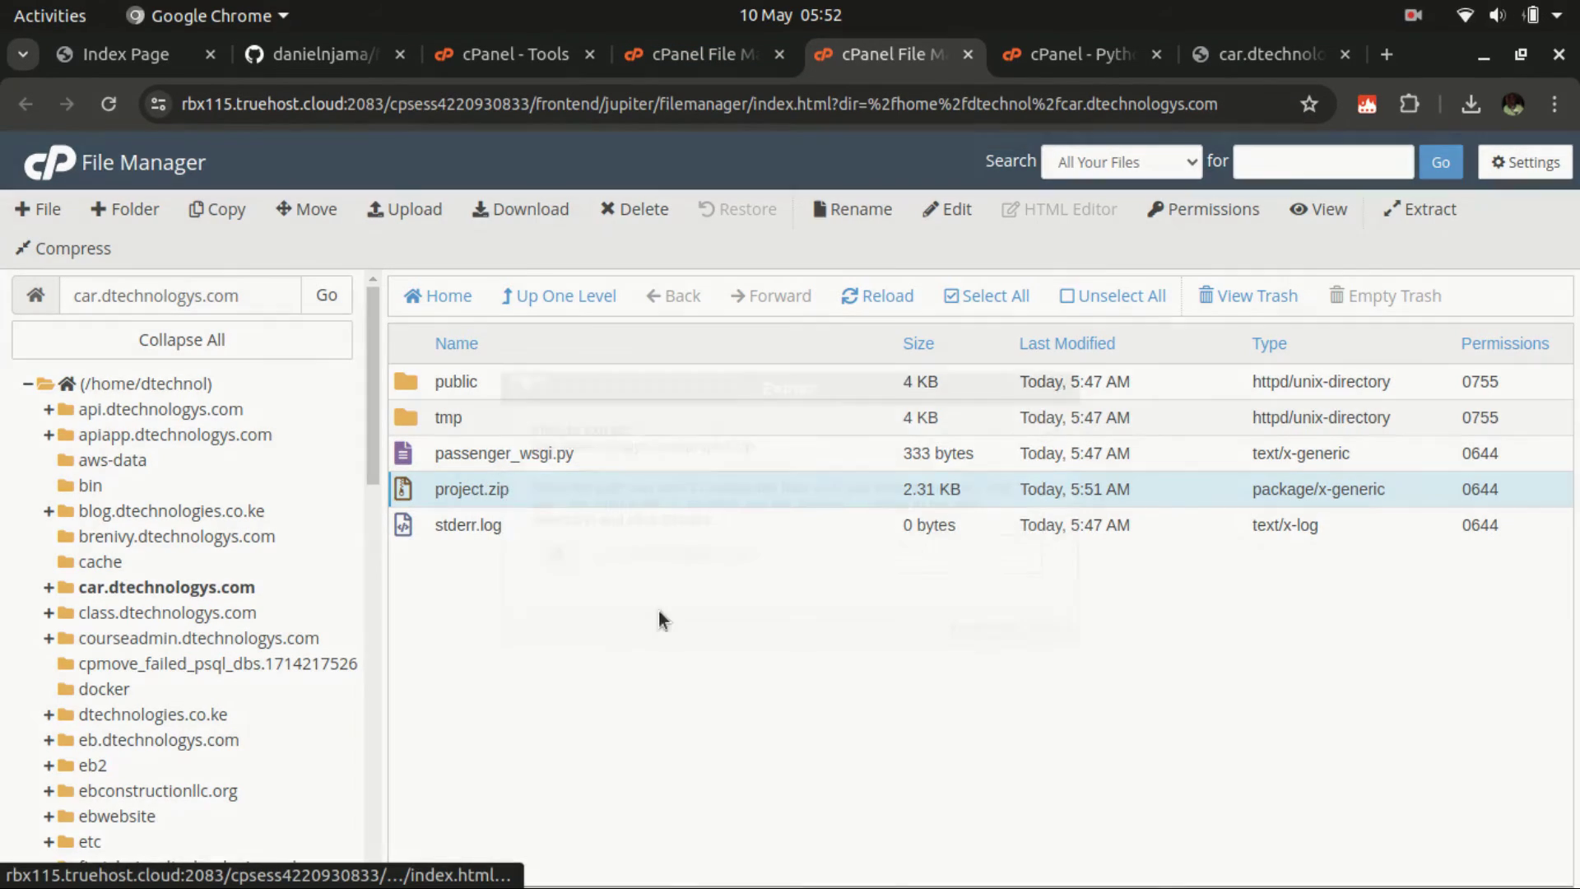
{"action": "left_click", "coordinate": [997, 629]}
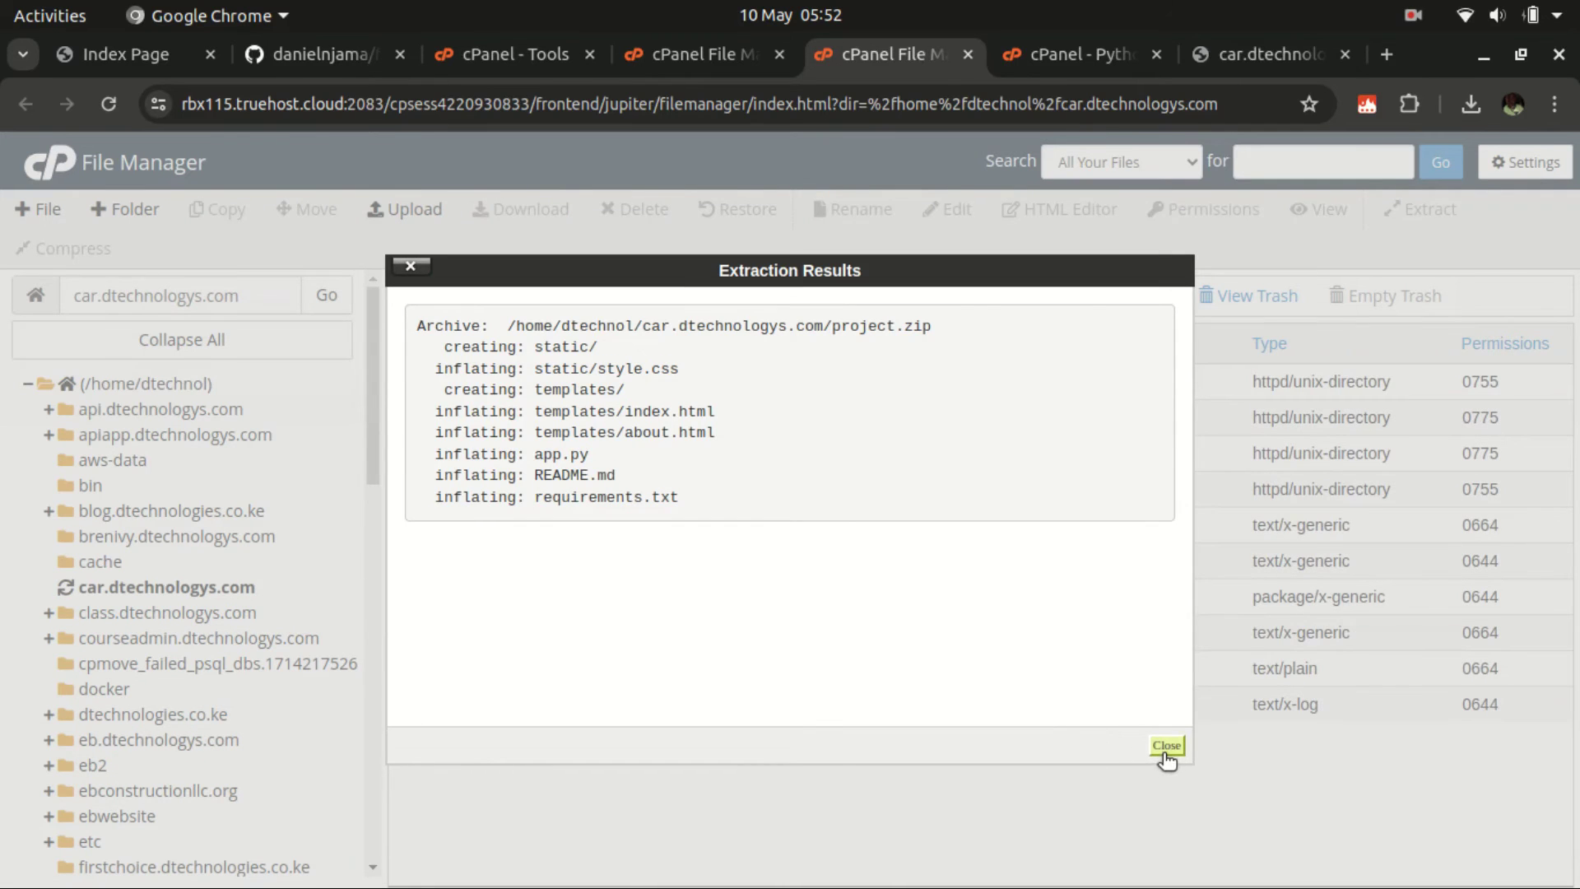
{"action": "left_click", "coordinate": [1166, 745]}
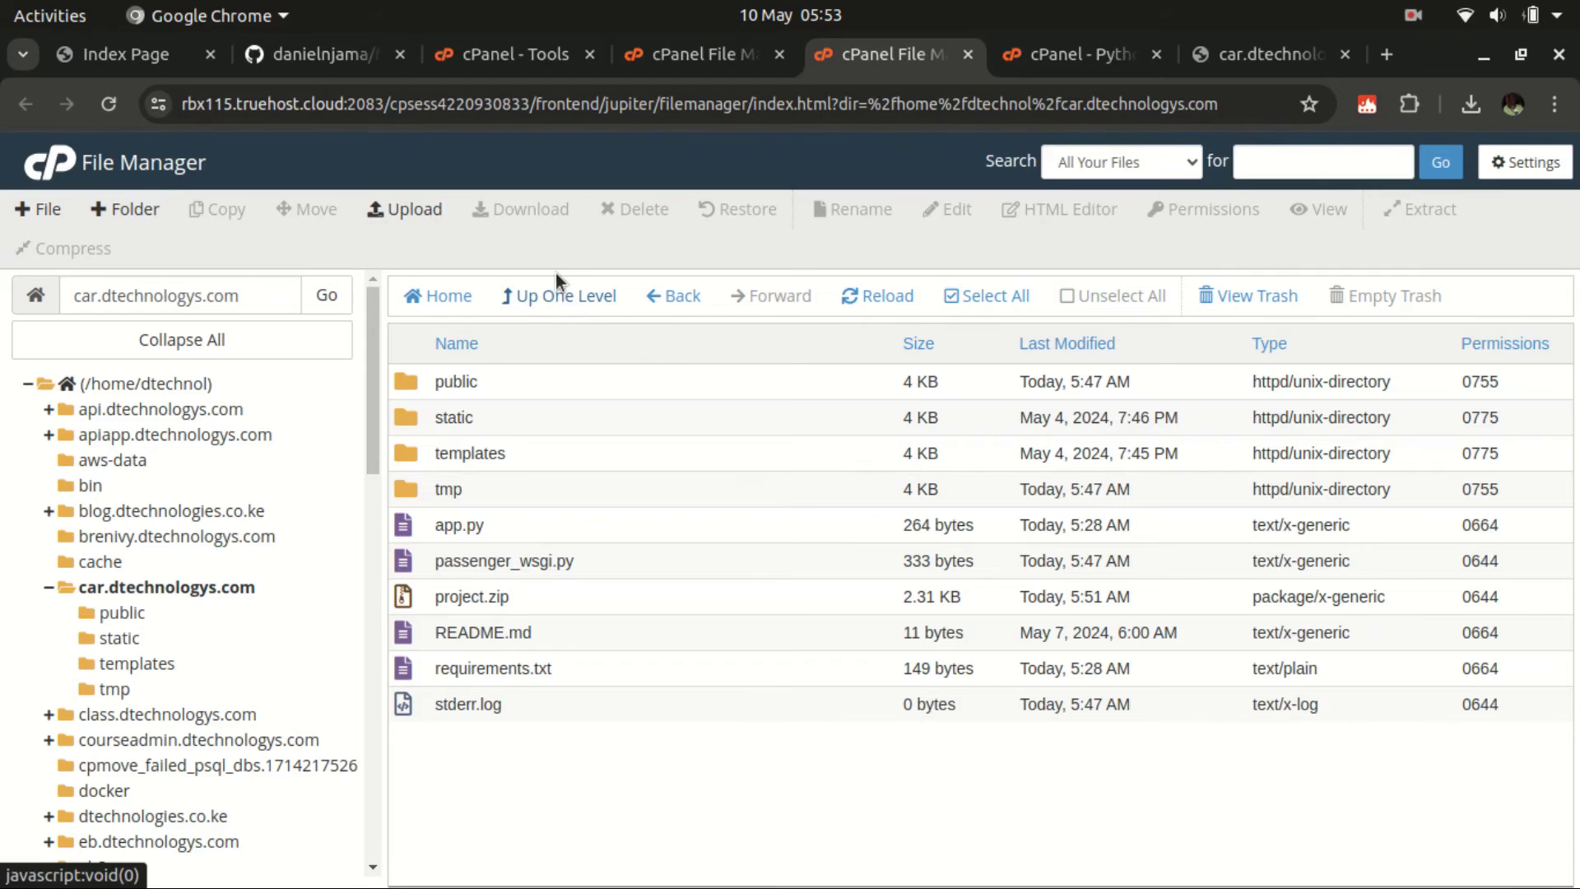
Copy the HTTPS clone URL of the flaskapp repository on GitHub.
{"action": "left_click", "coordinate": [331, 56]}
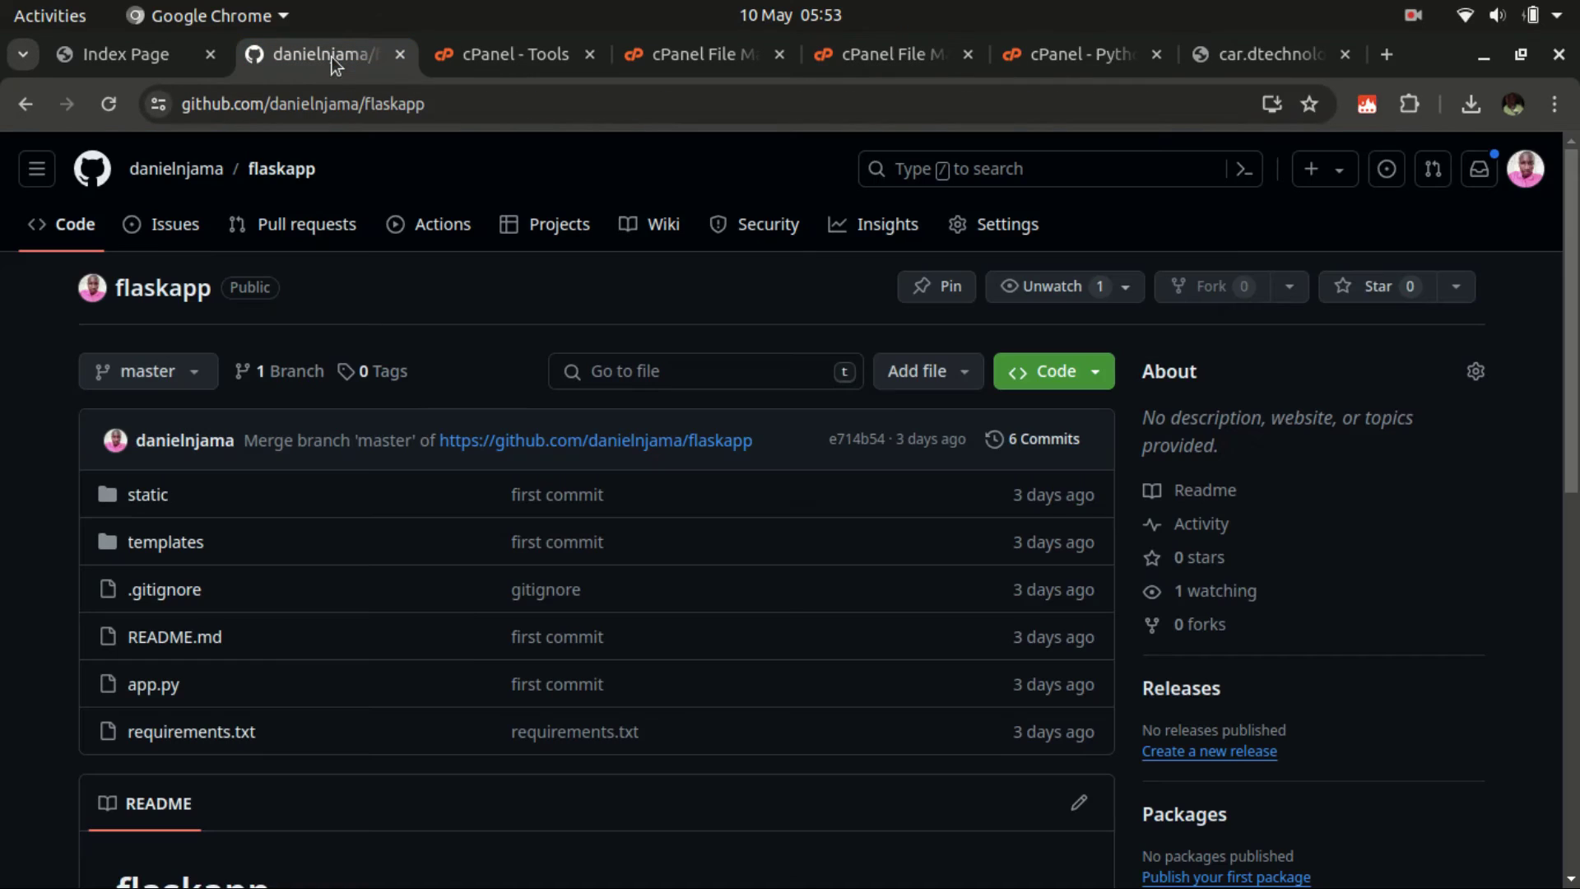
{"action": "left_click", "coordinate": [1091, 380]}
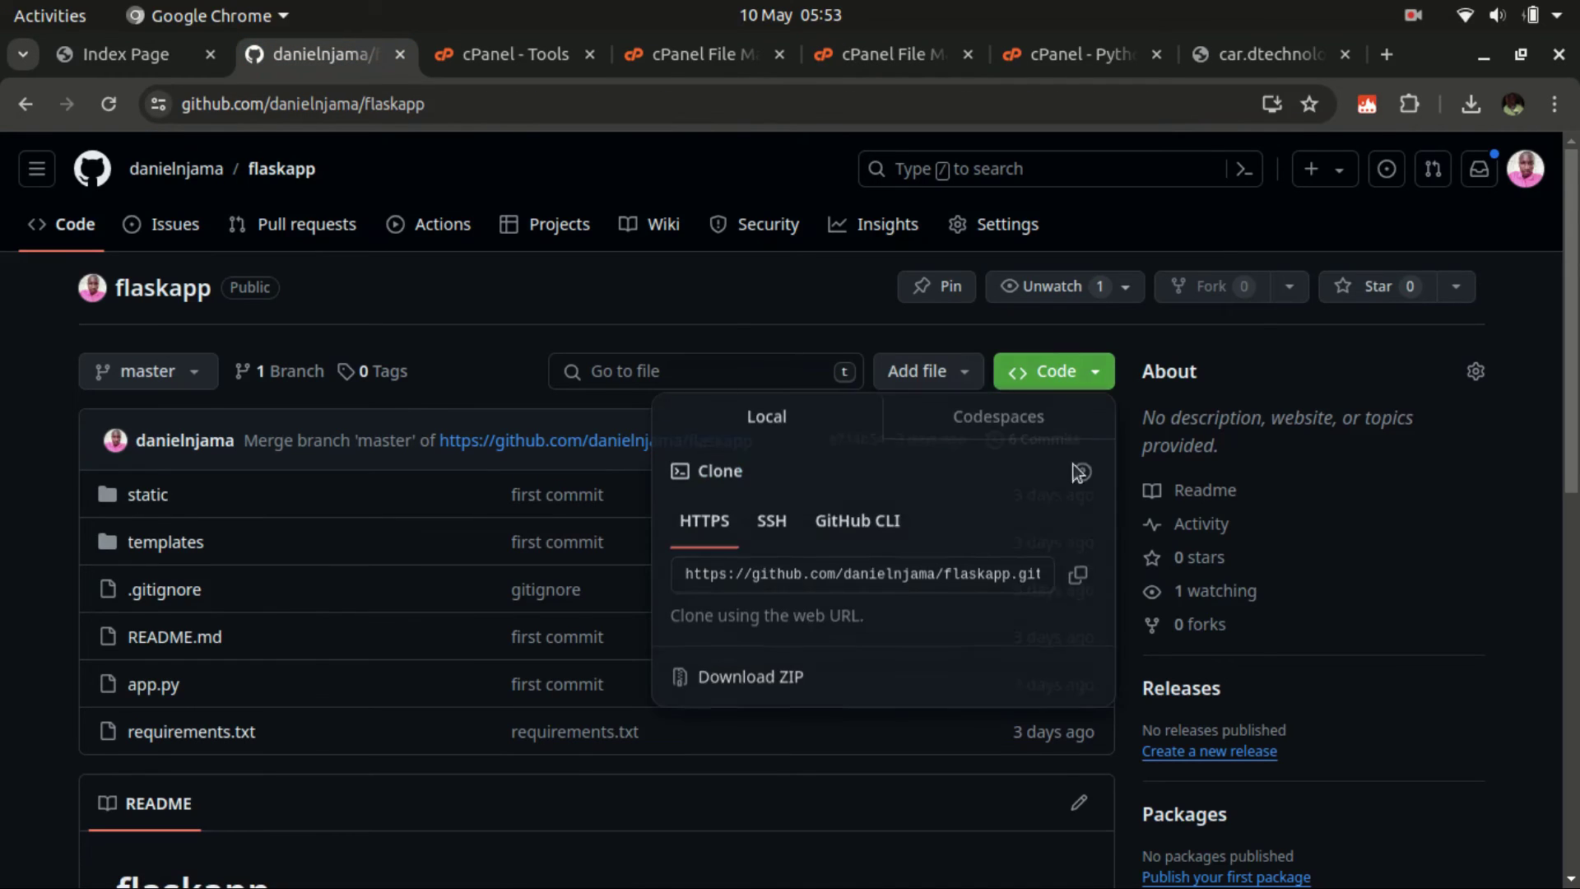
{"action": "left_click", "coordinate": [1078, 576]}
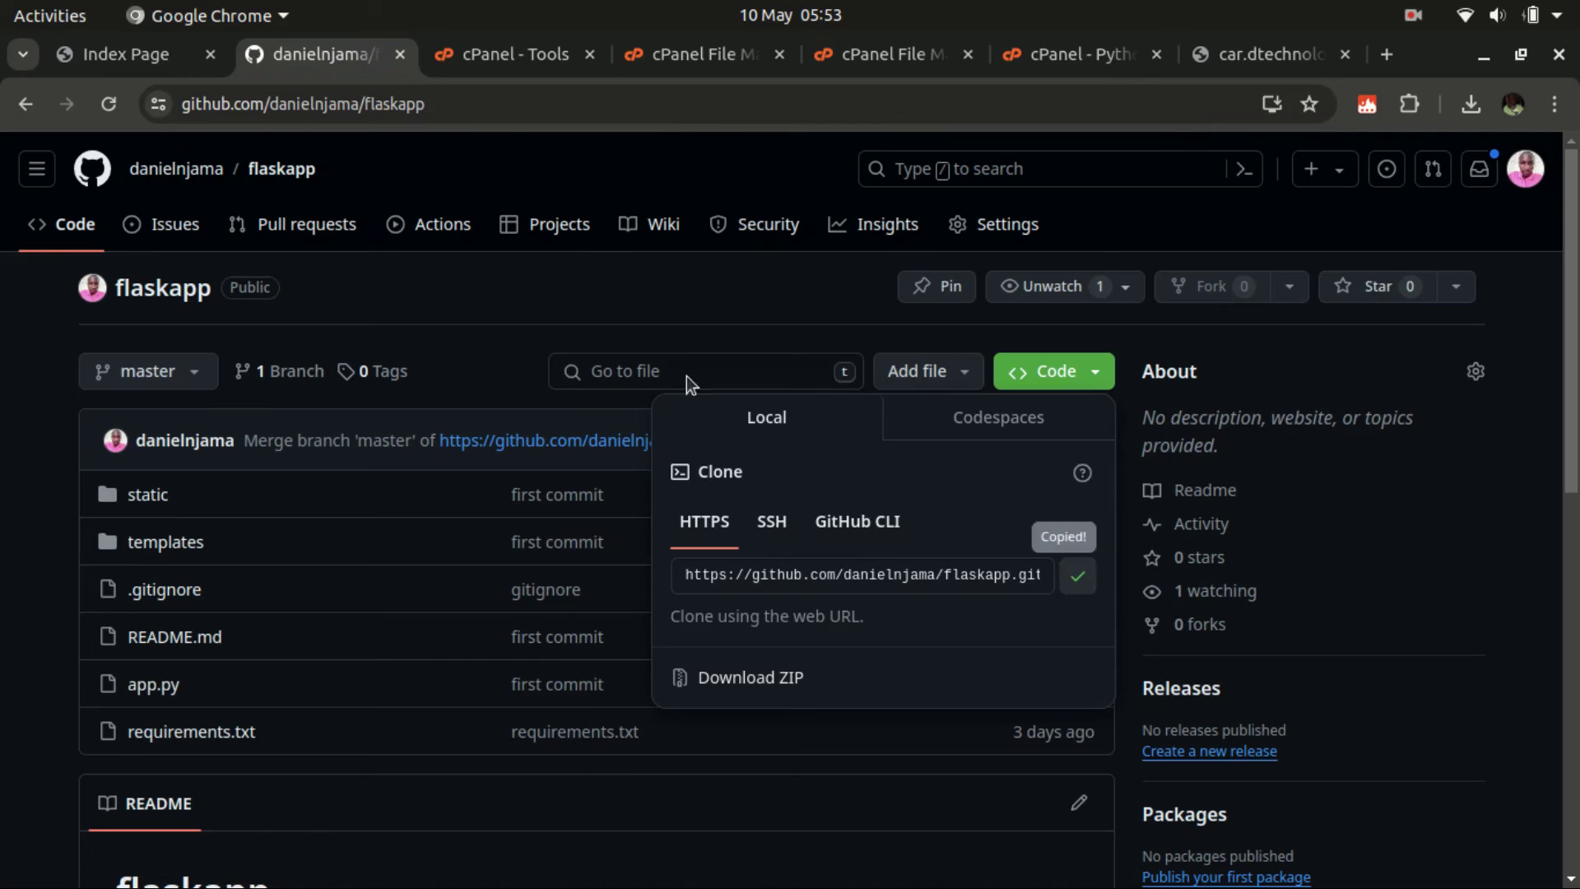
Search the cPanel tools for "termi" and open Terminal in a new browser tab.
{"action": "left_click", "coordinate": [507, 56]}
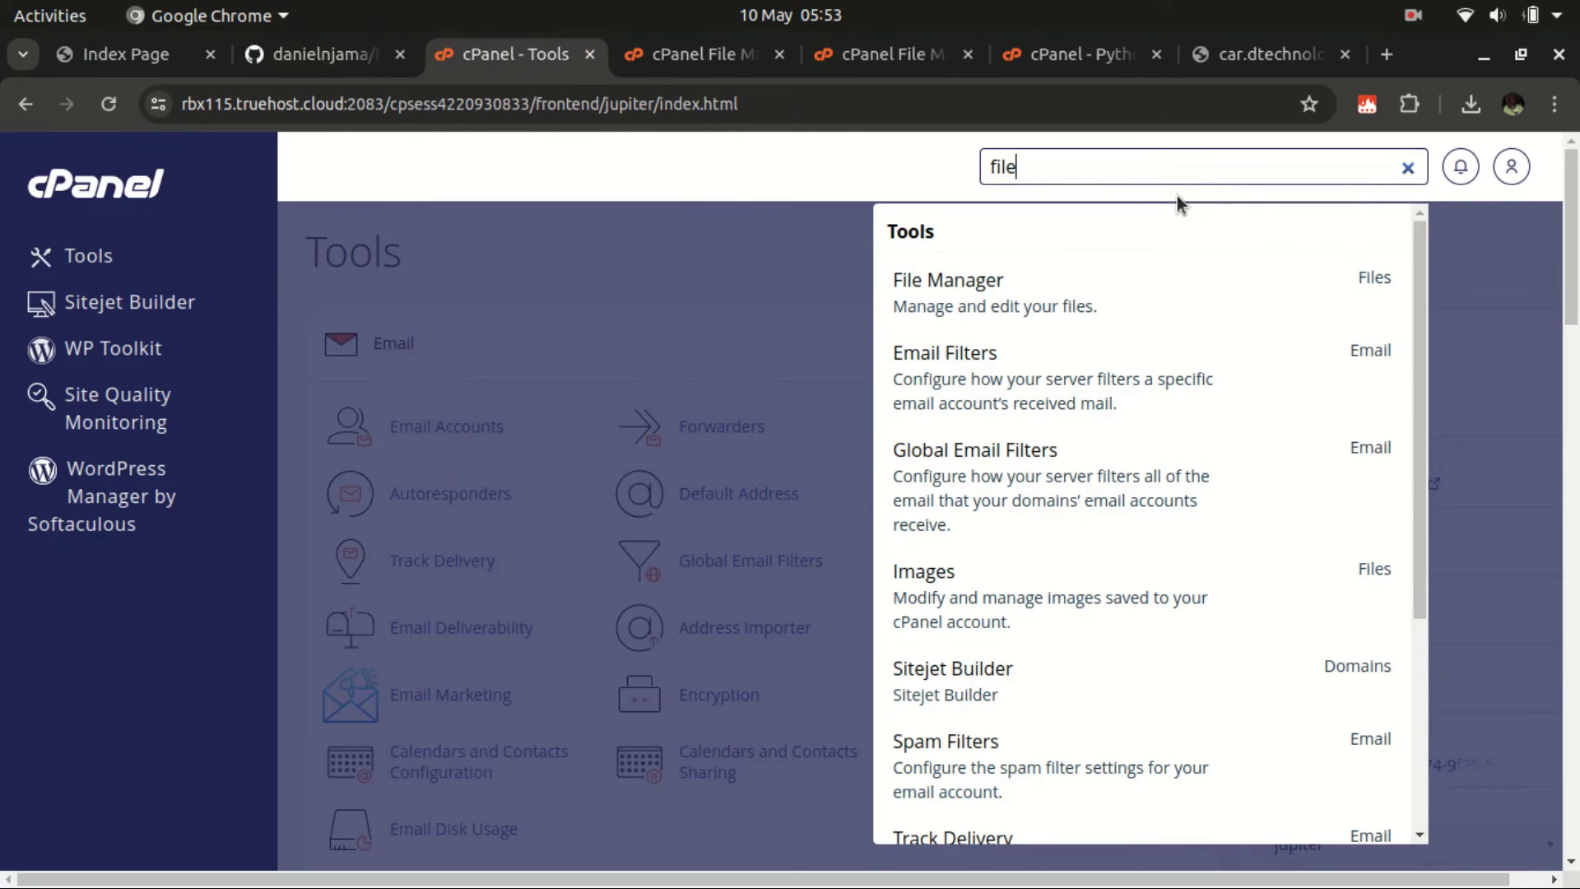
{"action": "key", "text": "BackSpace"}
{"action": "key", "text": "BackSpace"}
{"action": "key", "text": "BackSpace"}
{"action": "key", "text": "BackSpace"}
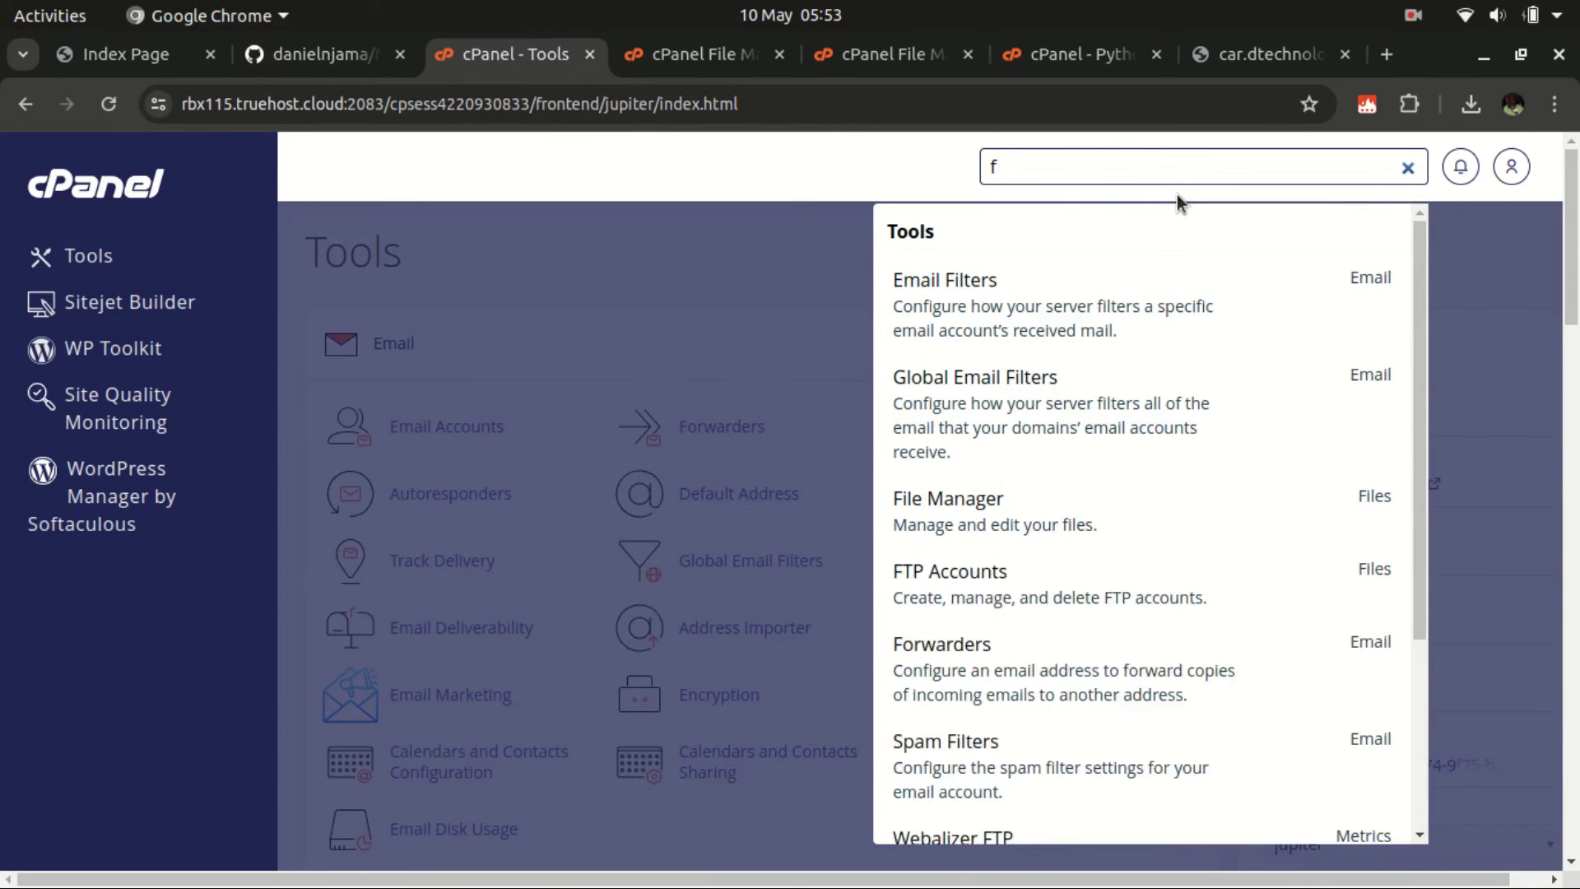
{"action": "type", "text": "termi"}
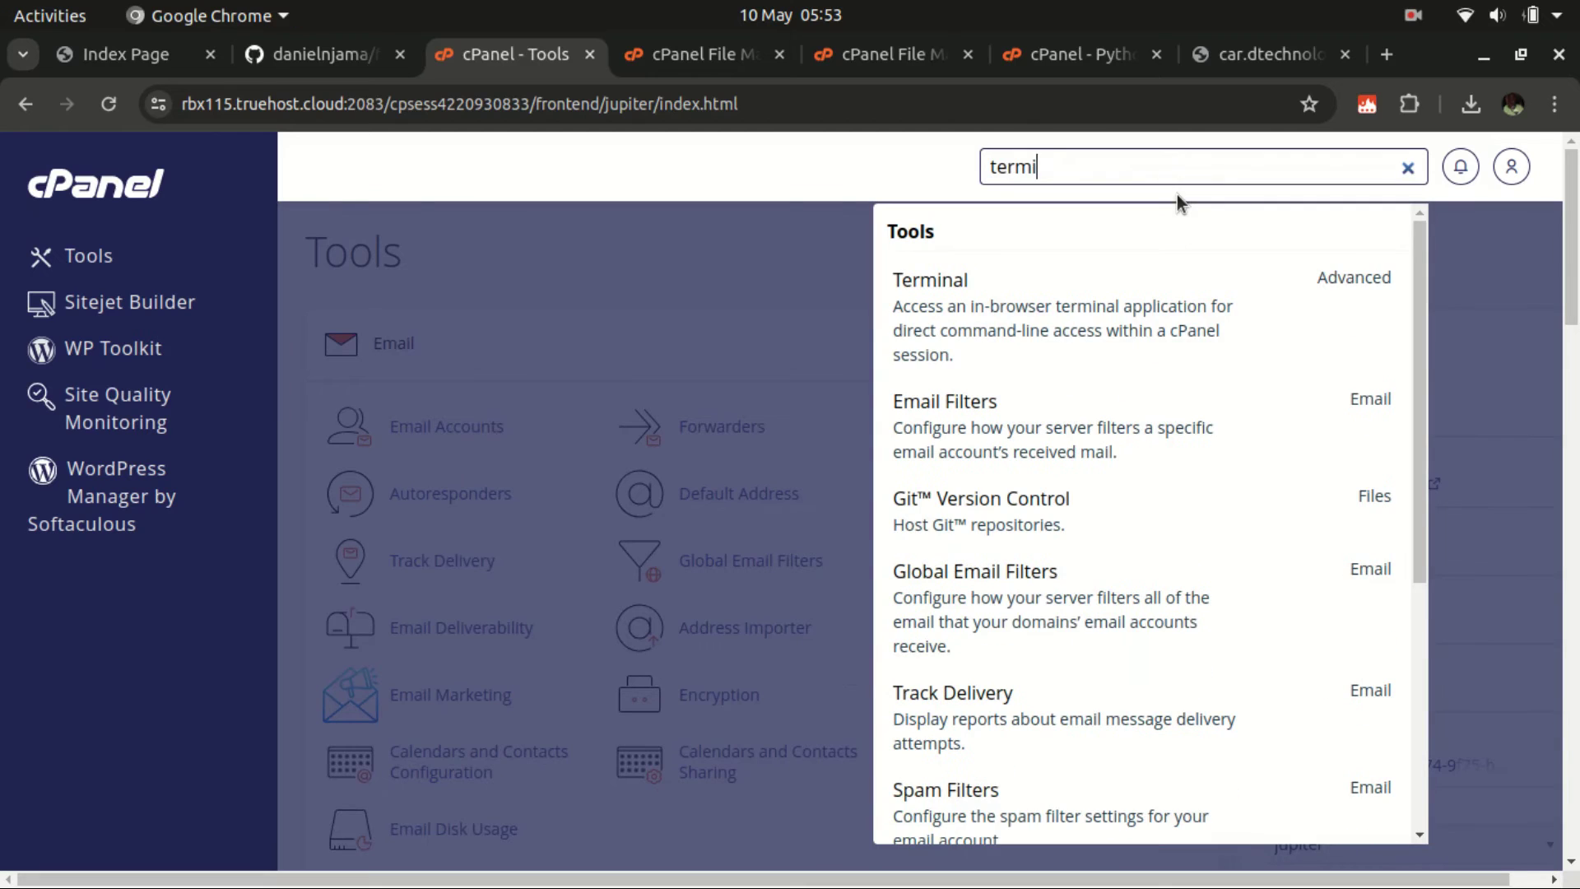
{"action": "middle_click", "coordinate": [975, 316]}
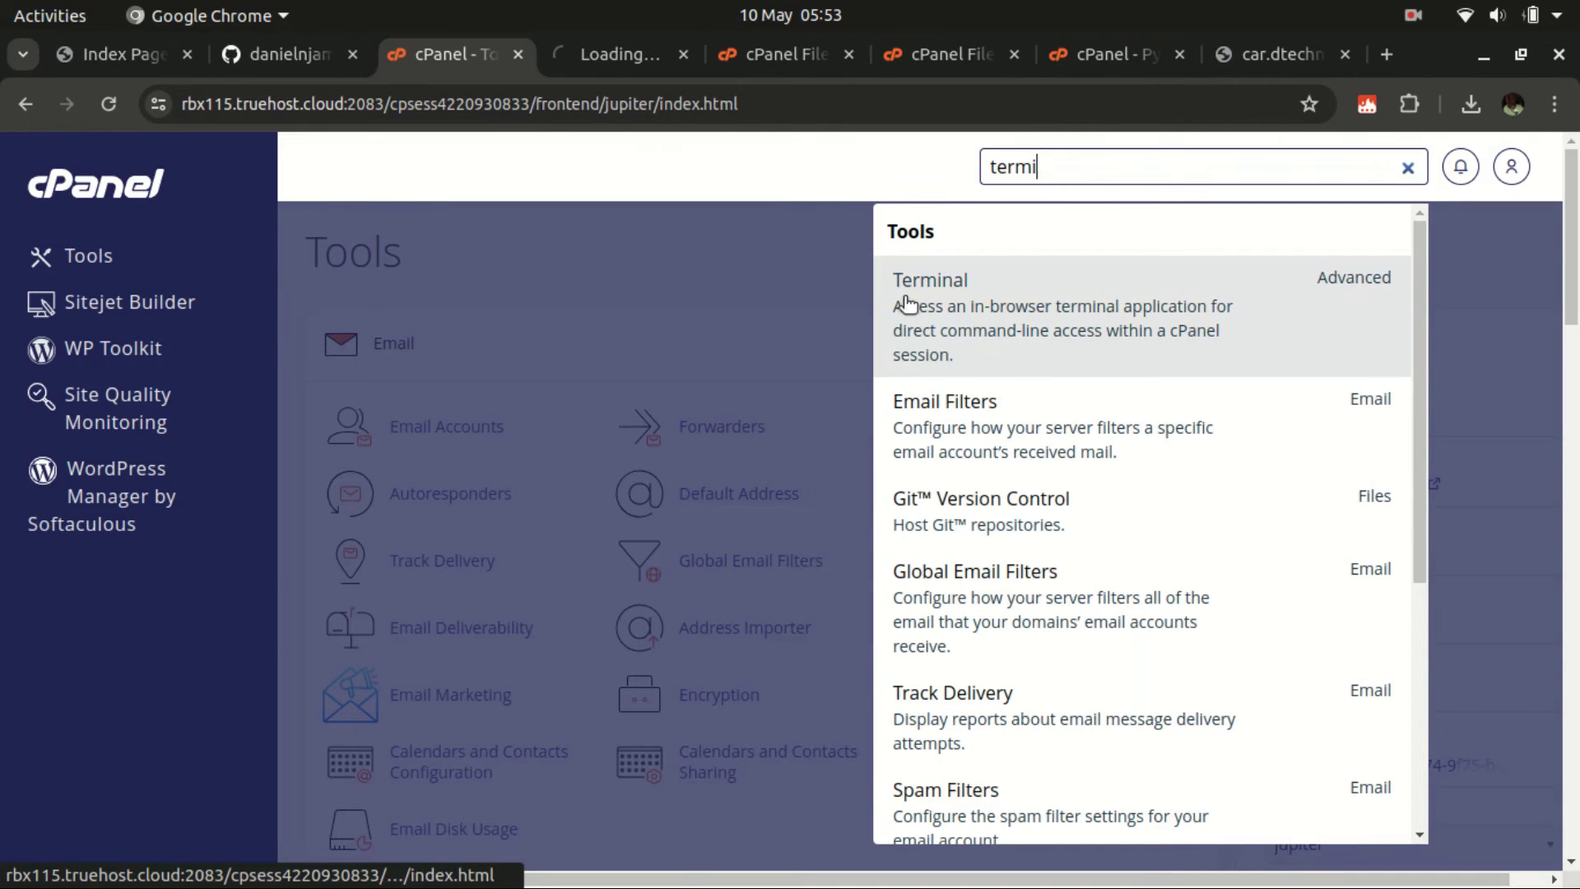
{"action": "left_click", "coordinate": [594, 66]}
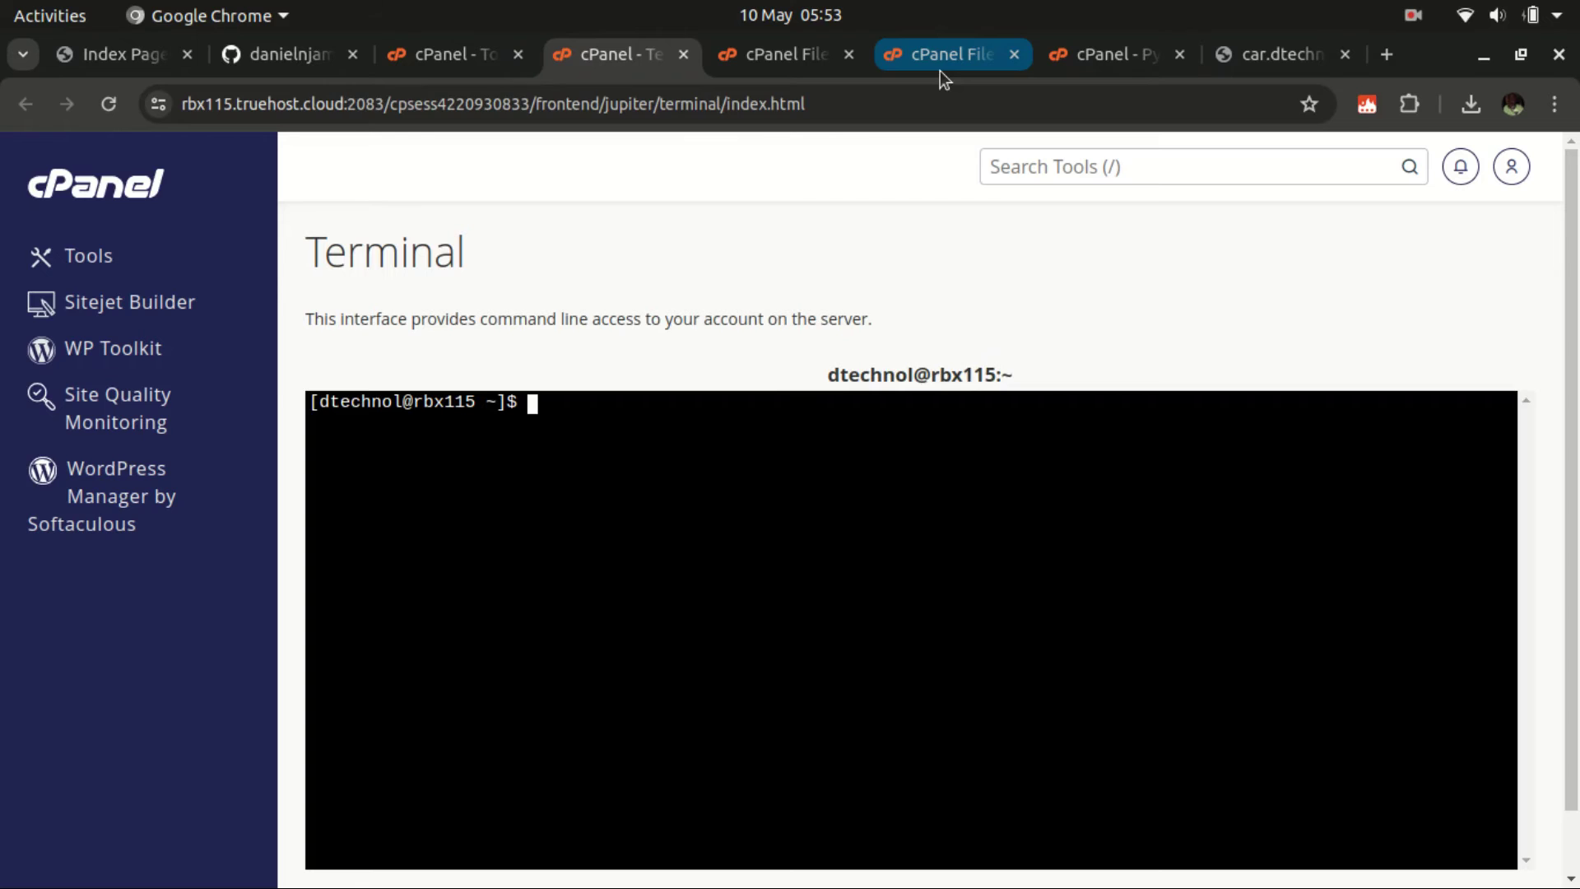
Copy the virtual environment command from the car.dtechnologys.com Python app page and run it in the cPanel Terminal.
{"action": "left_click", "coordinate": [1117, 53]}
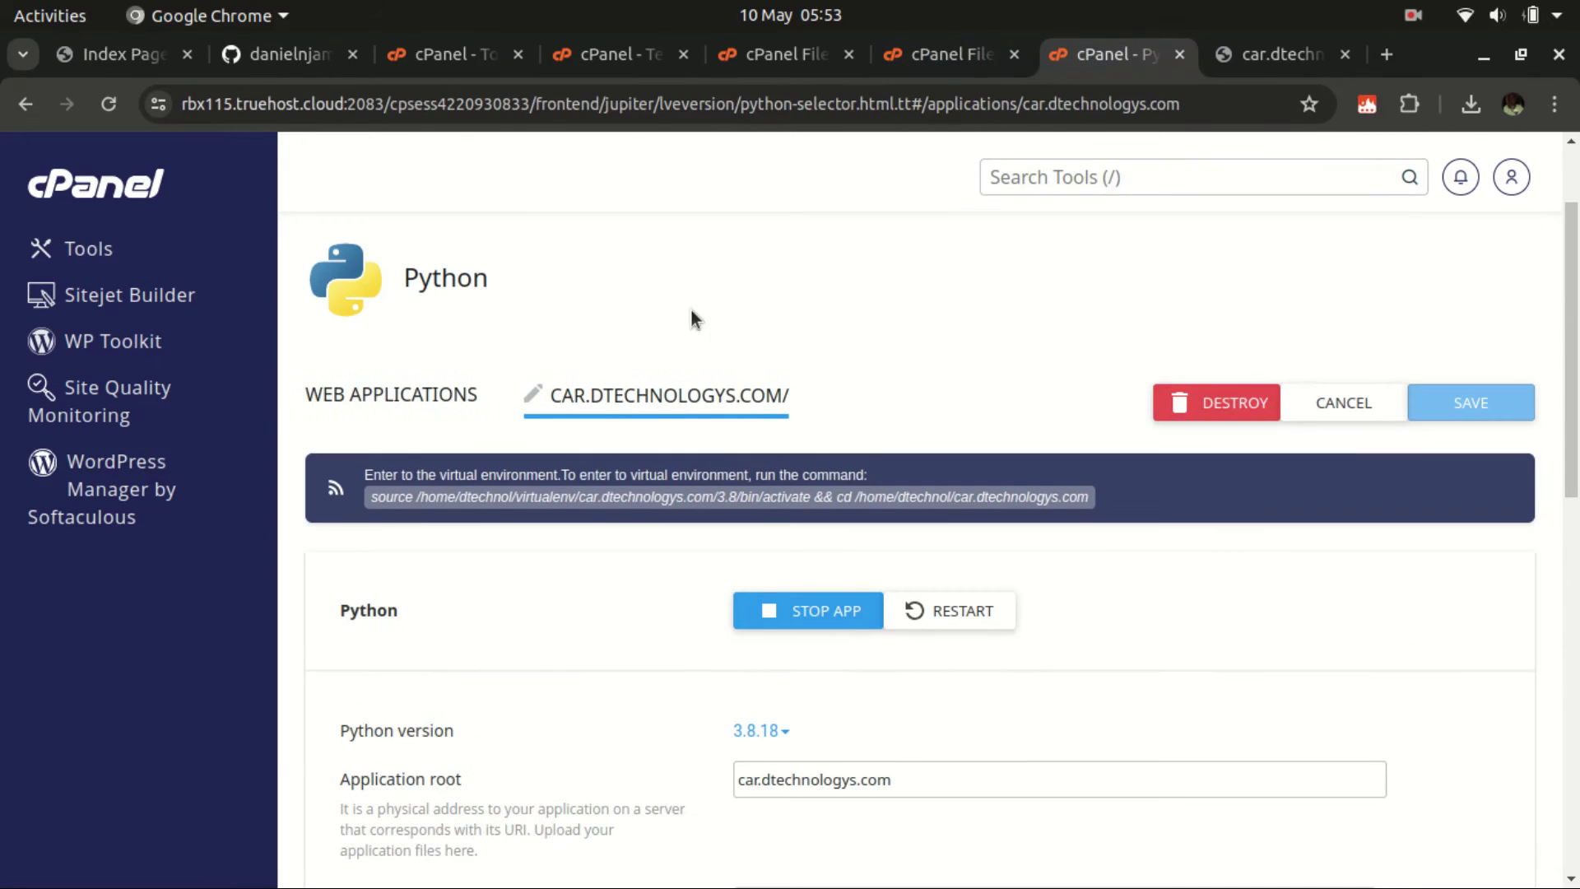
{"action": "left_click", "coordinate": [605, 502]}
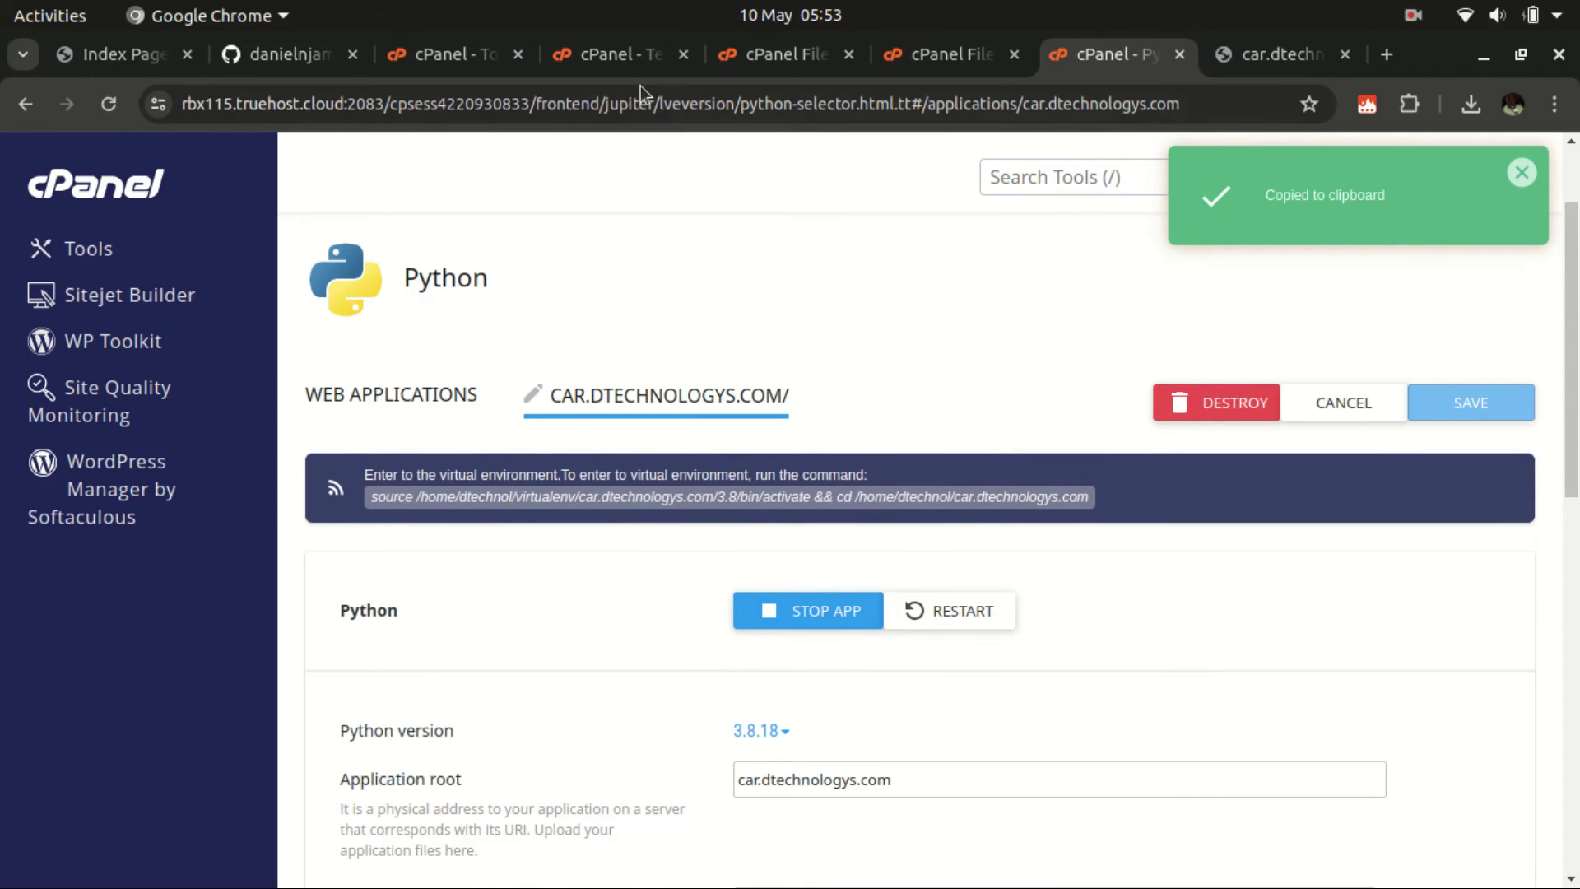
{"action": "left_click", "coordinate": [591, 57]}
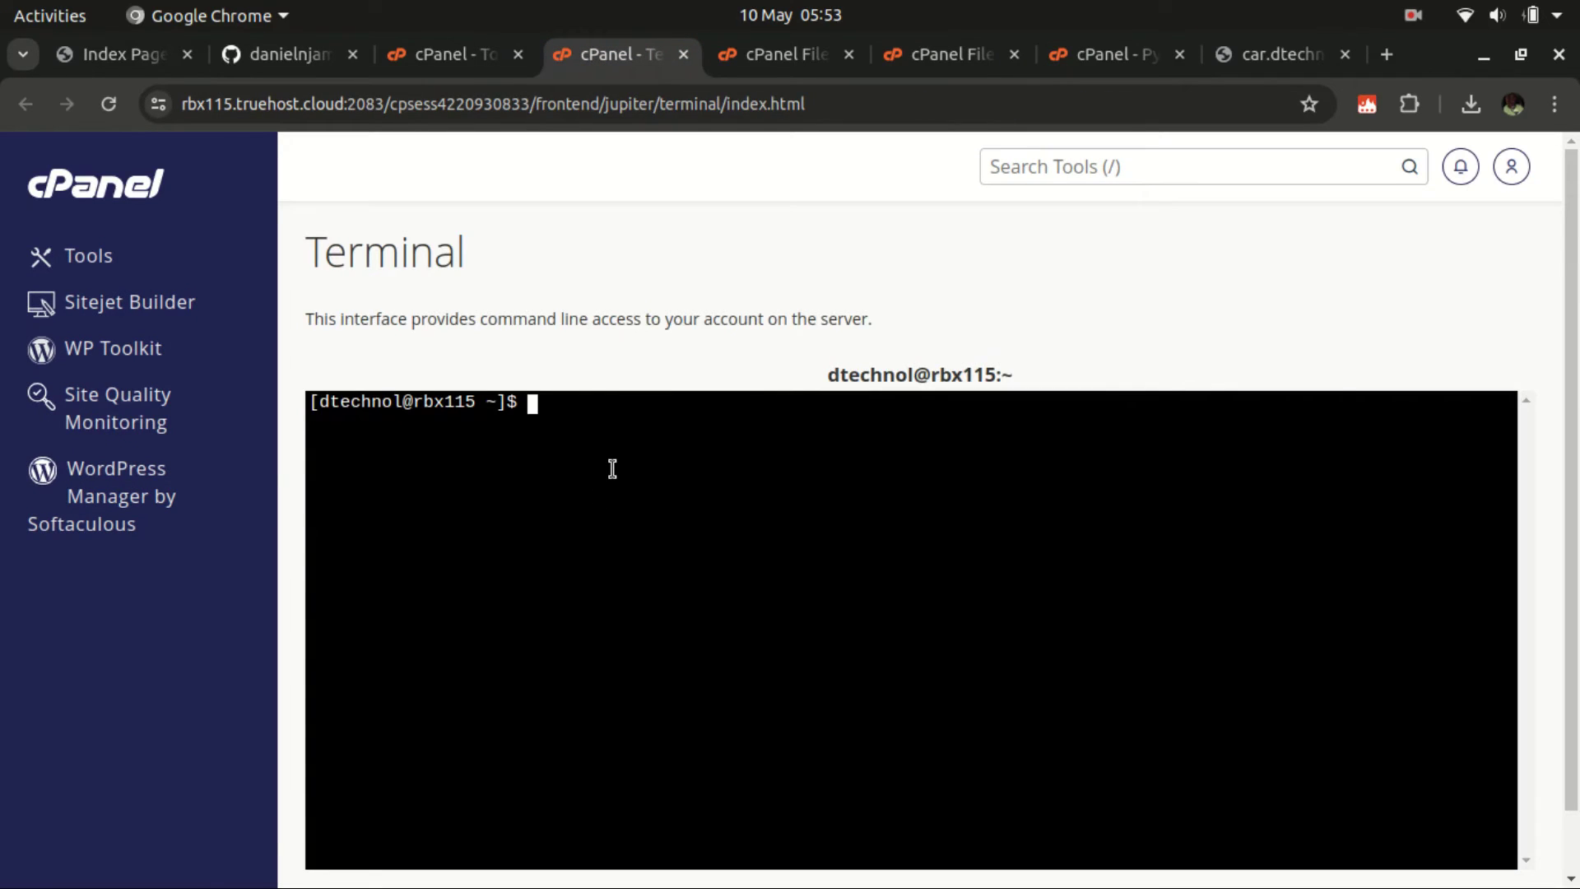
{"action": "key", "text": "ctrl+v"}
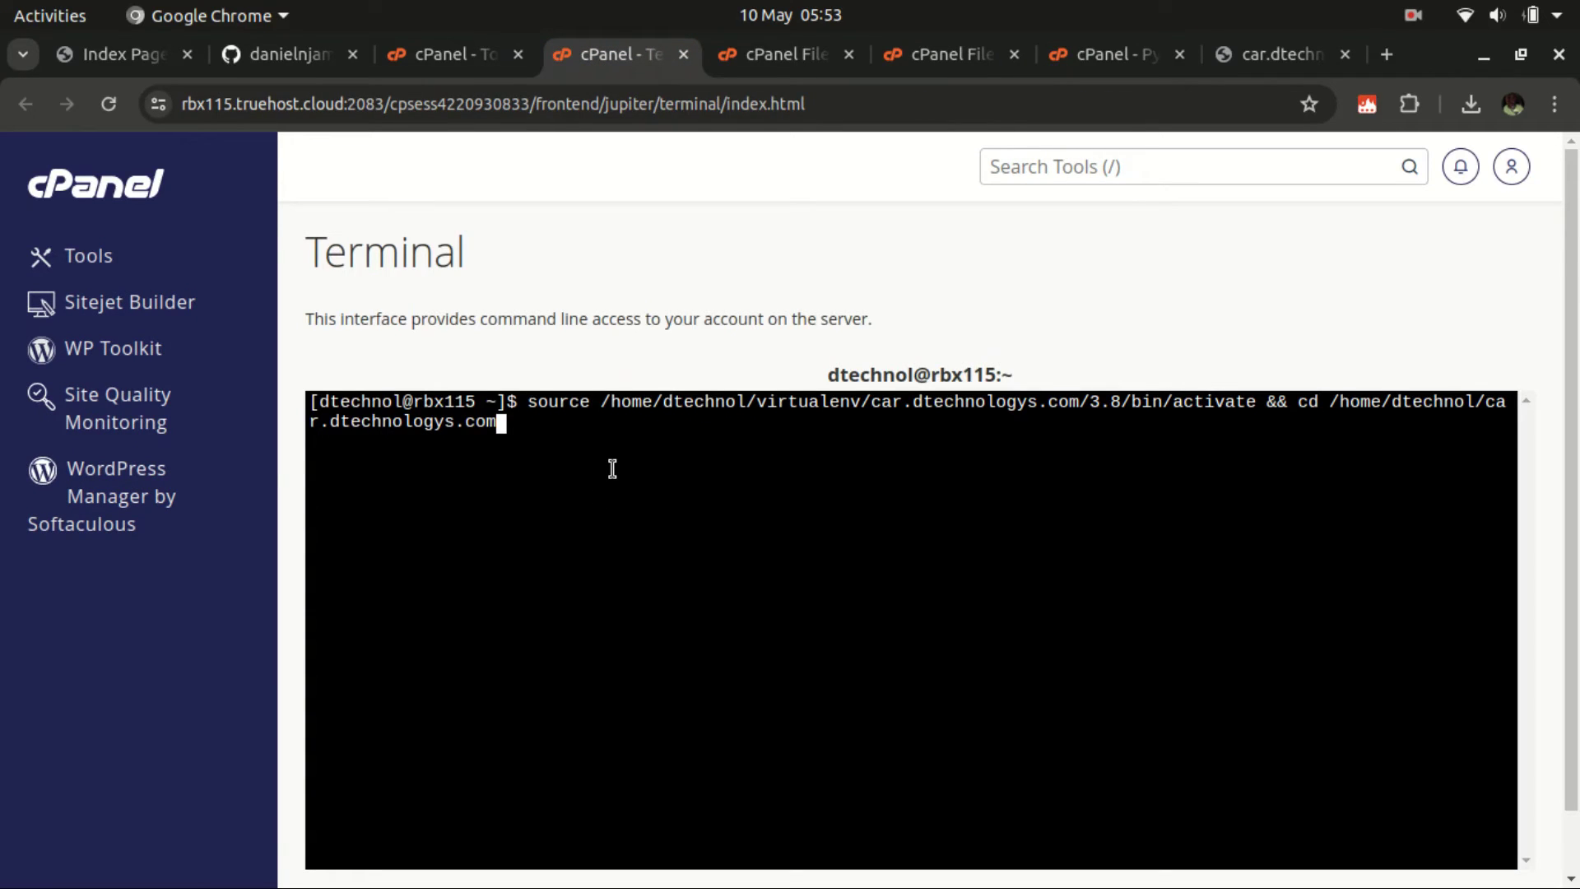
{"action": "key", "text": "Return"}
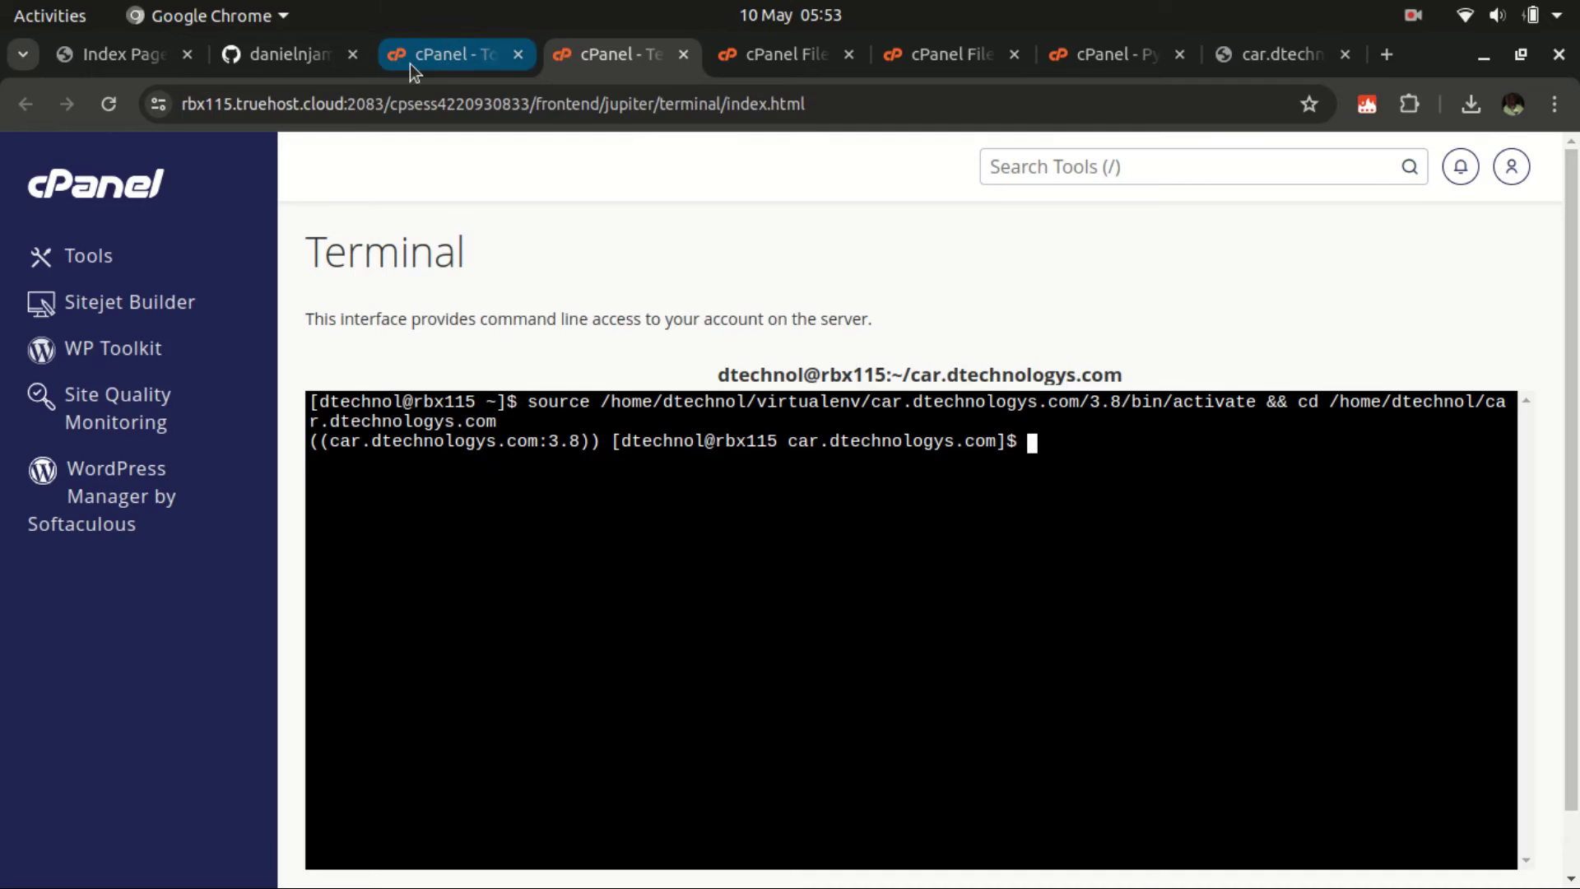
Copy the flaskapp repository's HTTPS URL from GitHub and git clone it into car.dtechnologys.com from the cPanel Terminal.
{"action": "left_click", "coordinate": [245, 58]}
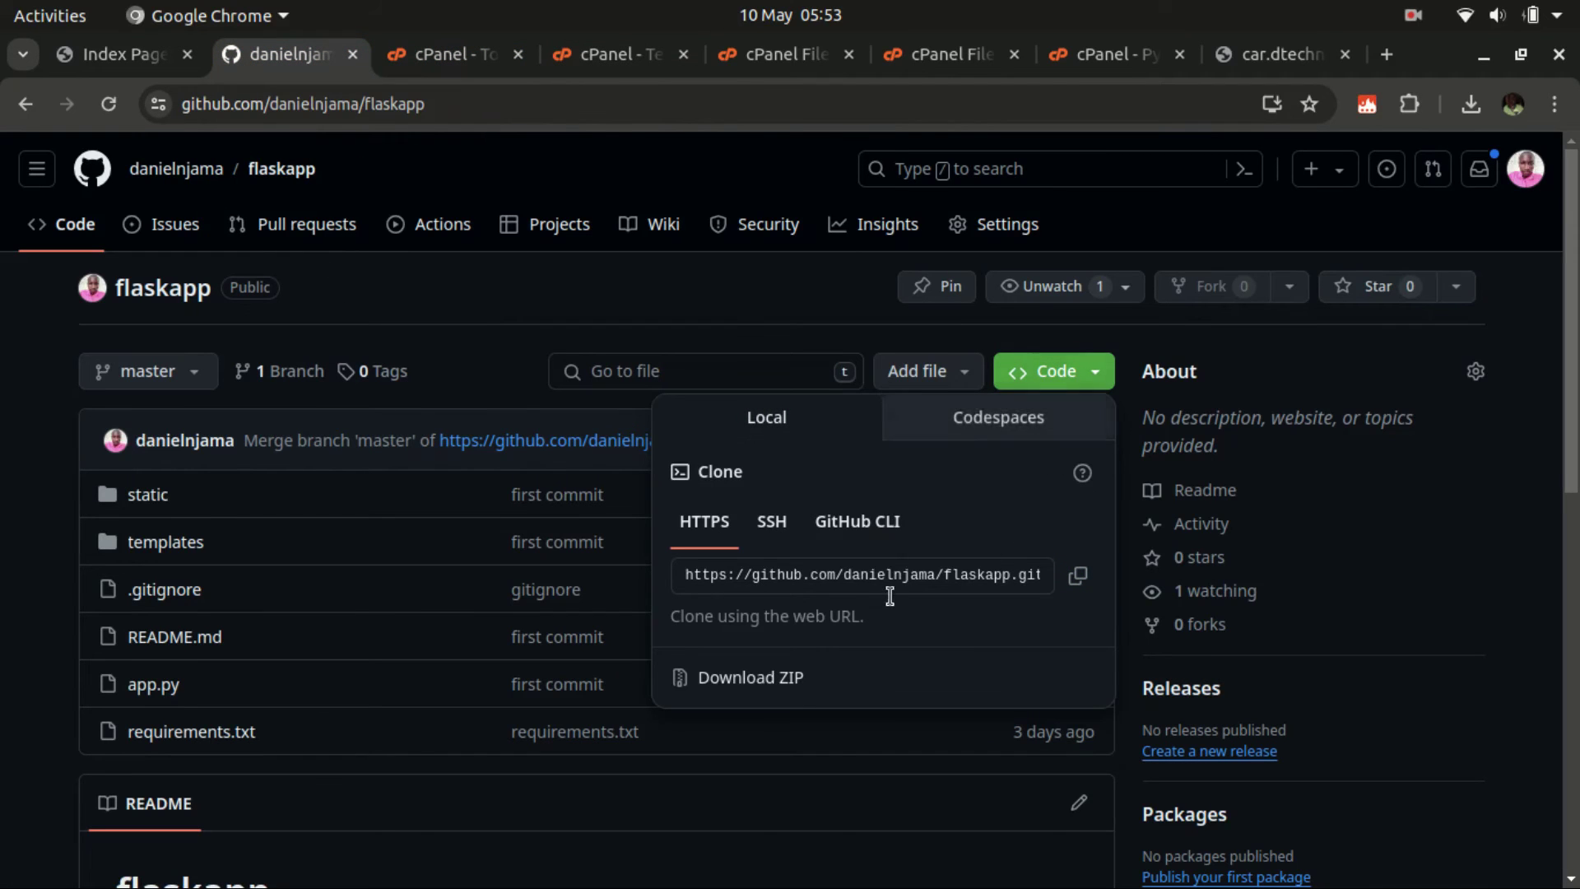
{"action": "left_click", "coordinate": [1081, 580]}
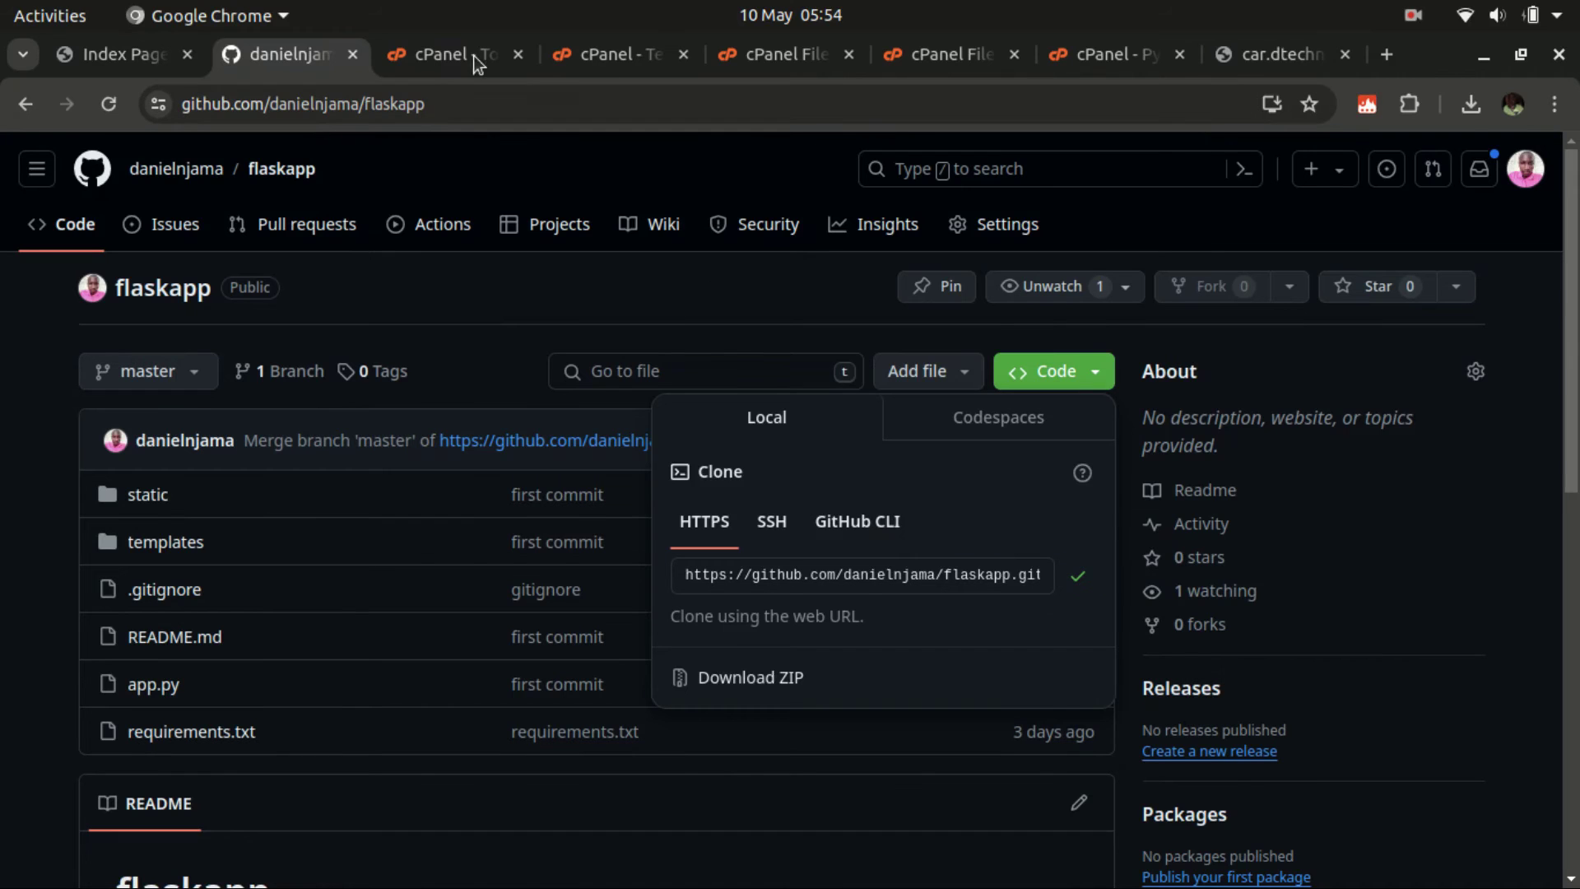
{"action": "left_click", "coordinate": [594, 58]}
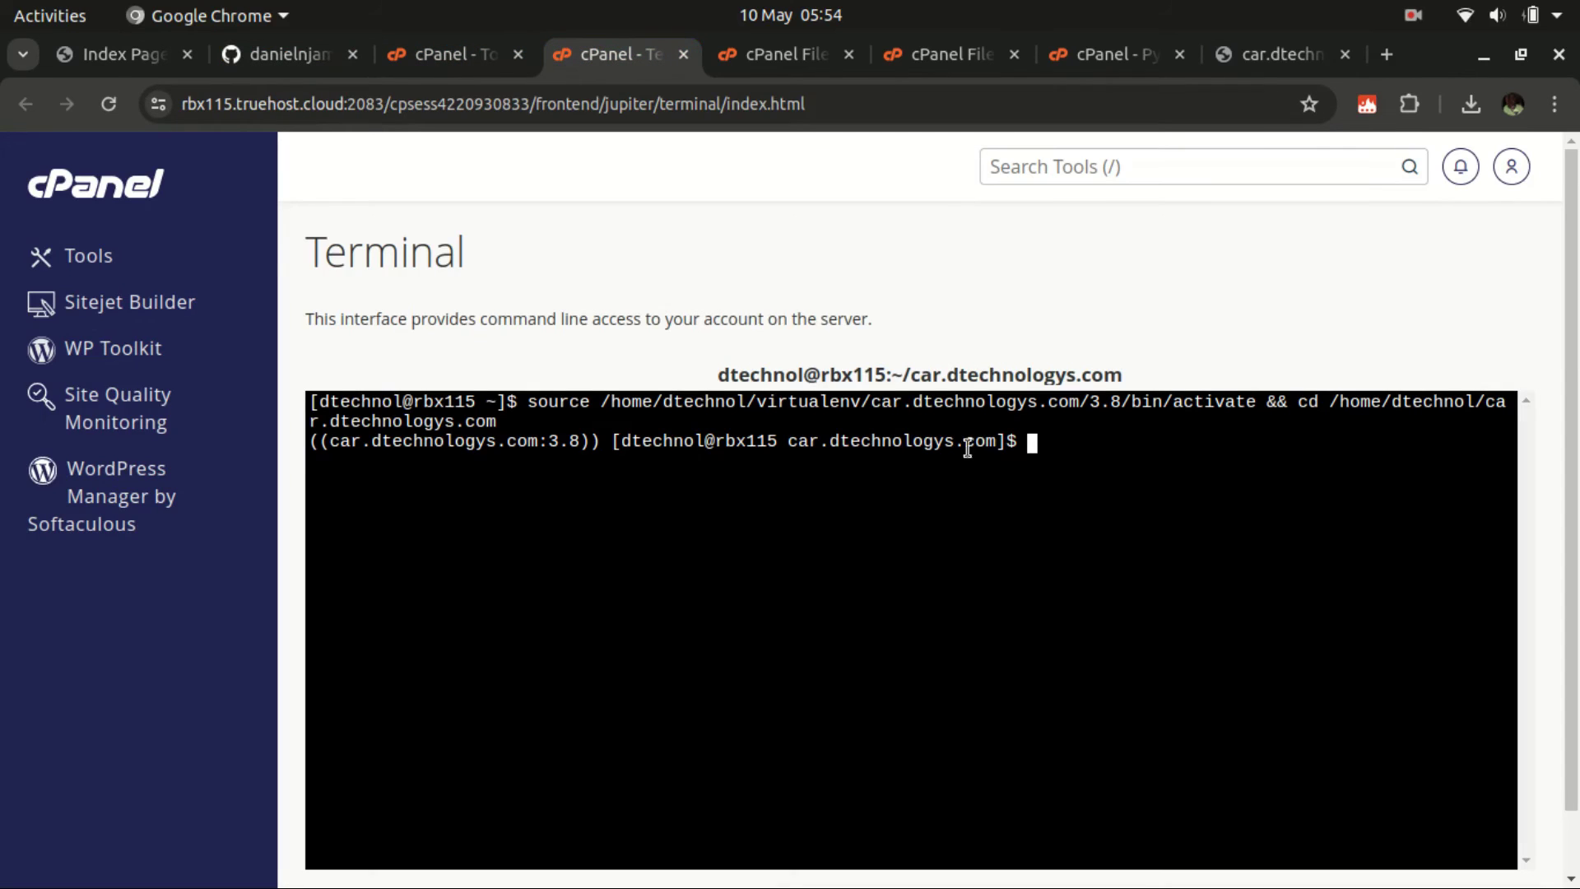
{"action": "type", "text": "git clone"}
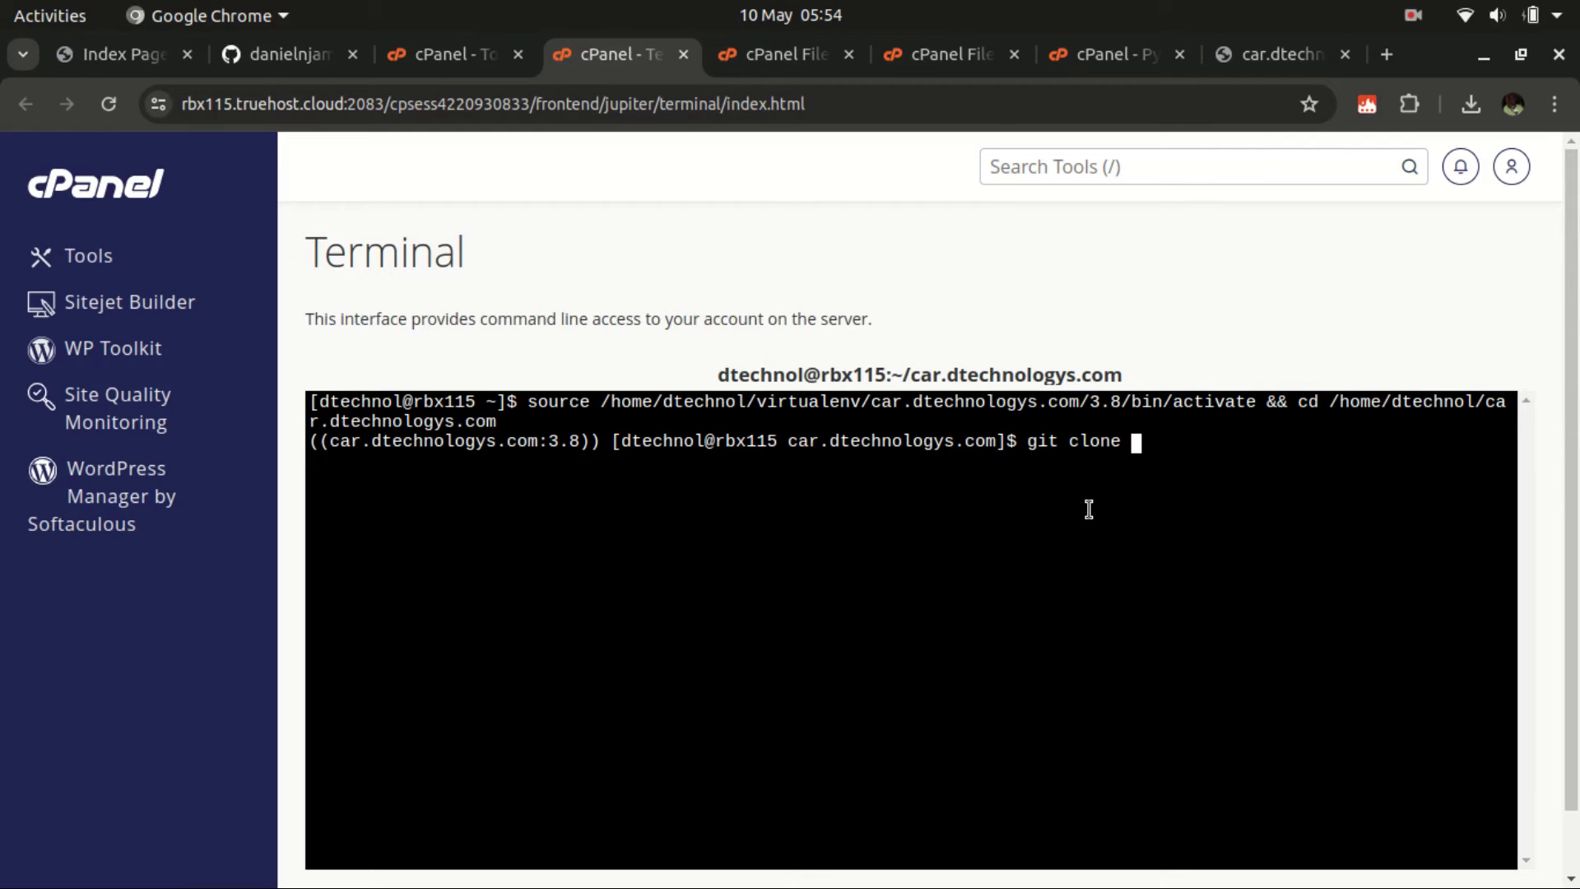
{"action": "key", "text": "ctrl+v"}
{"action": "key", "text": "Return"}
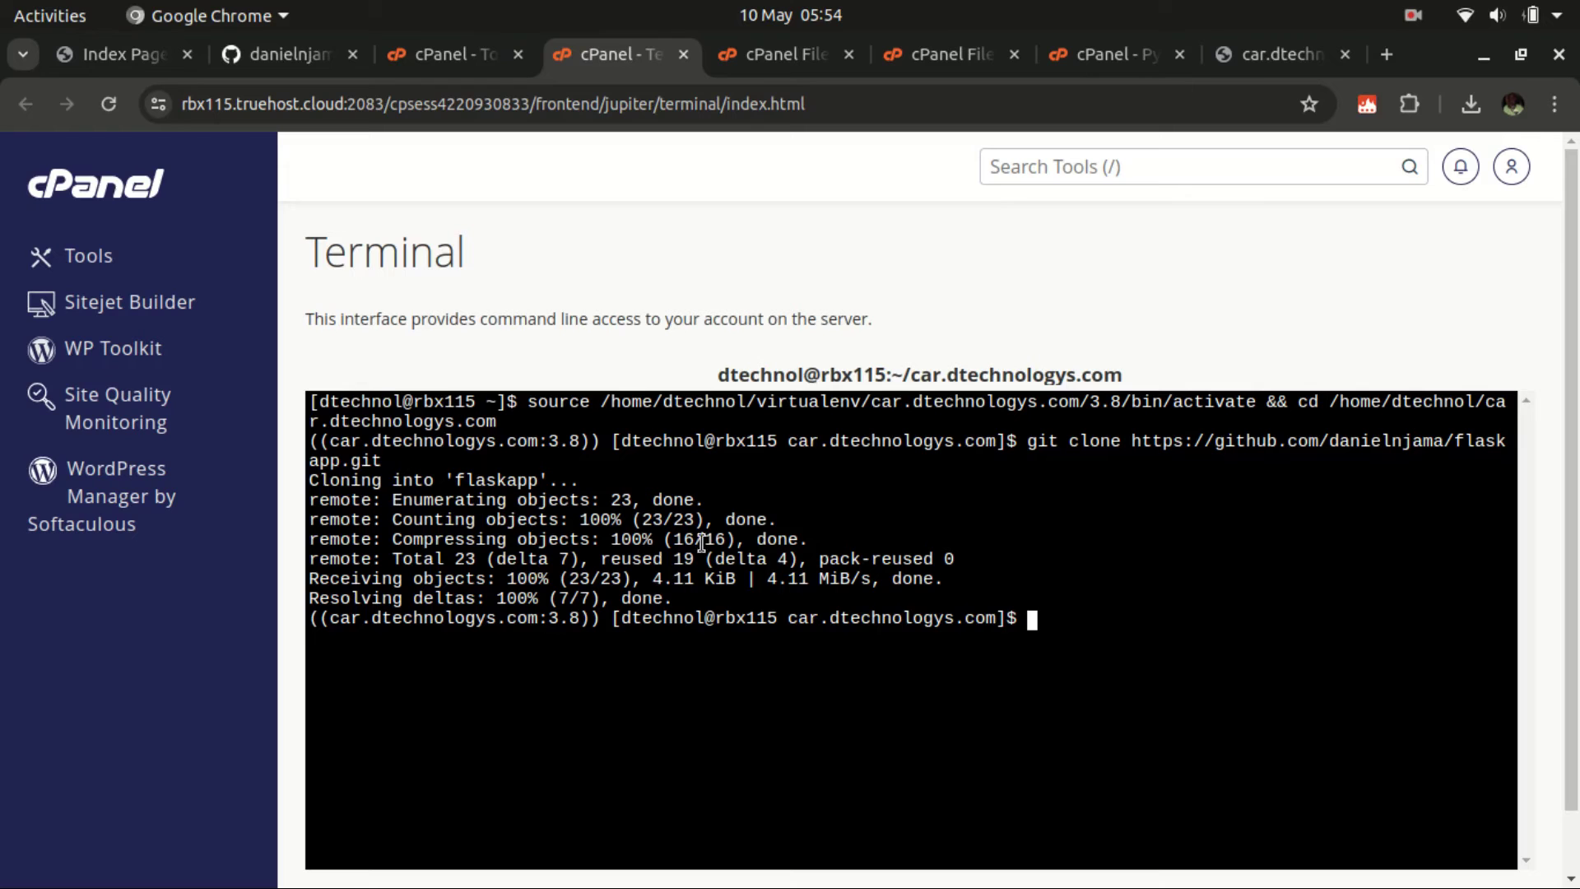
Reload the car.dtechnologys.com listing in File Manager and look inside the cloned flaskapp folder.
{"action": "left_click", "coordinate": [788, 70]}
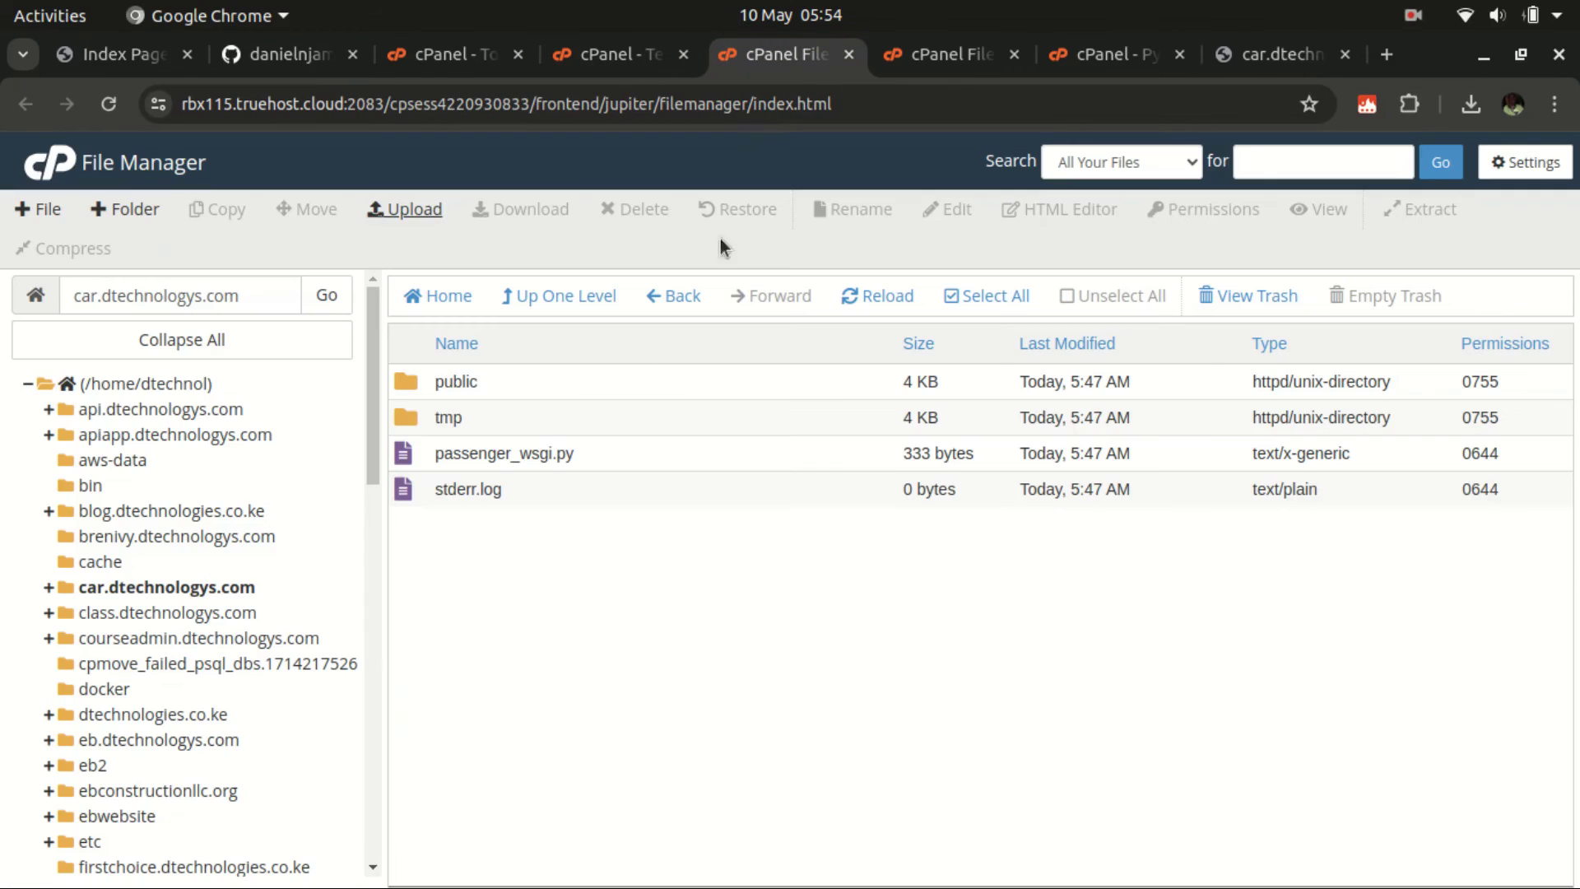
{"action": "left_click", "coordinate": [903, 301]}
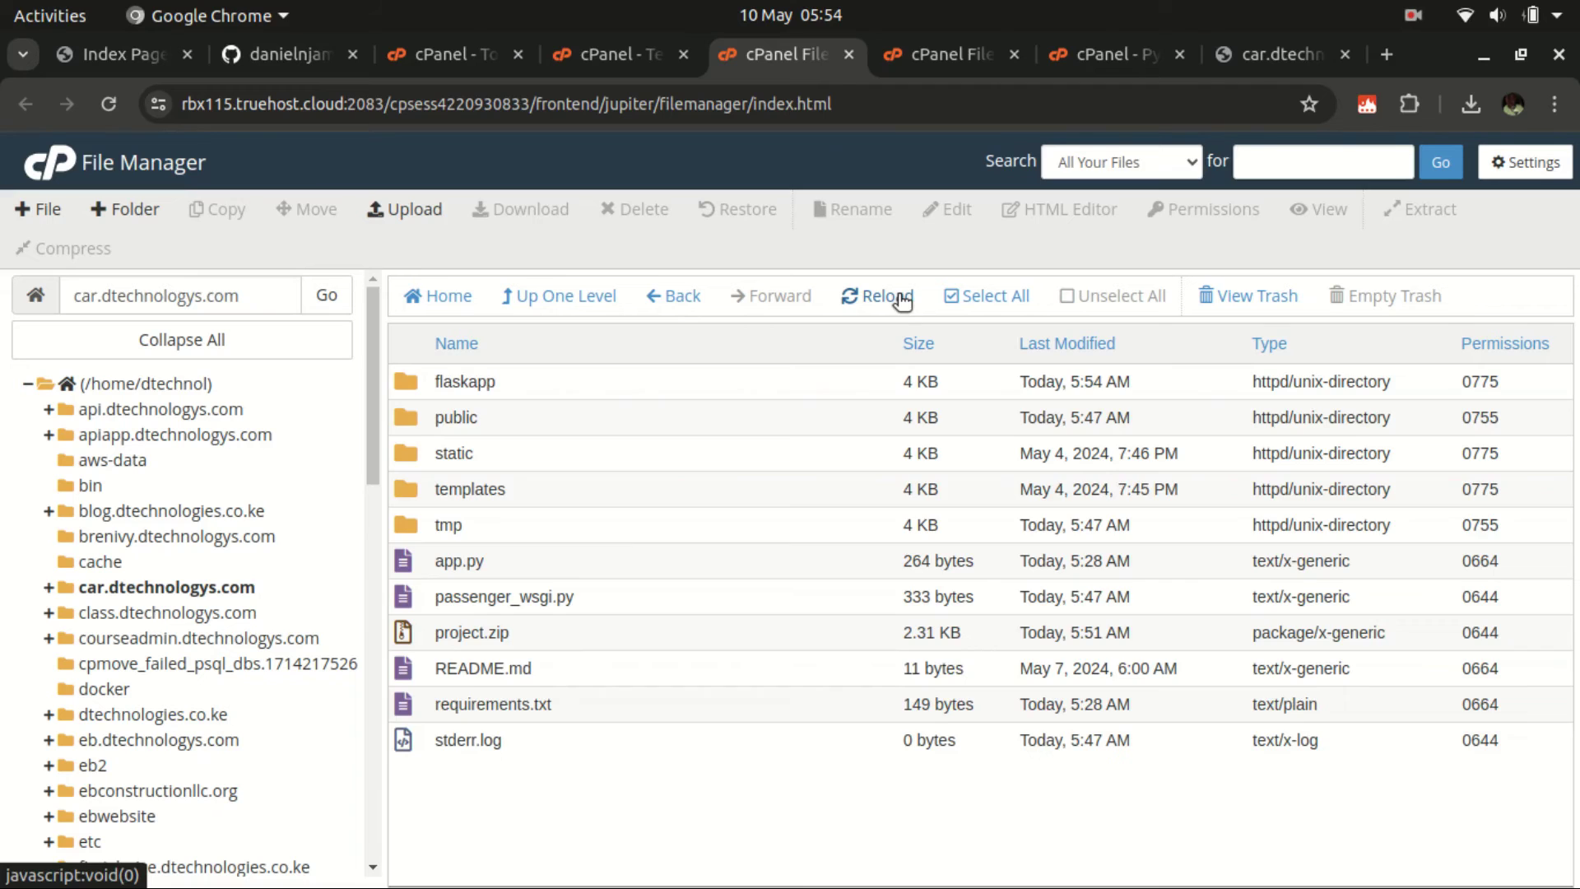
{"action": "double_click", "coordinate": [411, 381]}
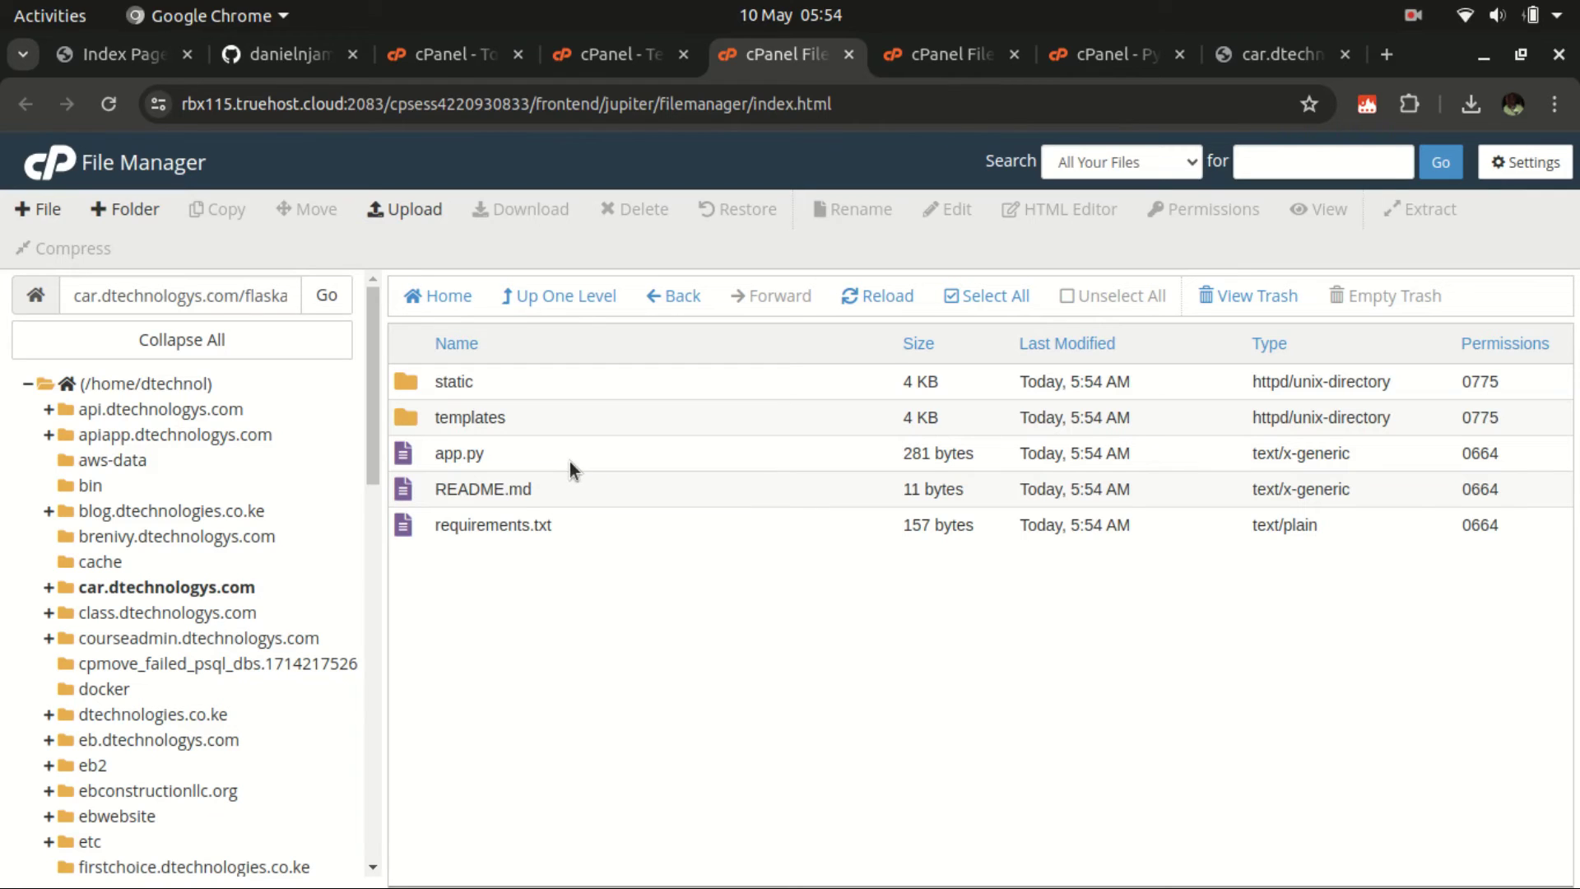
{"action": "left_click", "coordinate": [988, 296]}
{"action": "left_click", "coordinate": [307, 211]}
{"action": "left_click_drag", "start_coordinate": [765, 570], "coordinate": [821, 571]}
{"action": "key", "text": "BackSpace"}
{"action": "key", "text": "BackSpace"}
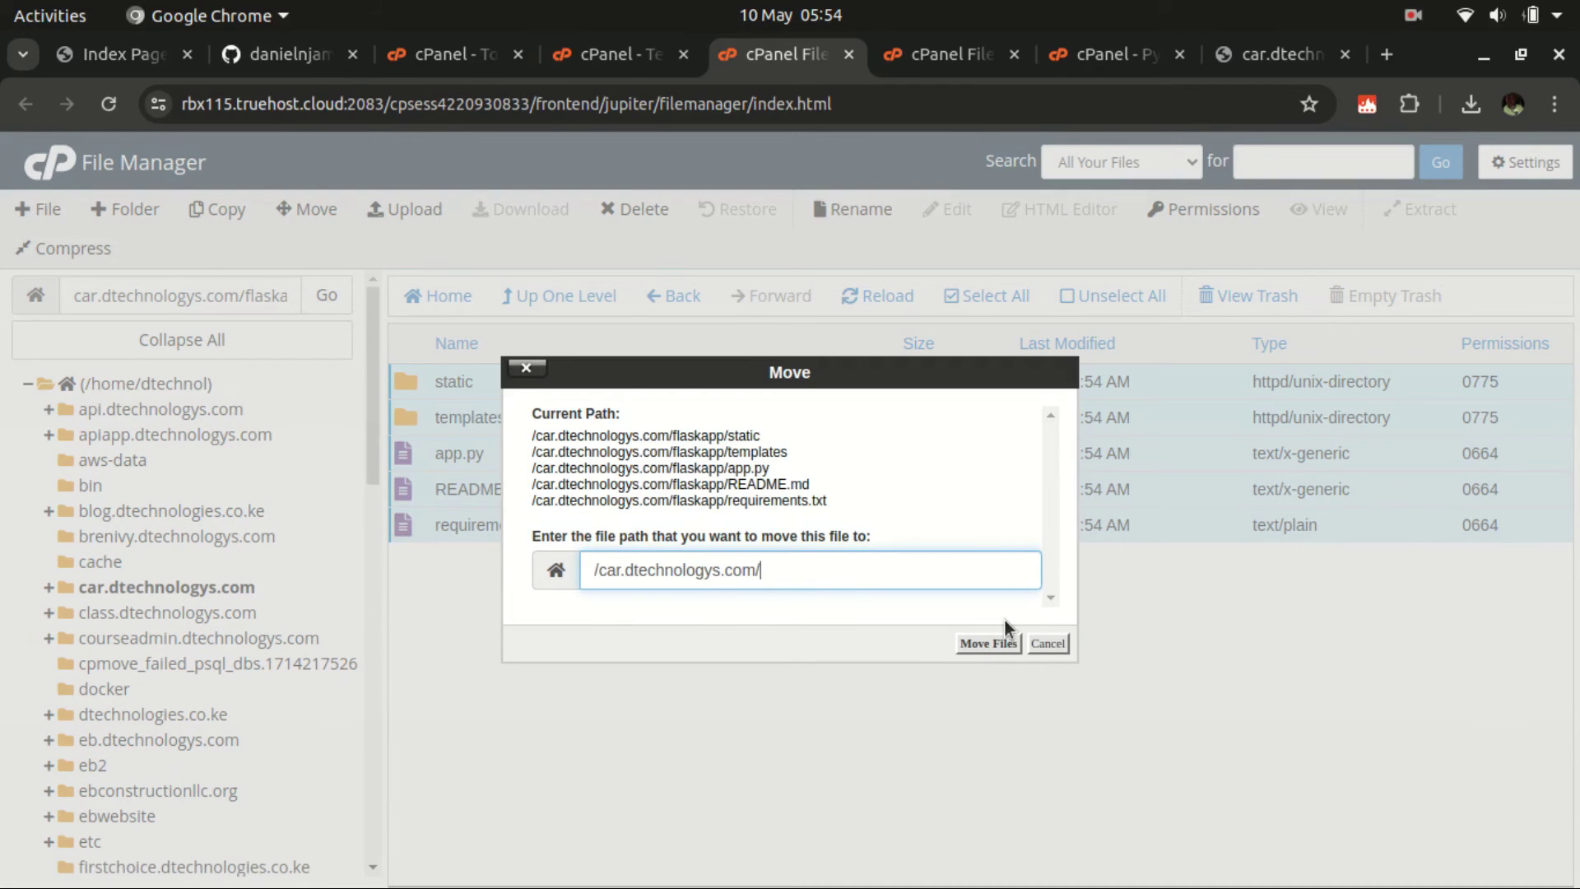
{"action": "left_click", "coordinate": [1047, 643]}
{"action": "left_click", "coordinate": [570, 296]}
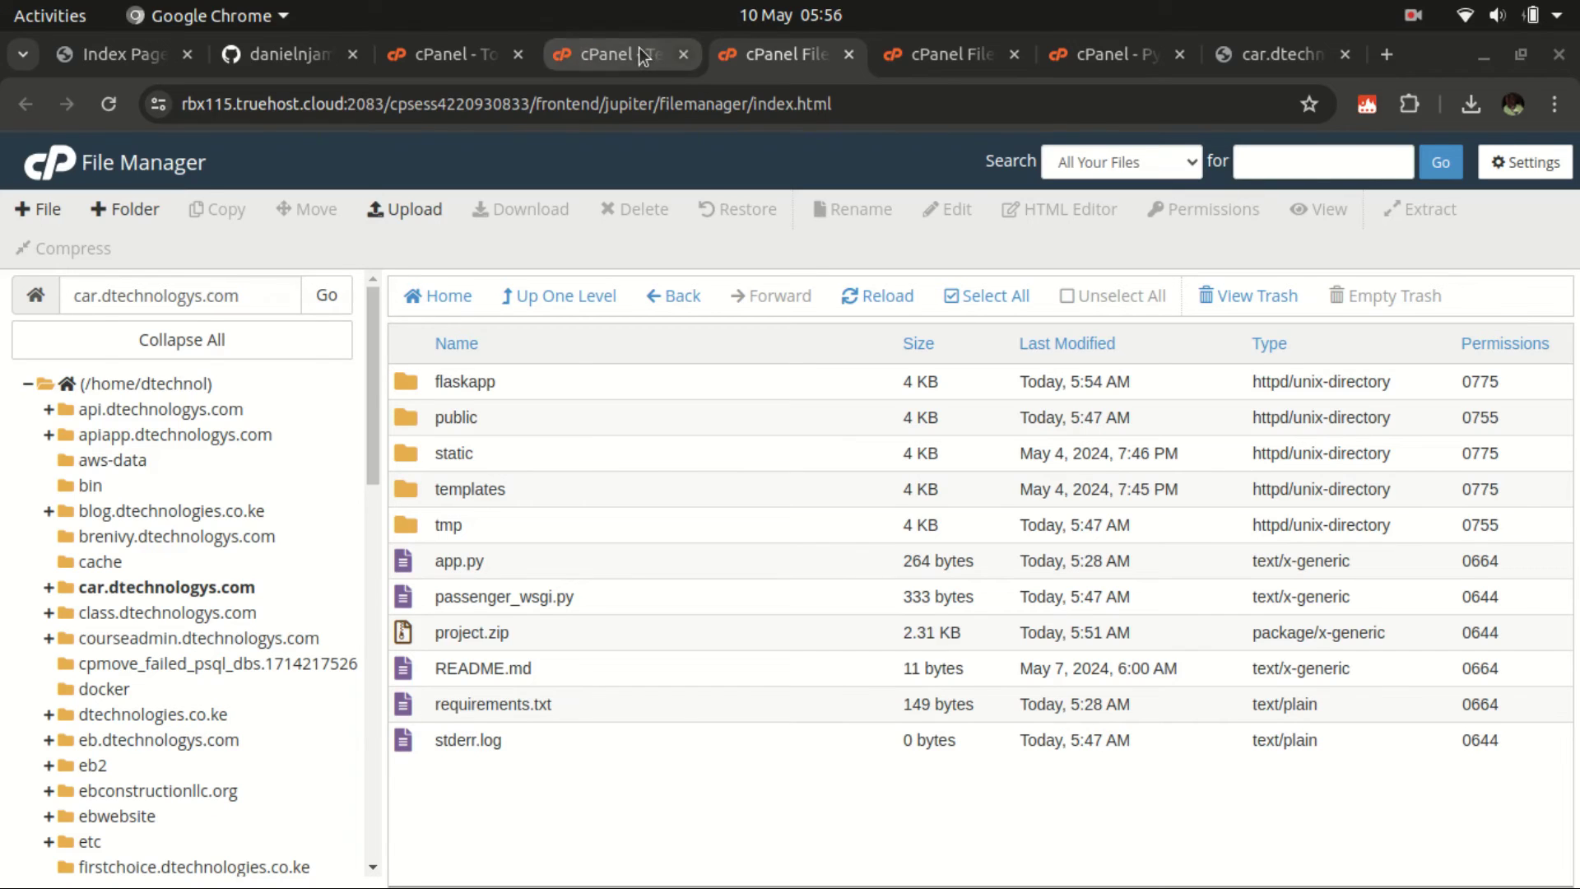
Install the app's dependencies in the cPanel Terminal with "pip install -r requirements.txt" and clear the terminal.
{"action": "left_click", "coordinate": [598, 58]}
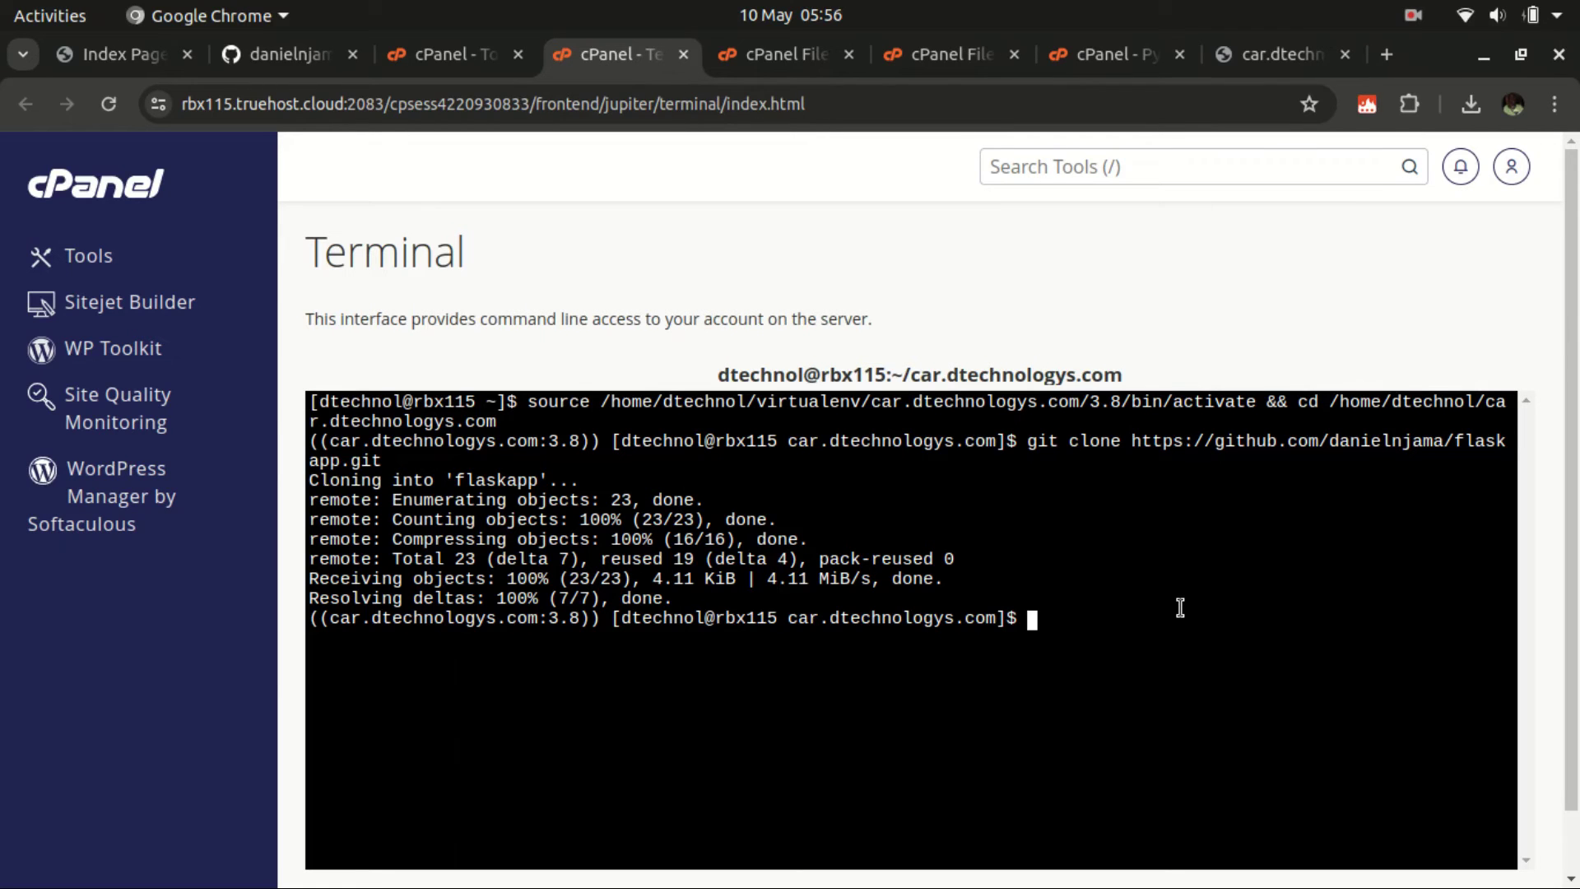
{"action": "type", "text": "pip instal"}
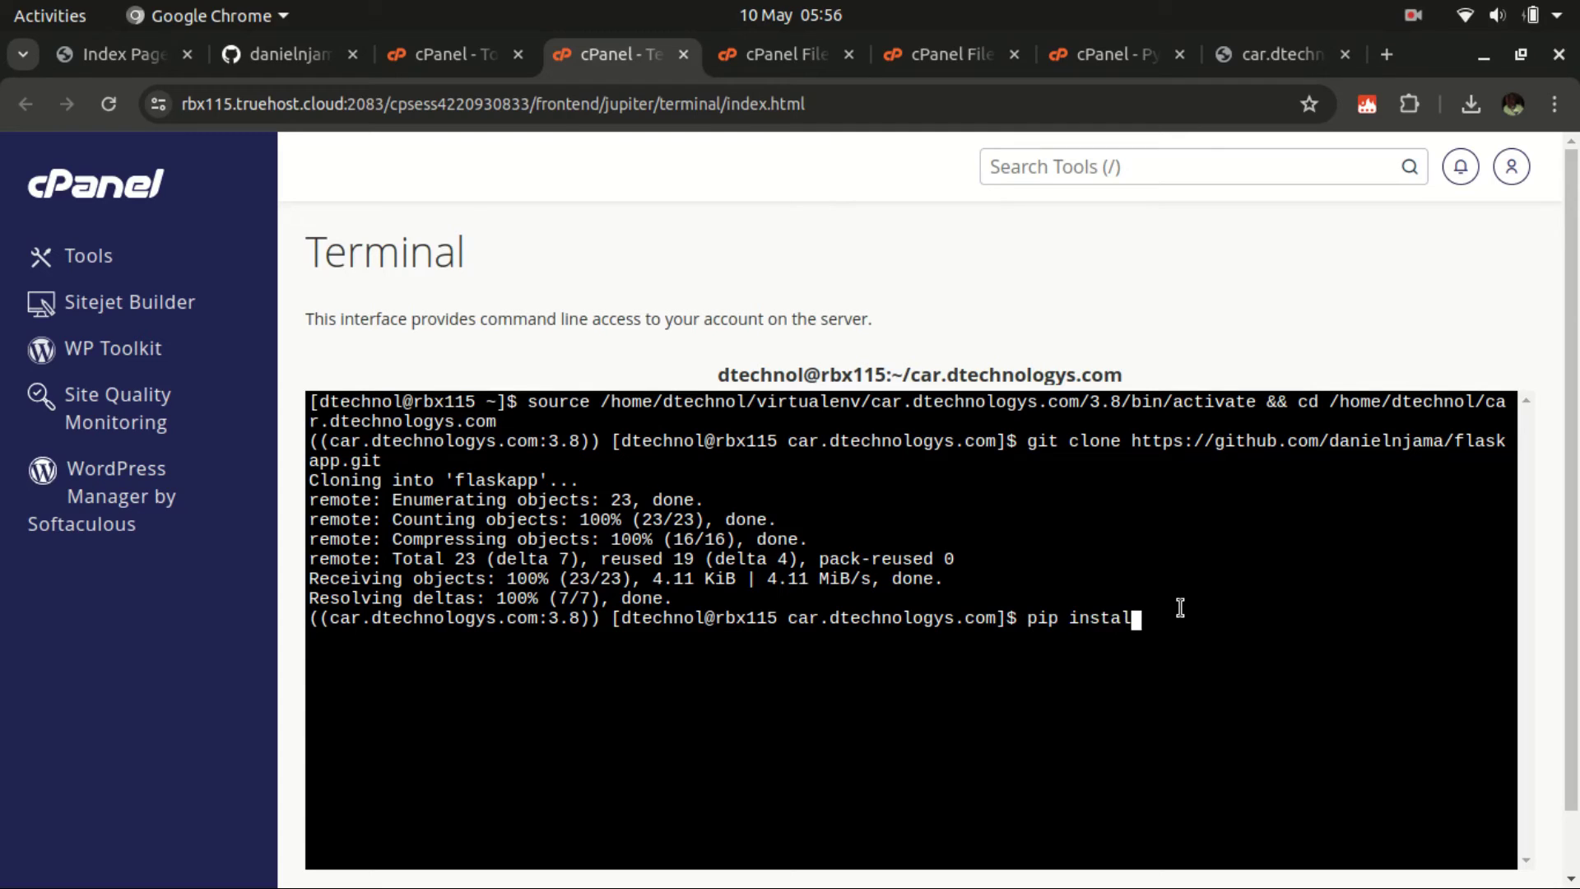
{"action": "type", "text": "l -r requirements.txt"}
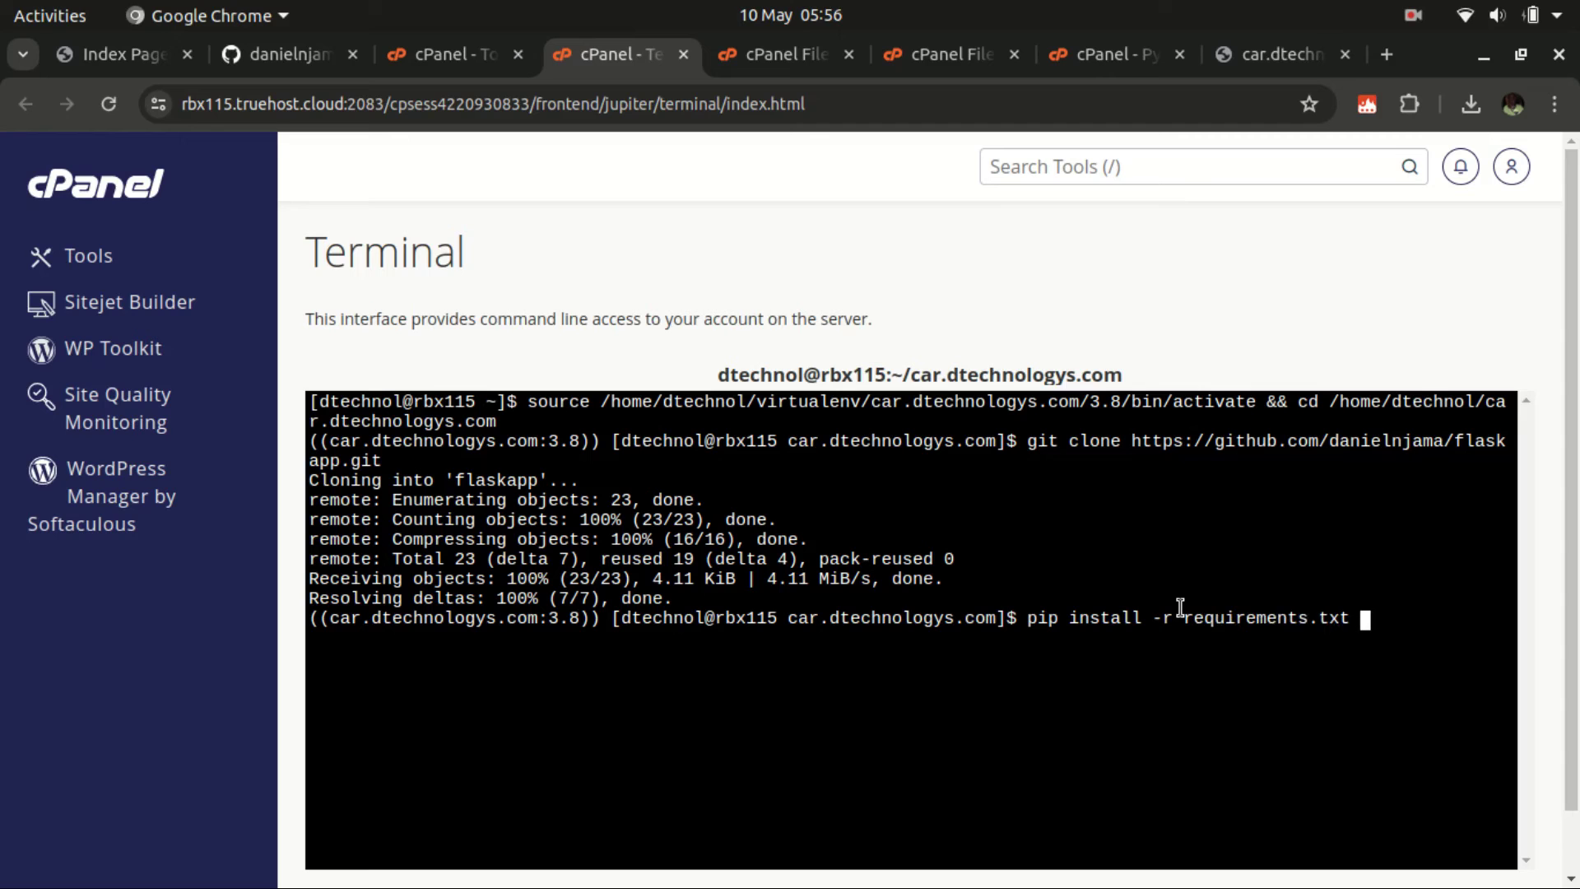
{"action": "key", "text": "Return"}
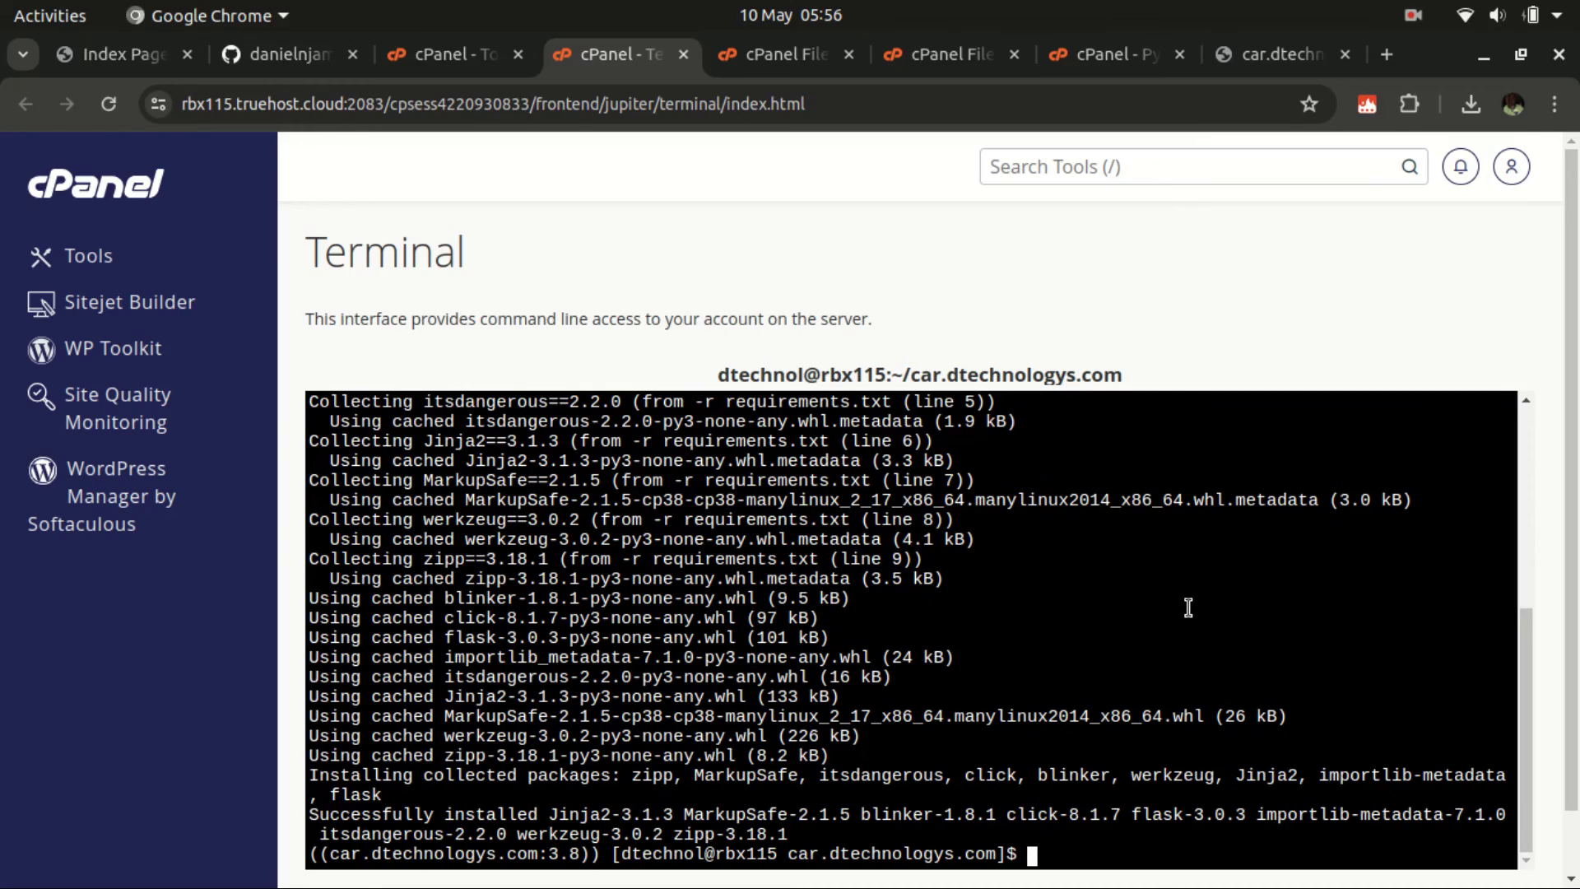
{"action": "type", "text": "clear"}
{"action": "key", "text": "Return"}
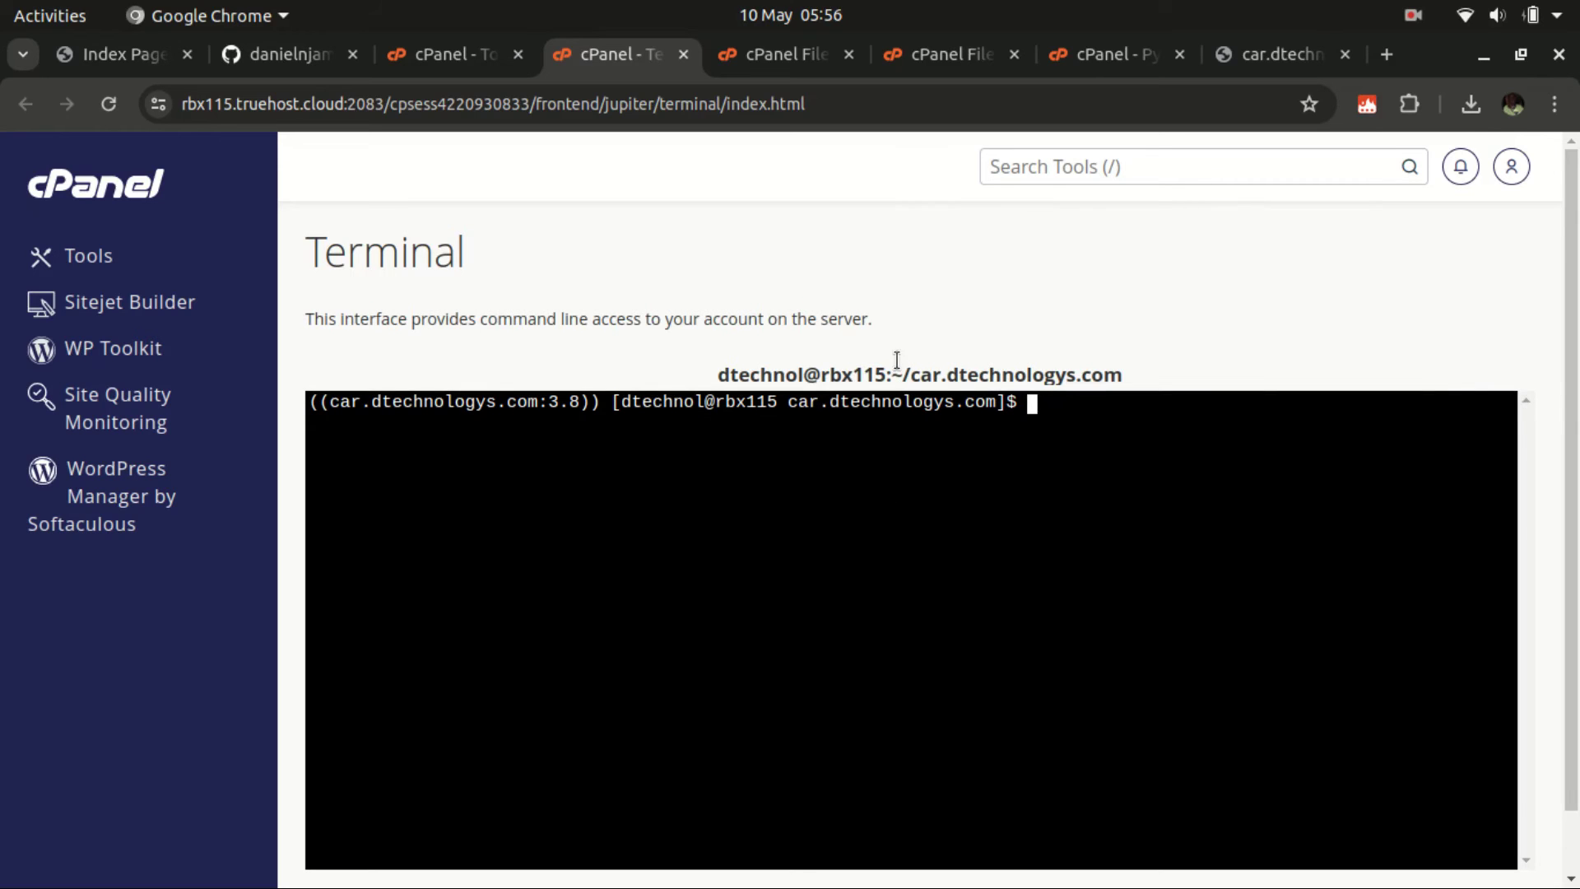
Add requirements.txt to the car.dtechnologys.com Python app's configuration files and run pip install from it.
{"action": "left_click", "coordinate": [1098, 62]}
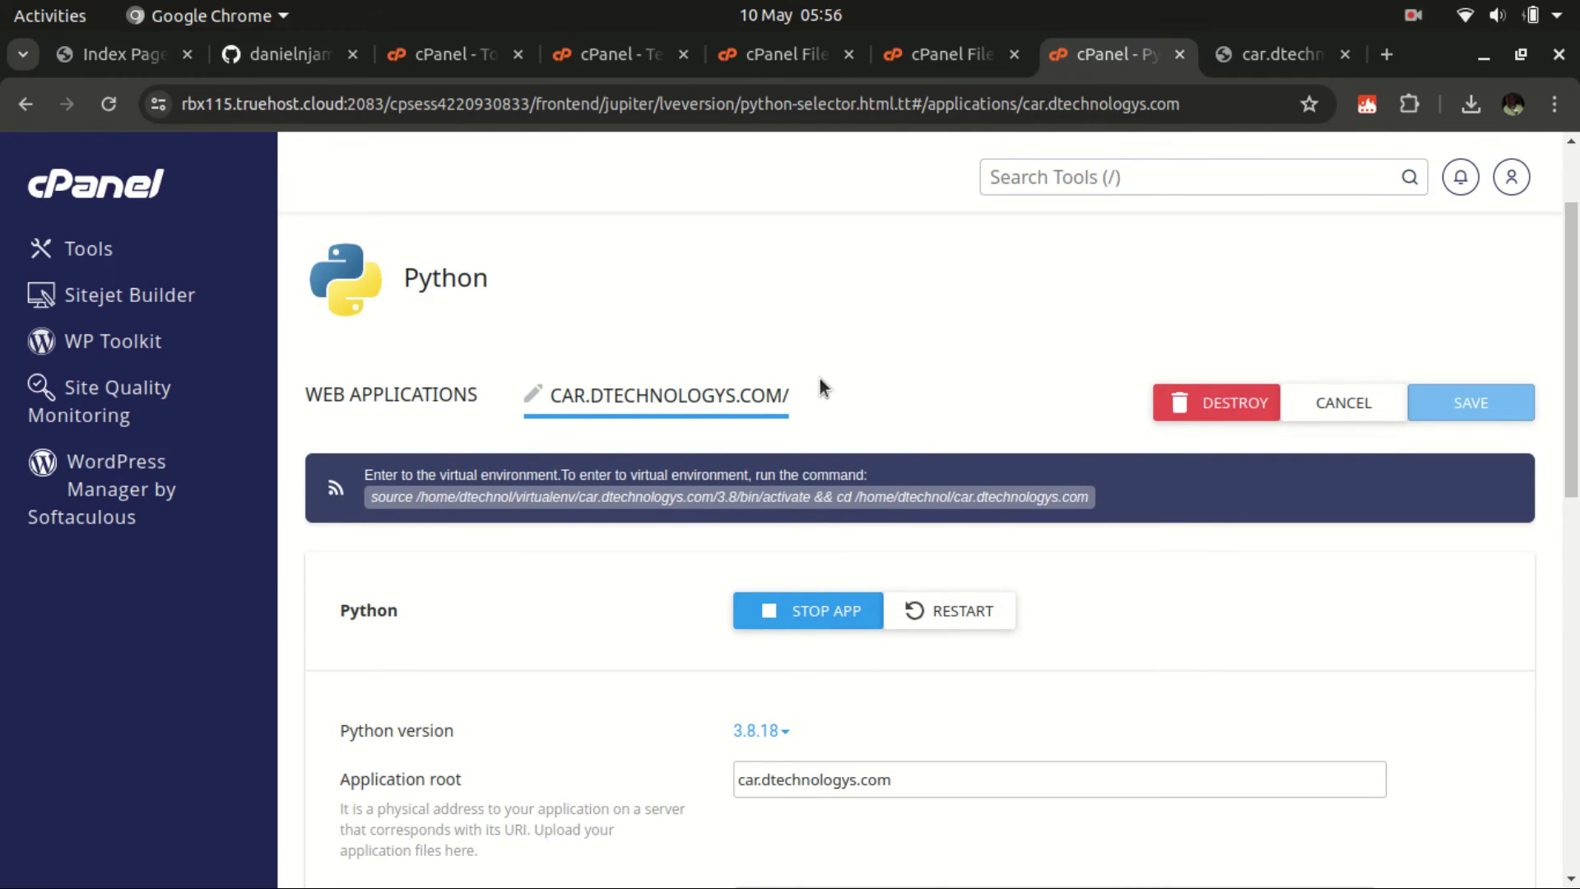
{"action": "scroll", "coordinate": [774, 353], "scroll_direction": "down", "scroll_amount": 5}
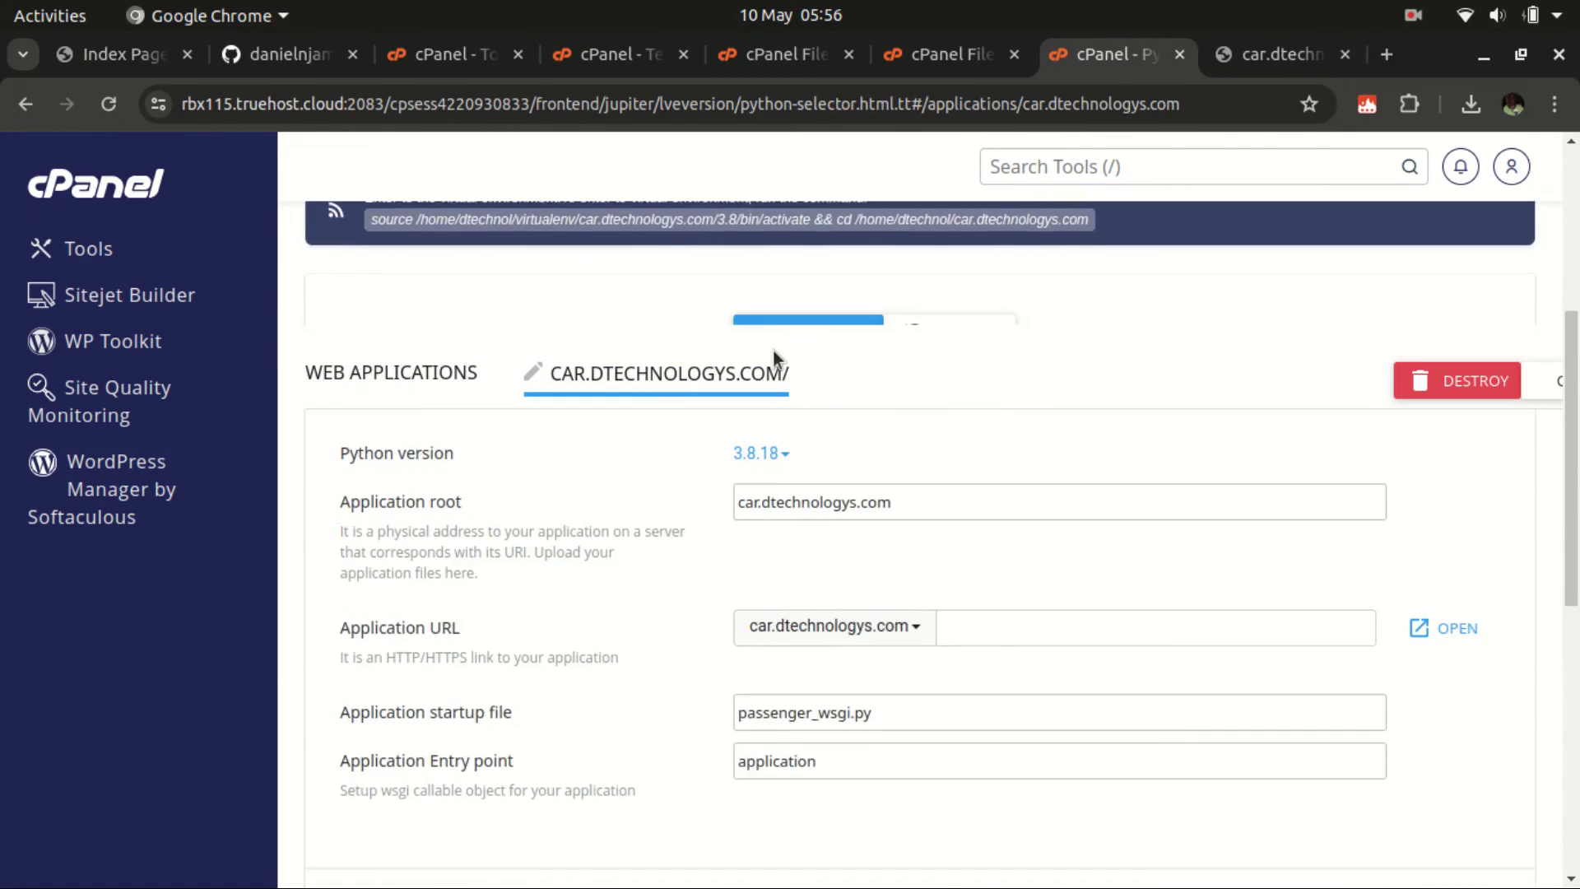
{"action": "scroll", "coordinate": [620, 480], "scroll_direction": "down", "scroll_amount": 3}
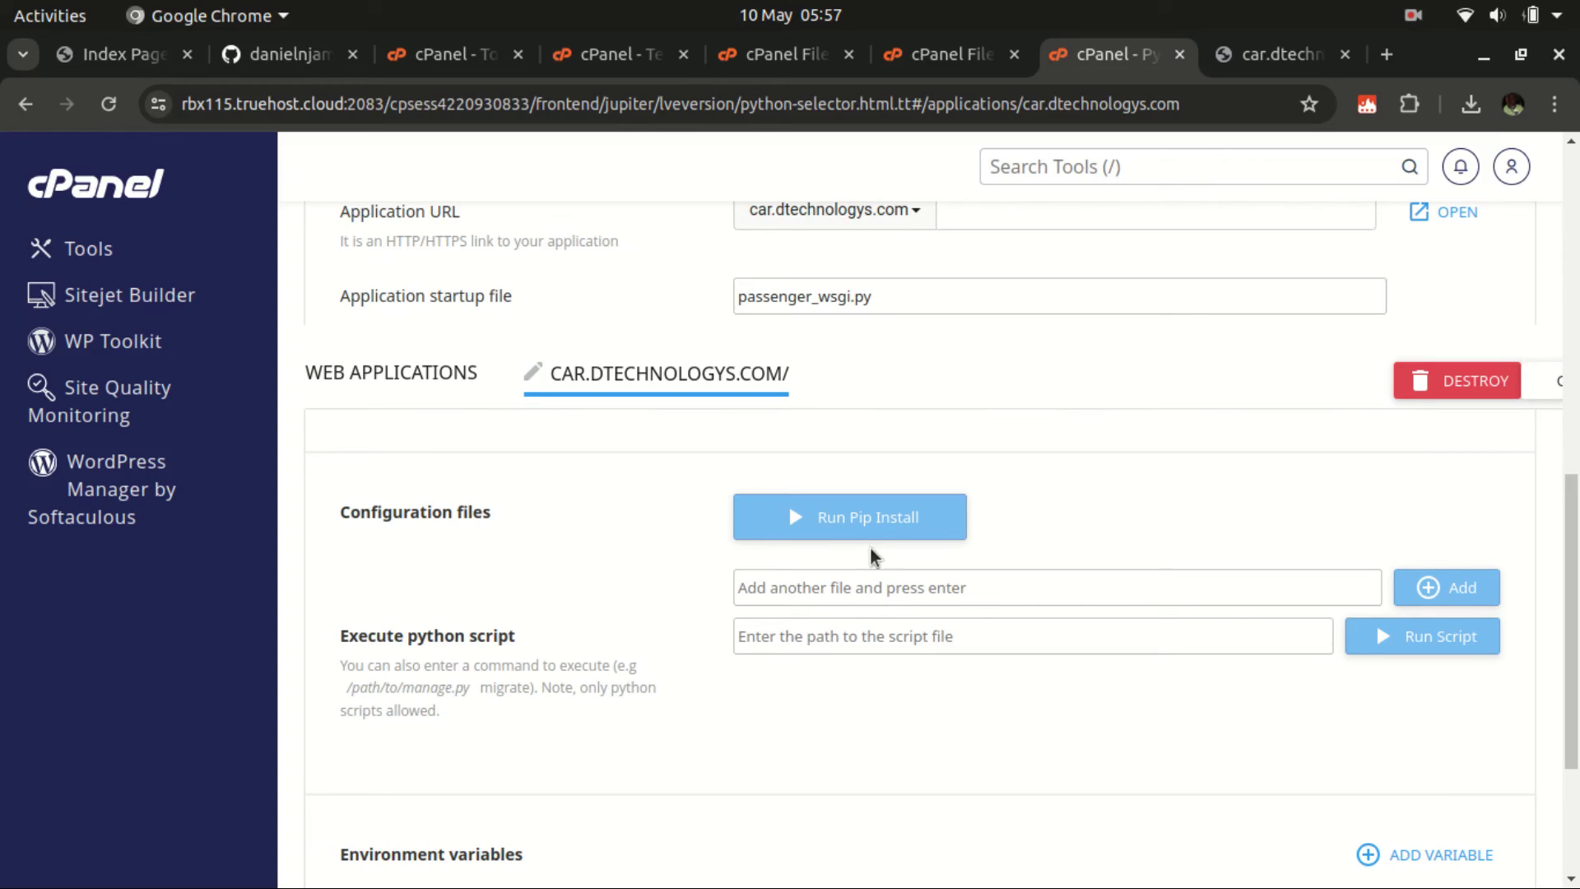
{"action": "left_click", "coordinate": [823, 589]}
{"action": "type", "text": "requireme"}
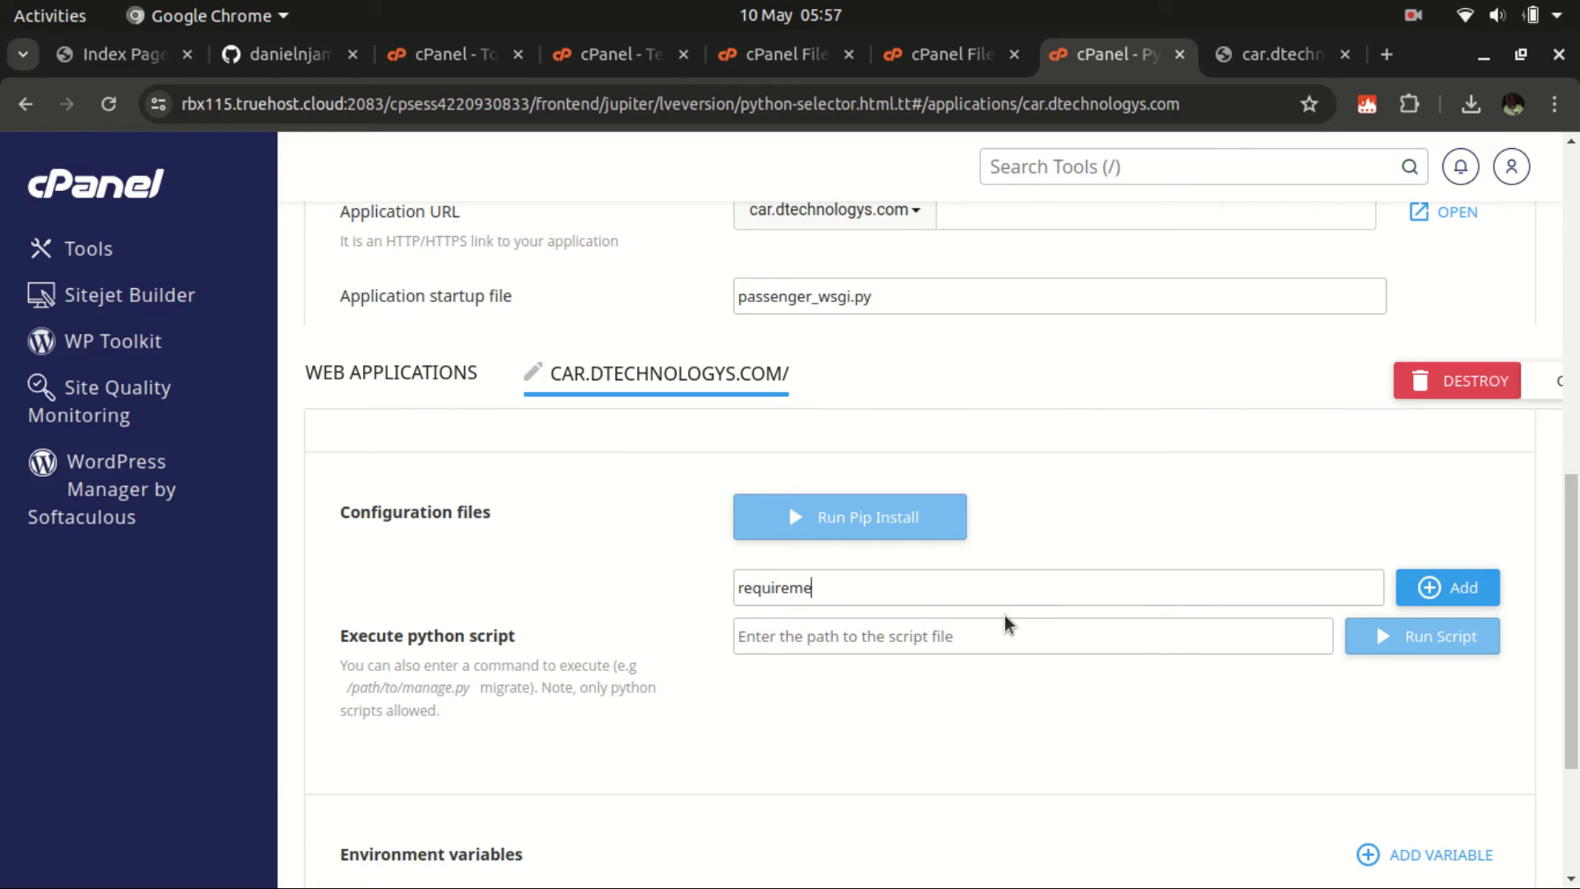
{"action": "type", "text": "nts.txt"}
{"action": "left_click", "coordinate": [1481, 590]}
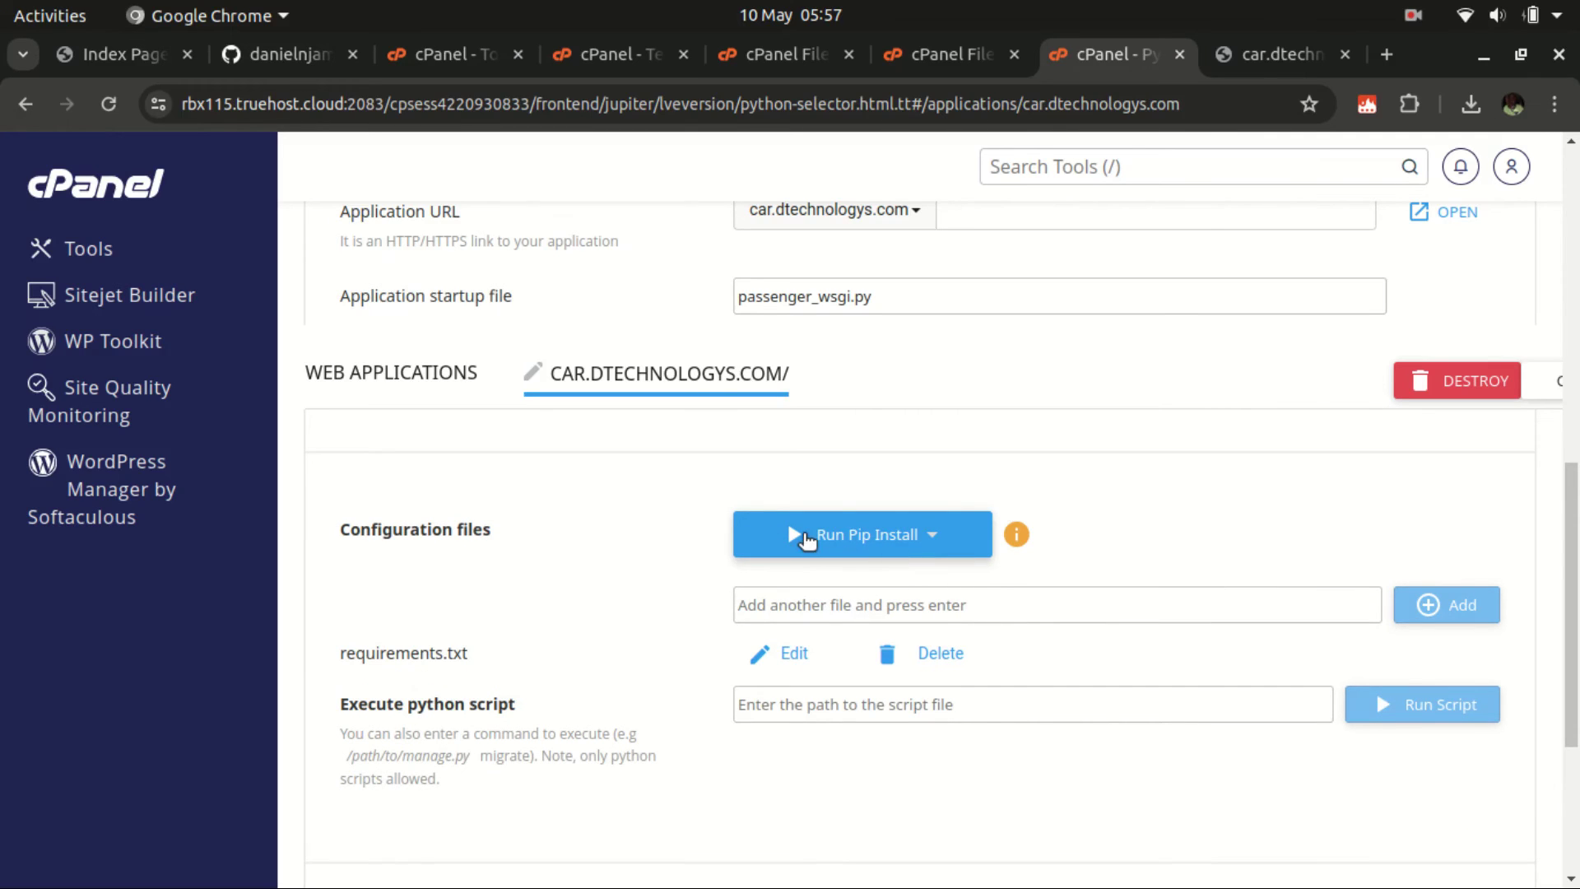
{"action": "left_click", "coordinate": [925, 536]}
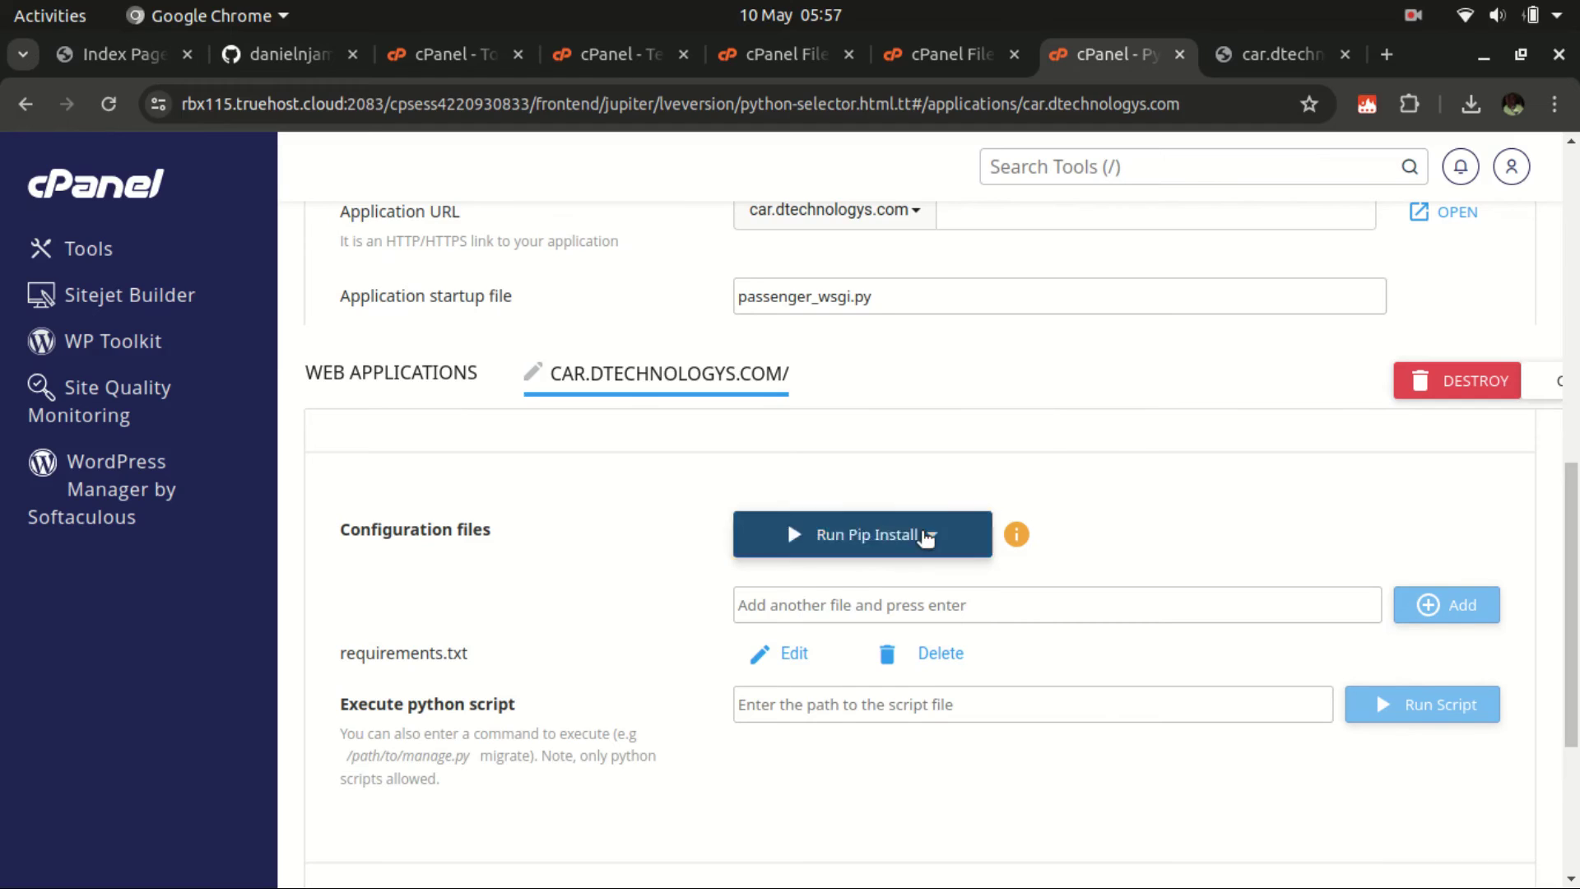
{"action": "left_click", "coordinate": [875, 578]}
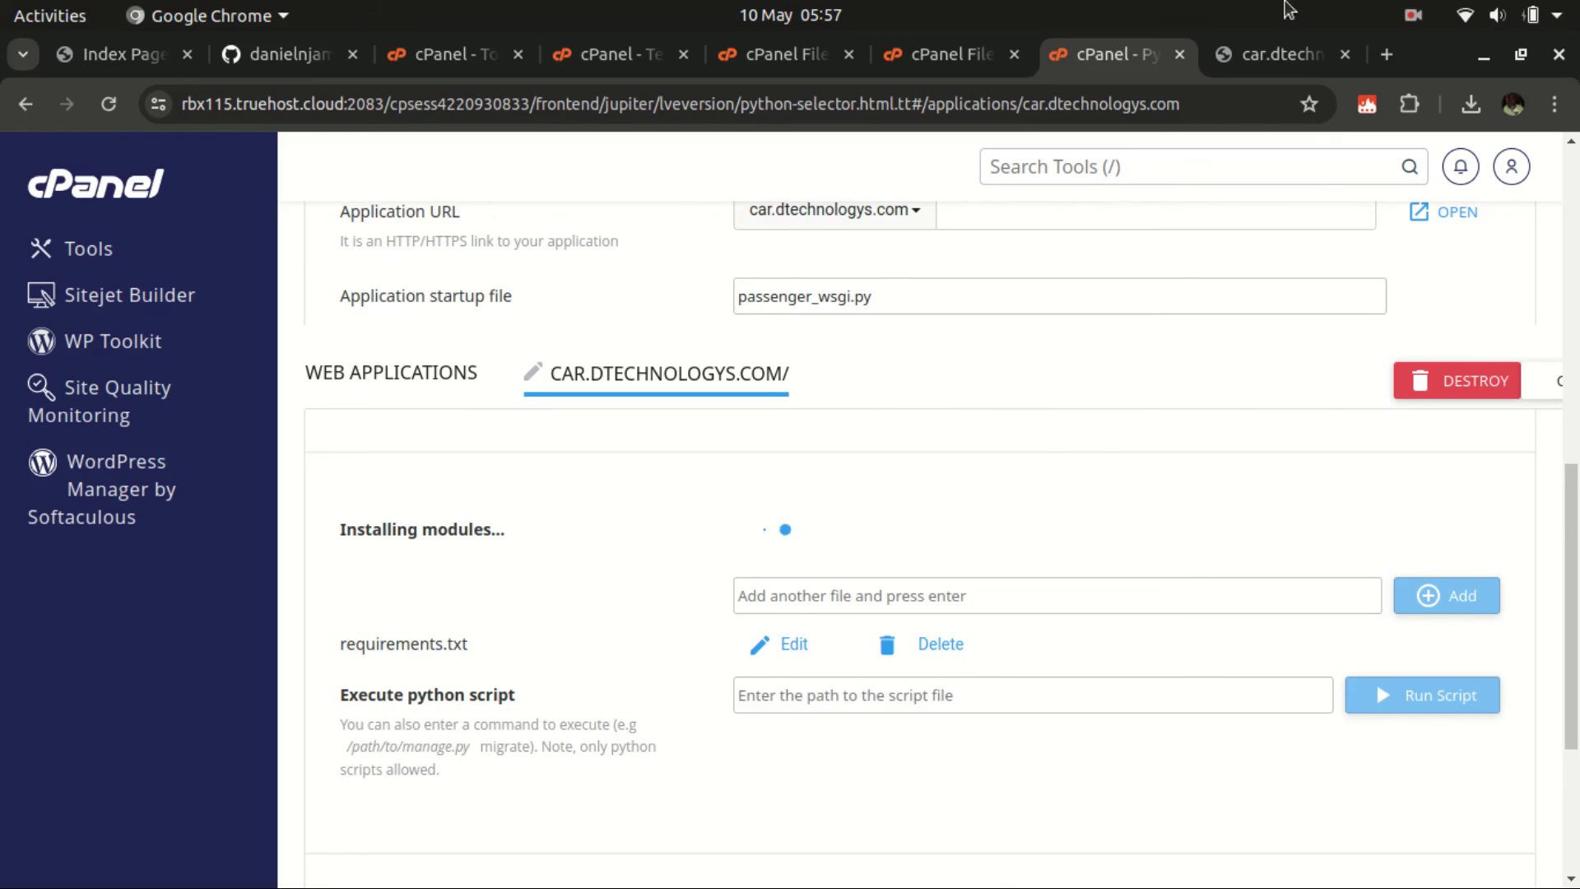
Reload the car.dtechnologys.com site, then check the module installation's progress and the project files in File Manager.
{"action": "left_click", "coordinate": [1269, 53]}
{"action": "left_click", "coordinate": [117, 104]}
{"action": "left_click", "coordinate": [116, 104]}
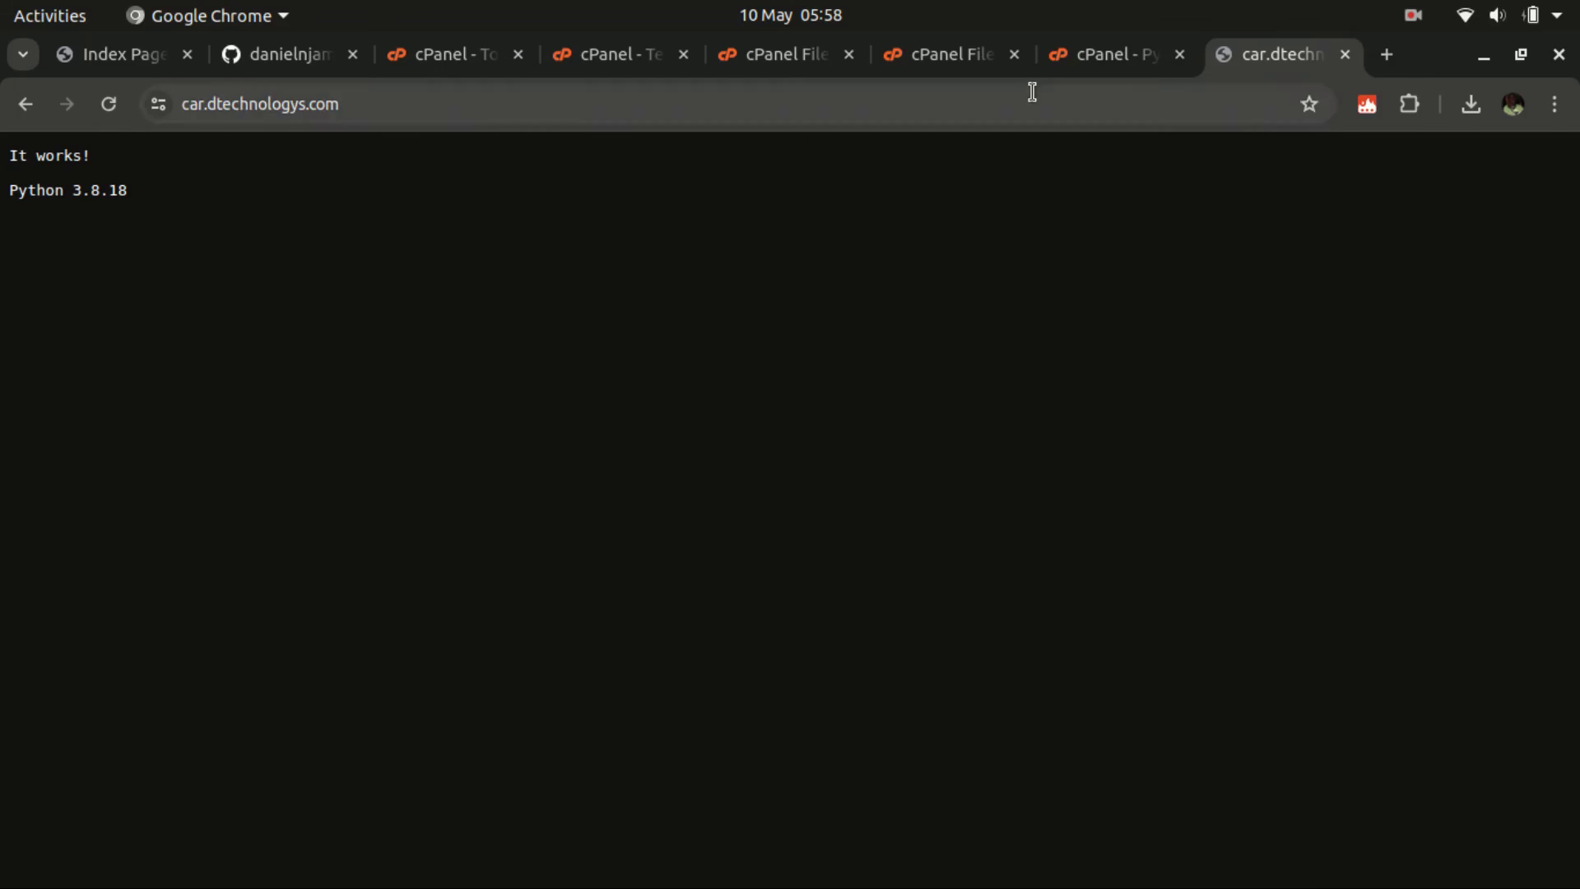
{"action": "left_click", "coordinate": [1079, 62]}
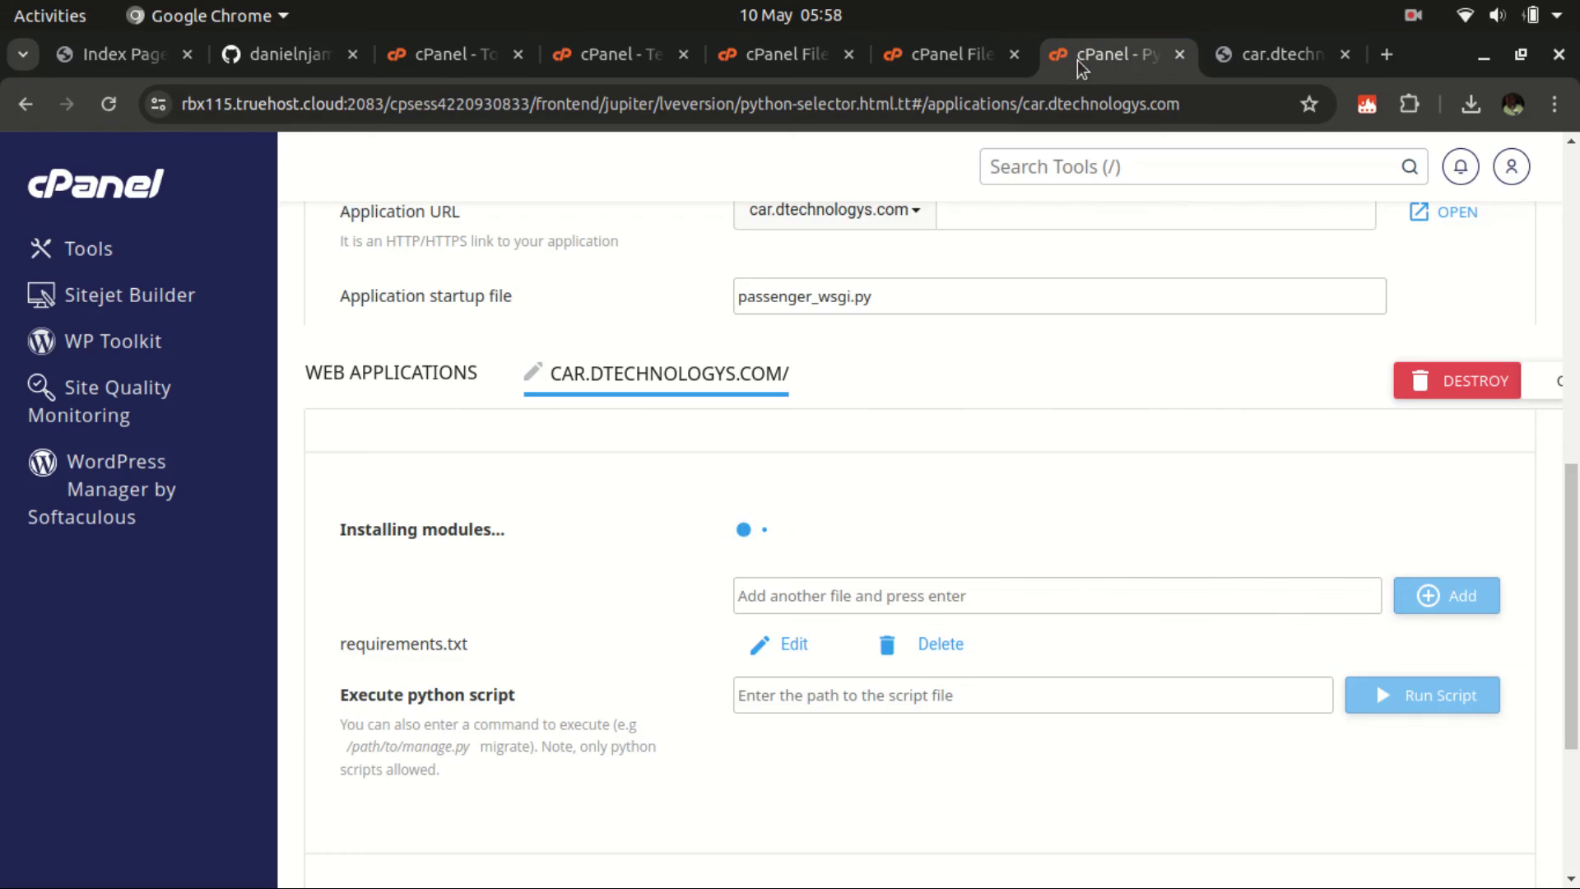
{"action": "left_click", "coordinate": [905, 59]}
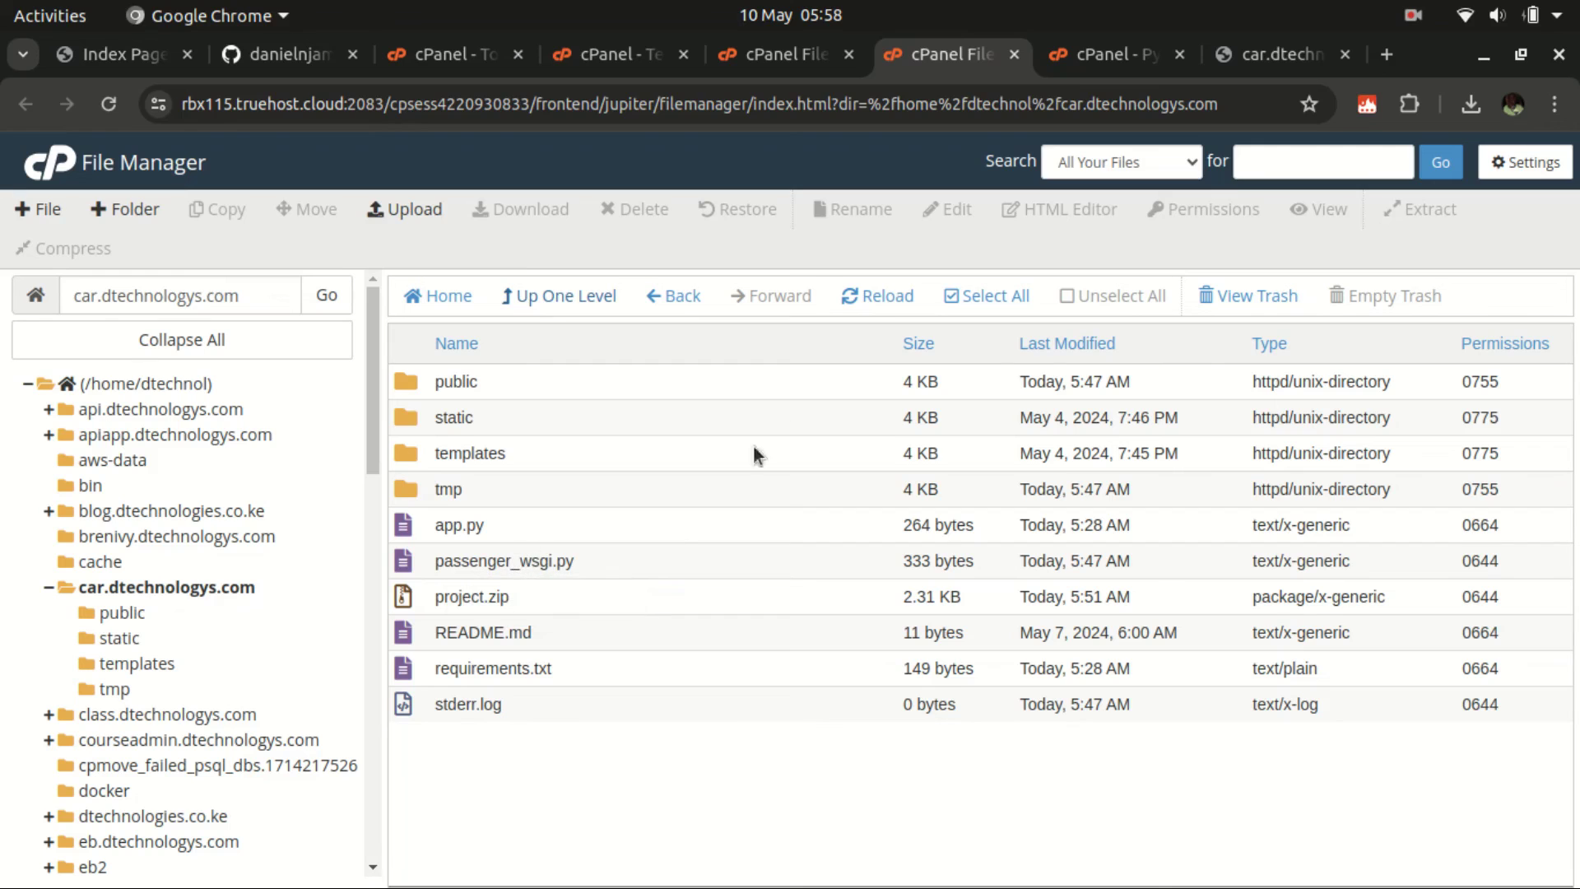
{"action": "left_click", "coordinate": [1107, 53]}
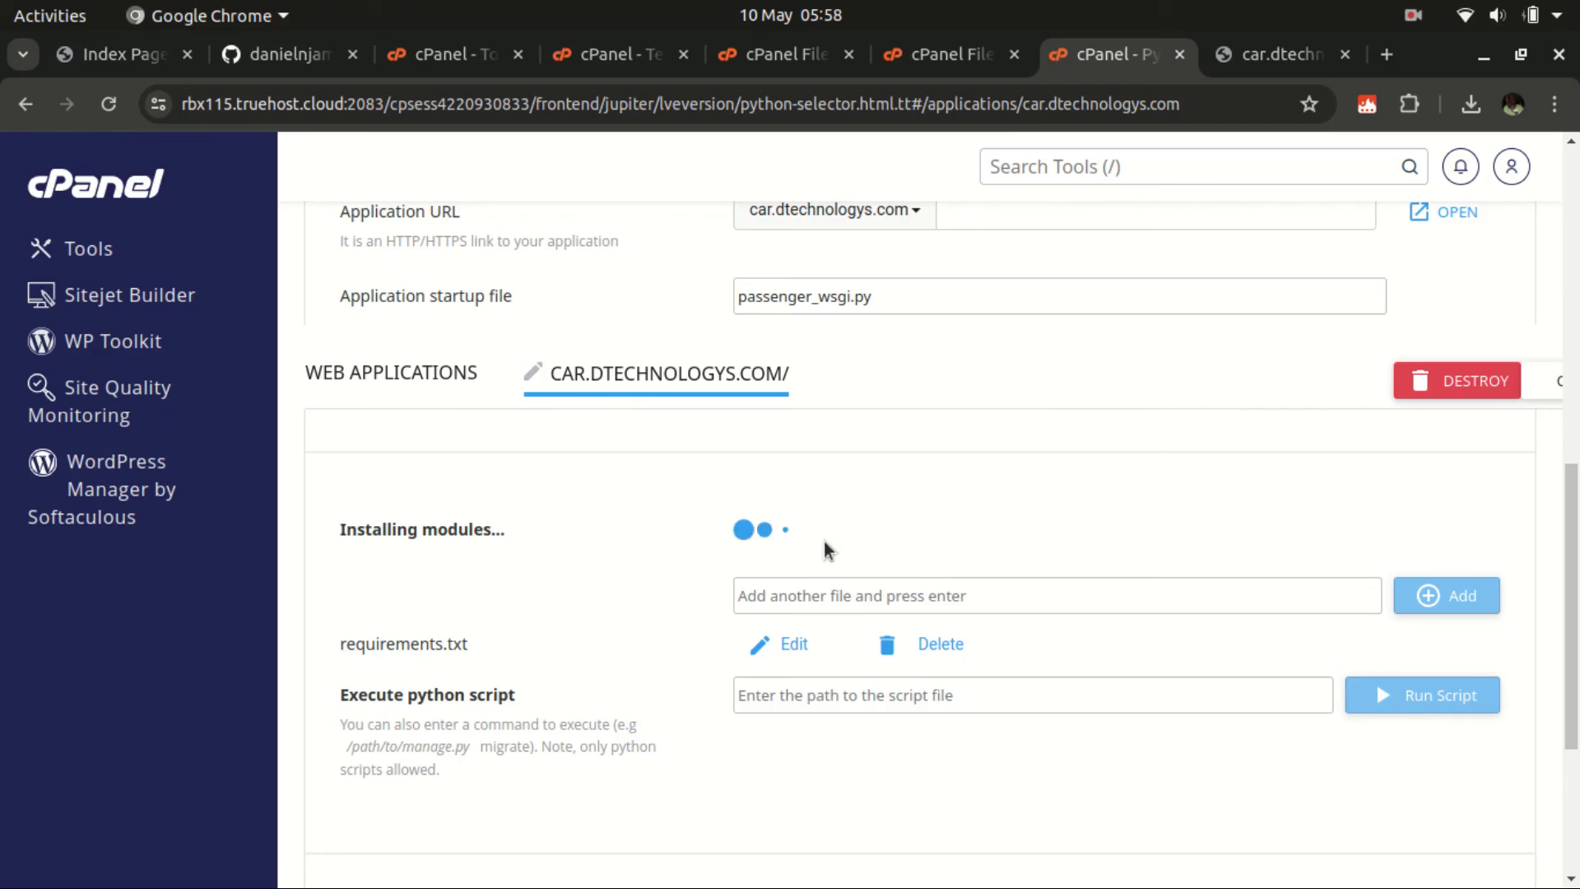
Open passenger_wsgi.py from car.dtechnologys.com for editing and replace all its code with "from app import application".
{"action": "left_click", "coordinate": [756, 63]}
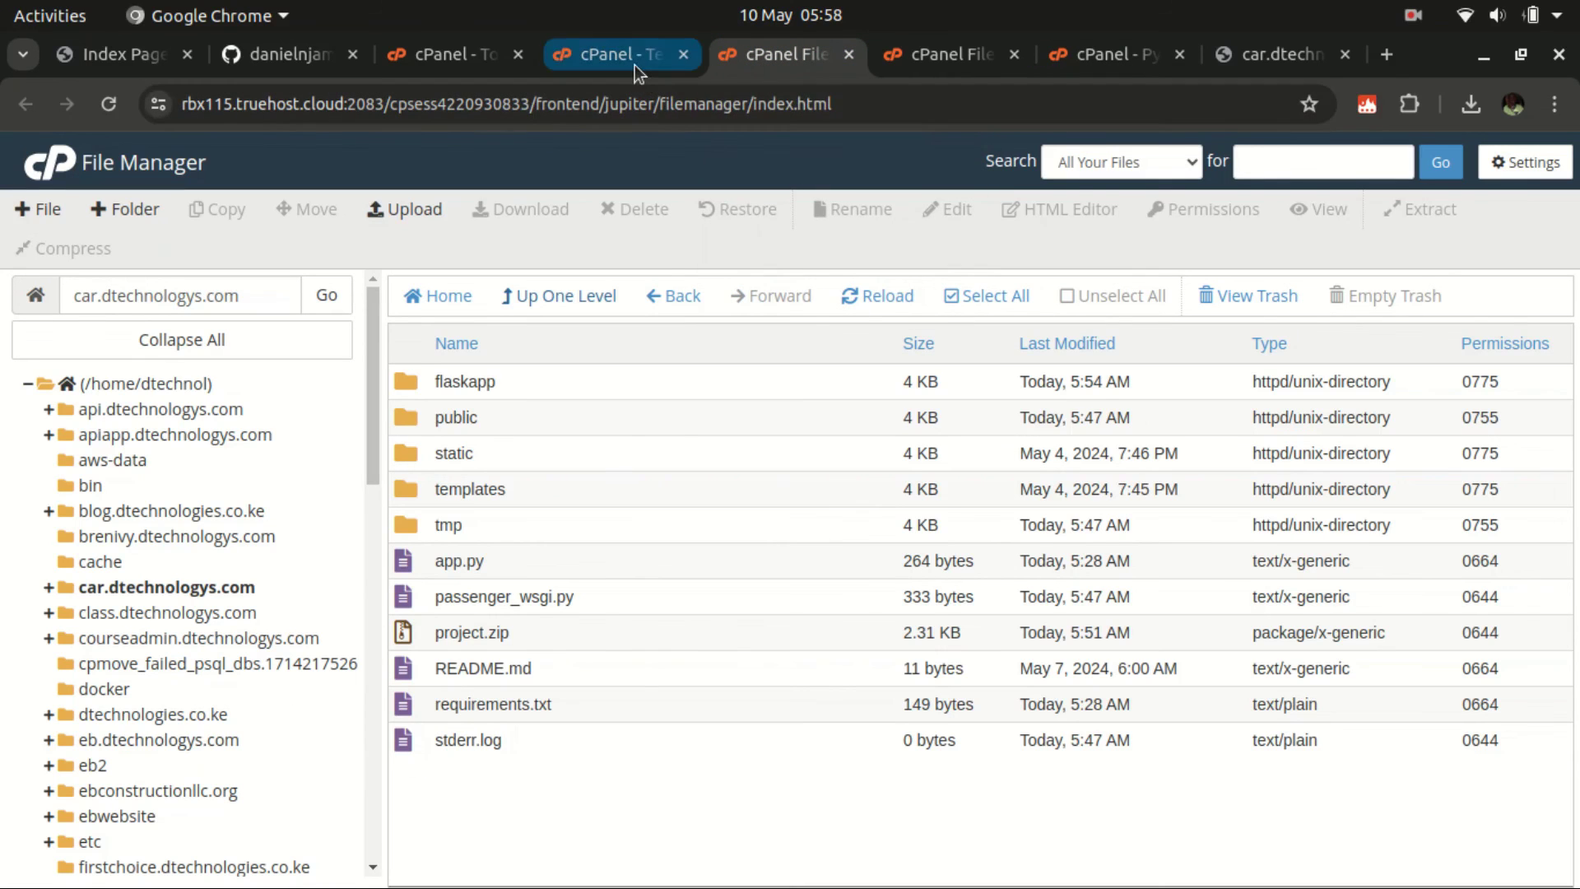
{"action": "right_click", "coordinate": [498, 603]}
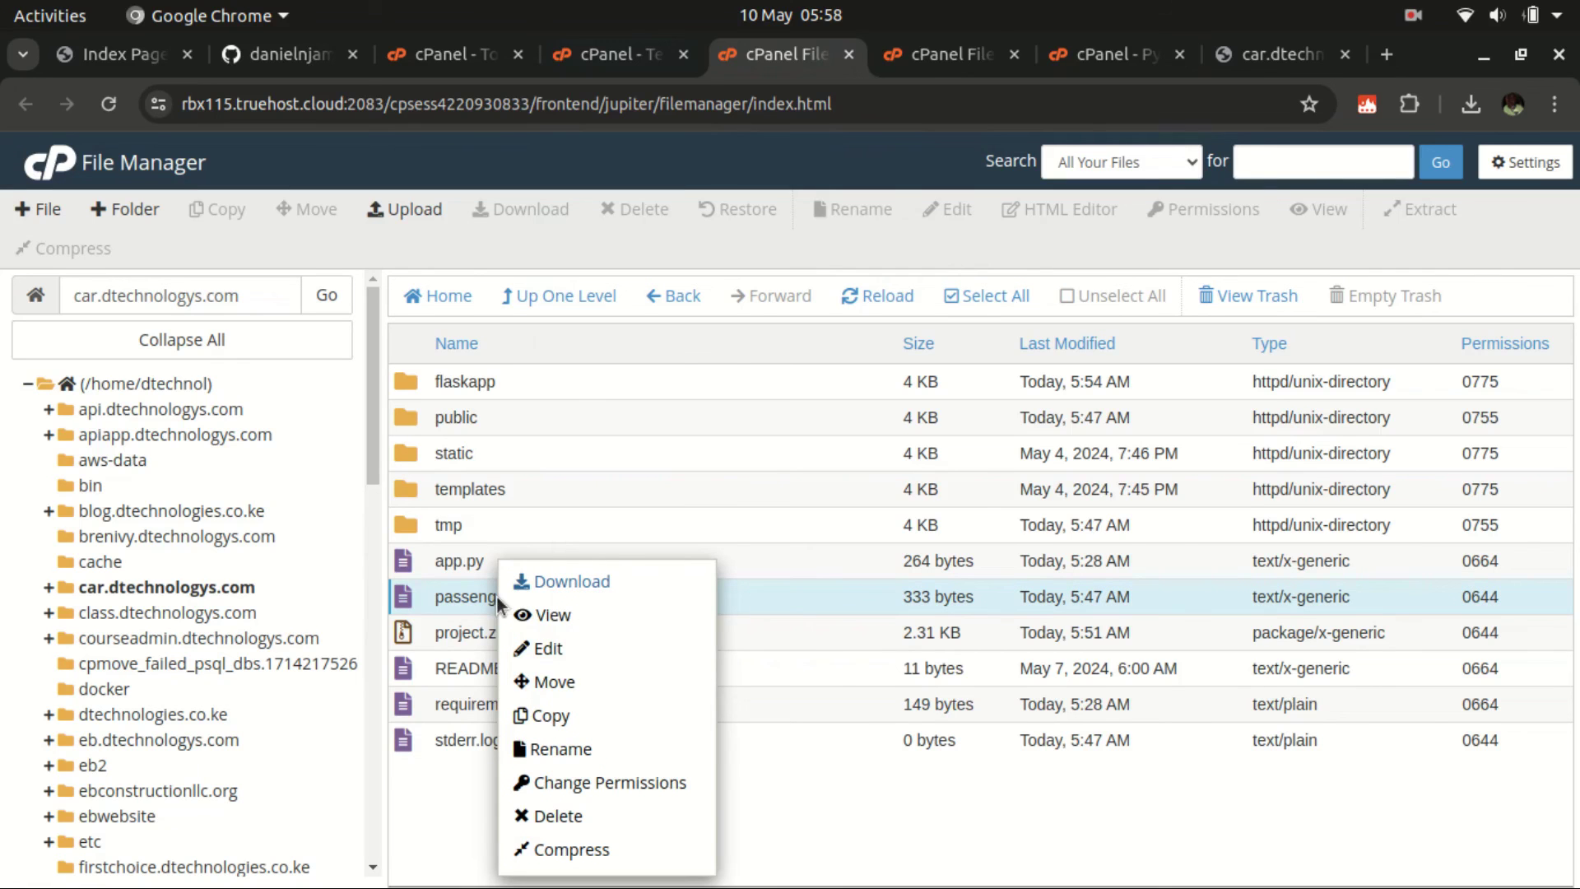
{"action": "left_click", "coordinate": [528, 645]}
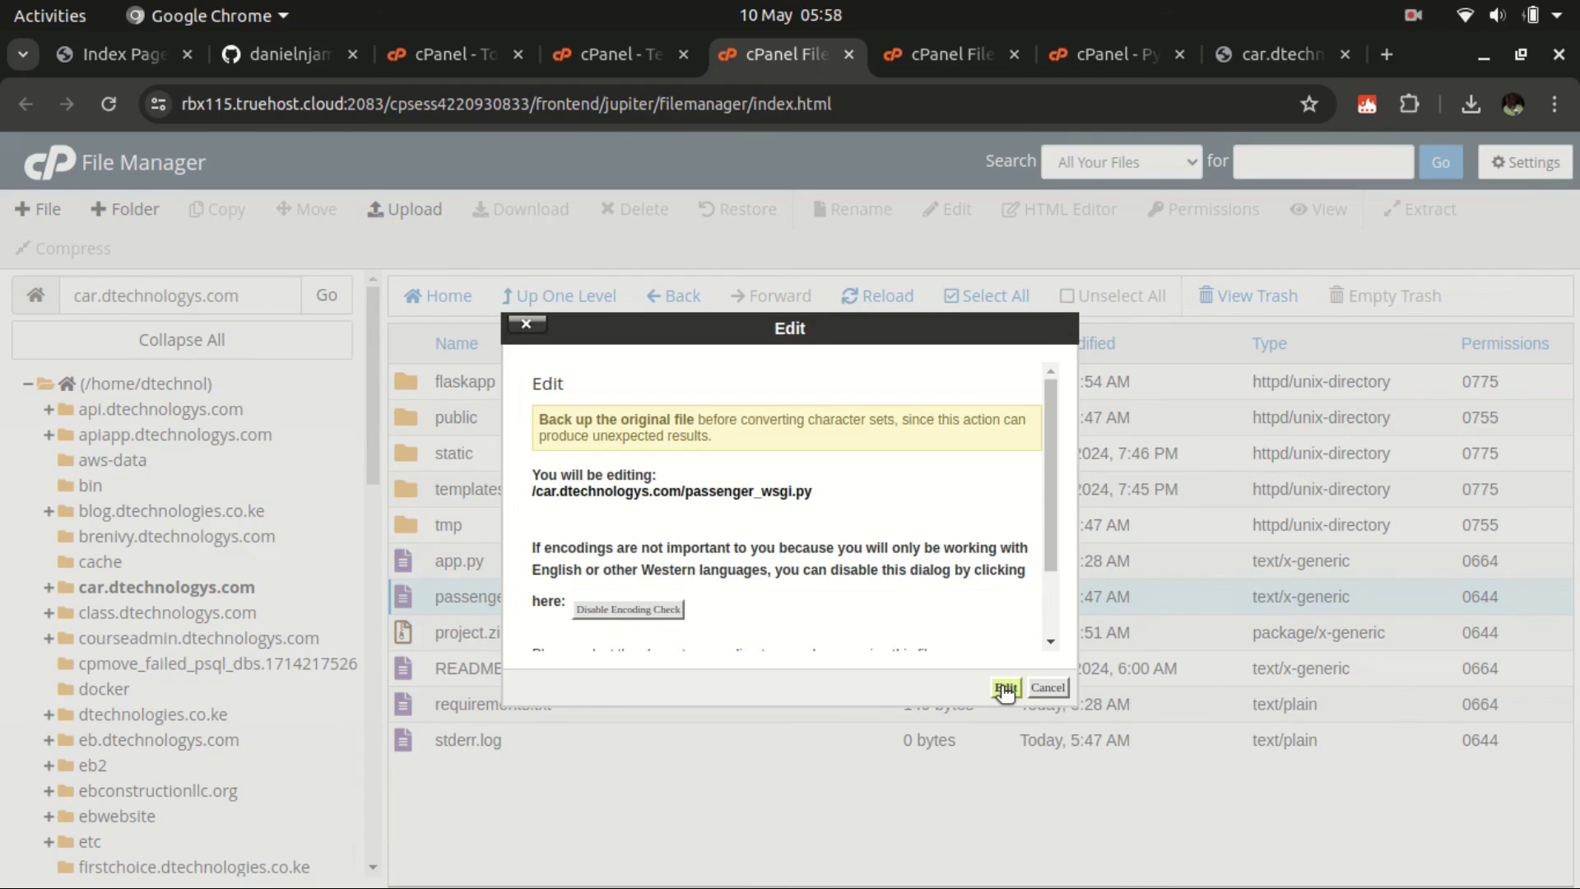
{"action": "left_click", "coordinate": [1004, 690]}
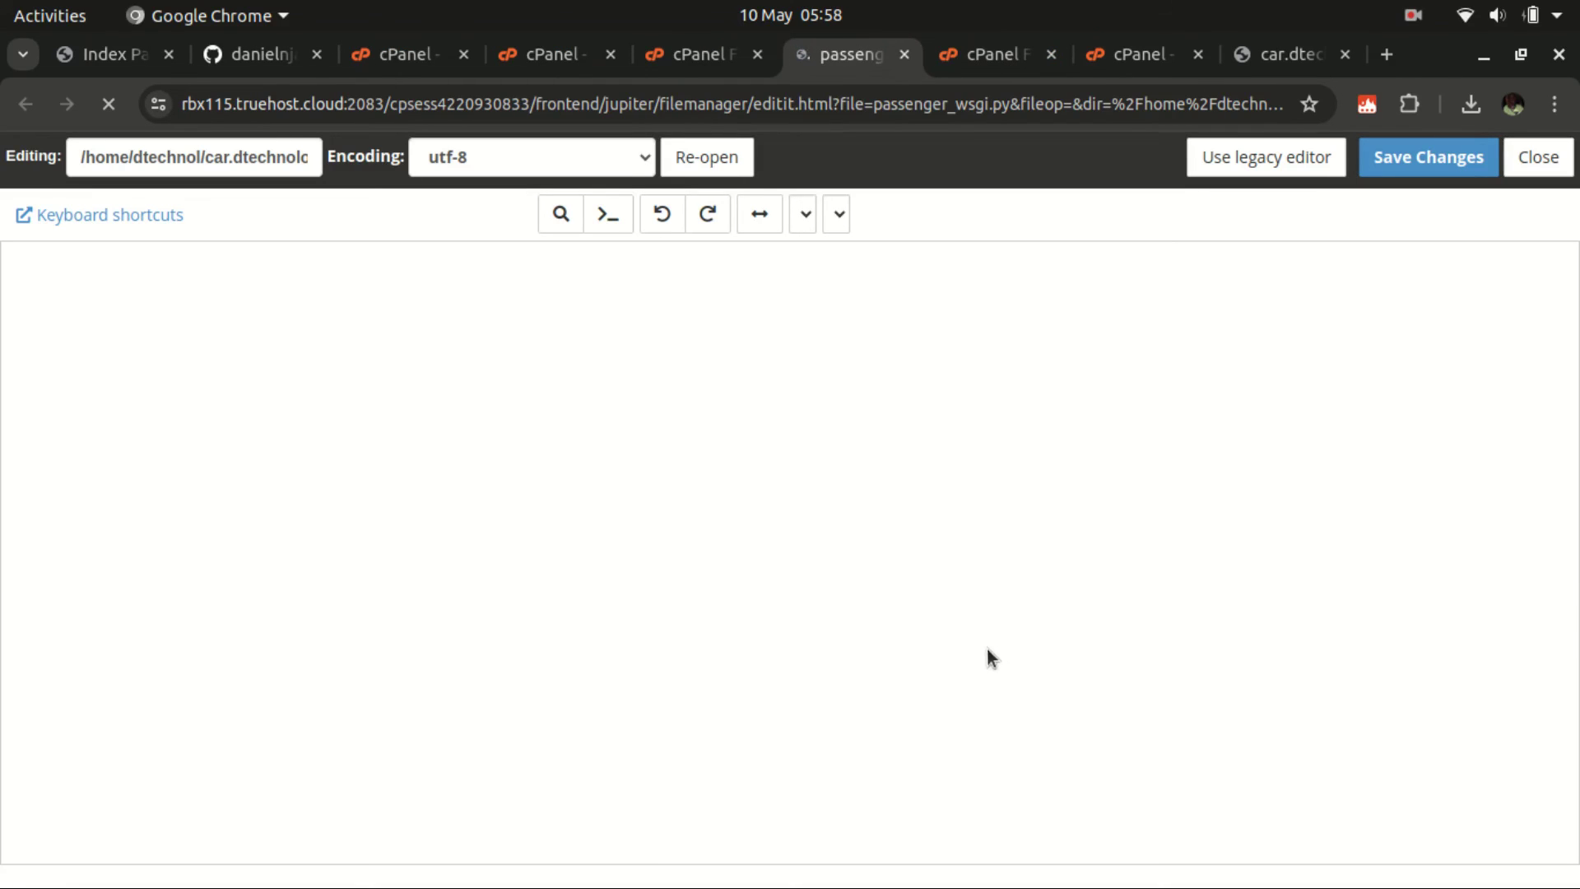
{"action": "left_click", "coordinate": [506, 488]}
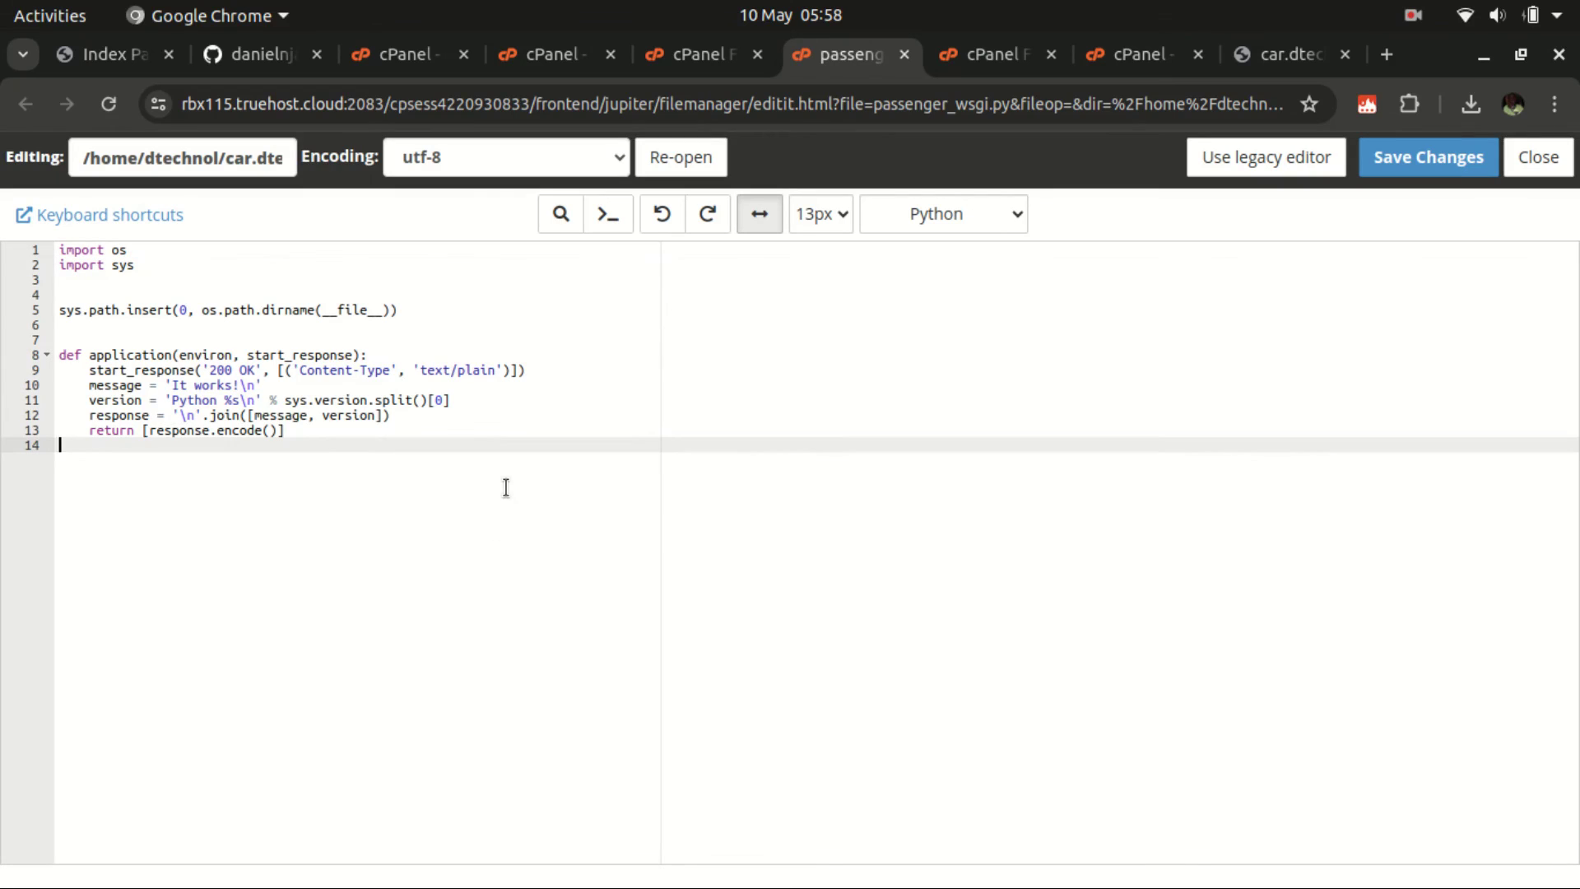
{"action": "key", "text": "ctrl+a"}
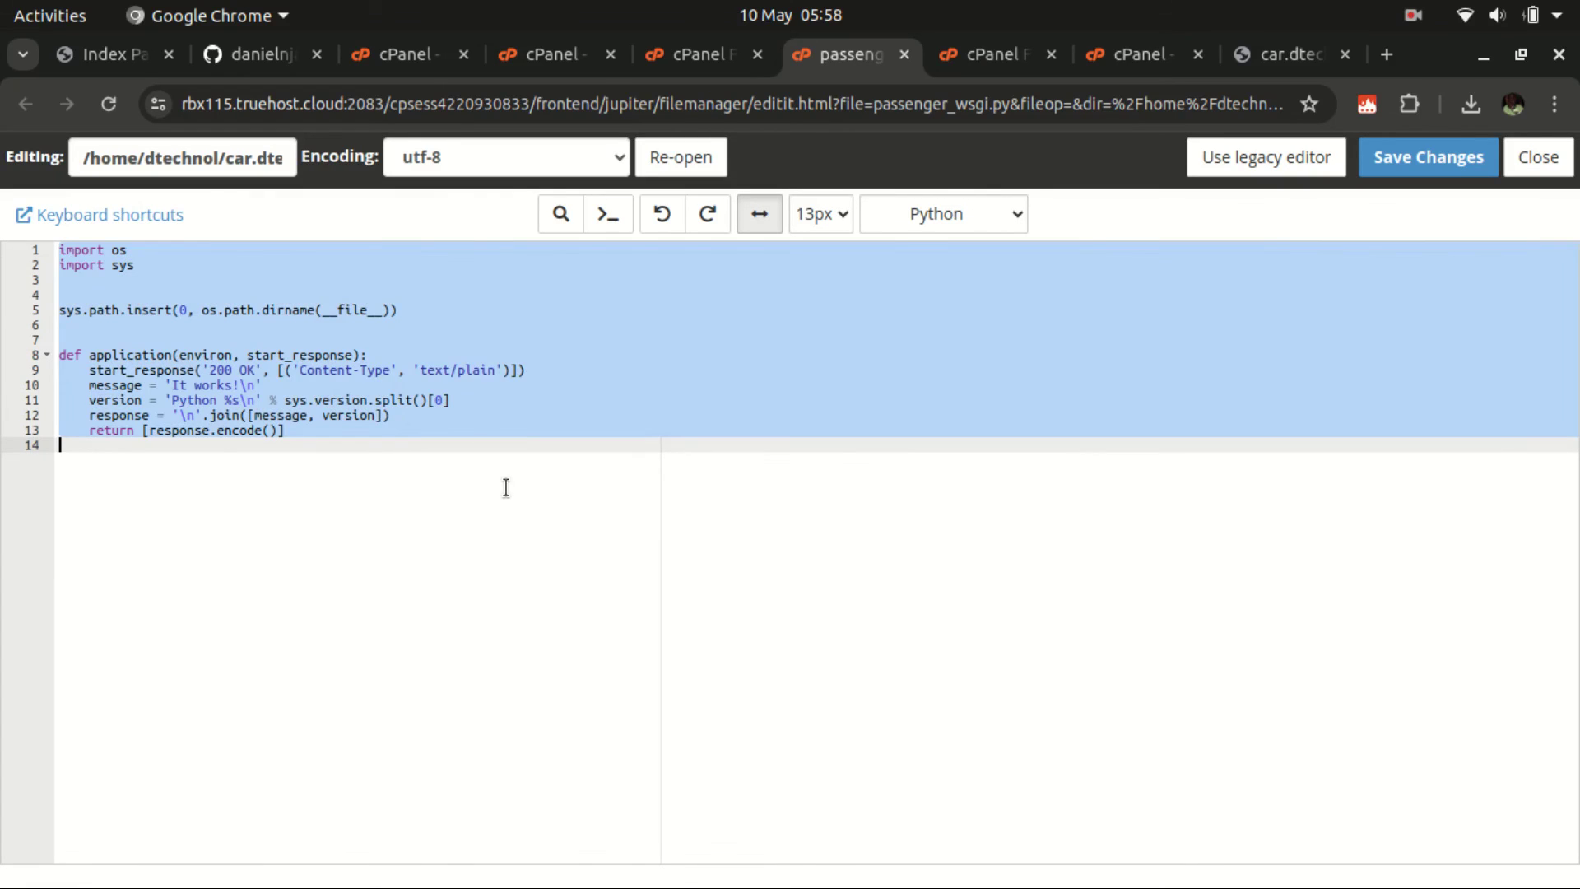
{"action": "key", "text": "BackSpace"}
{"action": "type", "text": "from "}
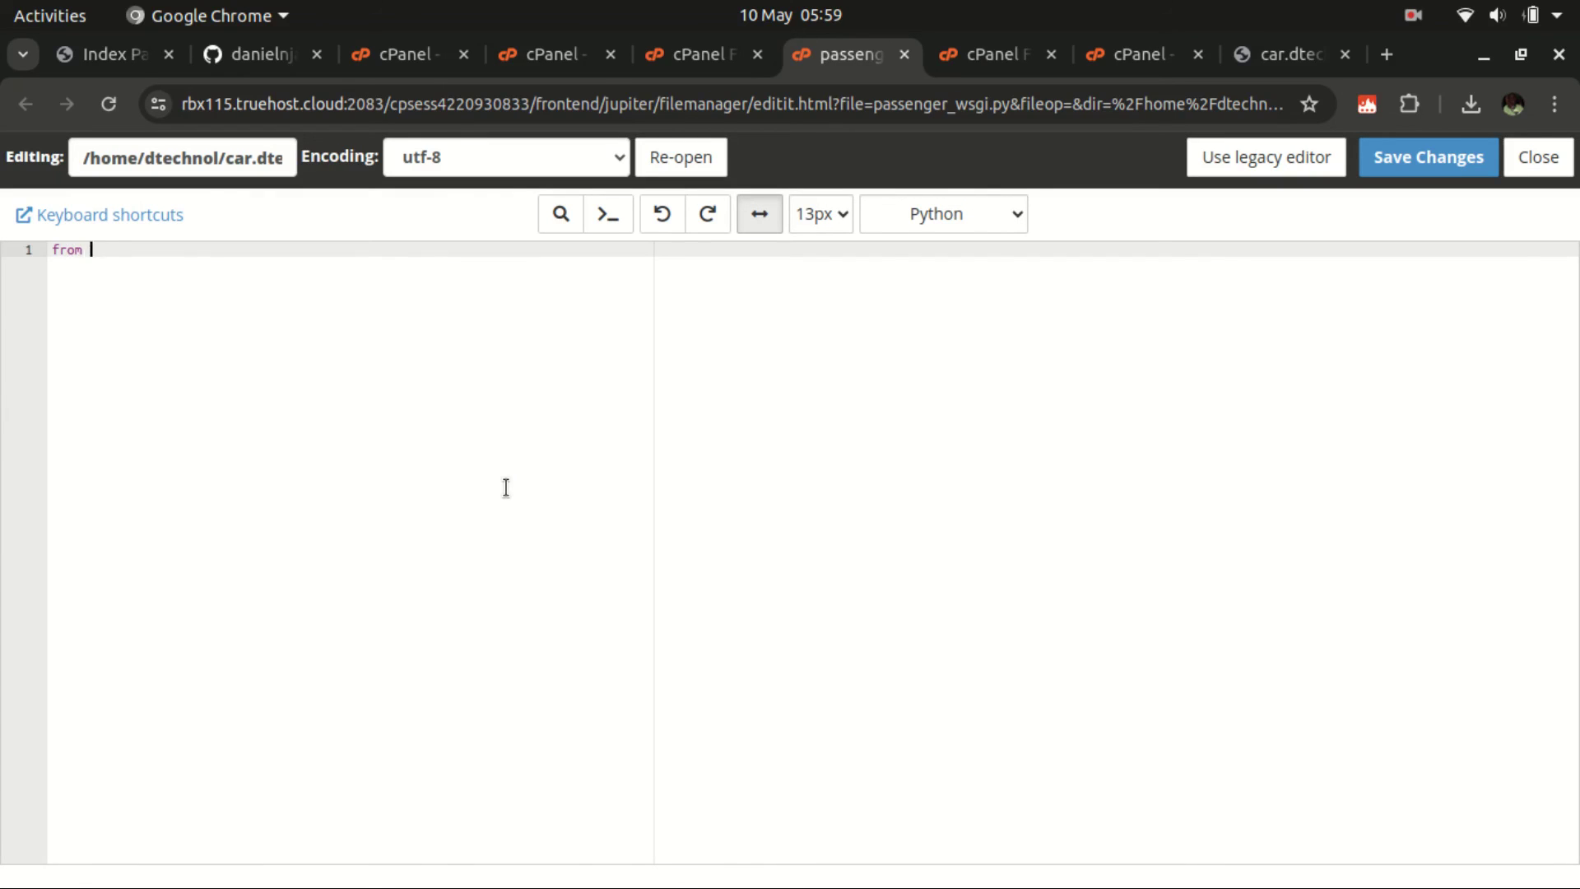
{"action": "type", "text": "app import application"}
Open app.py for editing, add "application = app" directly below the "app = Flask(__name__)" line, and save the file.
{"action": "left_click", "coordinate": [697, 51]}
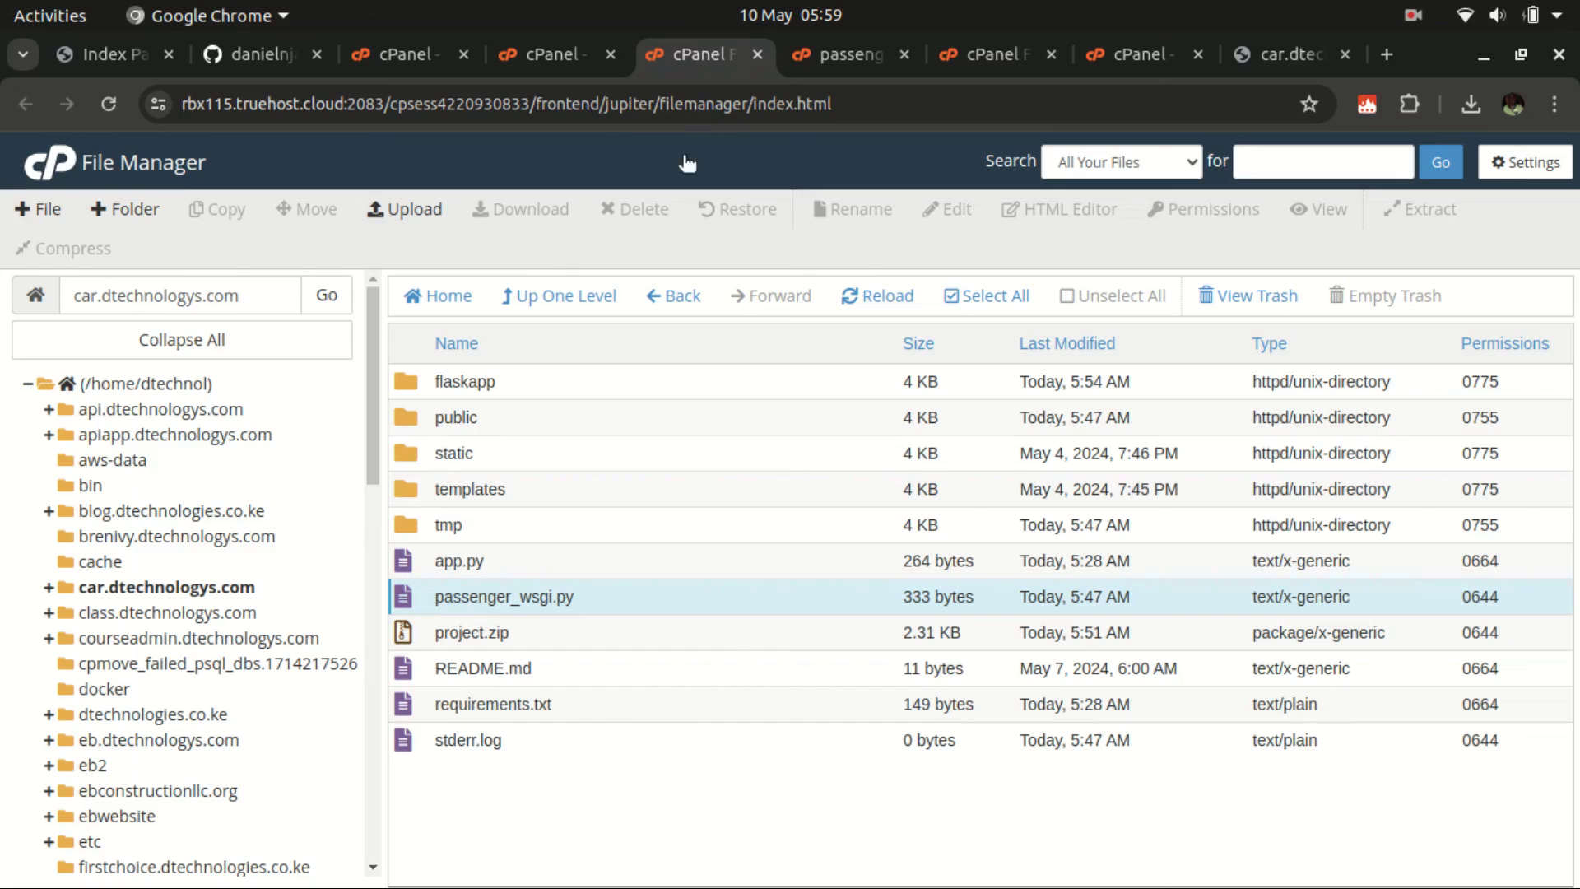
{"action": "right_click", "coordinate": [461, 560]}
{"action": "left_click", "coordinate": [533, 647]}
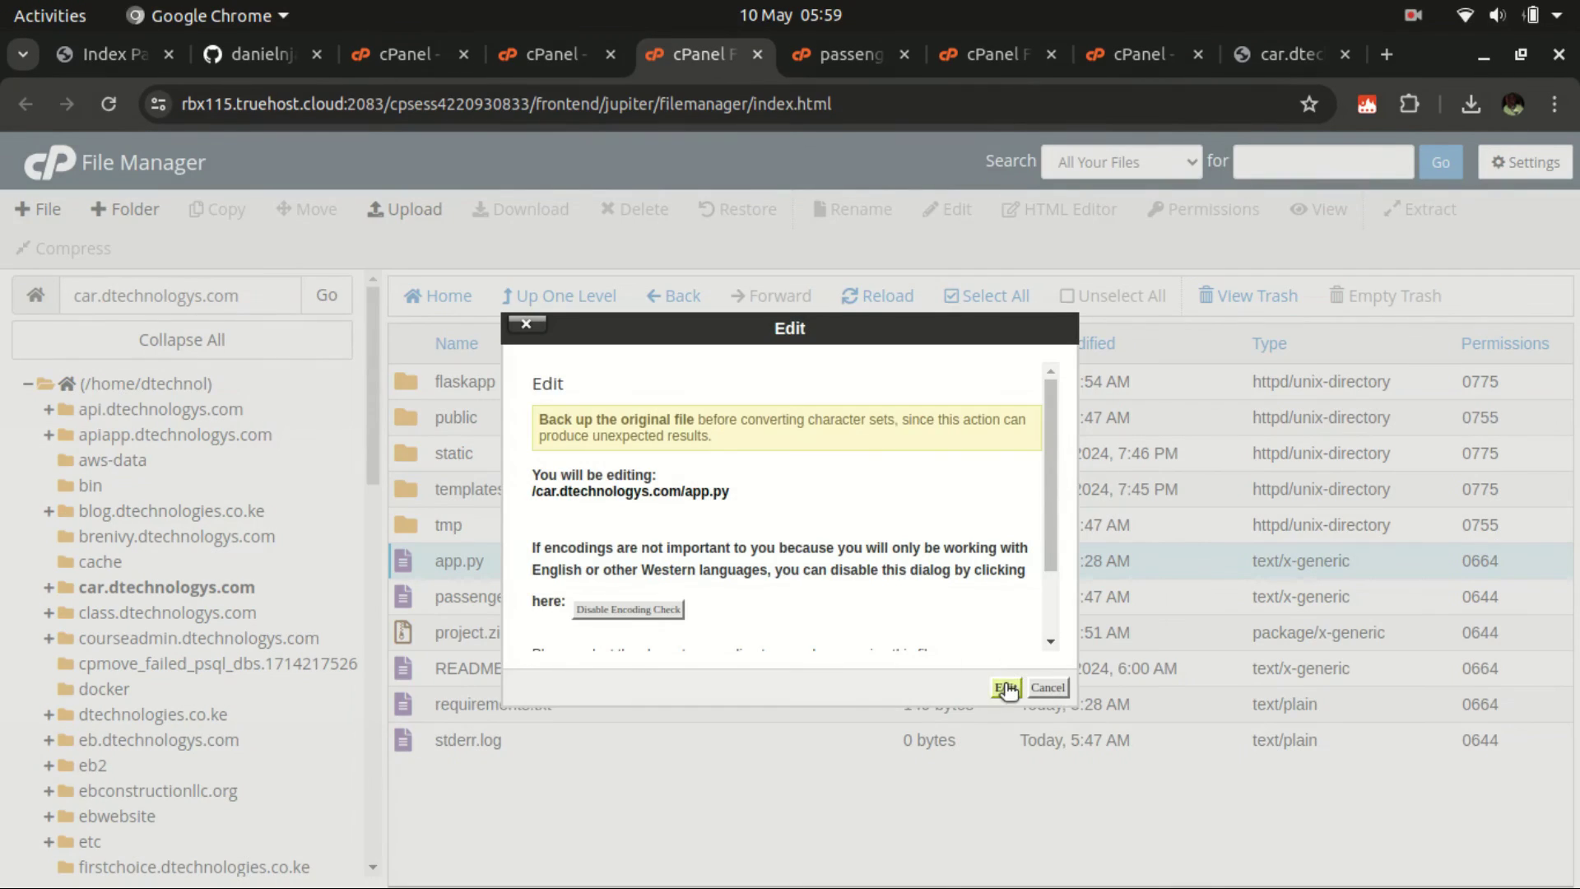
{"action": "left_click", "coordinate": [1007, 686]}
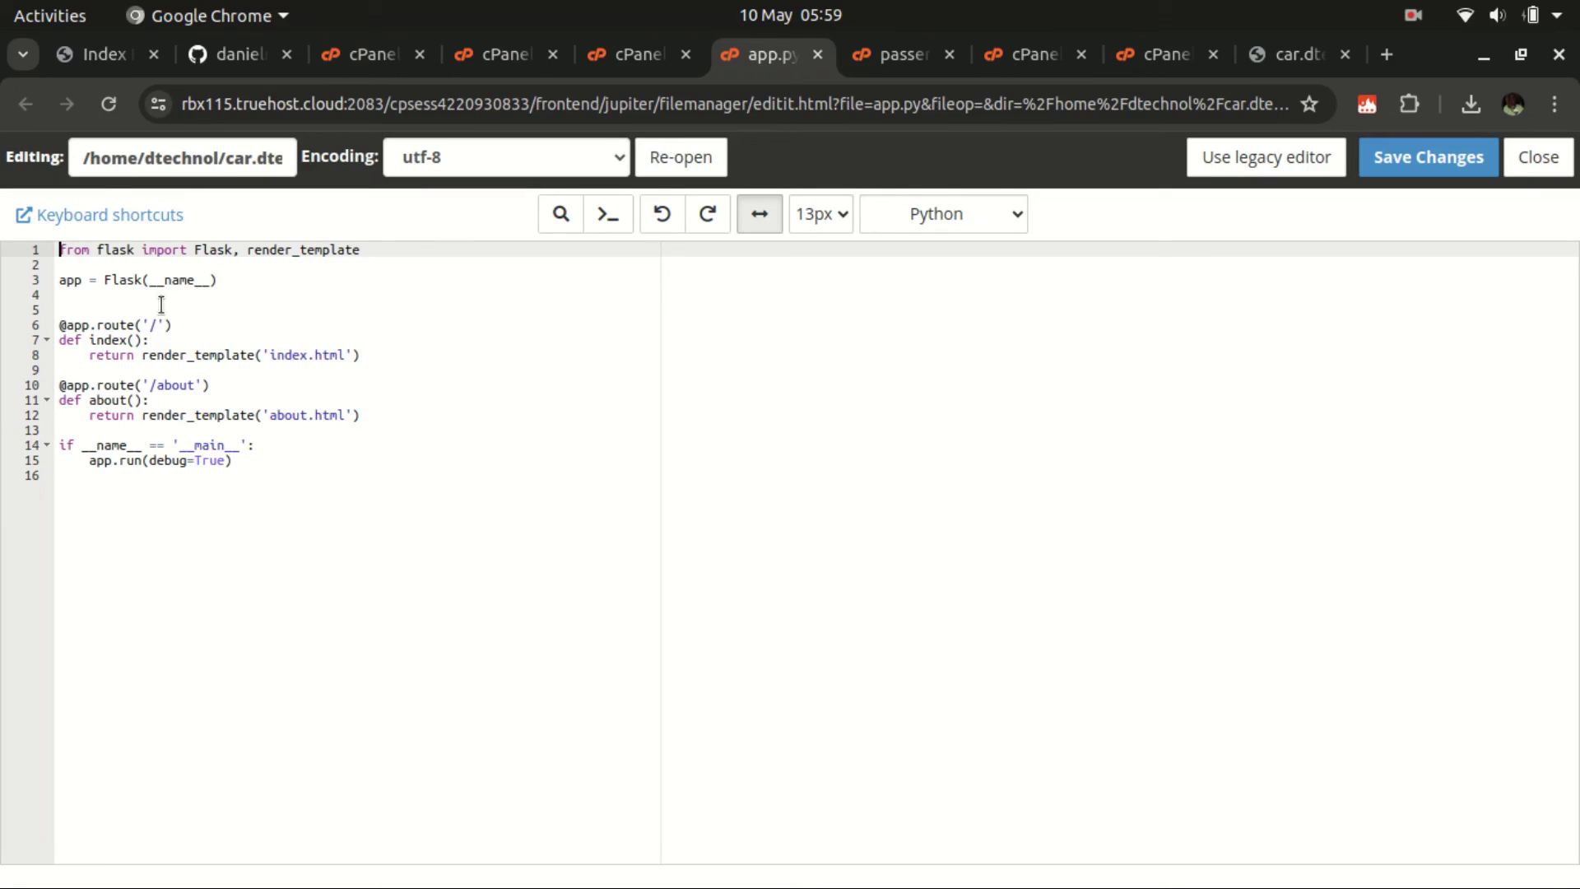
{"action": "left_click", "coordinate": [241, 281]}
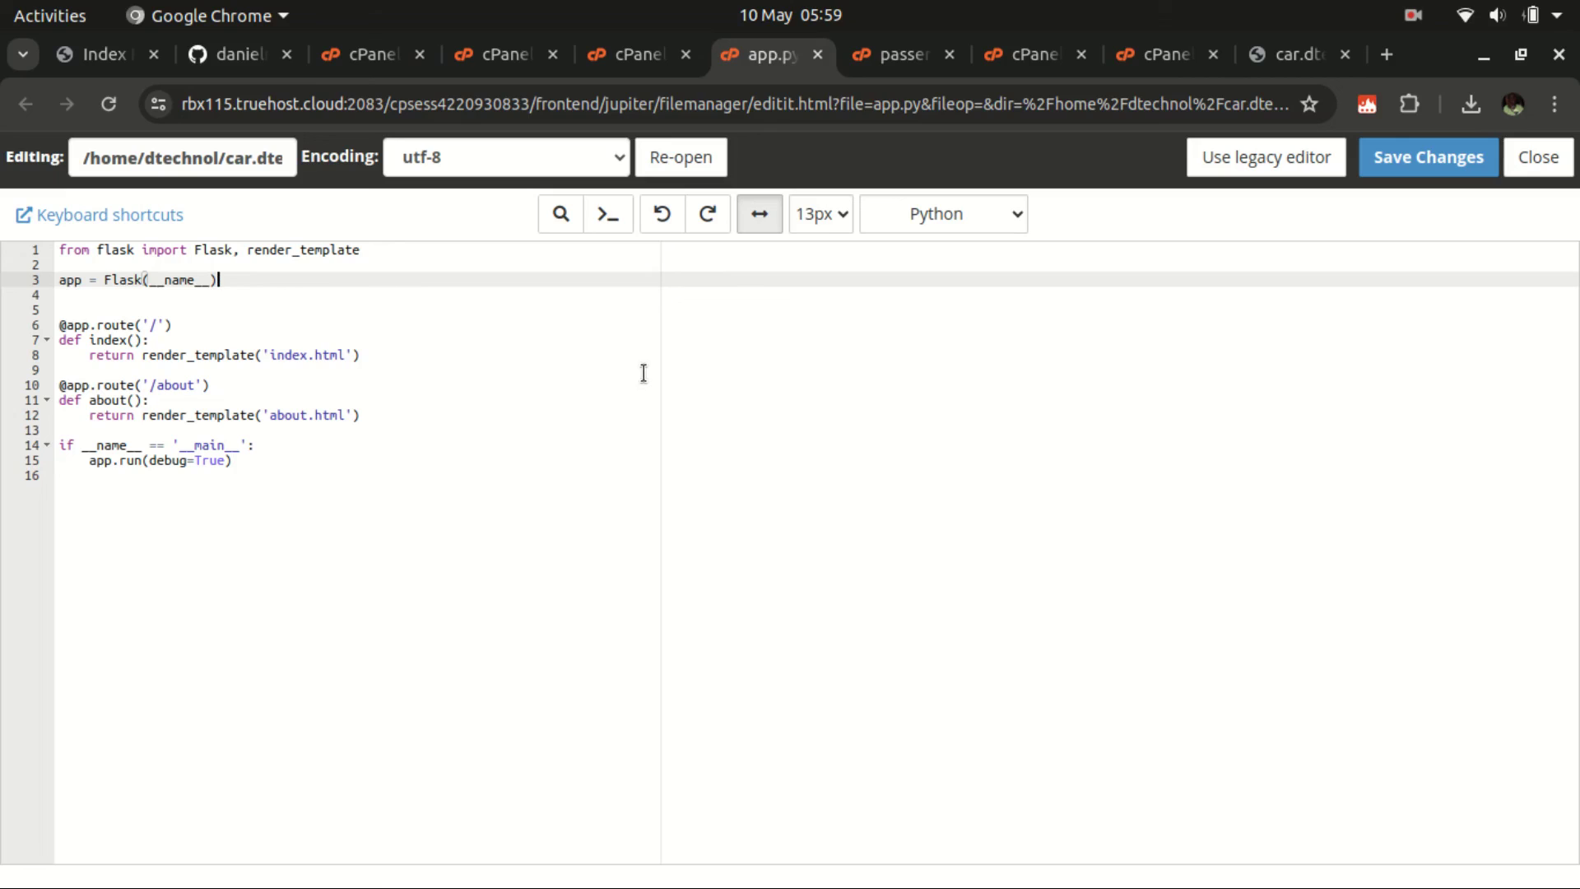
{"action": "key", "text": "Return"}
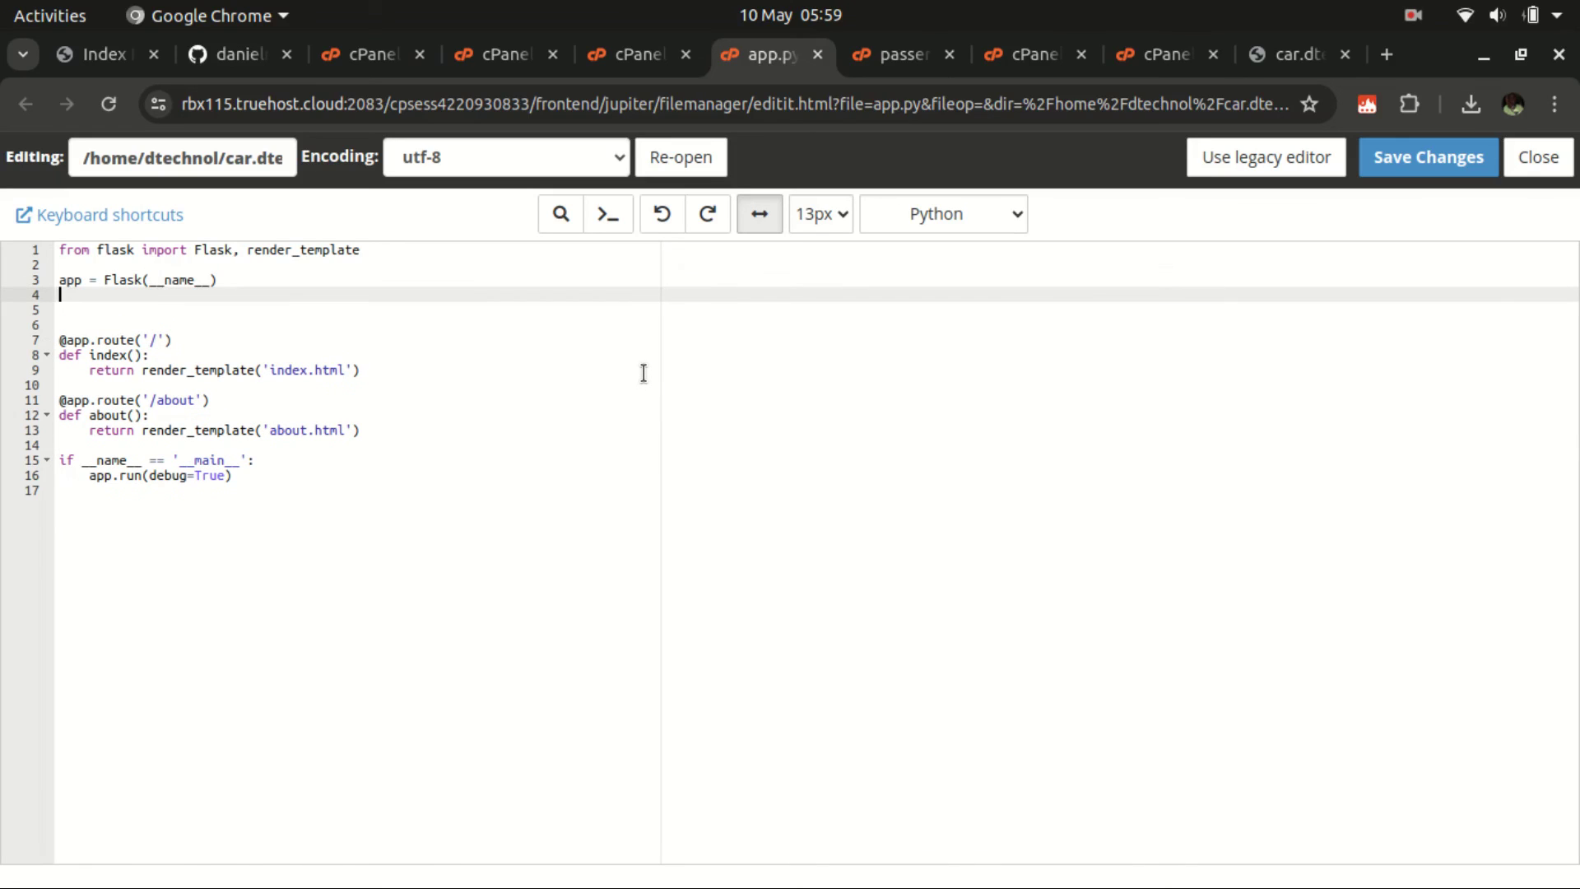
{"action": "type", "text": "application = app"}
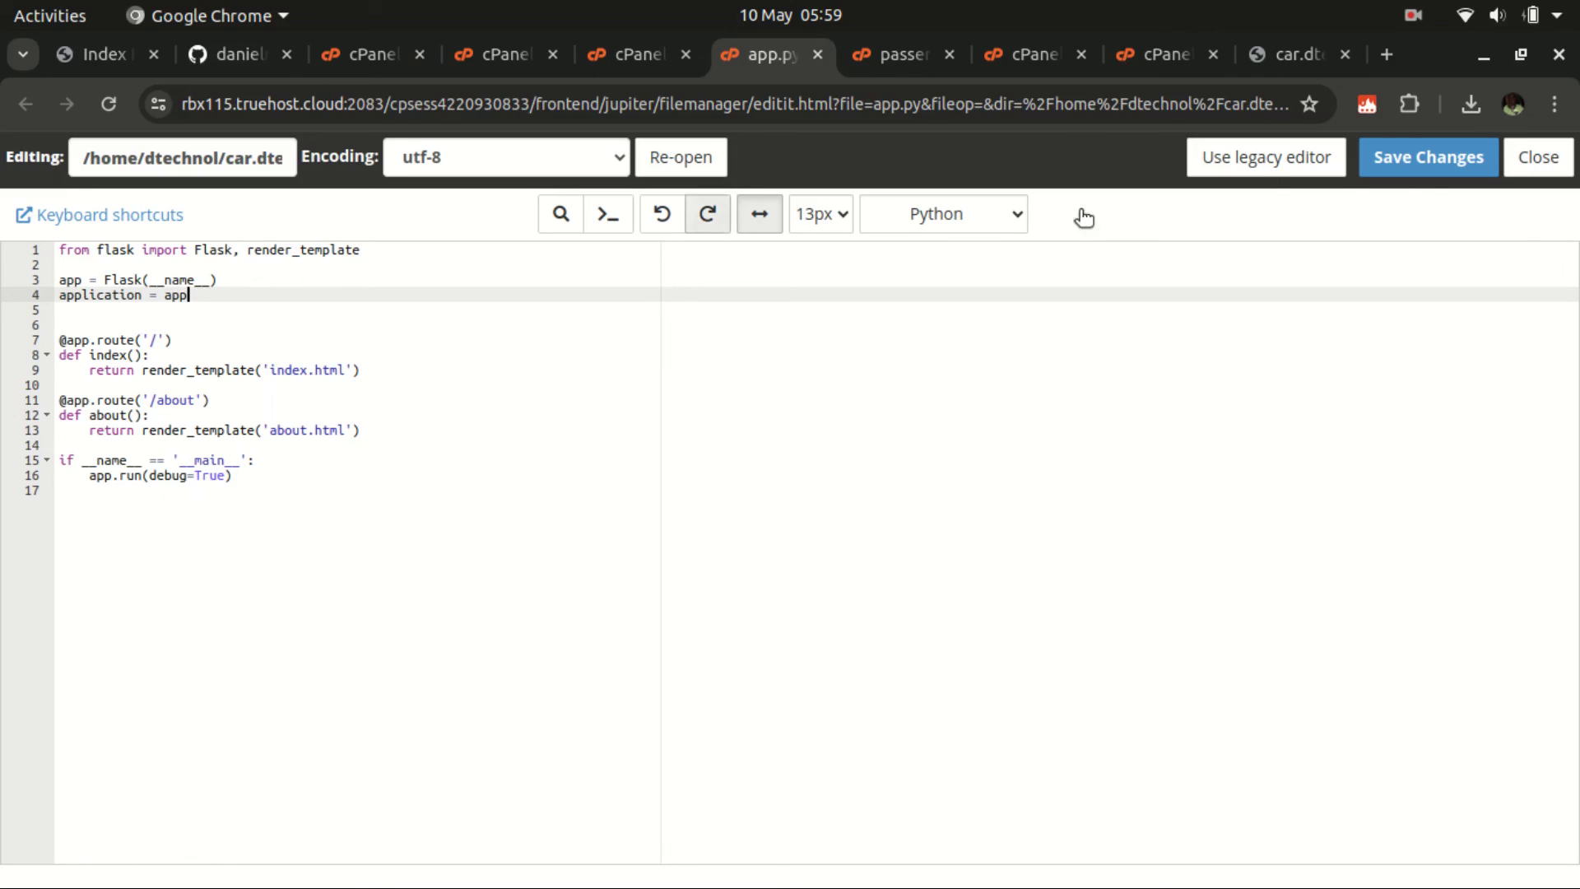
{"action": "left_click", "coordinate": [1429, 159]}
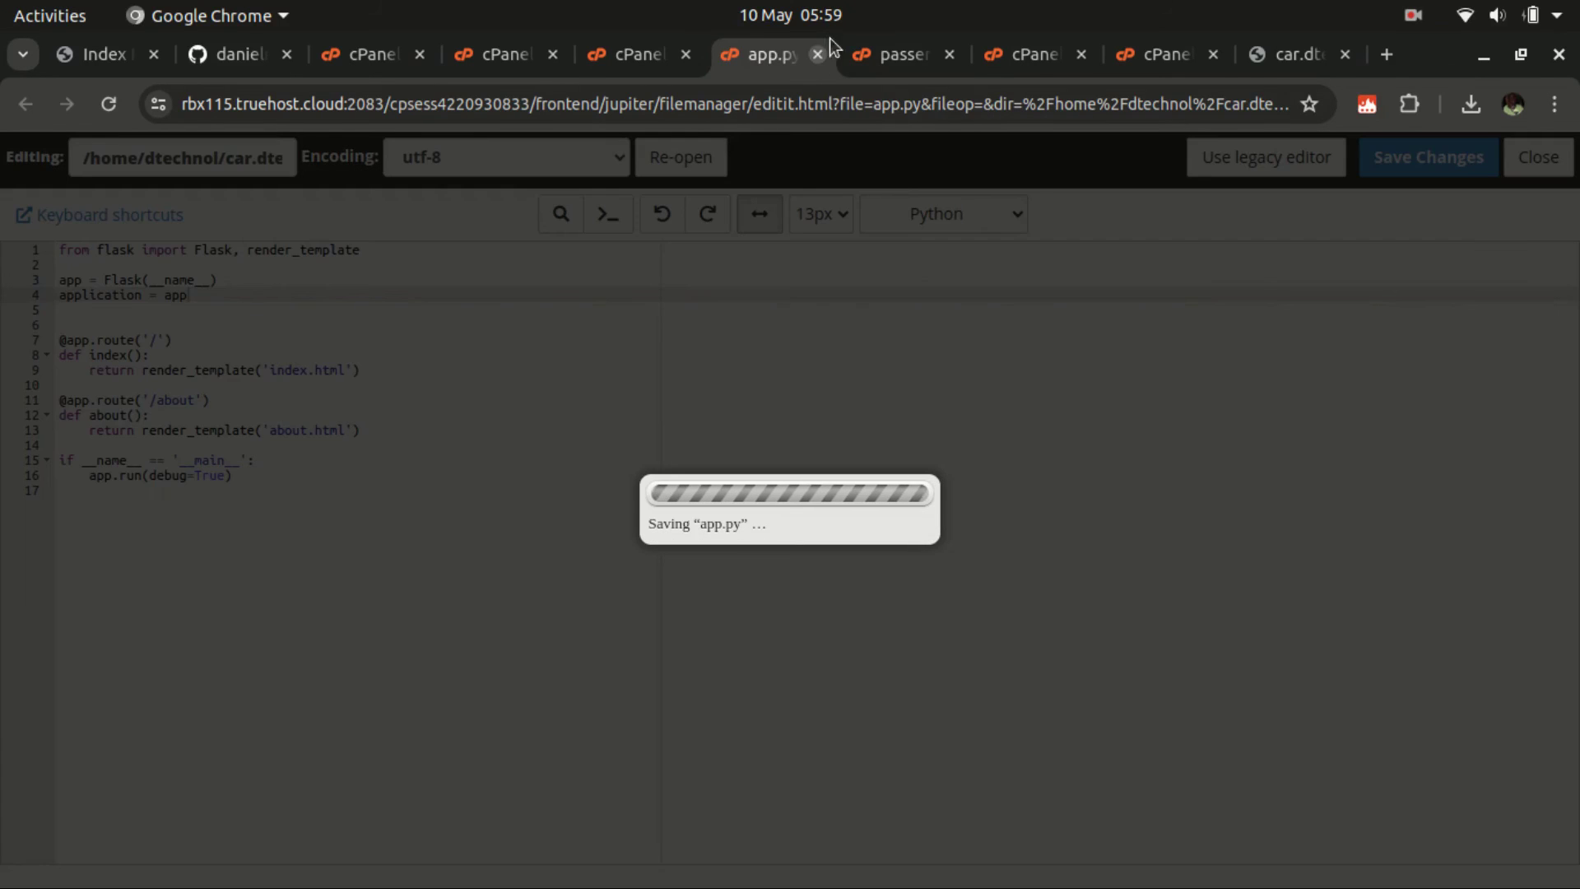
Save the edited passenger_wsgi.py and save app.py once more.
{"action": "left_click", "coordinate": [873, 66]}
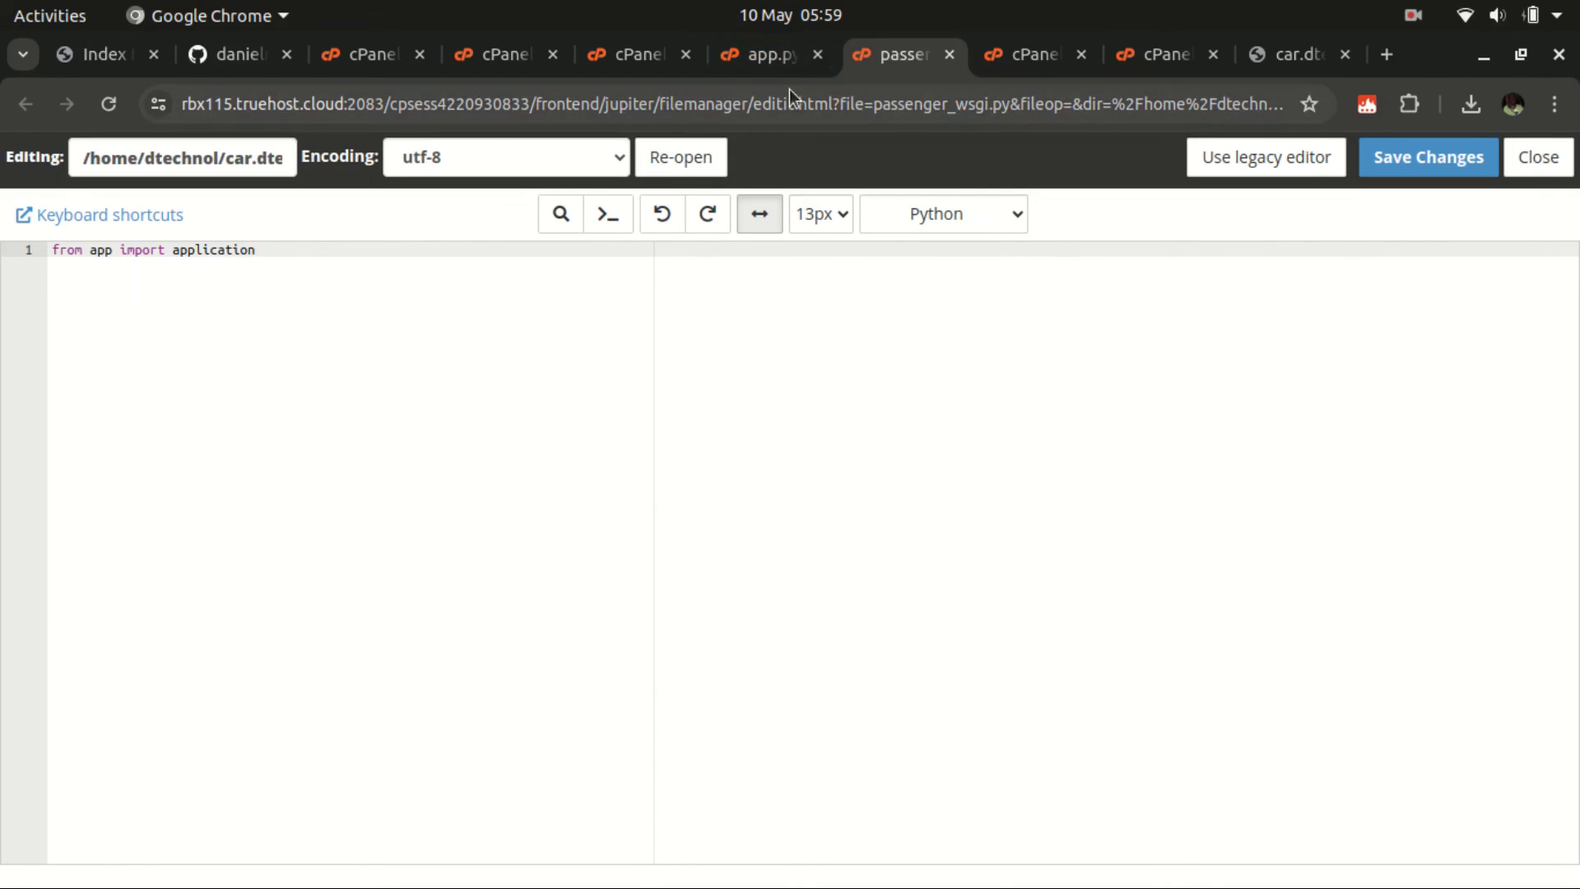
{"action": "left_click", "coordinate": [1440, 160]}
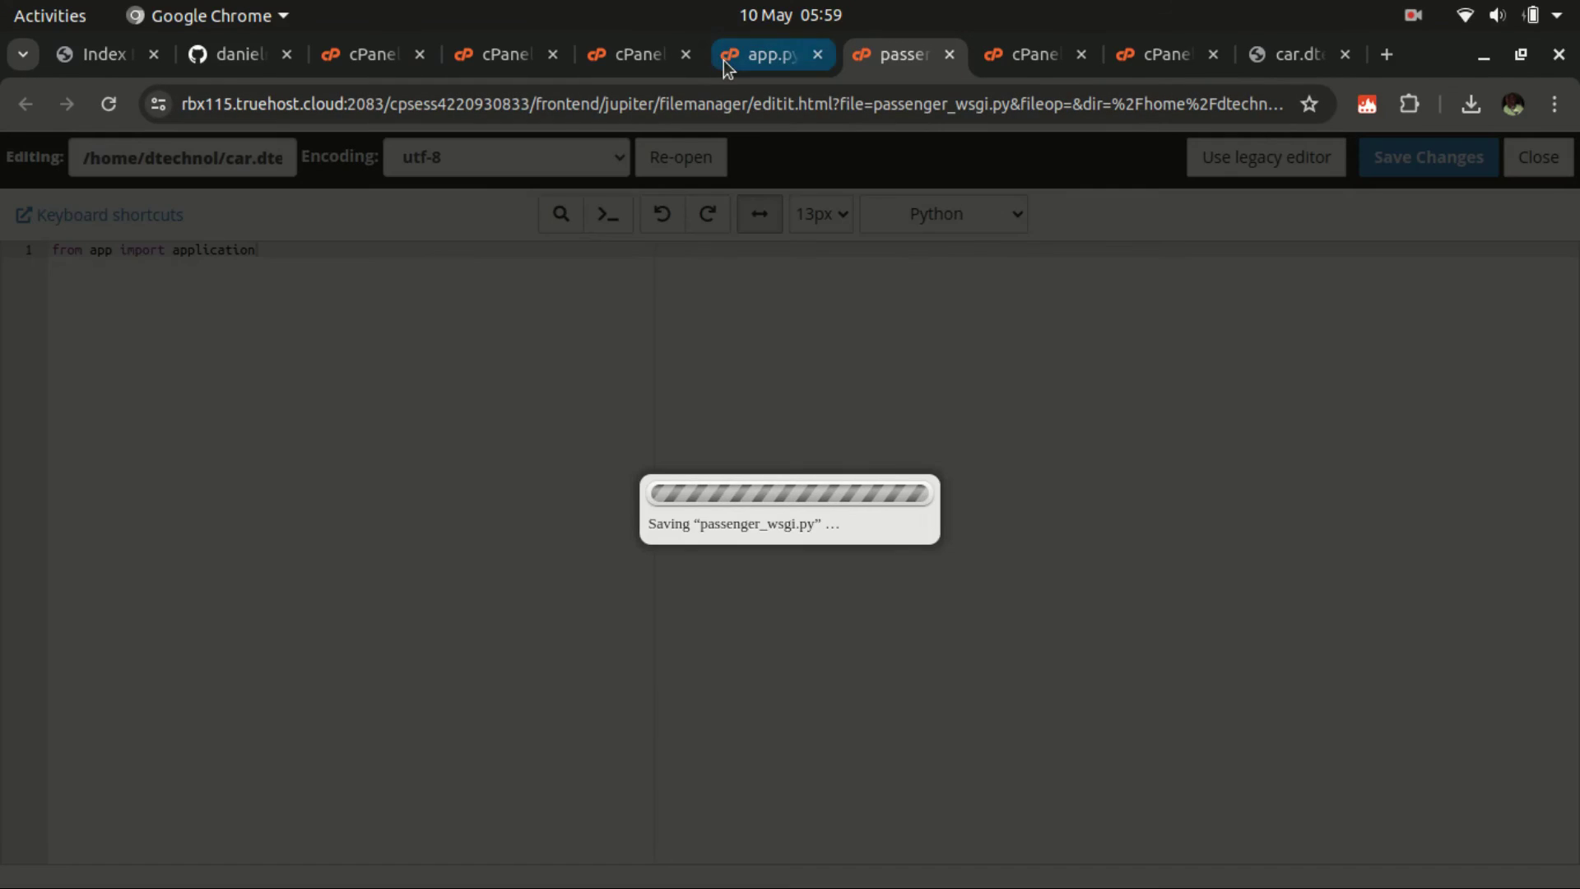
{"action": "left_click", "coordinate": [723, 61]}
{"action": "left_click", "coordinate": [1409, 154]}
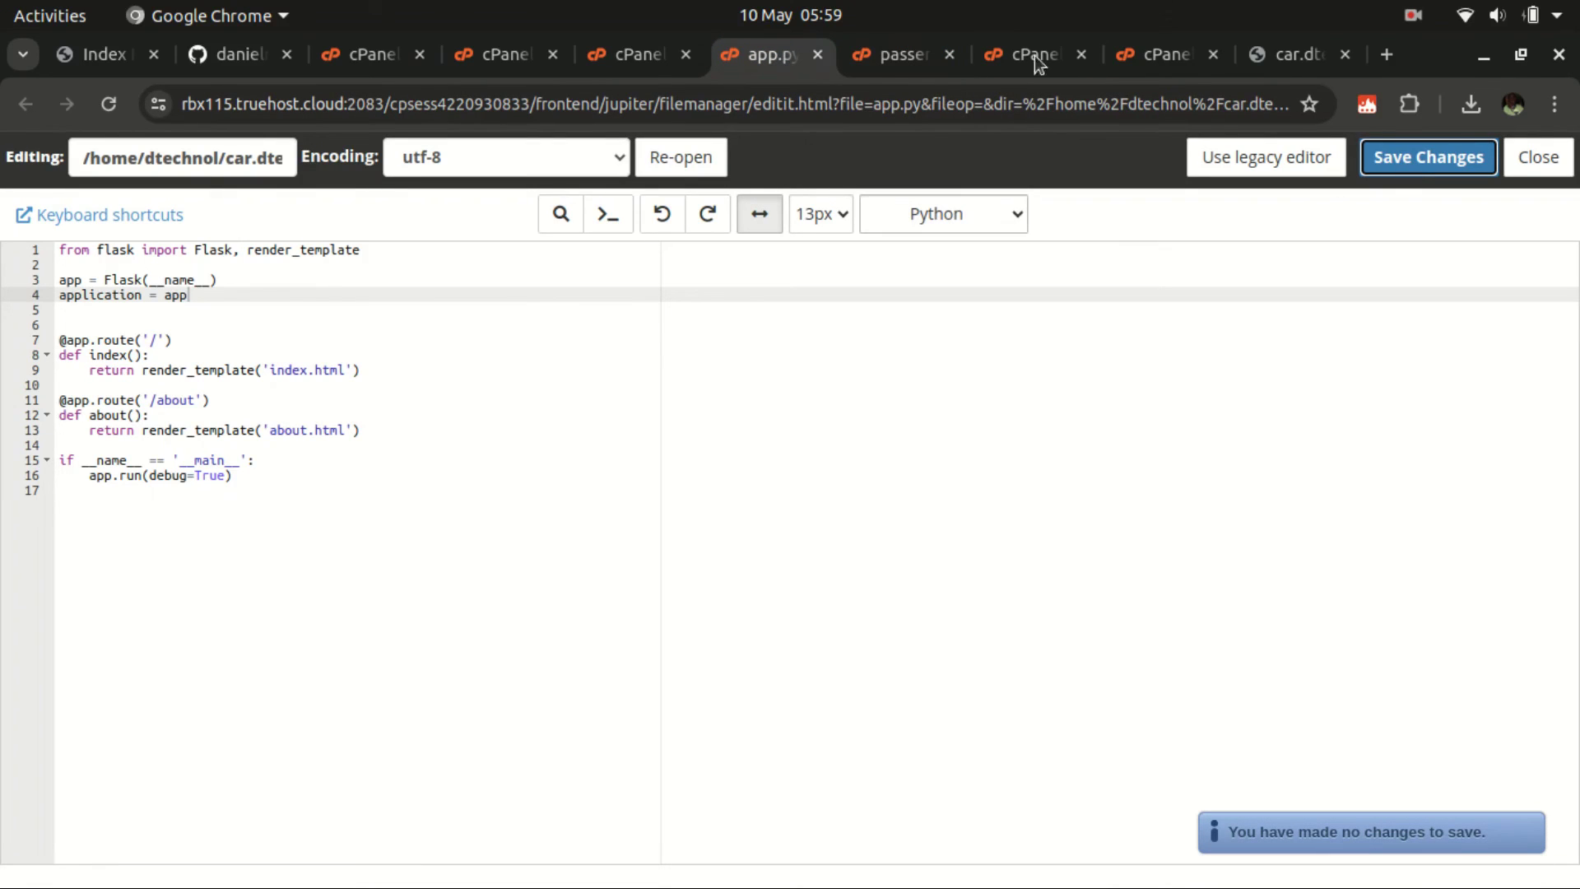
Restart the car.dtechnologys.com application from its cPanel Python app page.
{"action": "left_click", "coordinate": [1131, 49]}
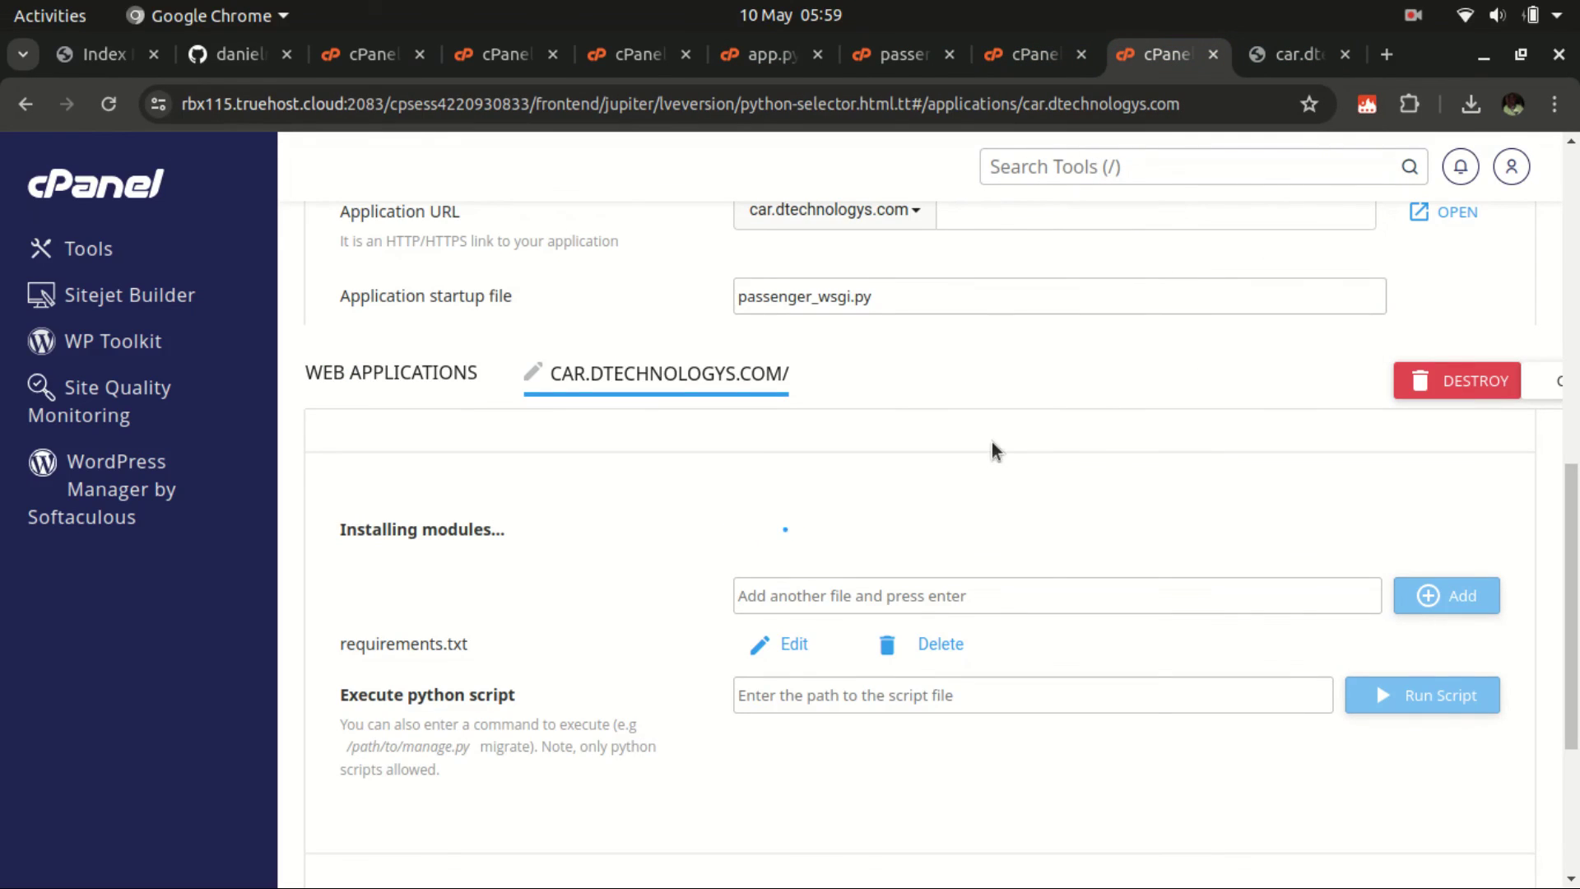
{"action": "scroll", "coordinate": [1004, 432], "scroll_direction": "up", "scroll_amount": 1}
{"action": "scroll", "coordinate": [1143, 376], "scroll_direction": "up", "scroll_amount": 10}
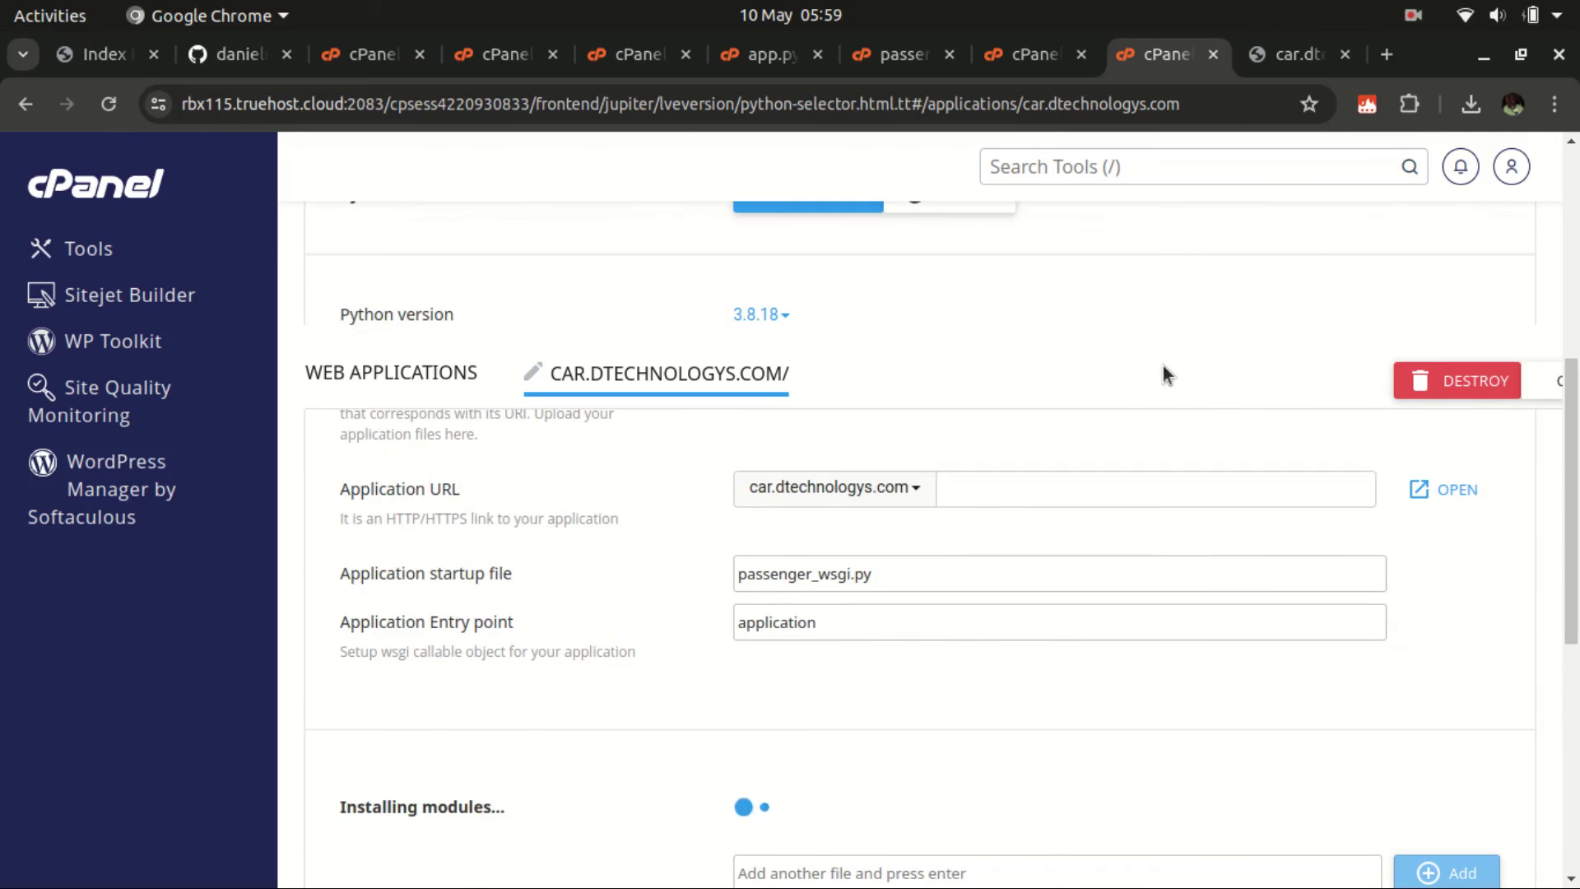
{"action": "left_click", "coordinate": [944, 751]}
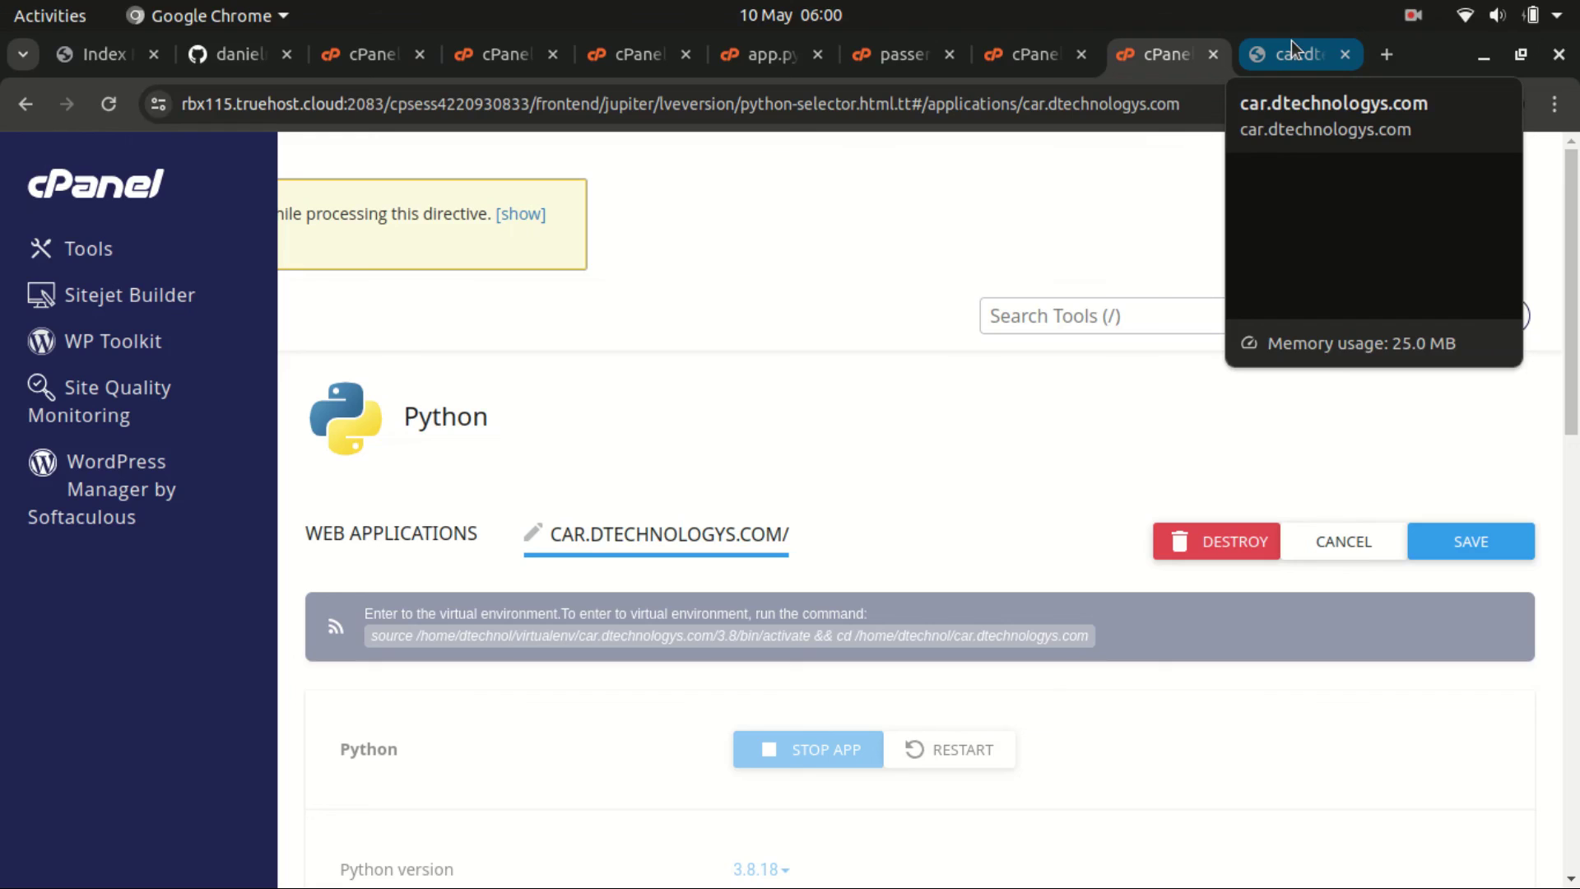
{"action": "scroll", "coordinate": [897, 418], "scroll_direction": "down", "scroll_amount": 3}
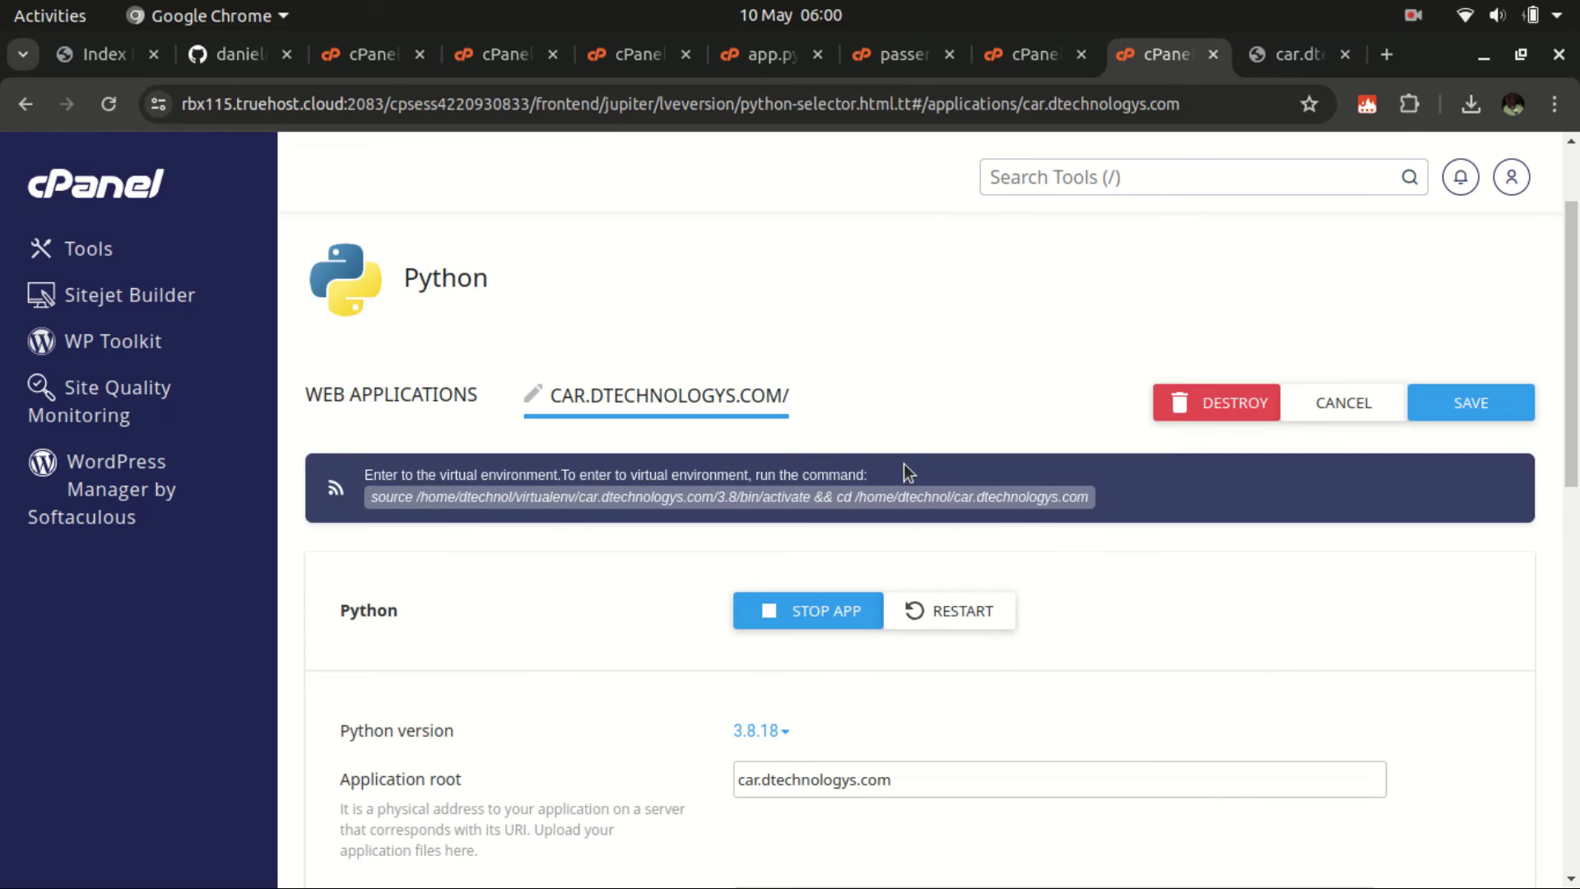
Reload the car.dtechnologys.com site and test its About Us and Home links.
{"action": "left_click", "coordinate": [1290, 49]}
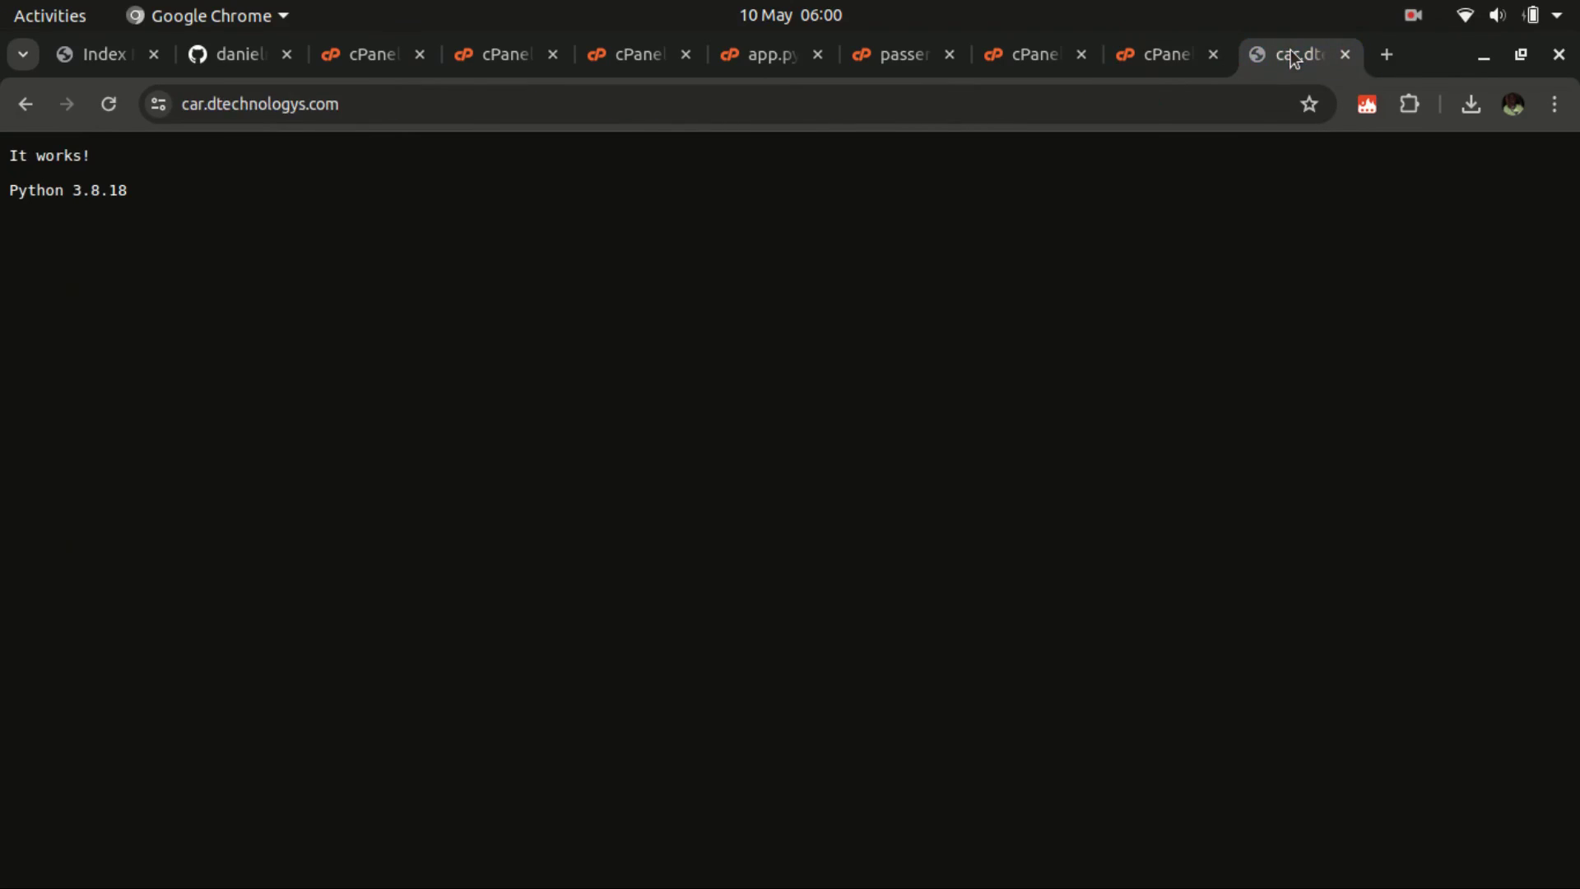
{"action": "left_click", "coordinate": [115, 110]}
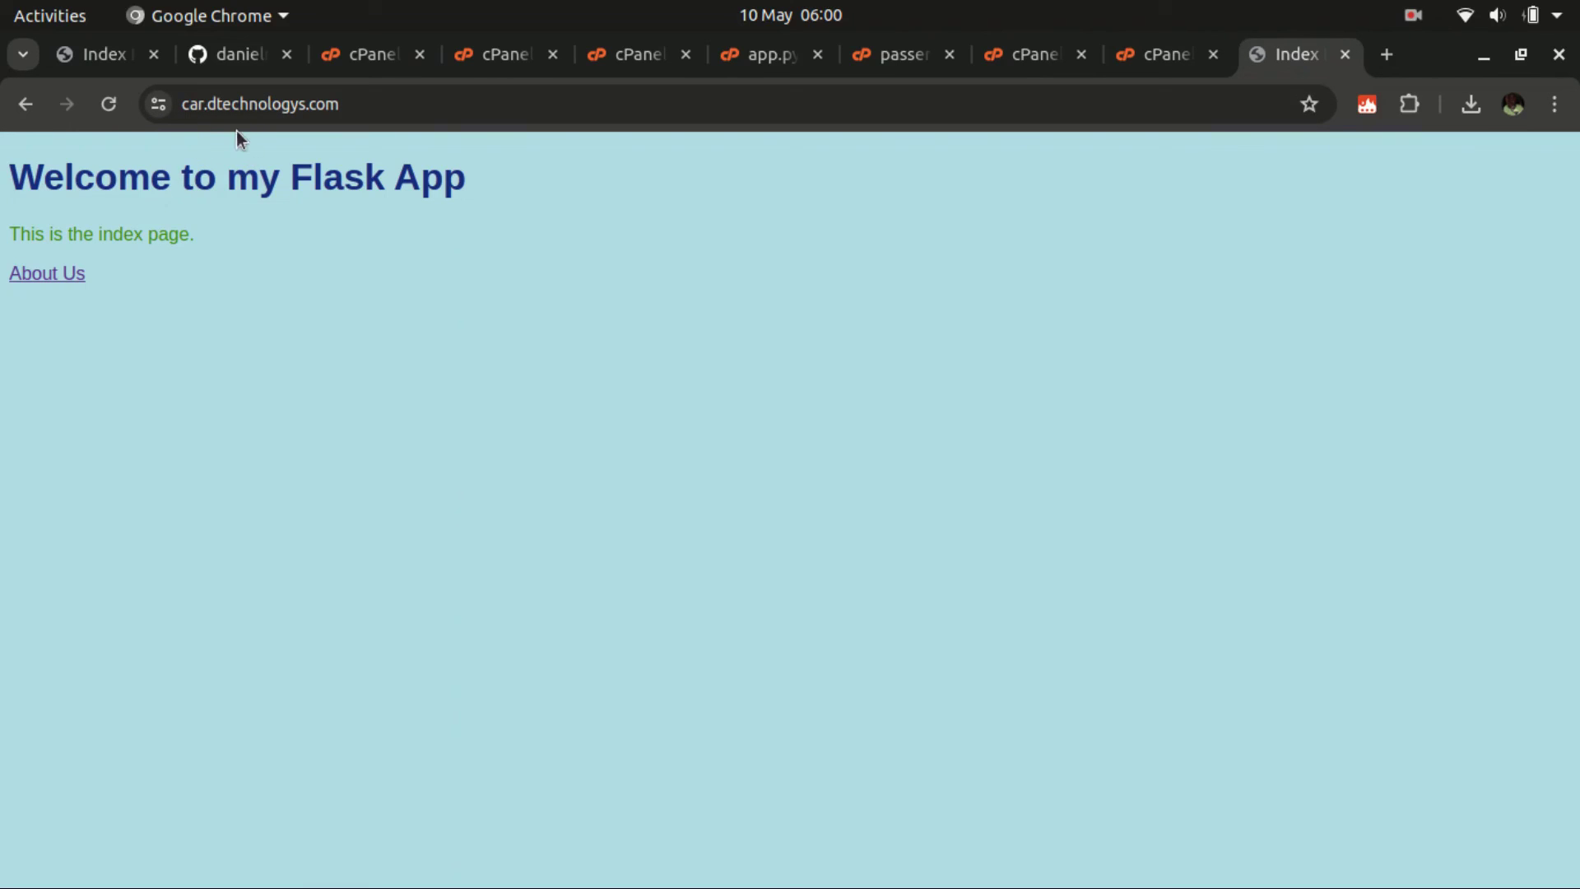
{"action": "left_click", "coordinate": [76, 280]}
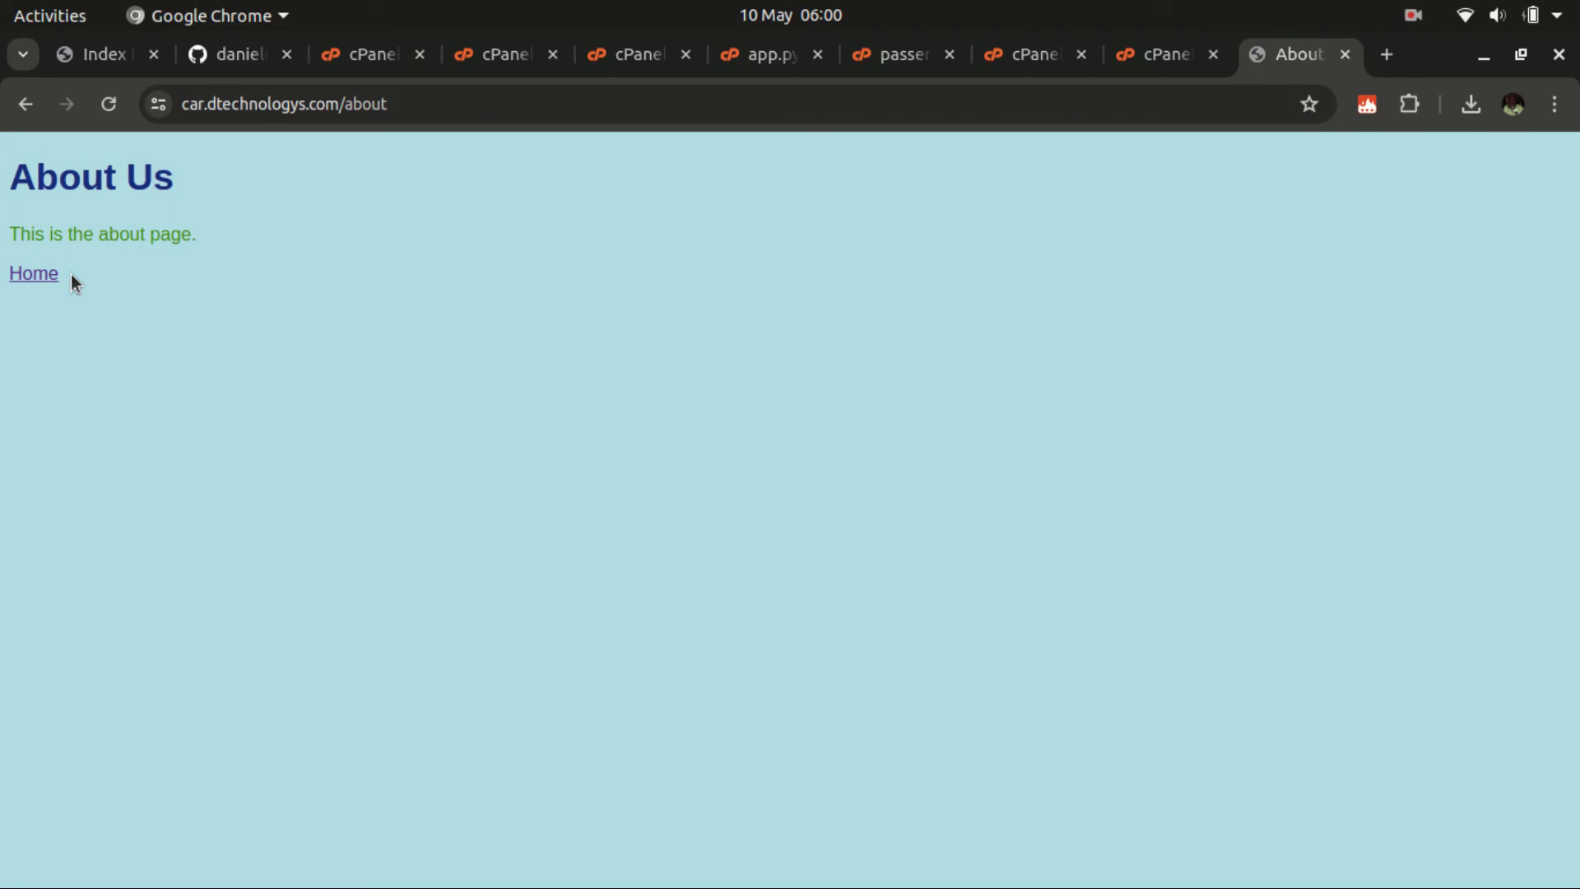
{"action": "left_click", "coordinate": [39, 278]}
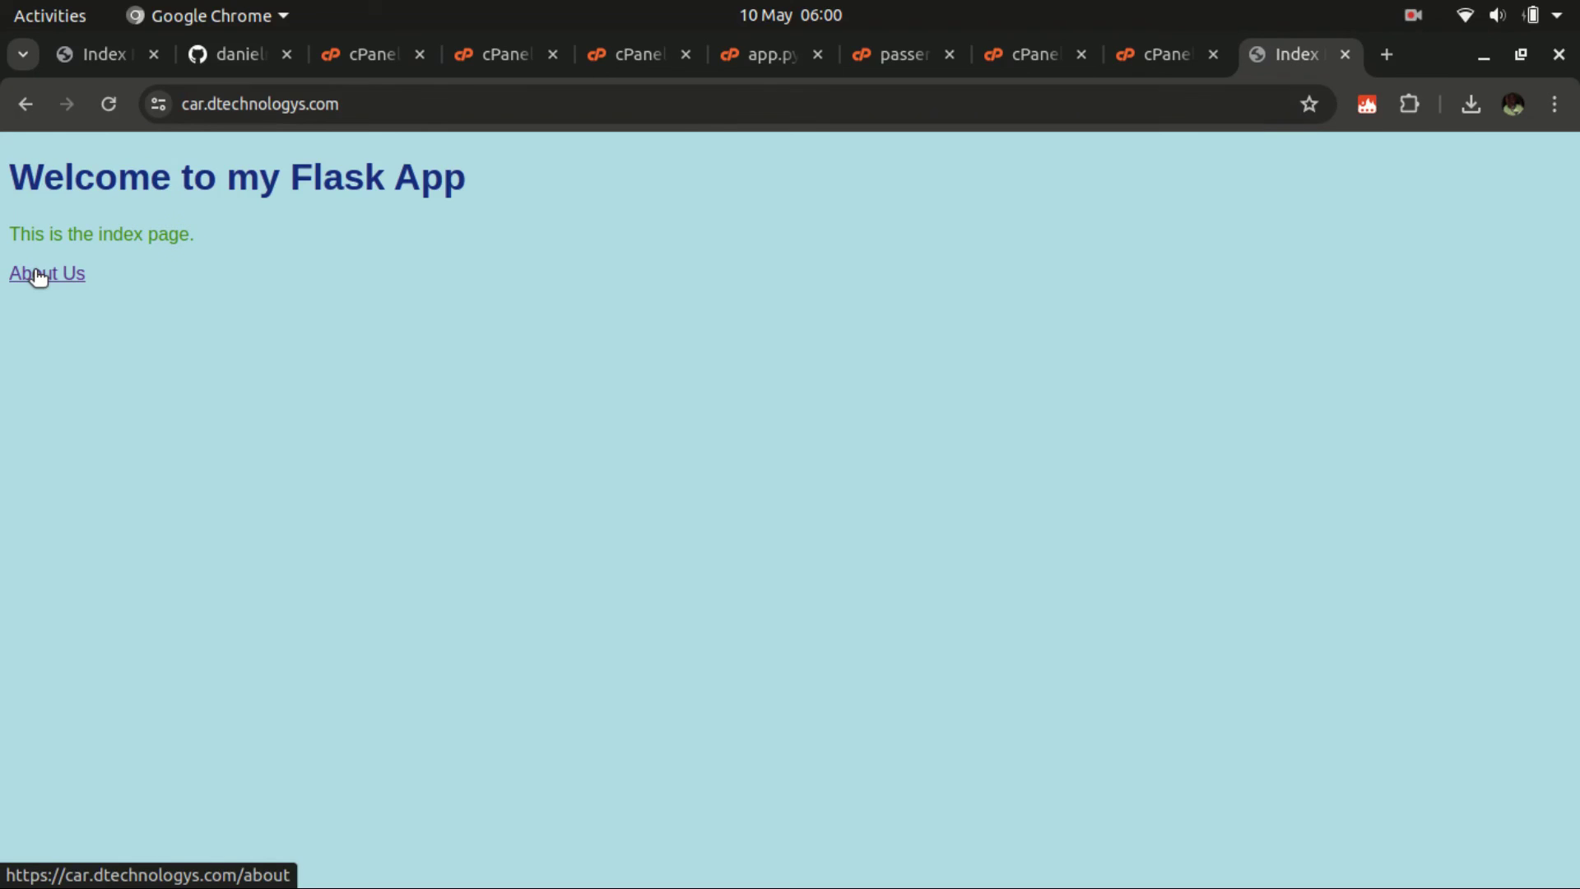